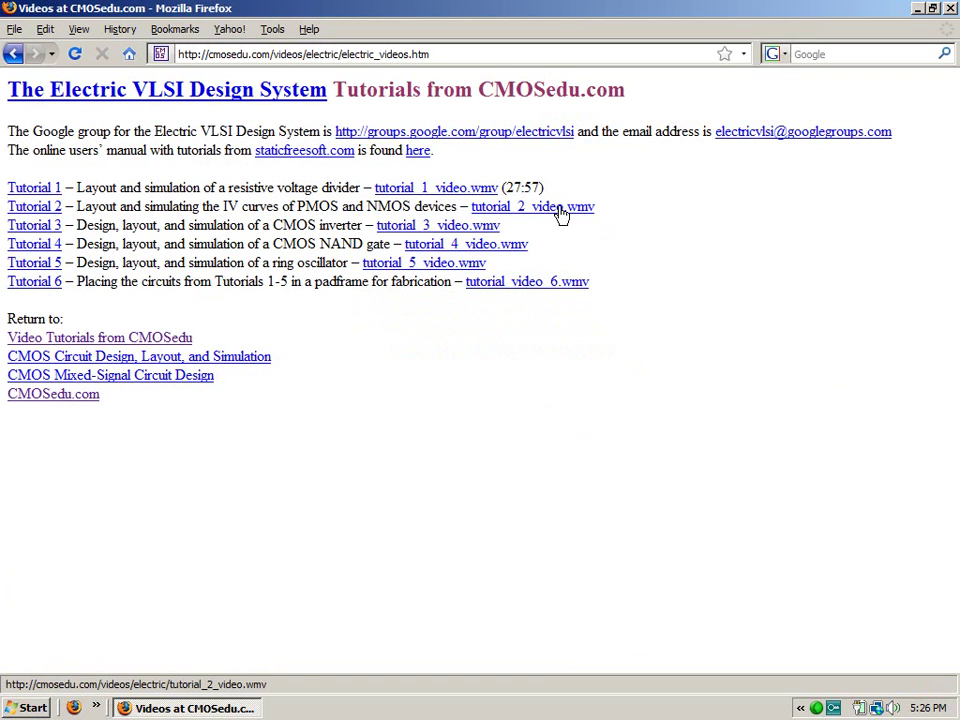
Step: Open the Tutorial 2 page and save its linked tutorial_1.jelib file to C:\Electric, replacing the existing copy
left_click(34, 207)
right_click(412, 212)
left_click(463, 279)
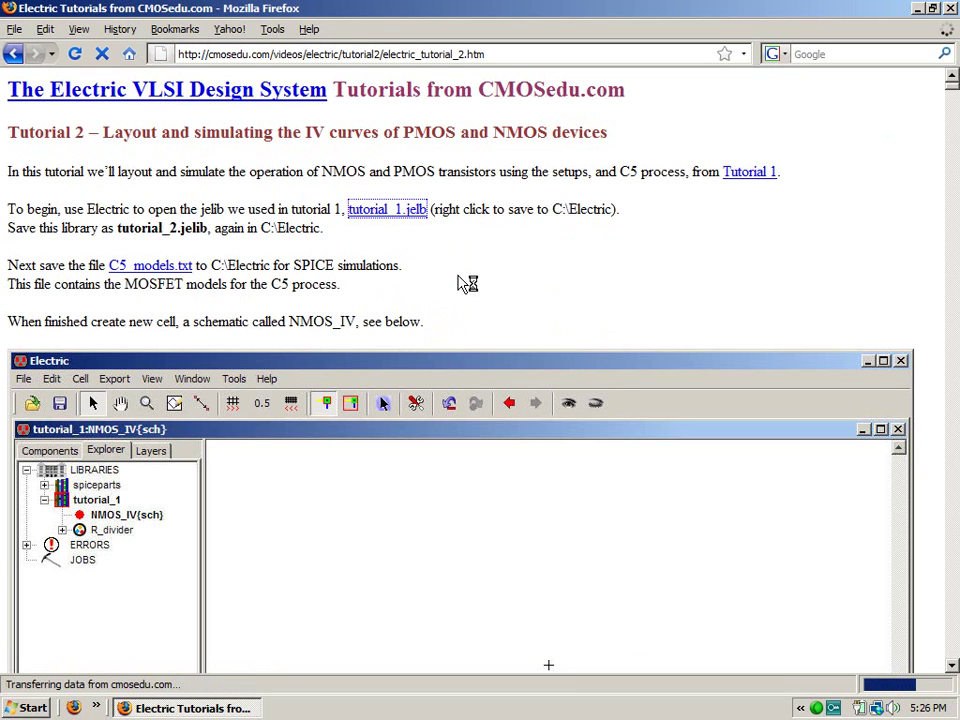
left_click(27, 198)
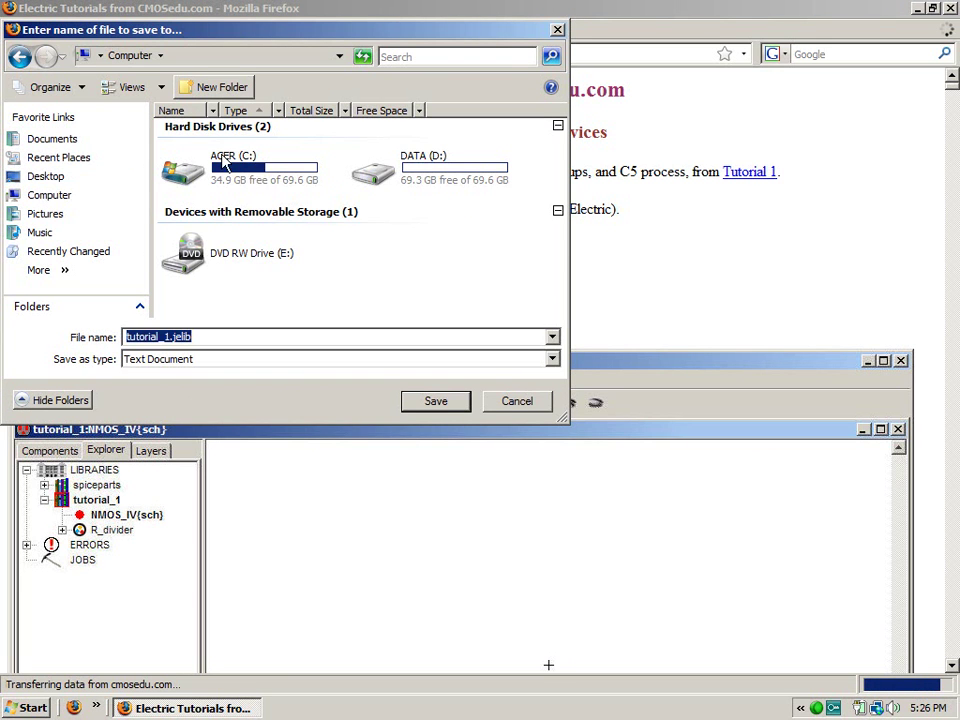
left_click(230, 163)
double_click(230, 163)
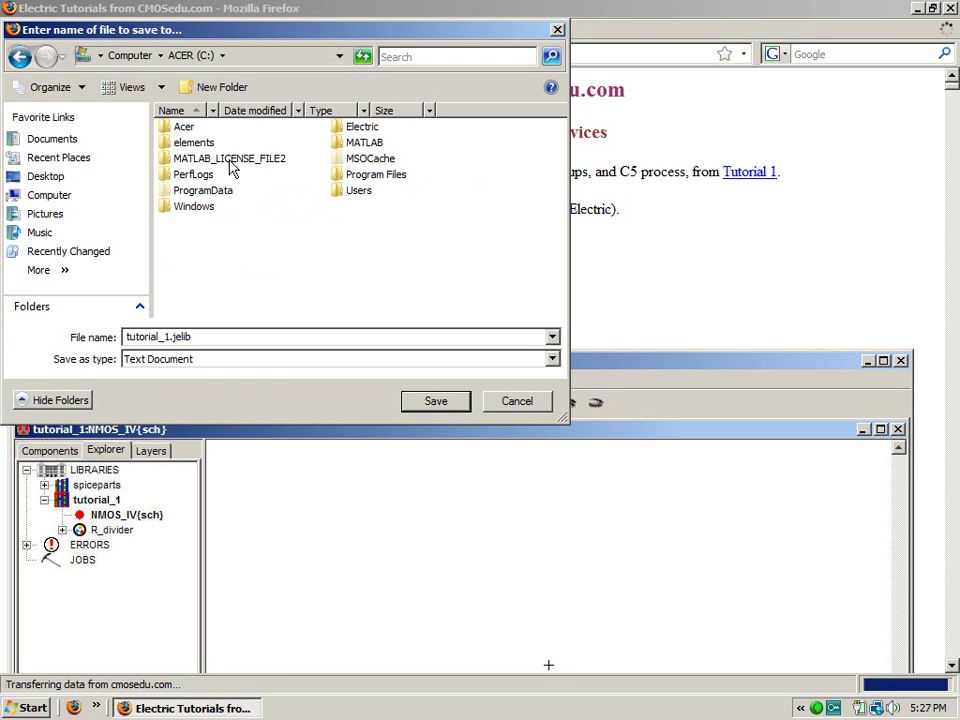
double_click(346, 129)
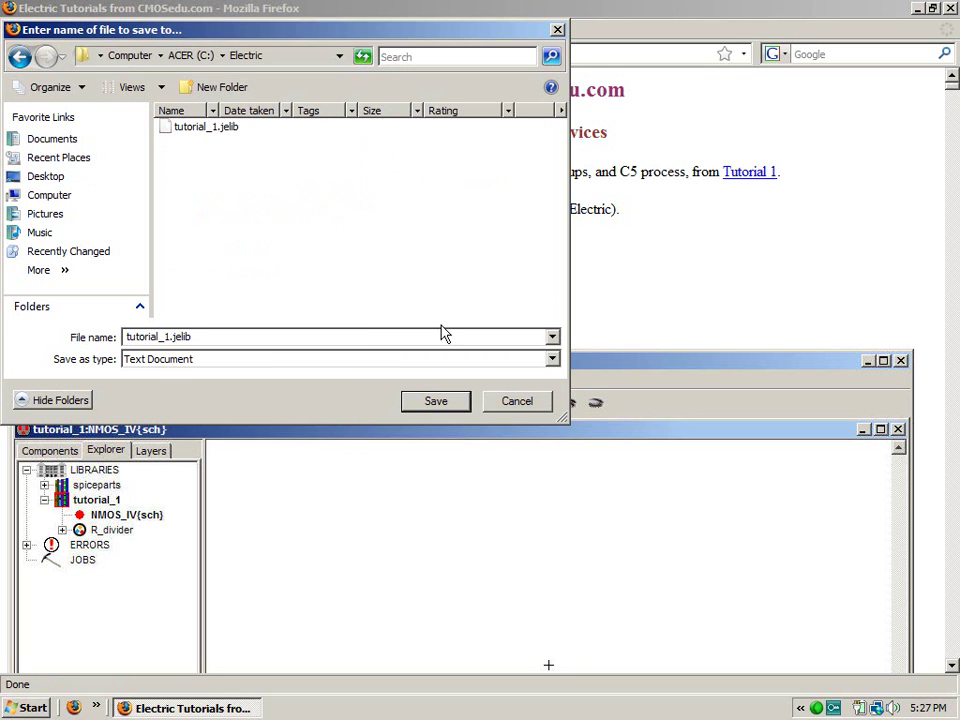
left_click(463, 402)
left_click(539, 360)
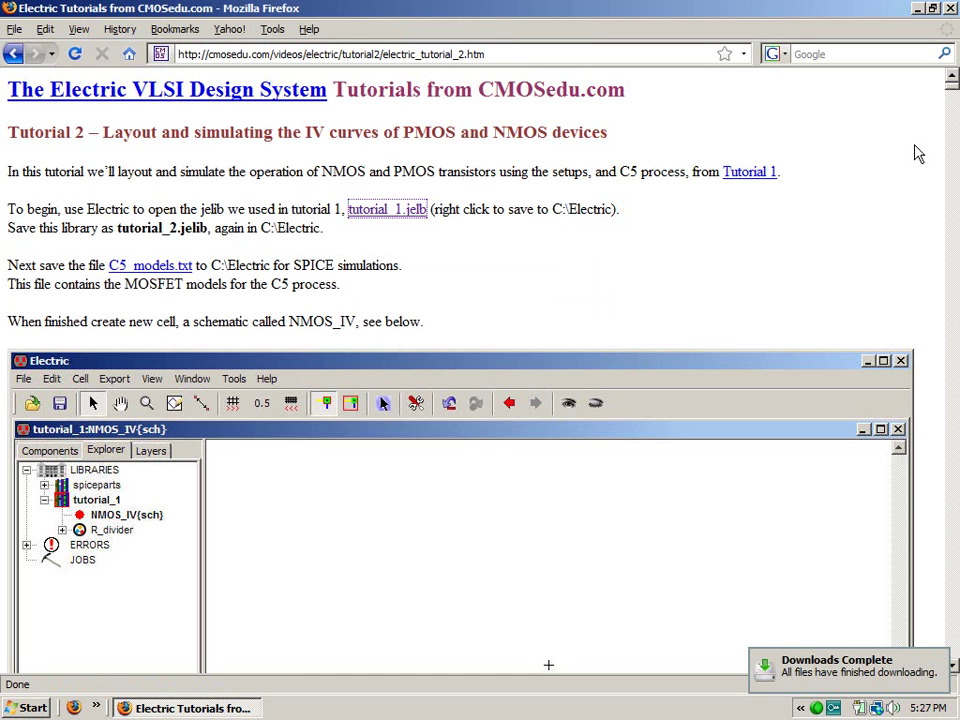
scroll(729, 286, "down", 10)
scroll(729, 286, "down", 15)
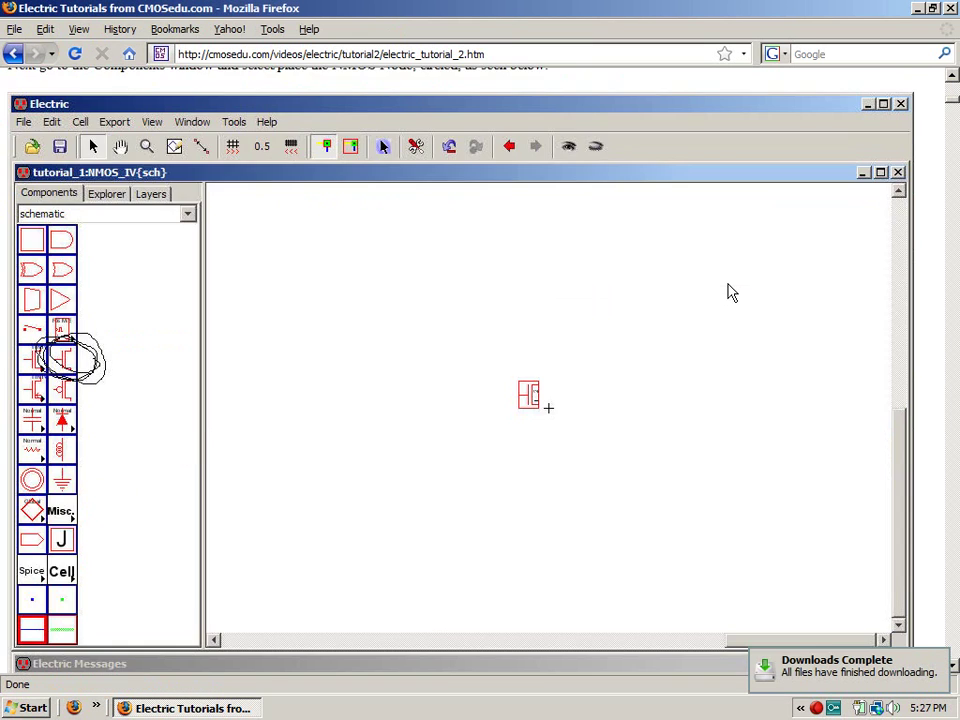
scroll(731, 287, "up", 10)
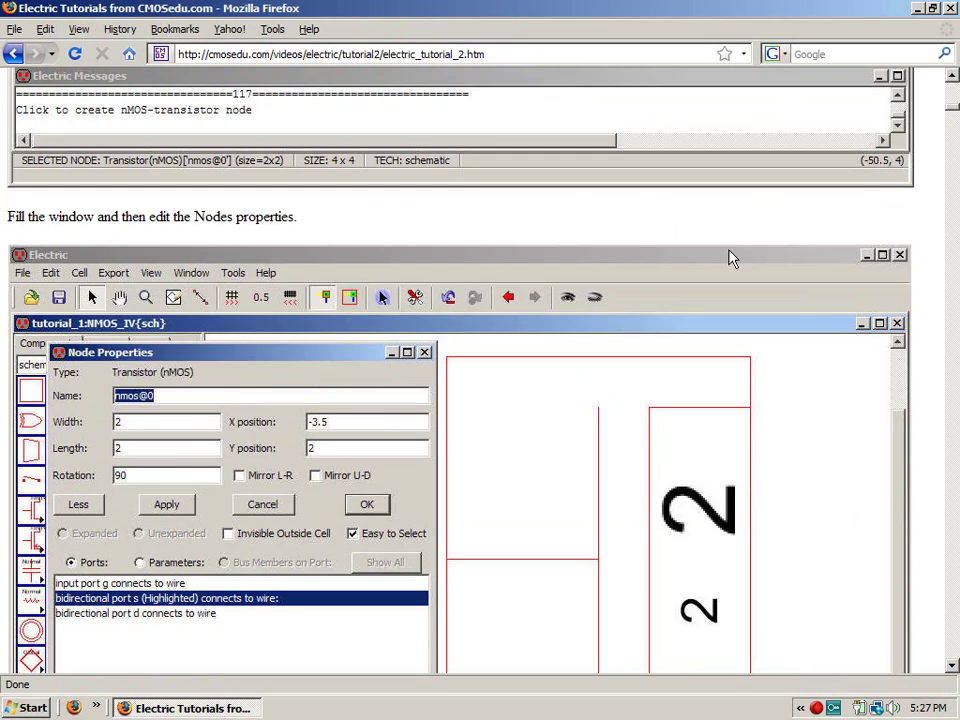
Step: Launch Electric and stretch the Messages window across the full width below the cell window
left_click(920, 8)
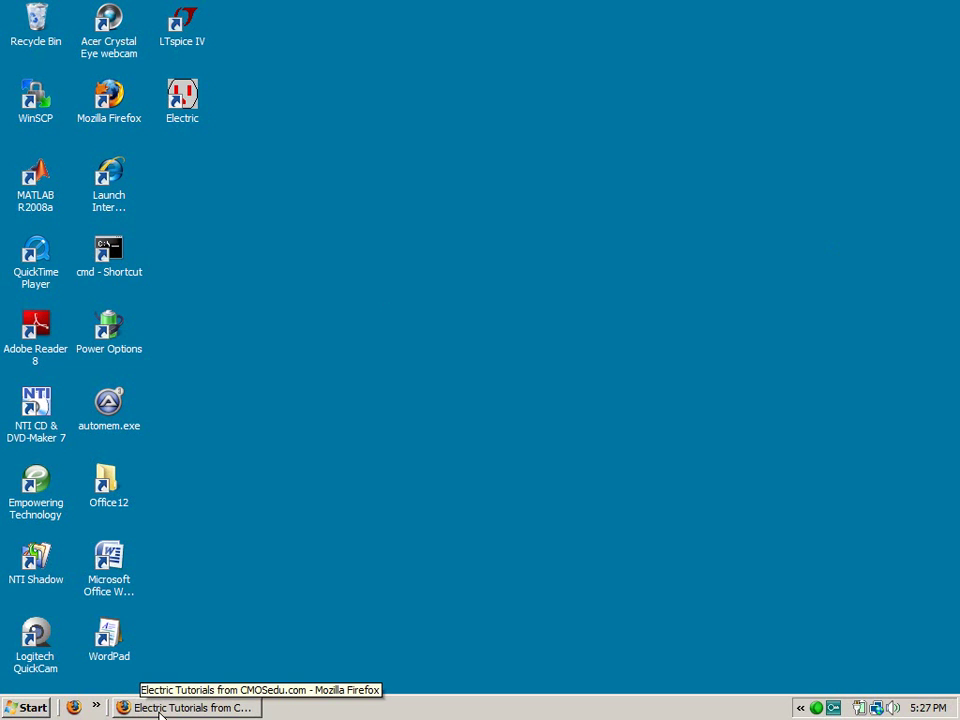
double_click(190, 100)
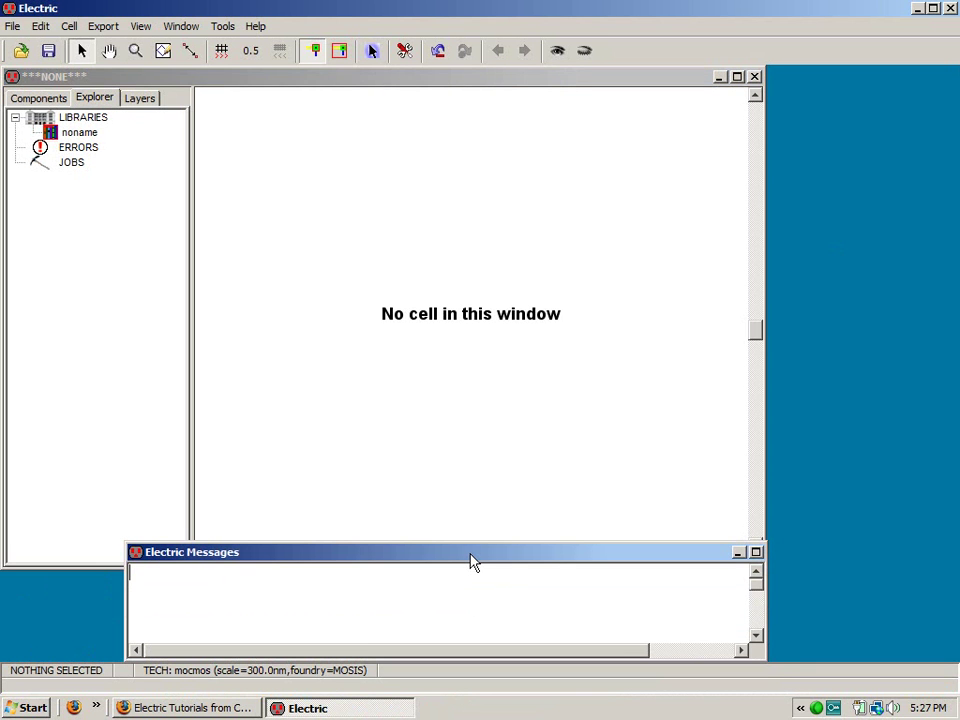
left_click_drag(766, 604, 954, 616)
left_click_drag(898, 542, 898, 578)
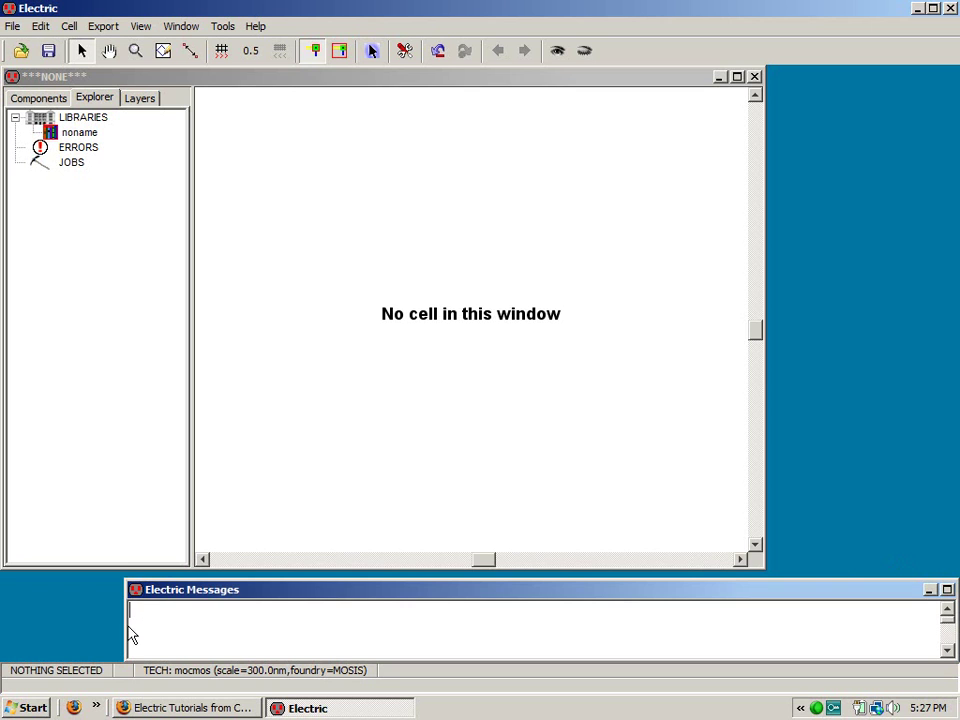
left_click_drag(123, 625, 2, 625)
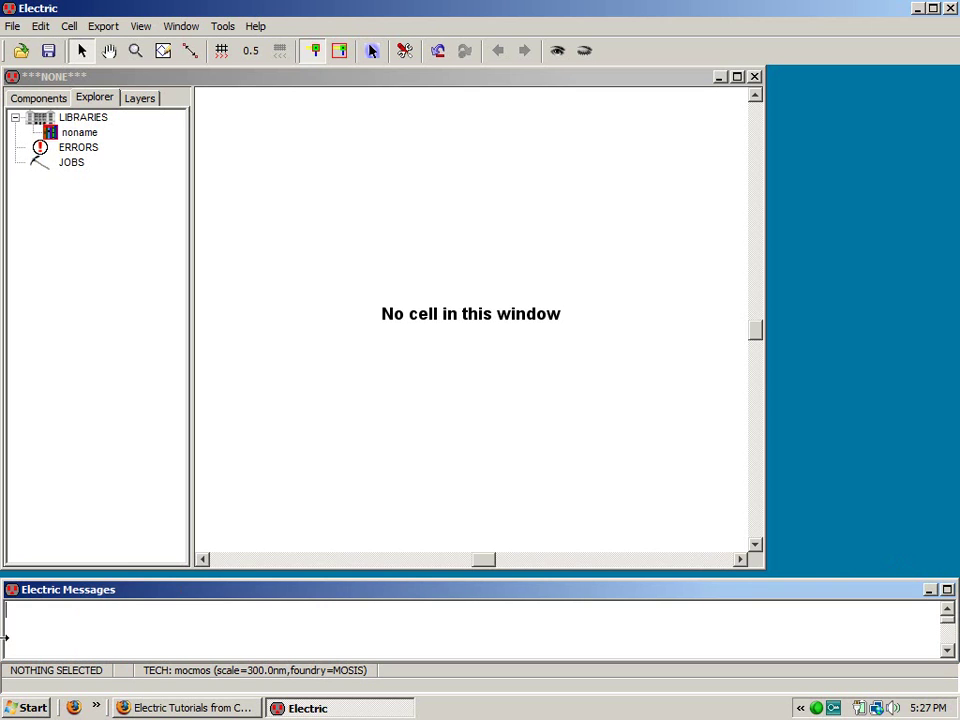
Step: Enlarge the empty cell window to fill the space above the Messages window
left_click(289, 77)
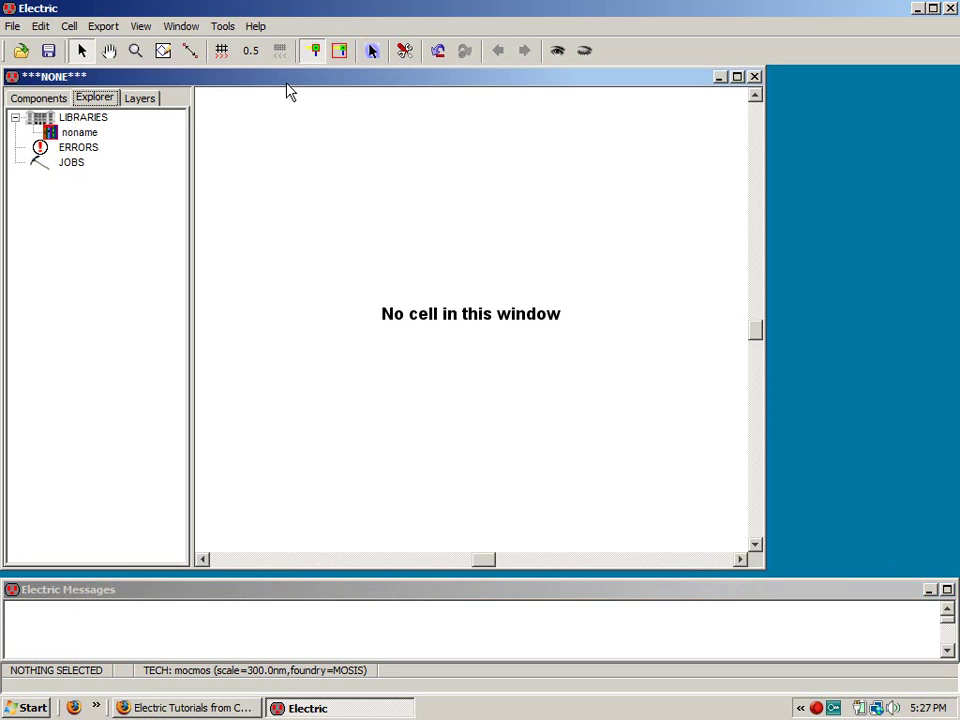
left_click(230, 27)
left_click(370, 5)
left_click_drag(765, 568, 956, 576)
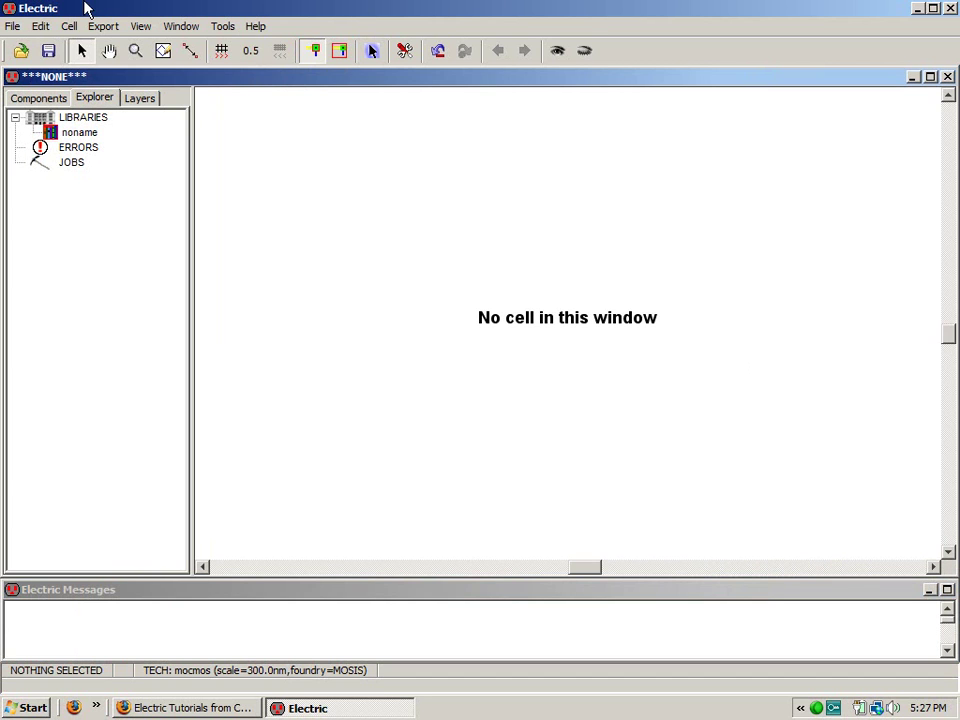
Step: Open the library tutorial_1.jelib from the Electric folder
left_click(12, 27)
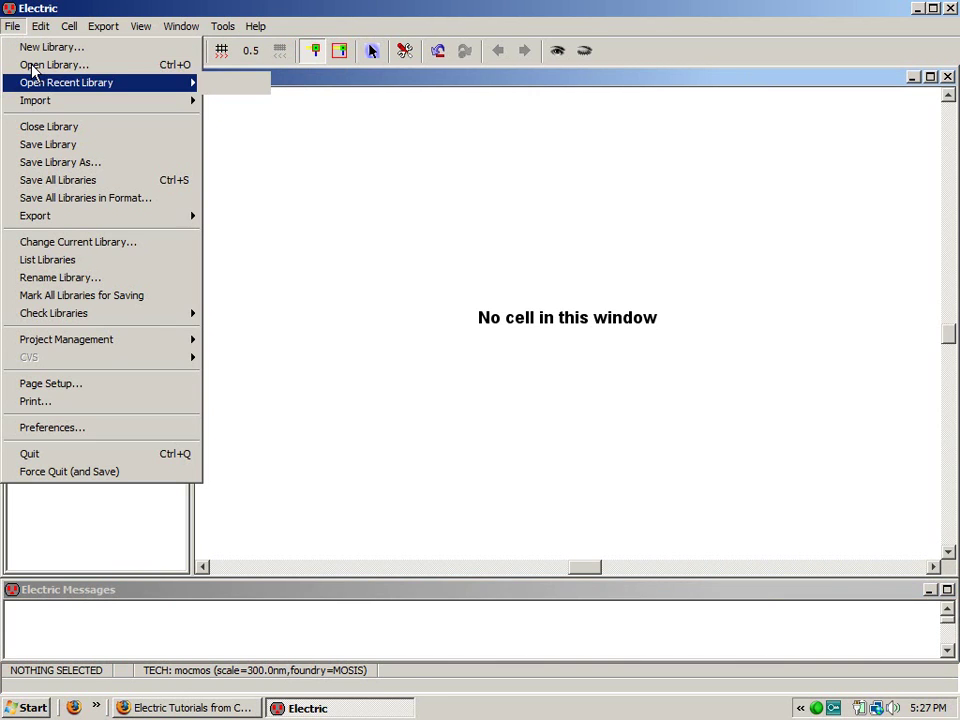
left_click(33, 67)
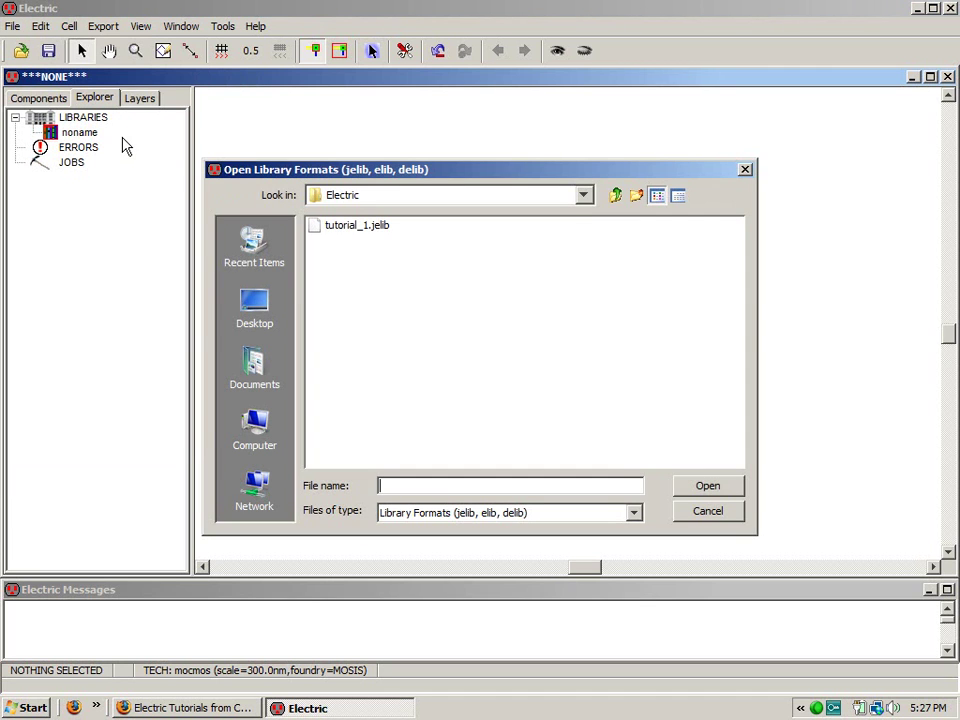
double_click(327, 230)
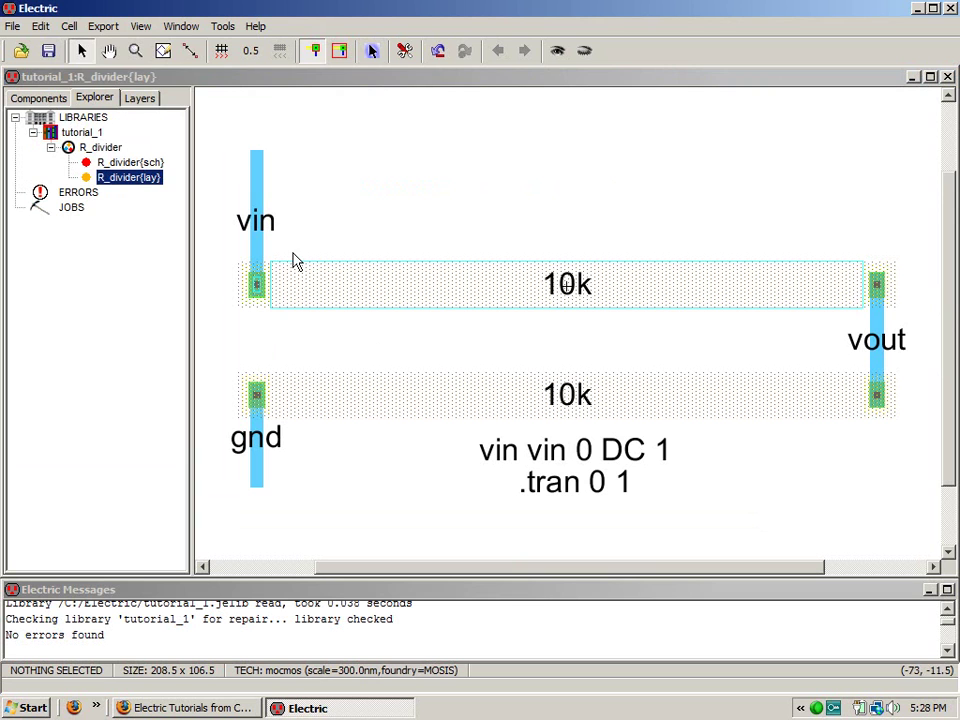
Step: Save the tutorial_1 library as tutorial_2.jelib in the Electric folder and expand the tutorial_2 library to list its cells
left_click(72, 132)
left_click(12, 26)
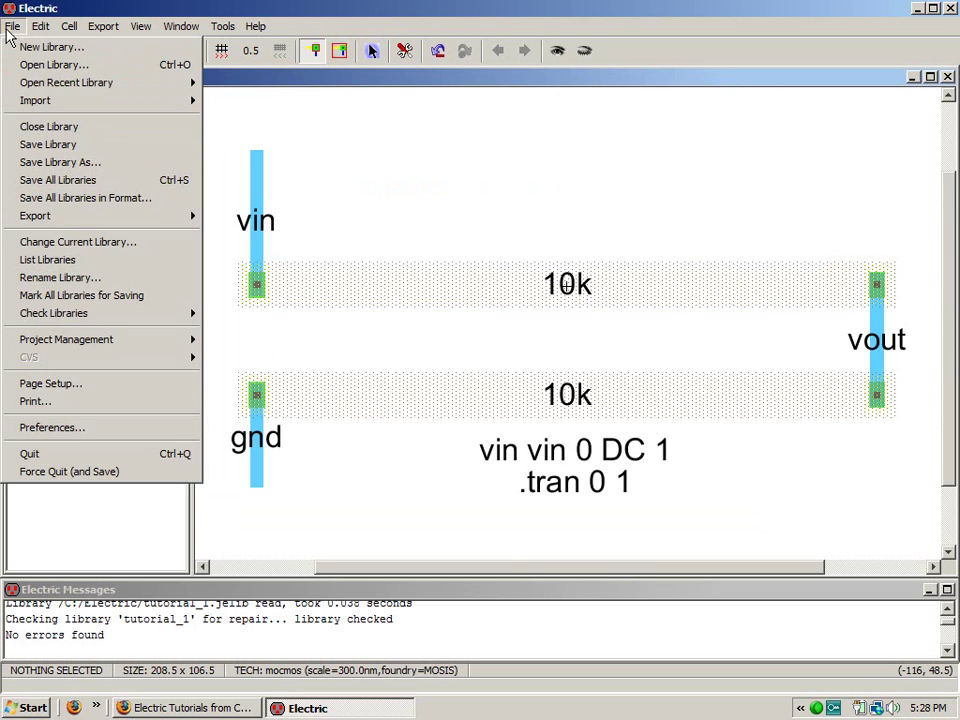
left_click(41, 161)
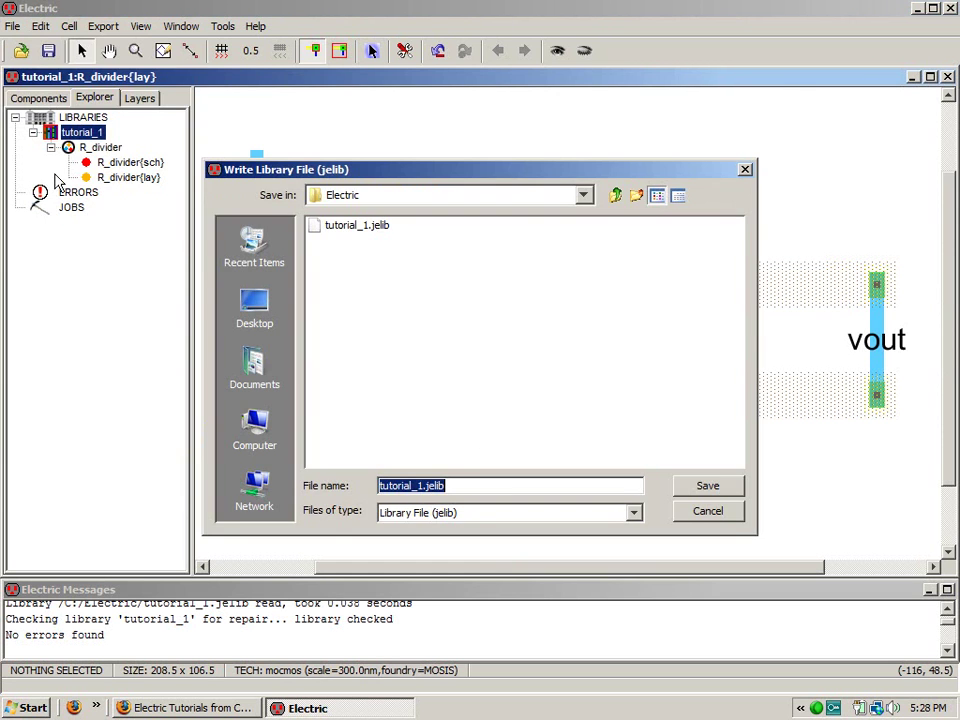
left_click(421, 485)
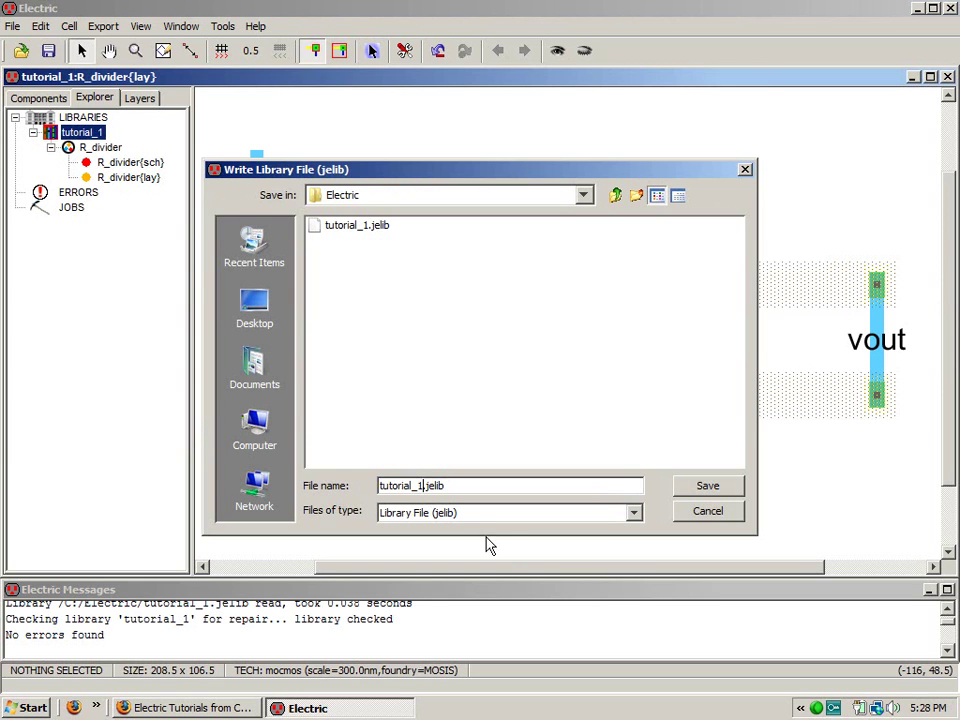
key("BackSpace")
type("2")
left_click(705, 487)
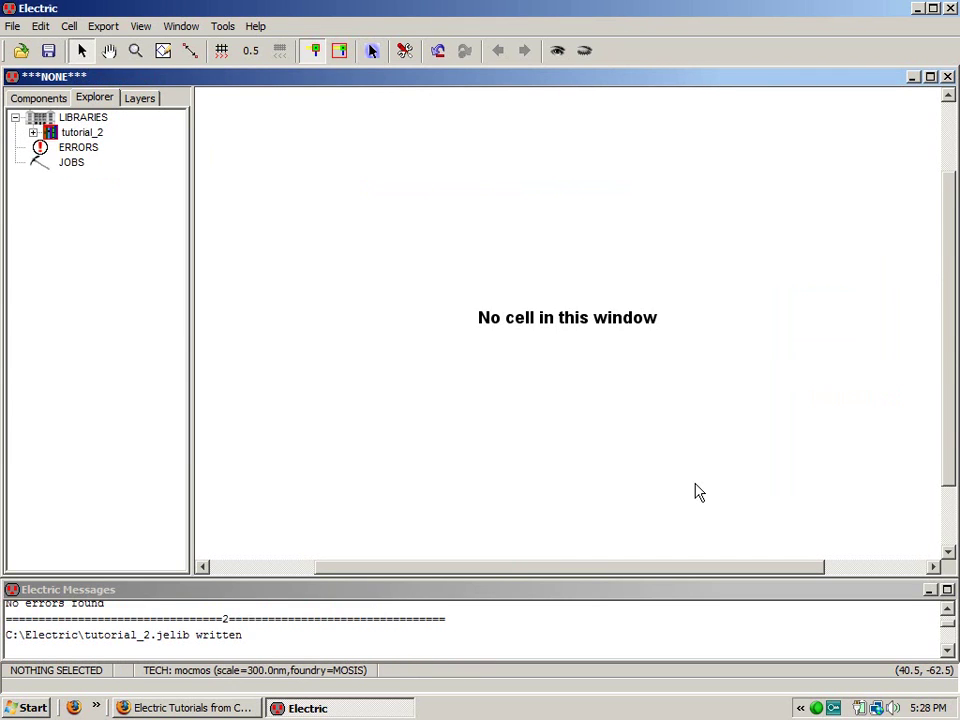
left_click(33, 132)
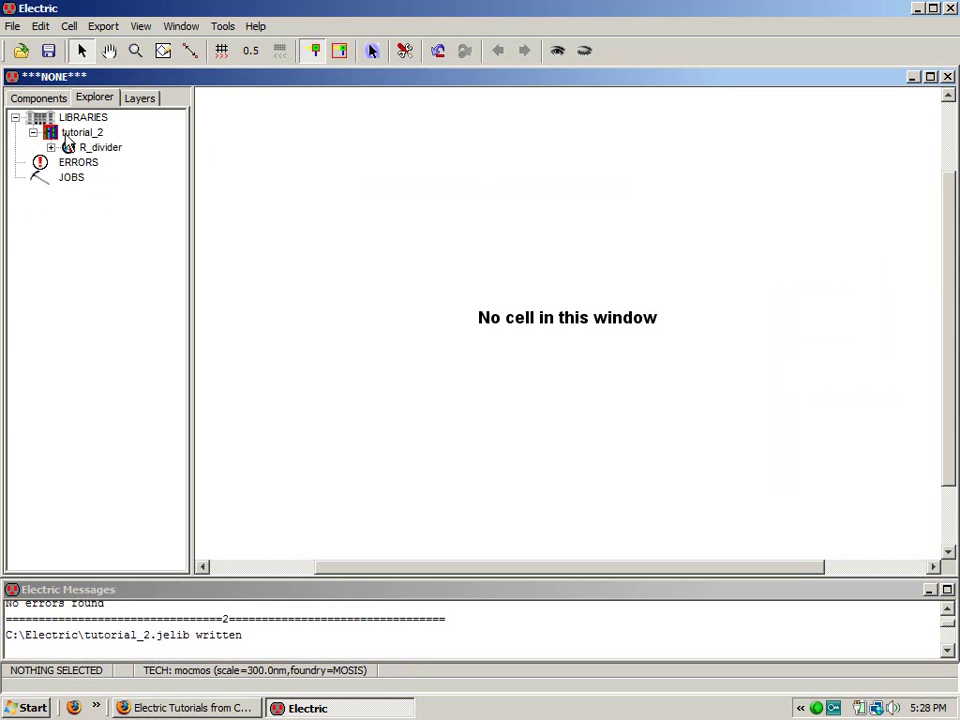
left_click(62, 135)
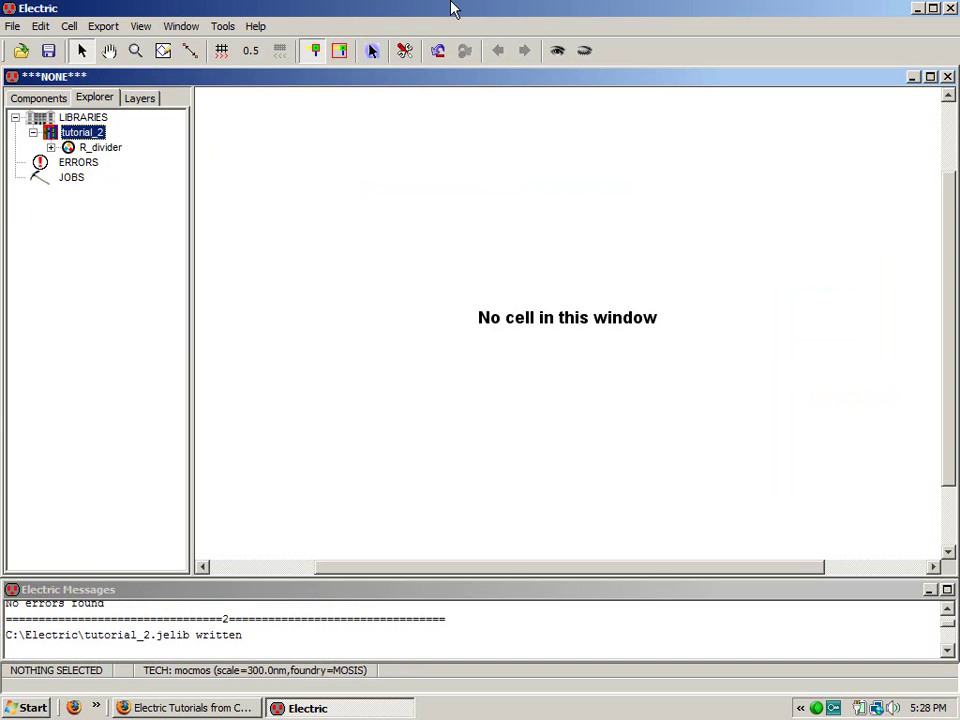
Step: Switch to Firefox and save the linked C5_models.txt file from the Tutorial 2 page to C:\Electric
left_click(916, 8)
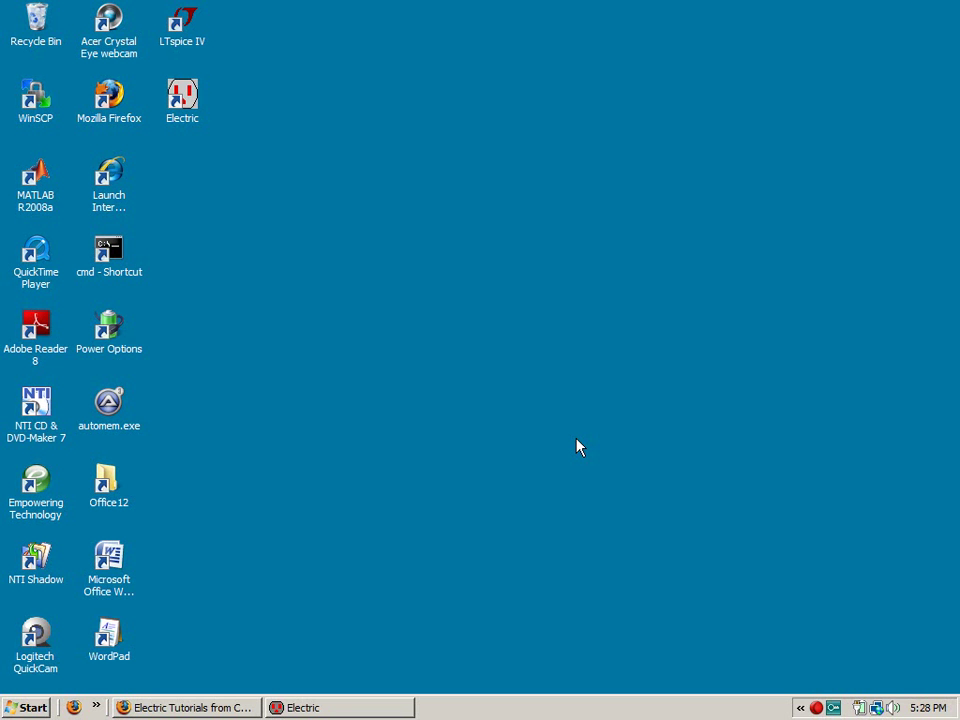
left_click(203, 708)
scroll(316, 276, "up", 10)
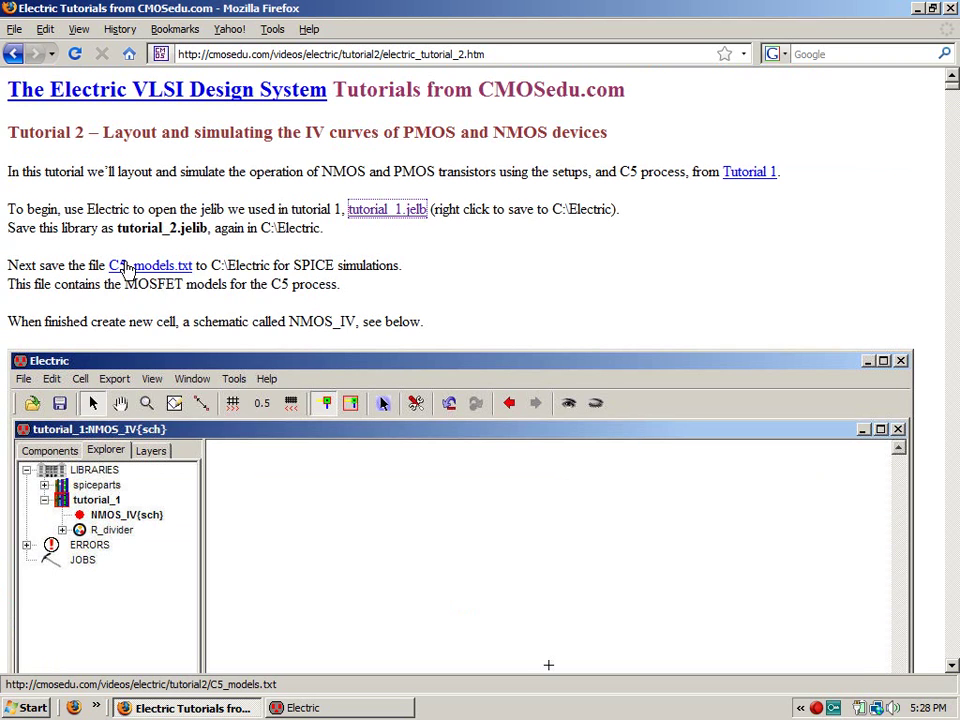
right_click(124, 270)
left_click(178, 332)
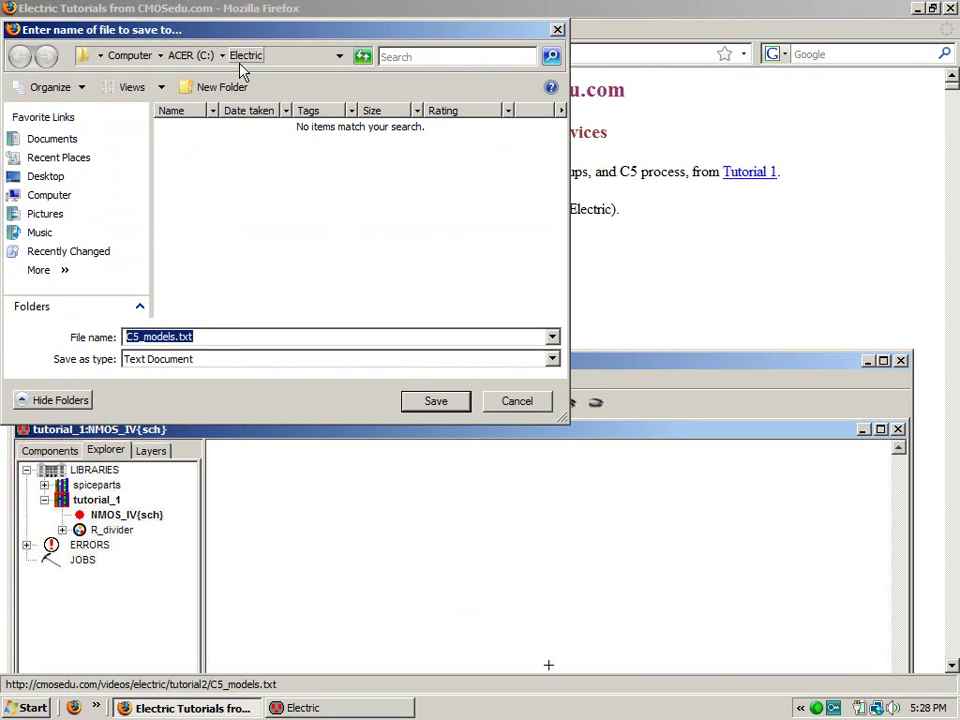
left_click(437, 402)
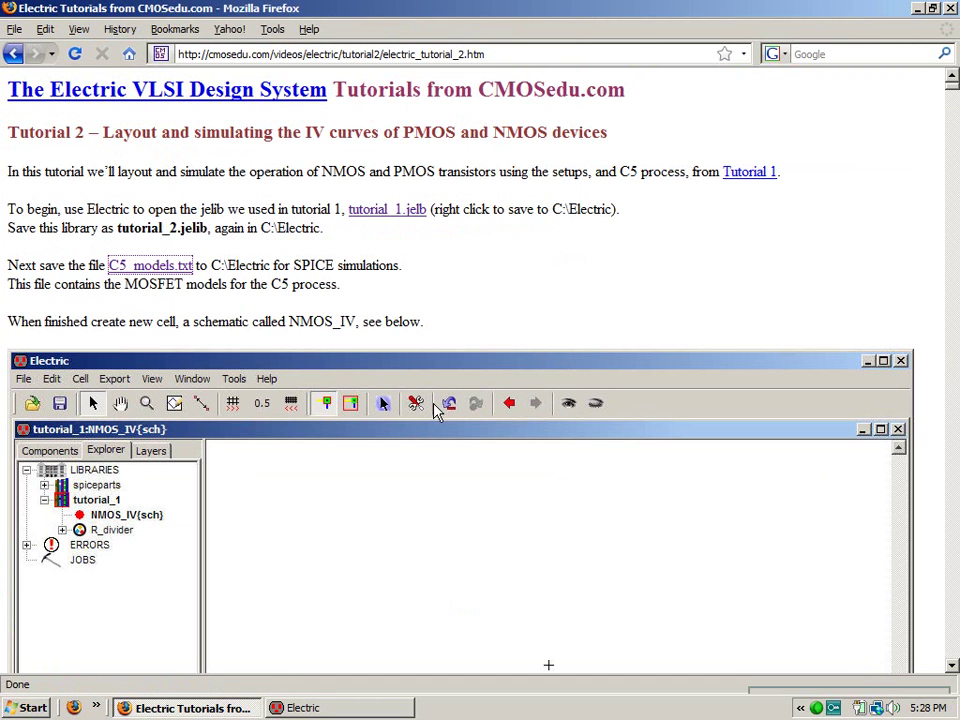
Step: Return to Electric and create a schematic cell named NMOS_IV in the tutorial_2 library
left_click(919, 8)
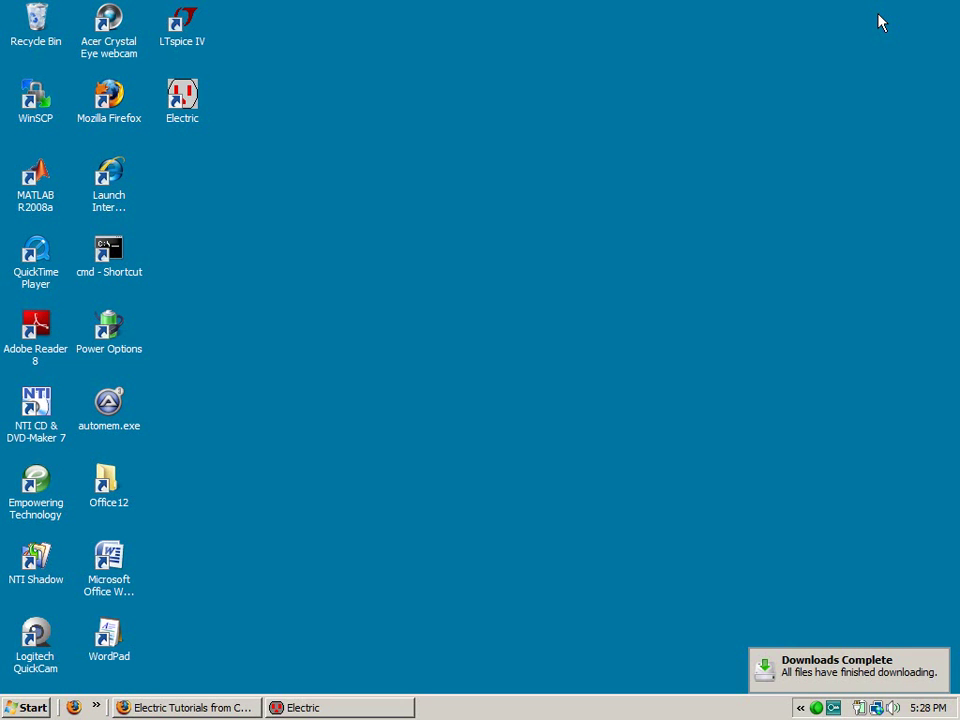
left_click(366, 712)
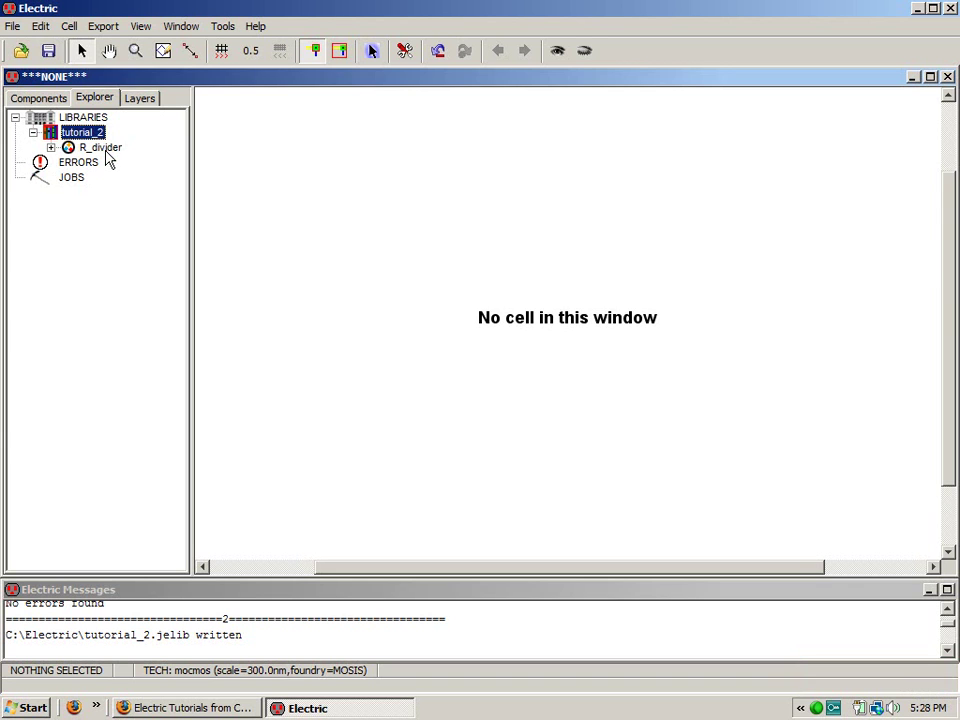
left_click(69, 26)
left_click(81, 46)
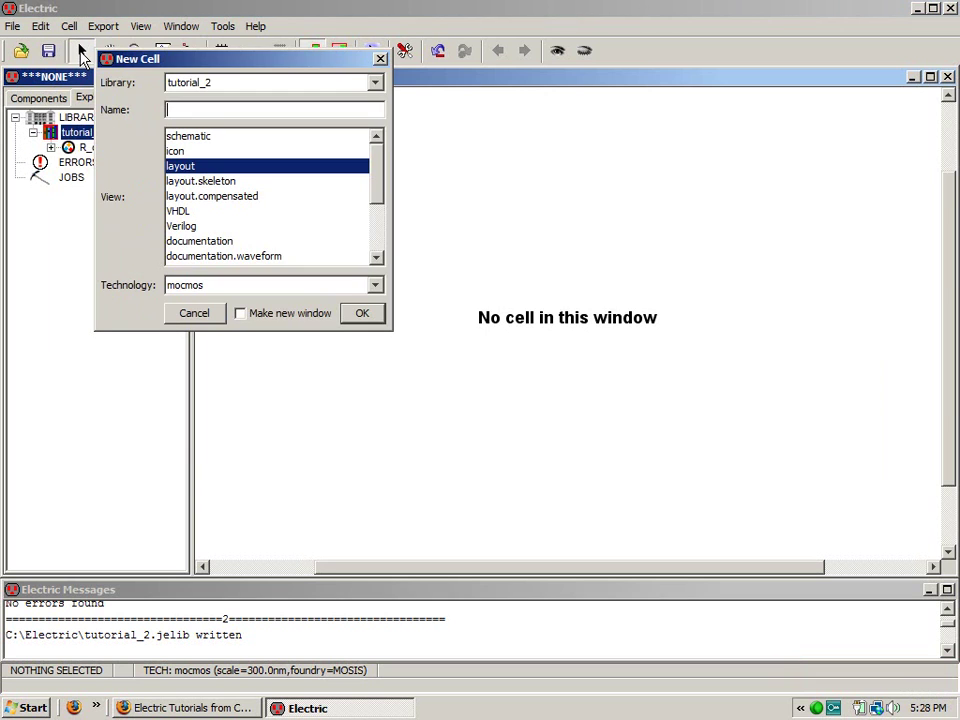
type("NMOS_IV")
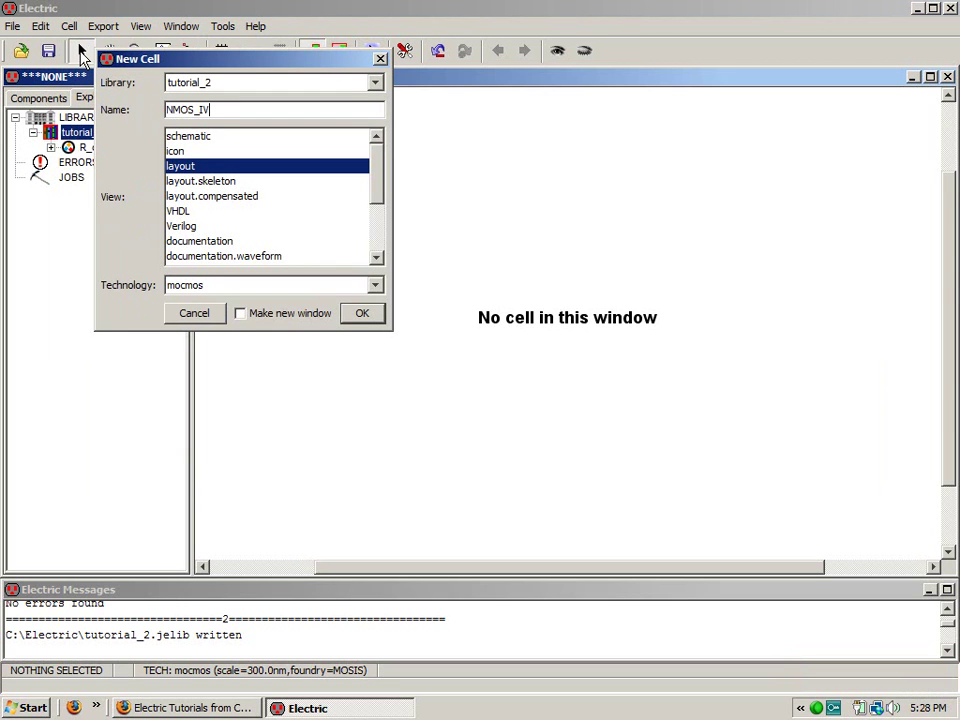
left_click(183, 136)
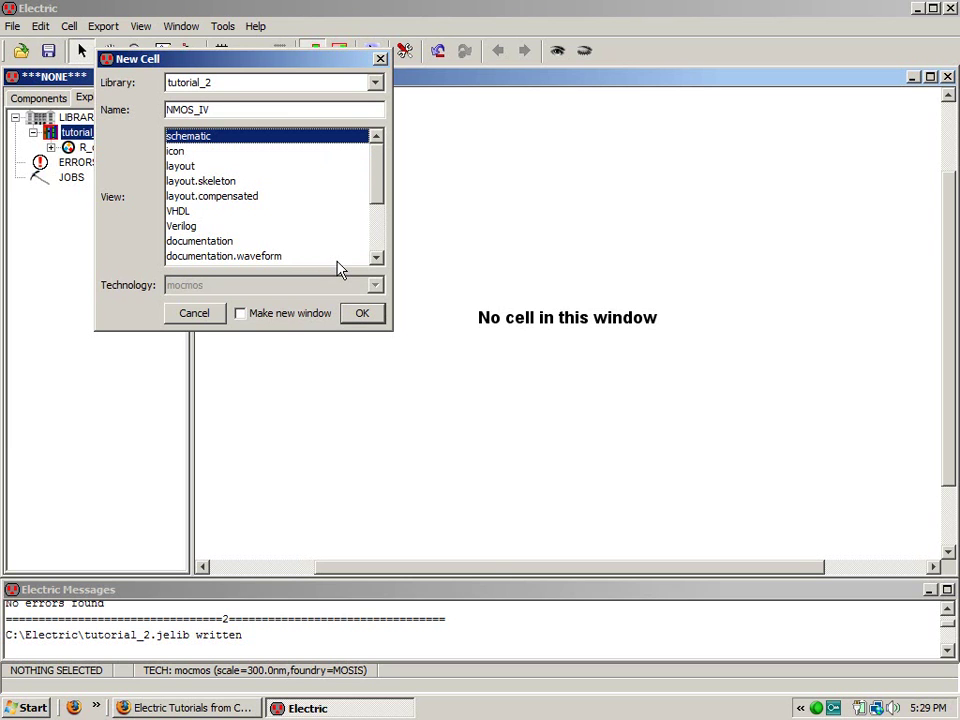
left_click(358, 313)
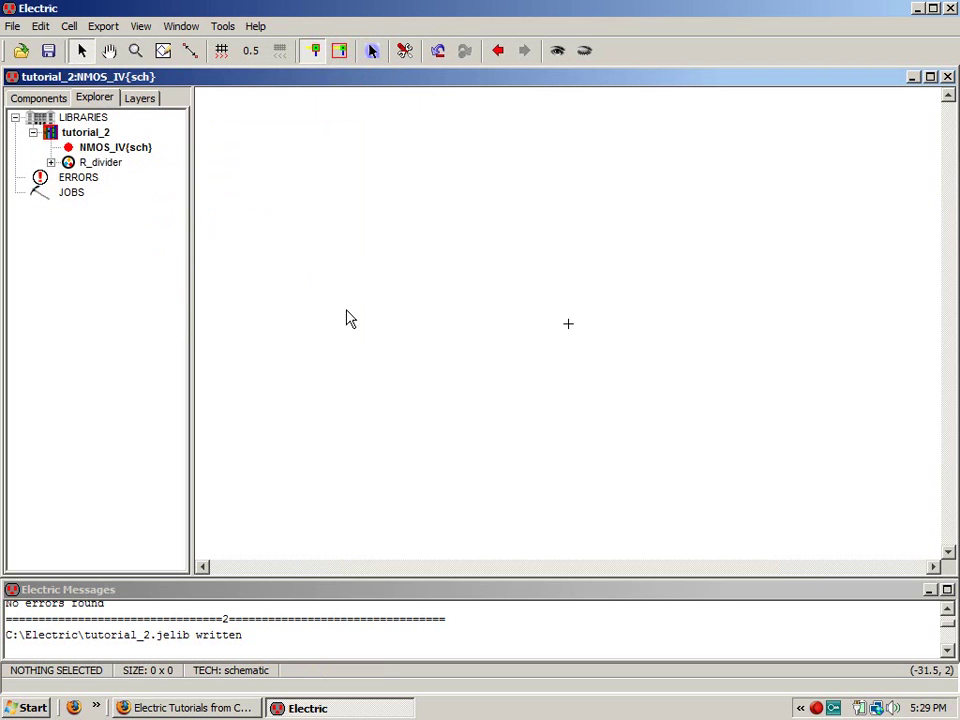
left_click(101, 149)
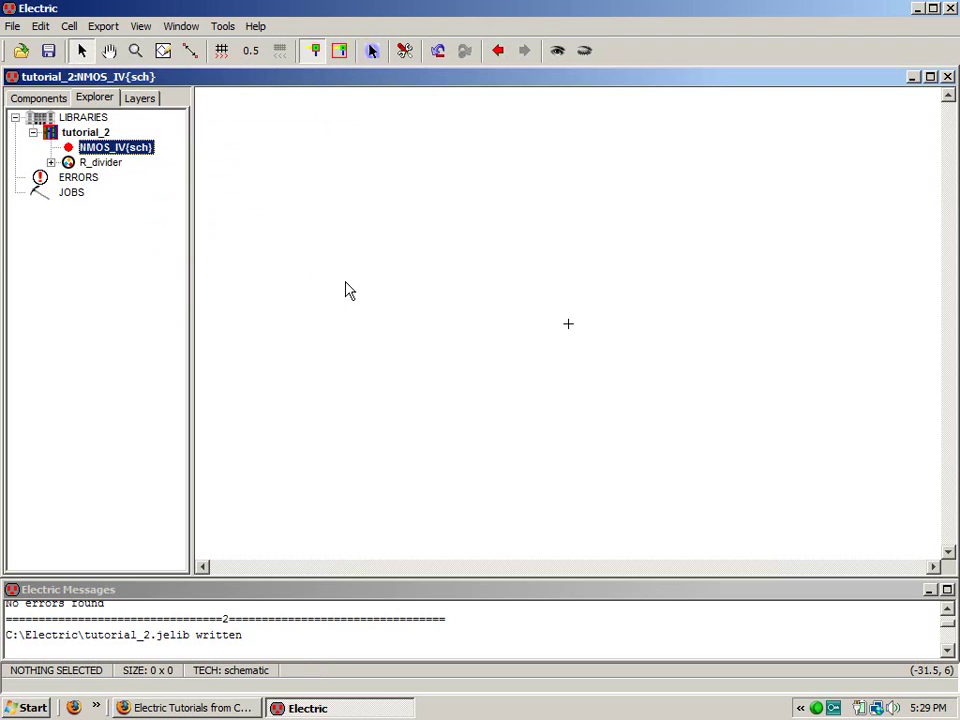
Step: Place a schematic nMOS transistor near the origin of the NMOS_IV cell
left_click(36, 99)
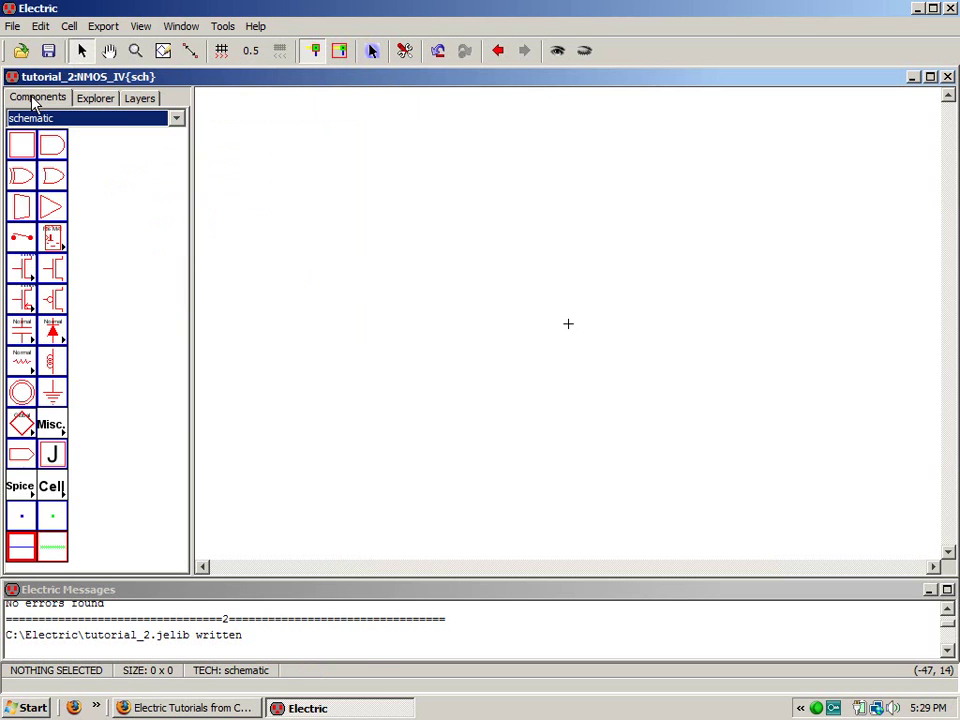
left_click(57, 271)
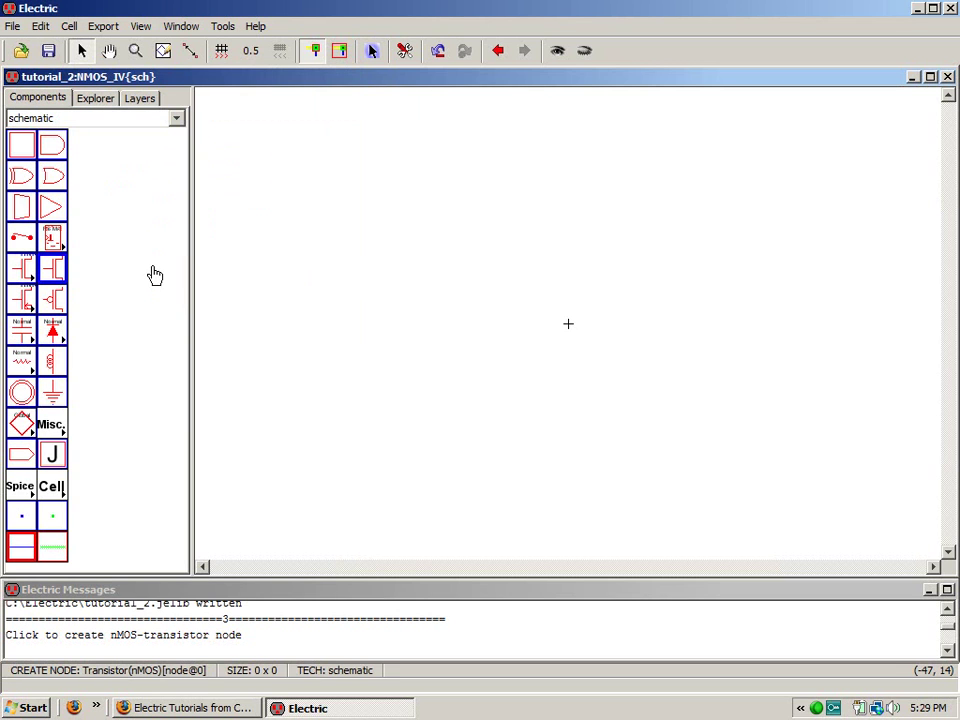
left_click(555, 310)
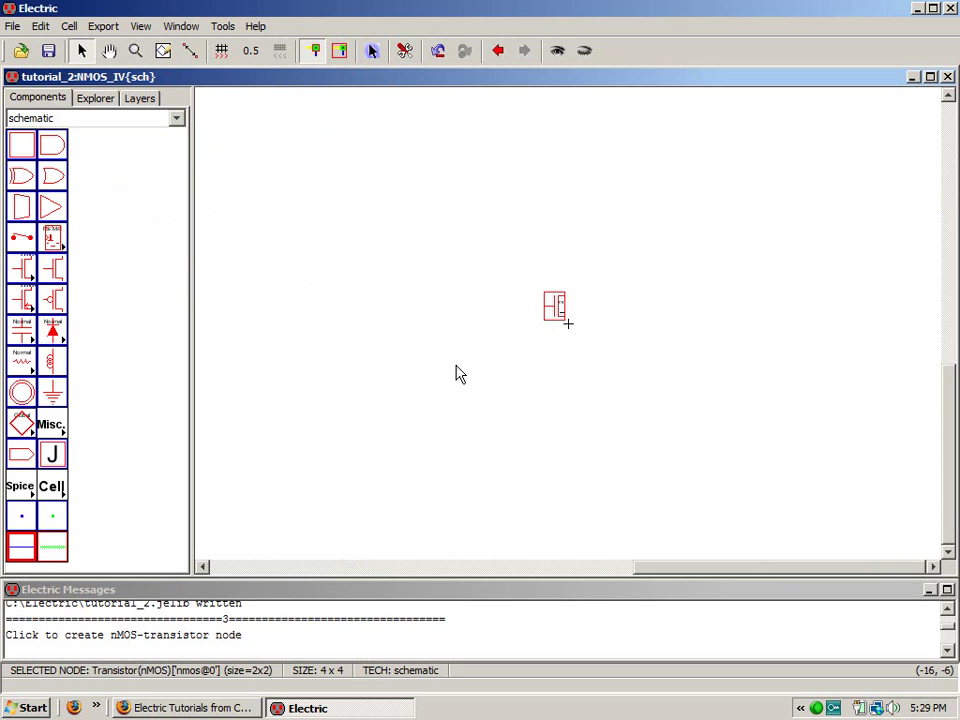
Step: Add Q as a key binding for Object Properties, removing its conflicting Window Cycle binding, and apply the preferences
left_click(405, 52)
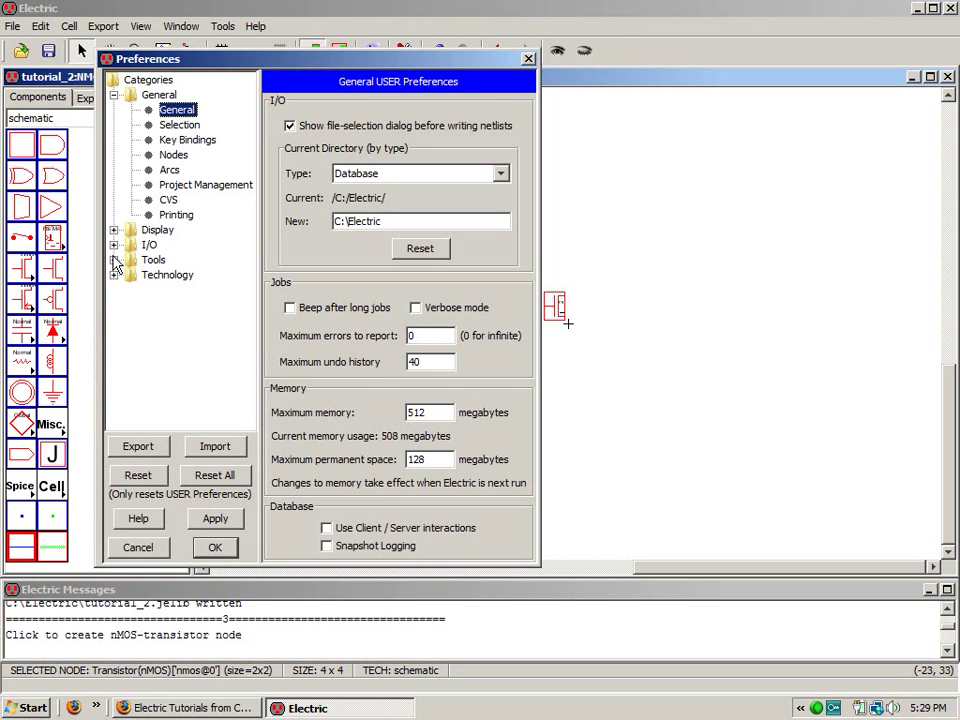
left_click(183, 142)
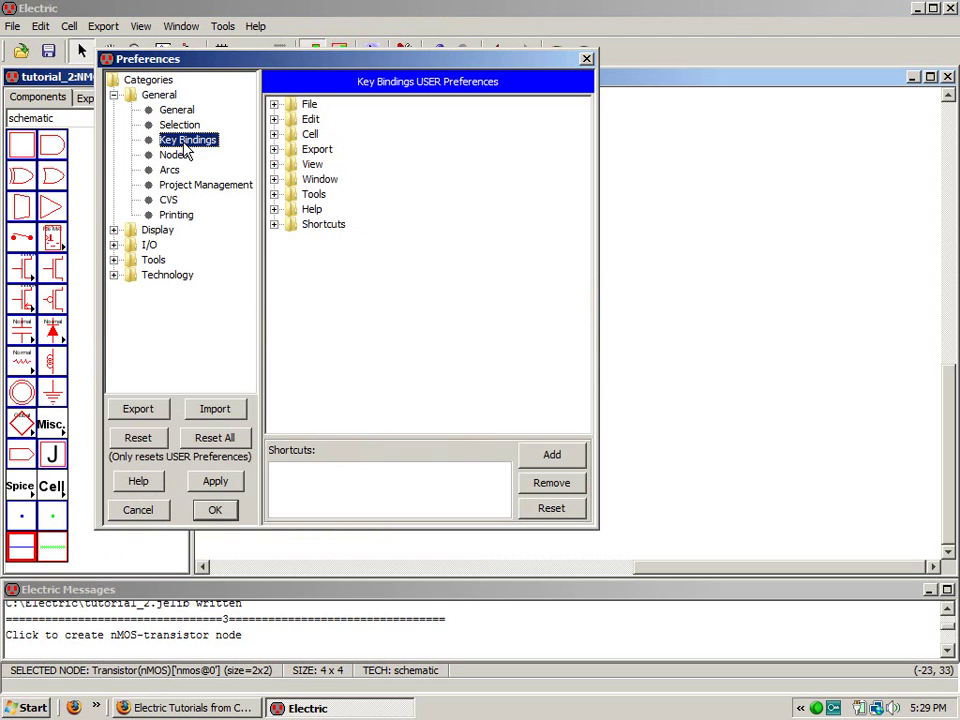
left_click(275, 120)
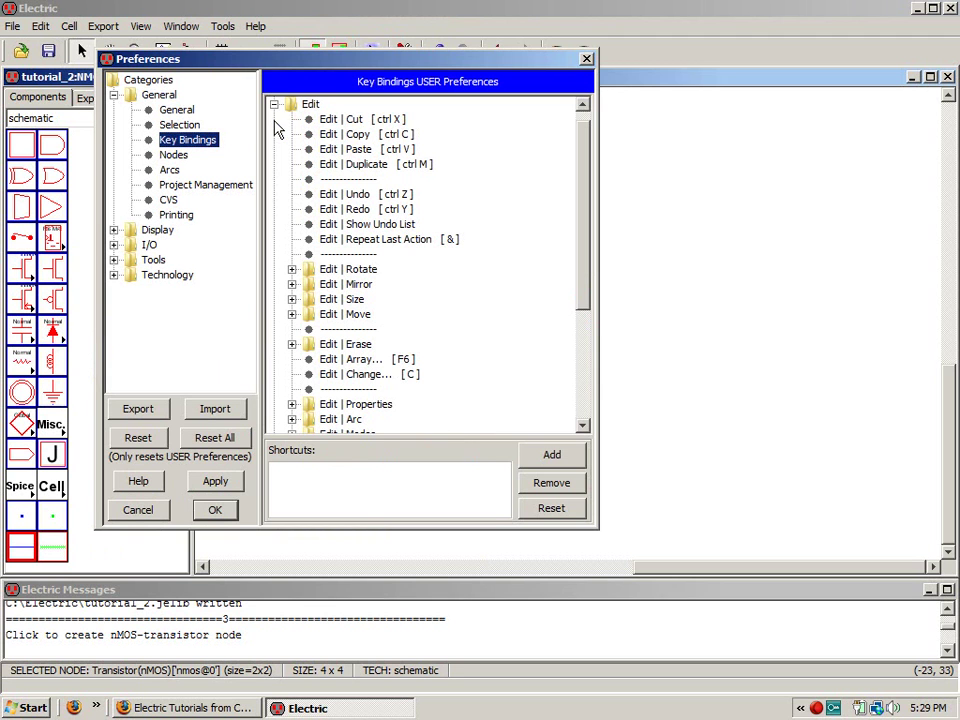
left_click(291, 405)
left_click(450, 321)
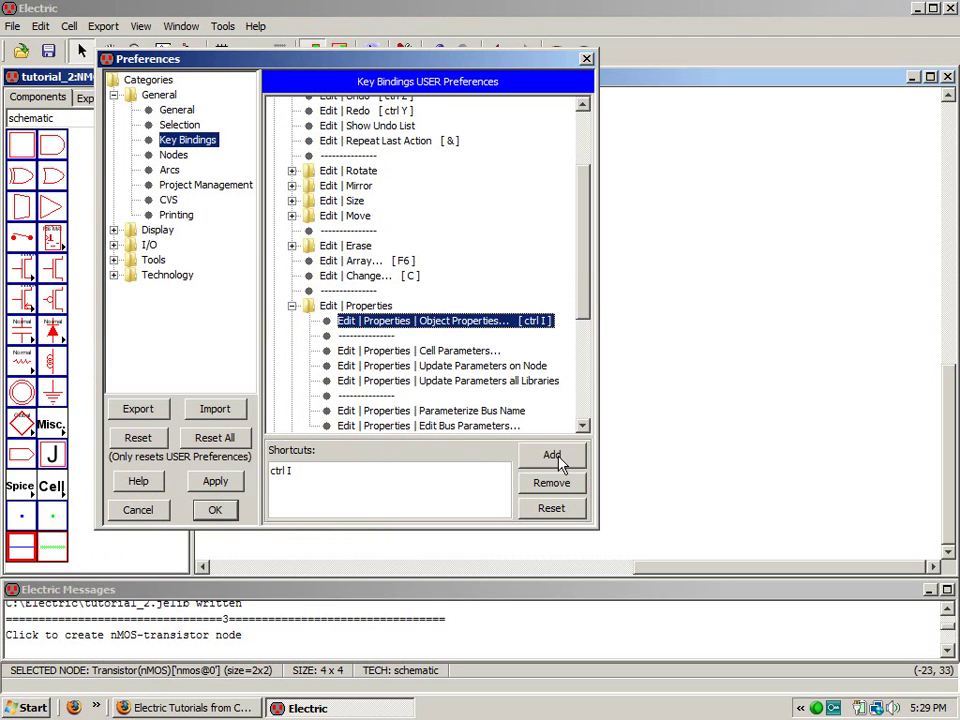
left_click(552, 456)
key("q")
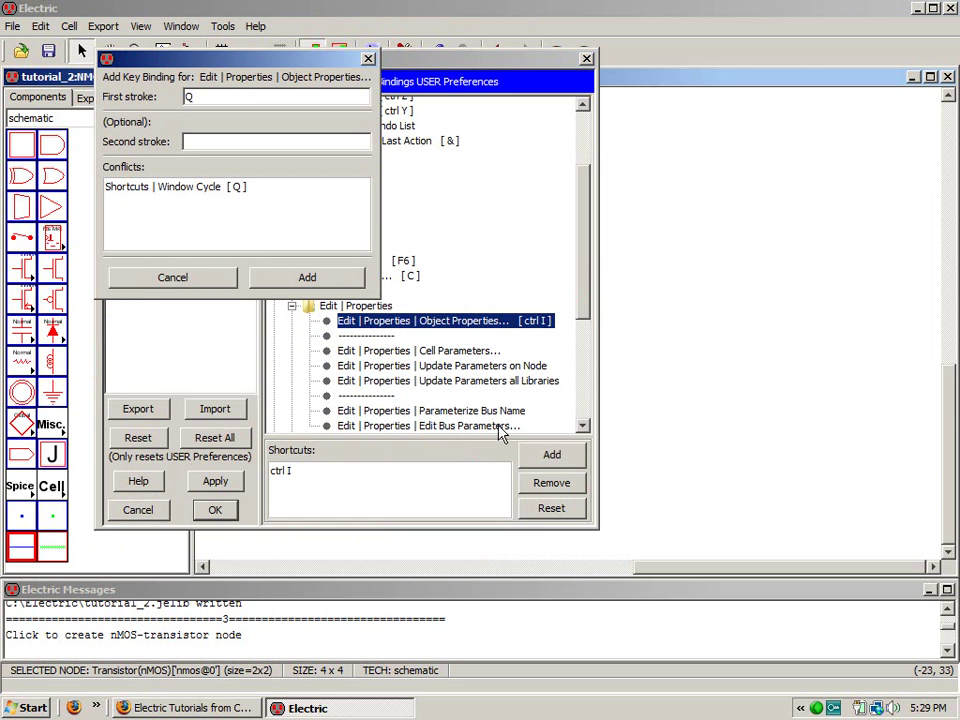
left_click(292, 282)
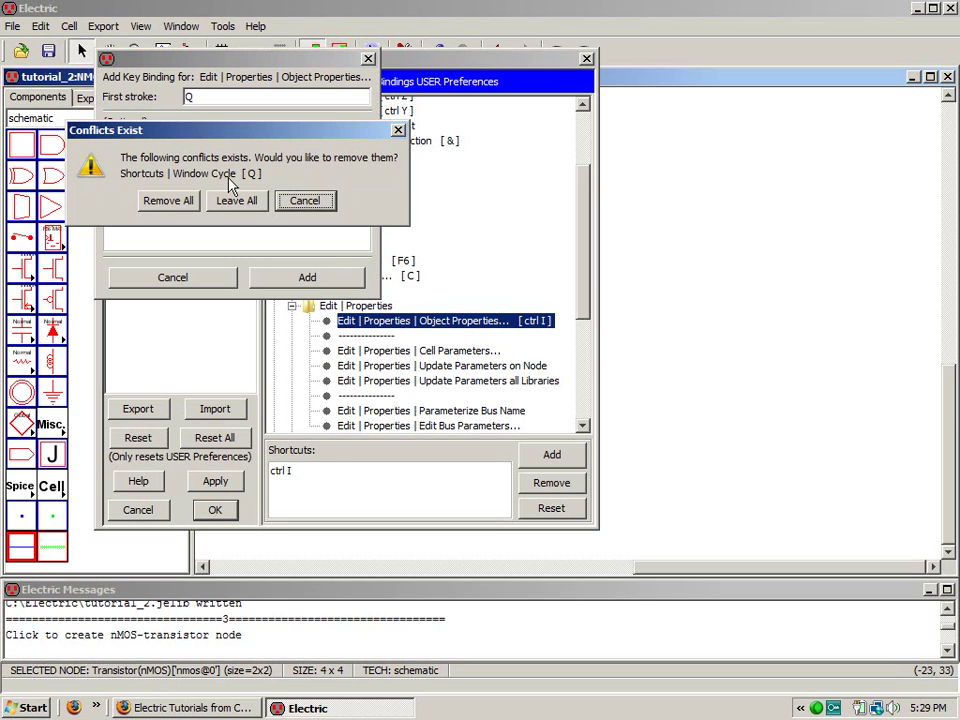
left_click(172, 202)
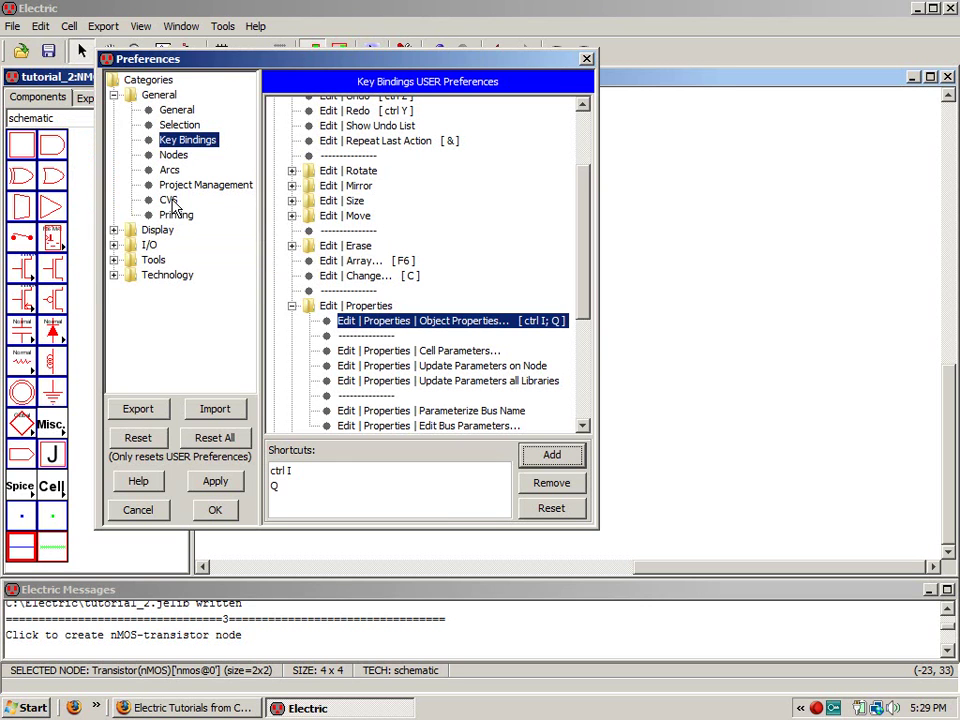
left_click(216, 510)
left_click(453, 456)
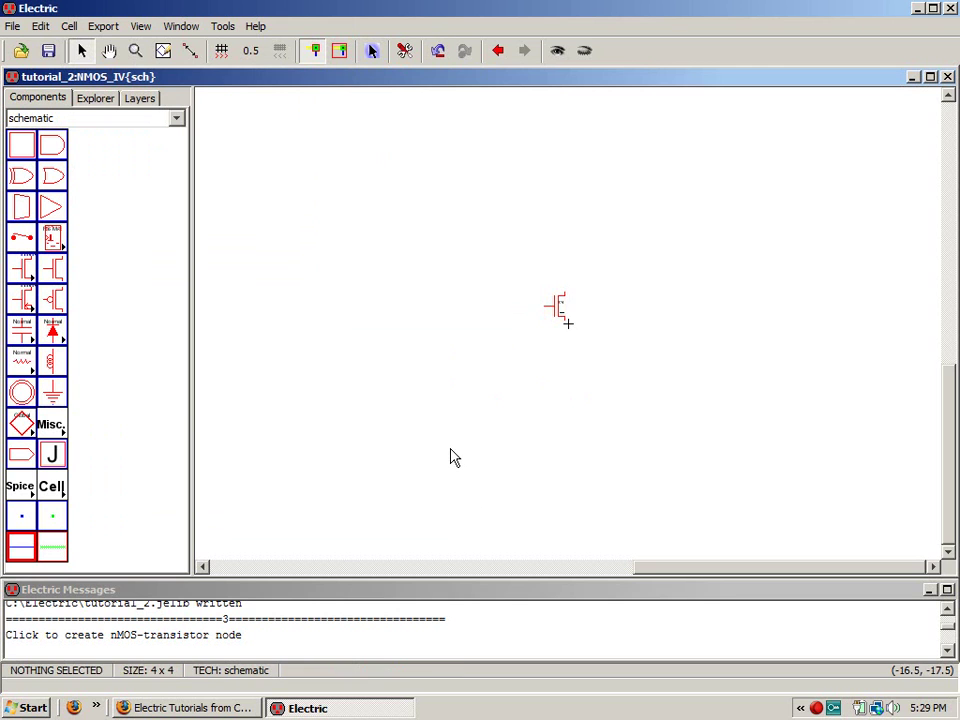
Step: Set the nMOS transistor's width to 10 in its node properties
left_click(544, 322)
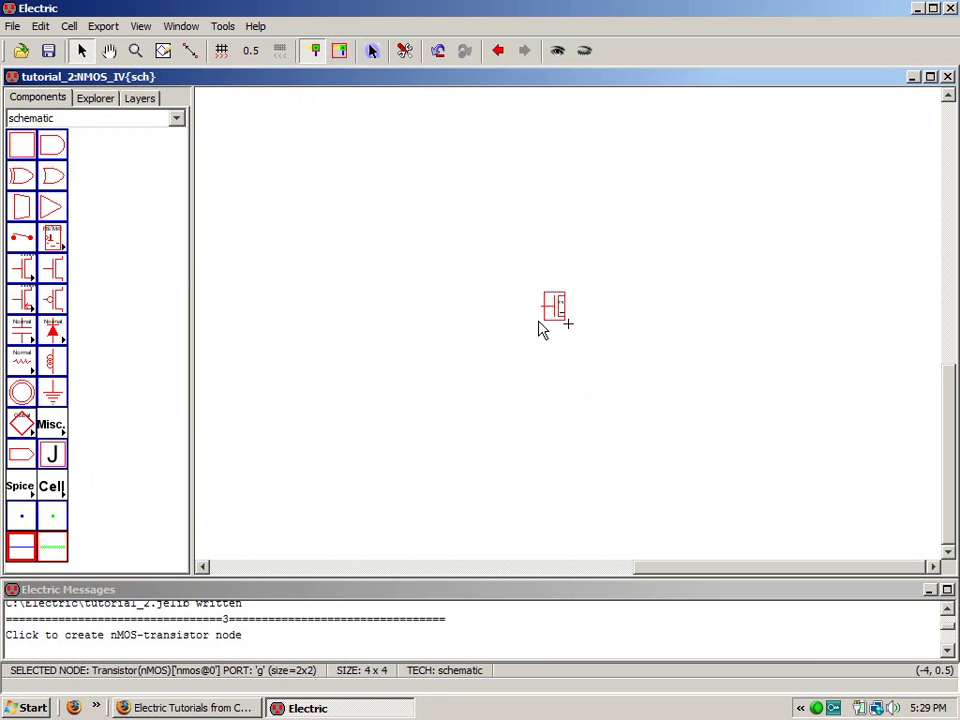
key("f")
key("q")
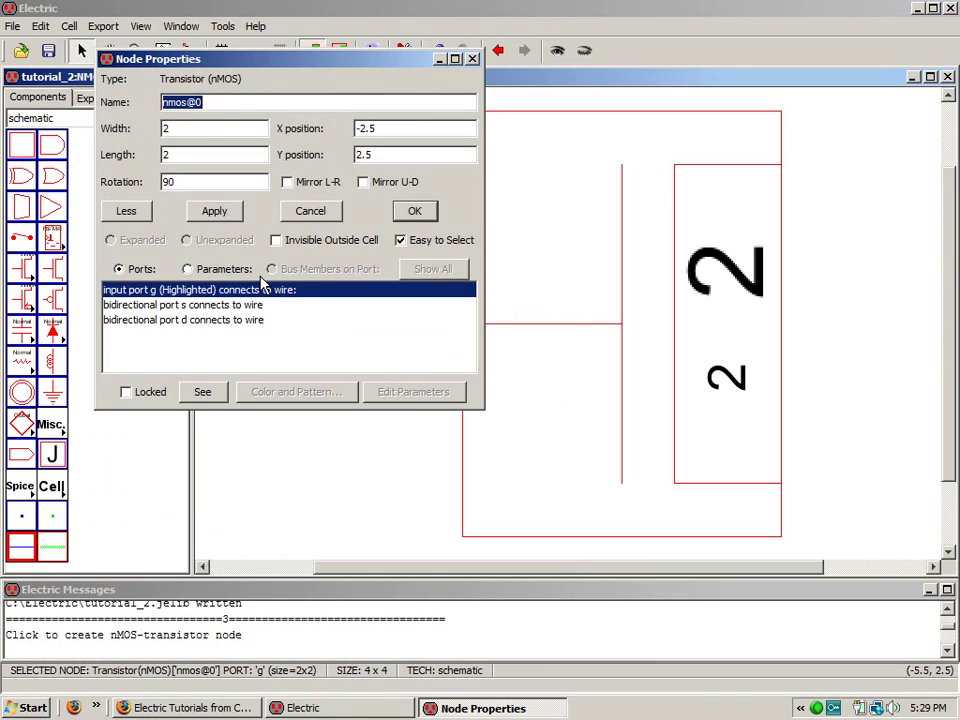
double_click(168, 130)
type("10")
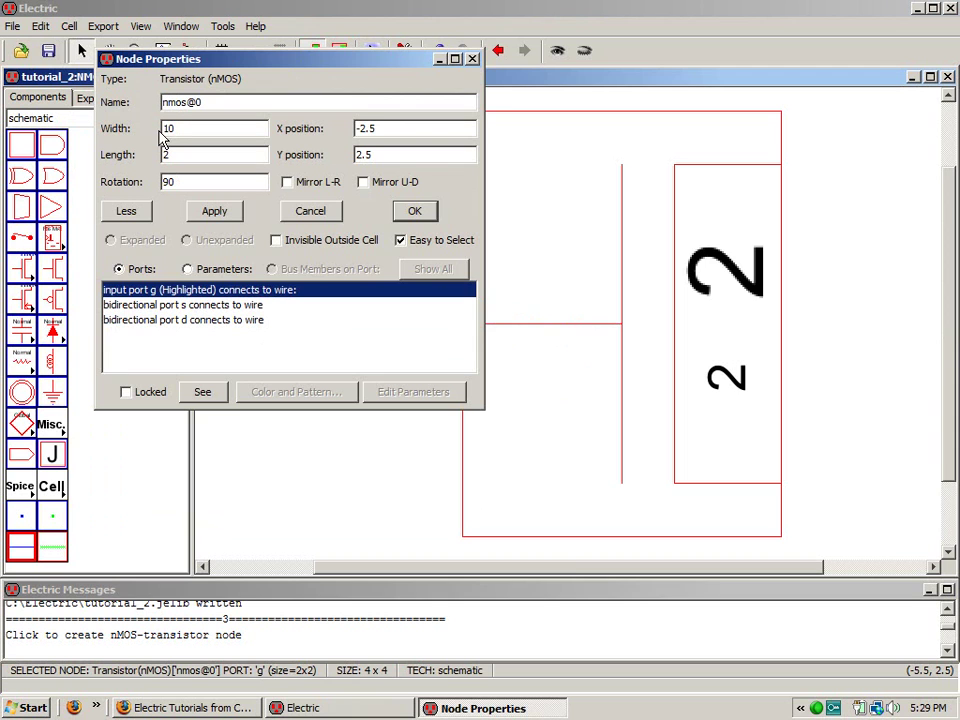
left_click(414, 213)
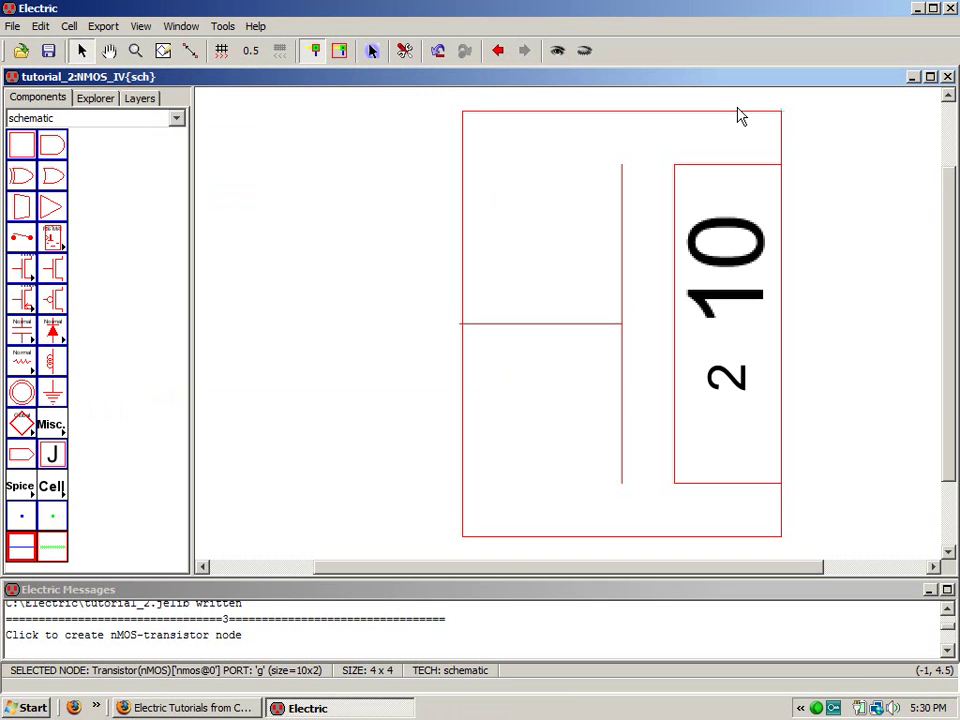
Step: Try to rotate the transistor's width text 90 degrees counterclockwise with the Rotate command
left_click(896, 279)
left_click(741, 272)
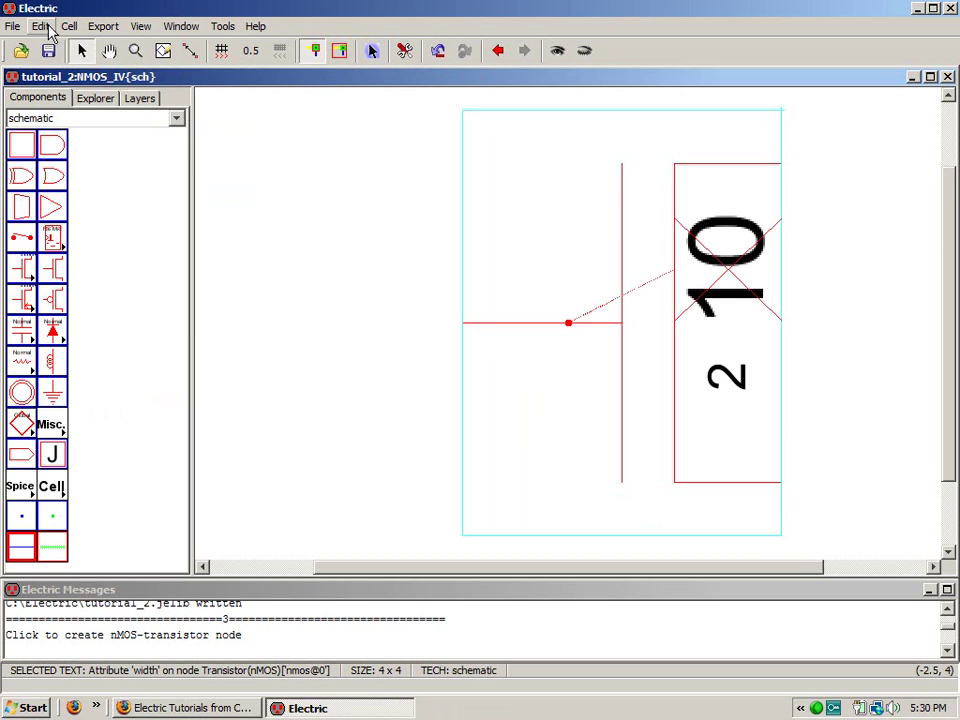
left_click(40, 26)
mouse_move(67, 208)
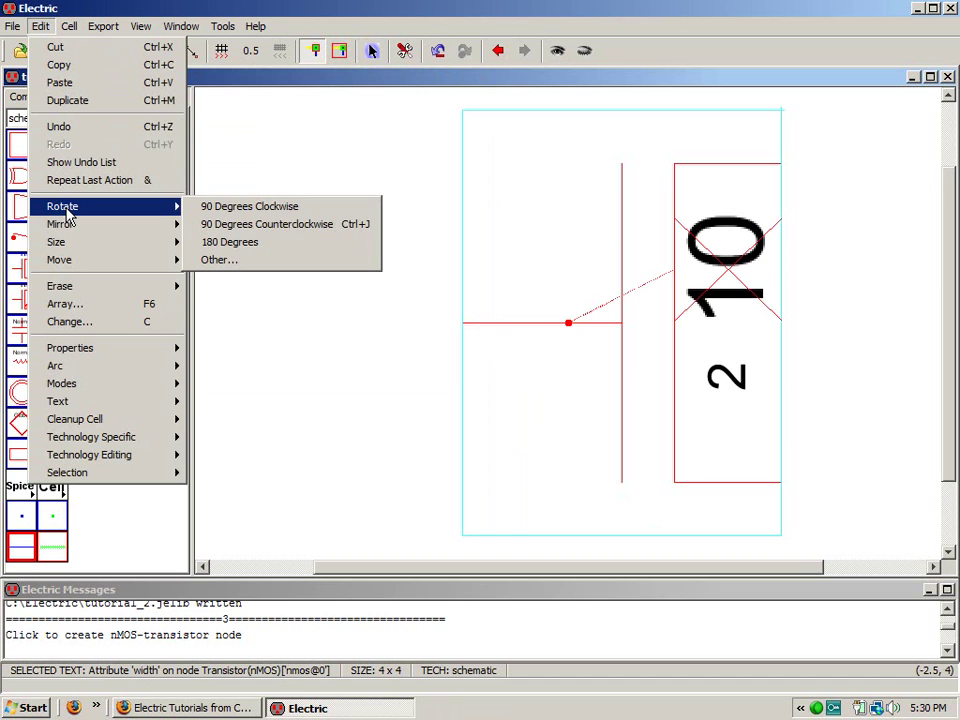
left_click(281, 226)
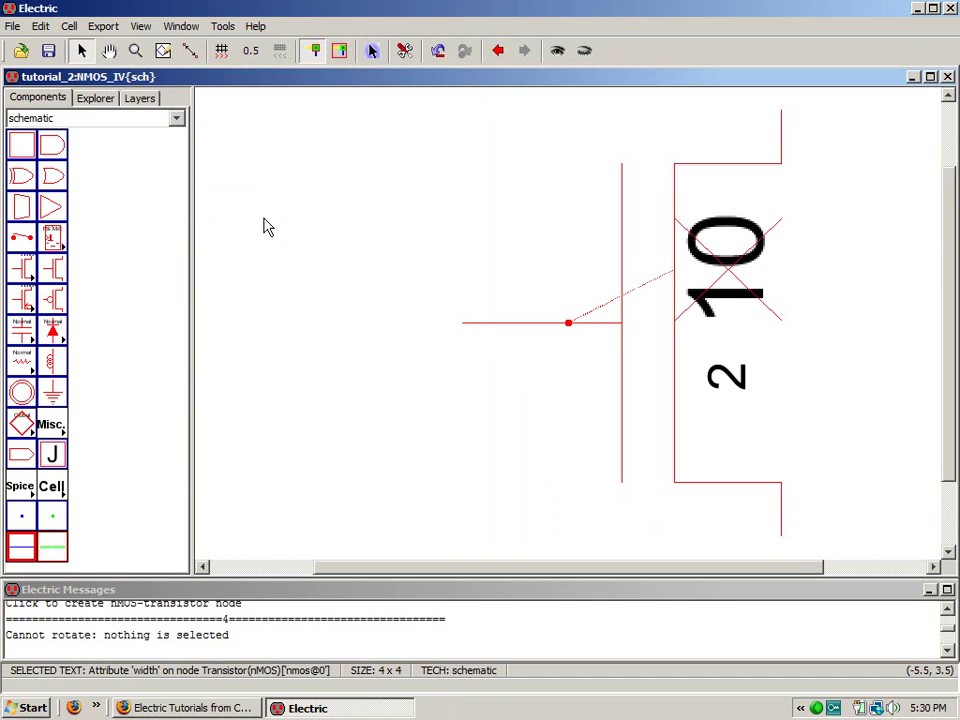
Step: Set the rotation of the transistor's width text to 270 degrees in its text properties
key("ctrl+i")
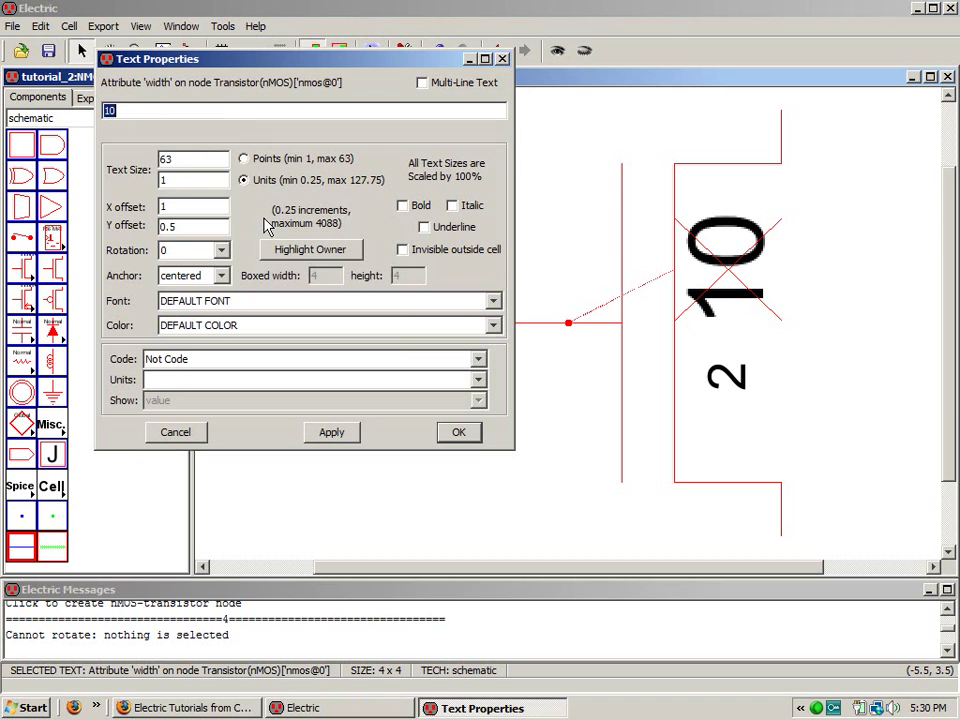
left_click(223, 252)
left_click(223, 251)
left_click(205, 313)
left_click(333, 434)
Step: Set the rotation of the transistor's length text to 270 degrees in its text properties
left_click(728, 377)
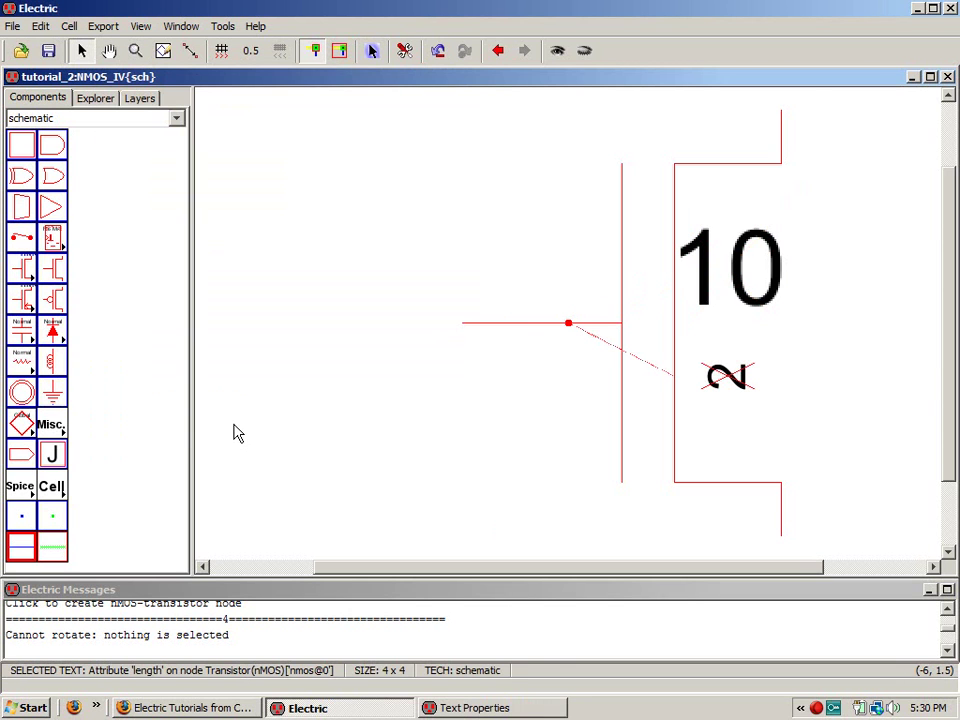
key("ctrl+i")
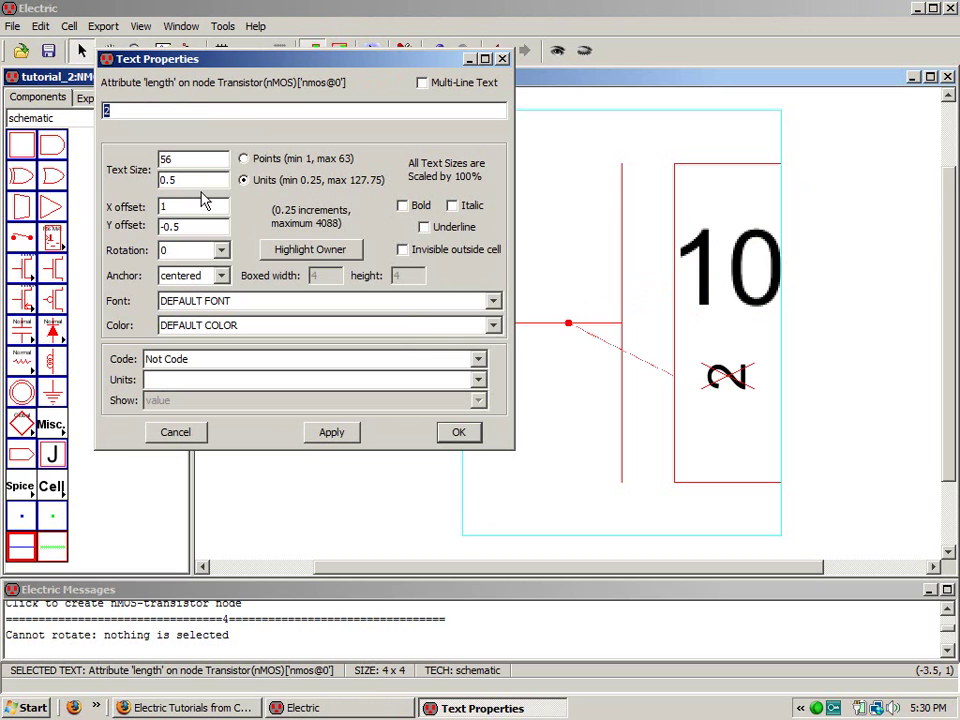
left_click(190, 250)
left_click(172, 315)
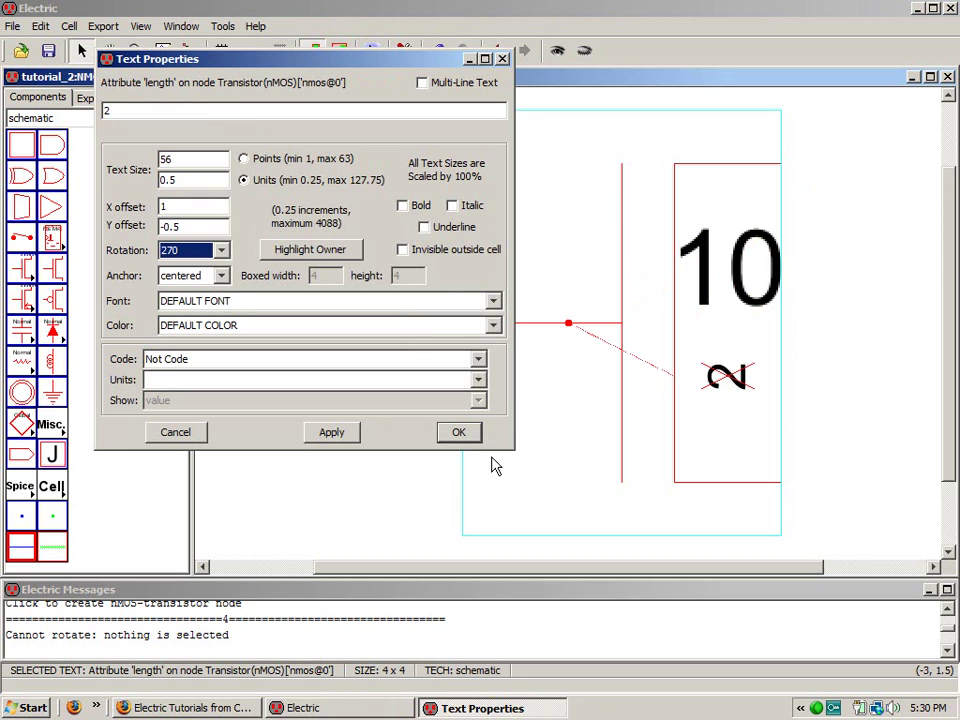
left_click(458, 432)
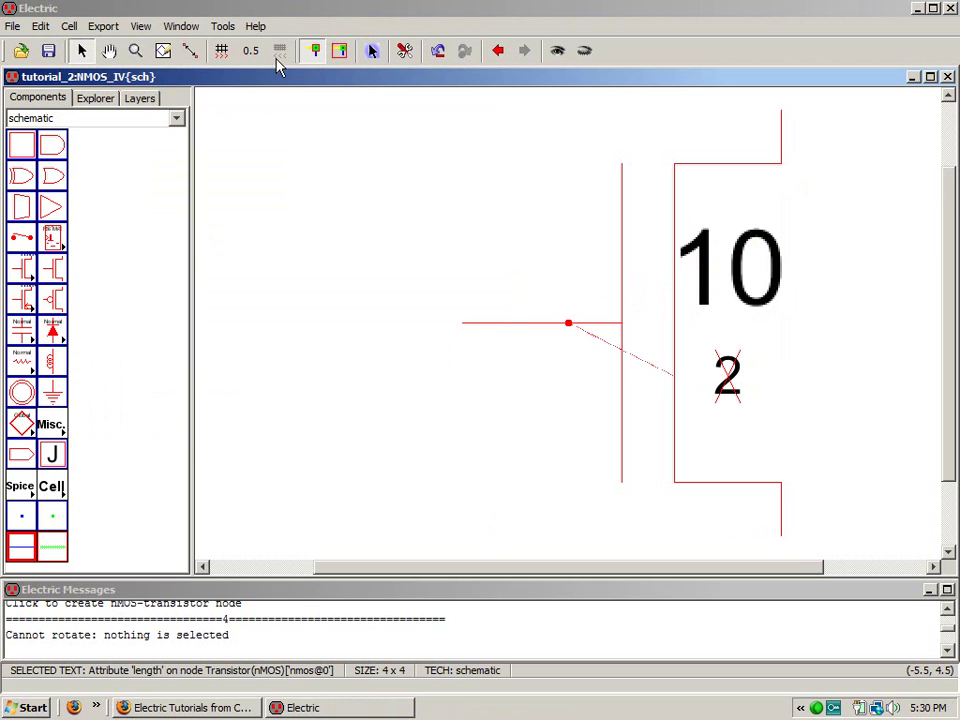
left_click(259, 6)
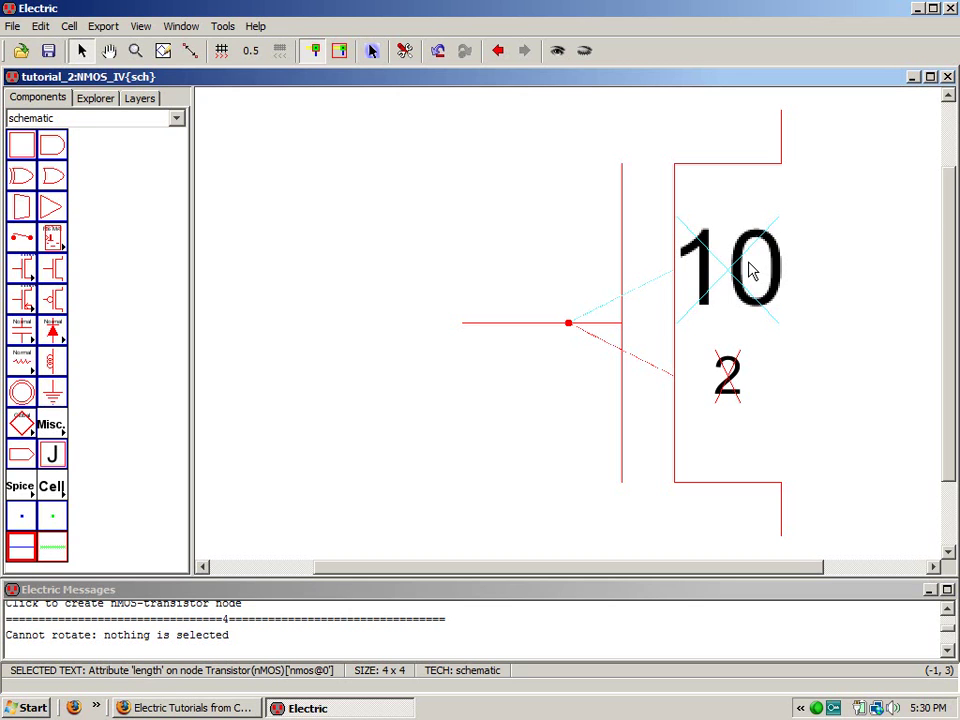
Step: Move the width and length texts outside the transistor symbol to its right, with the width above the length
left_click_drag(752, 270, 827, 193)
left_click_drag(735, 388, 834, 268)
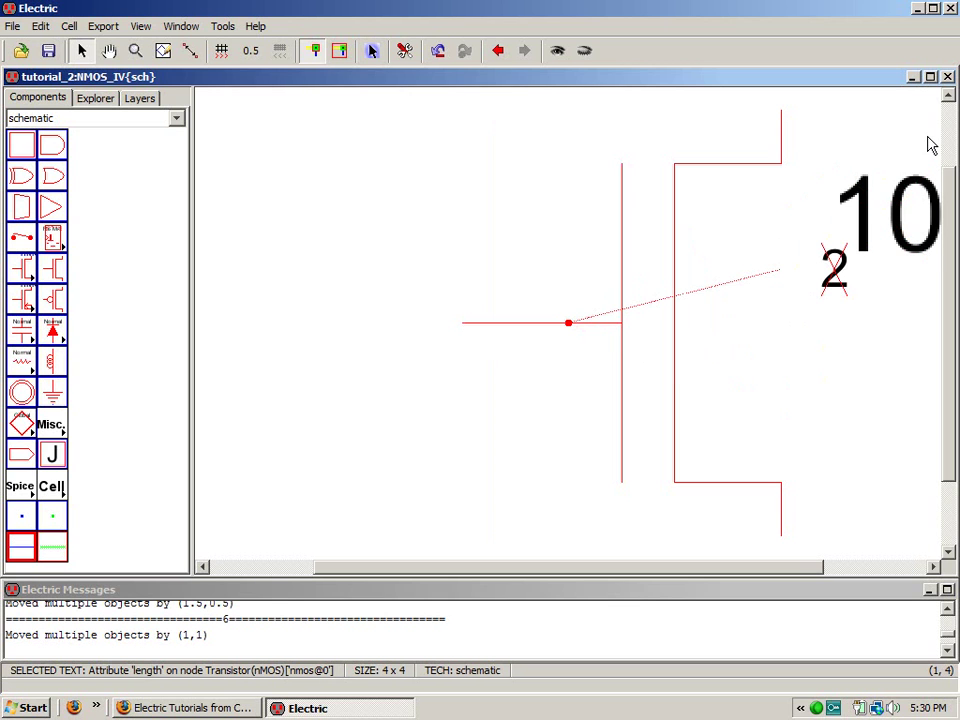
left_click_drag(906, 227, 889, 193)
left_click(378, 256)
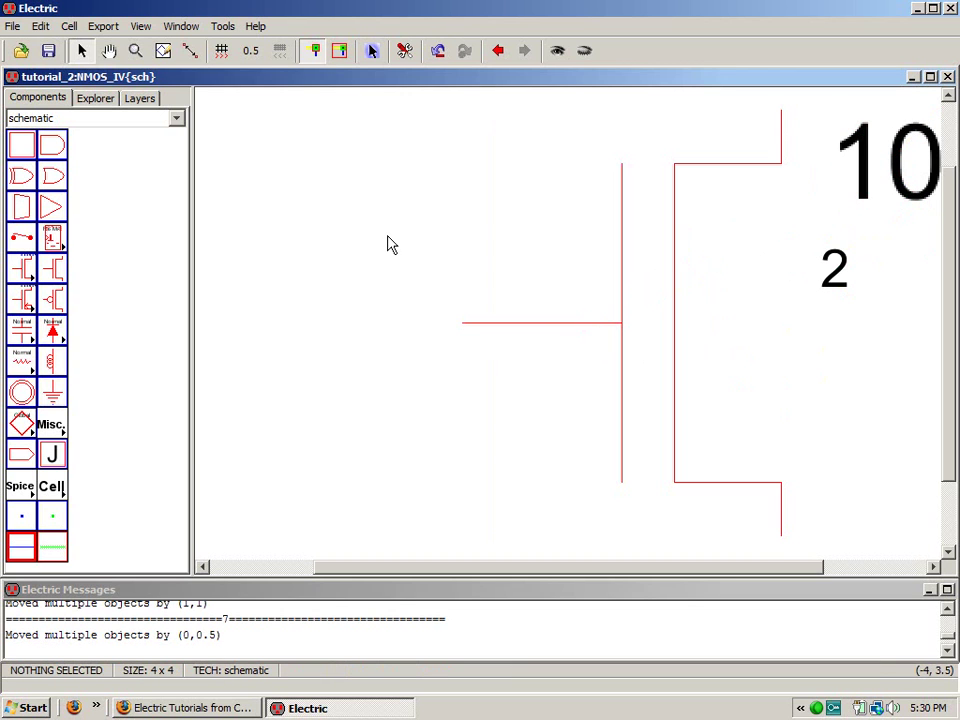
Step: Add a SPICE model attribute to the nMOS transistor and set its text to NMOS
left_click(688, 392)
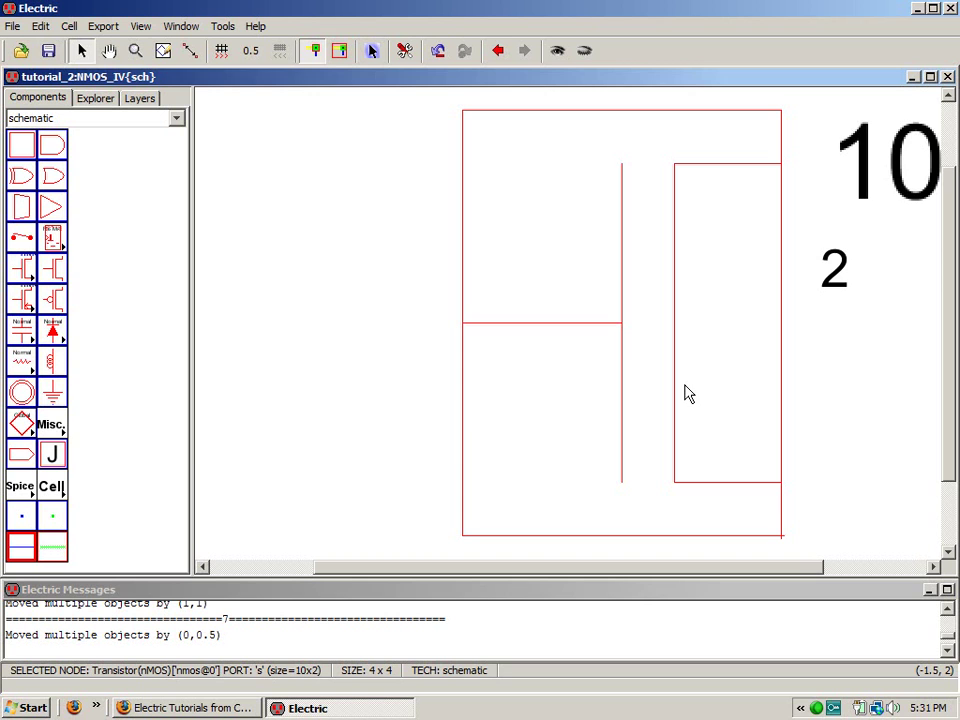
left_click(223, 27)
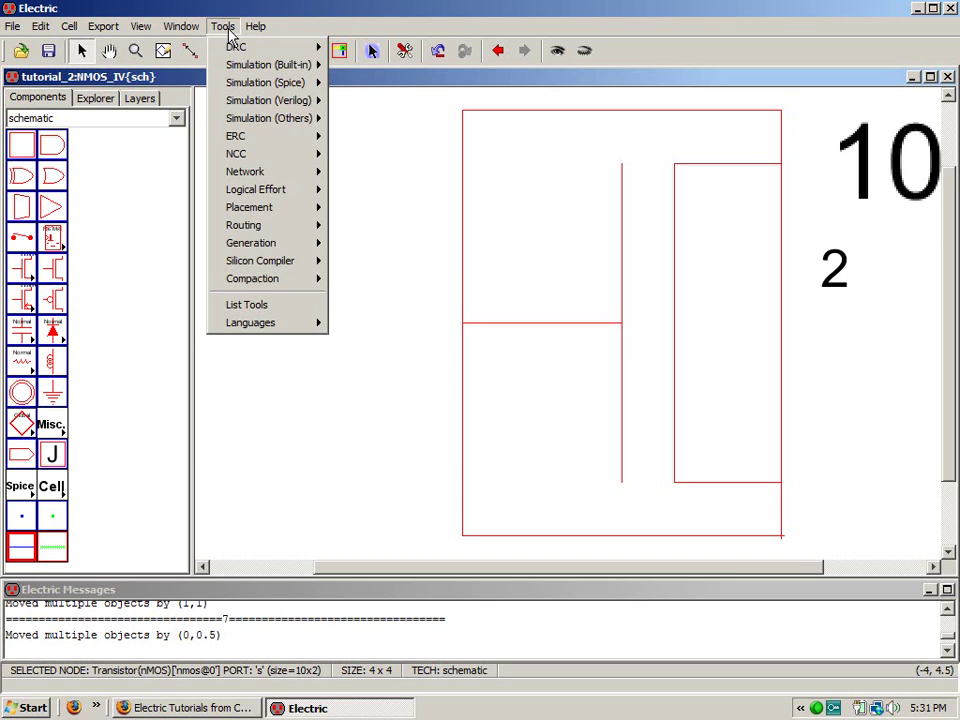
mouse_move(246, 87)
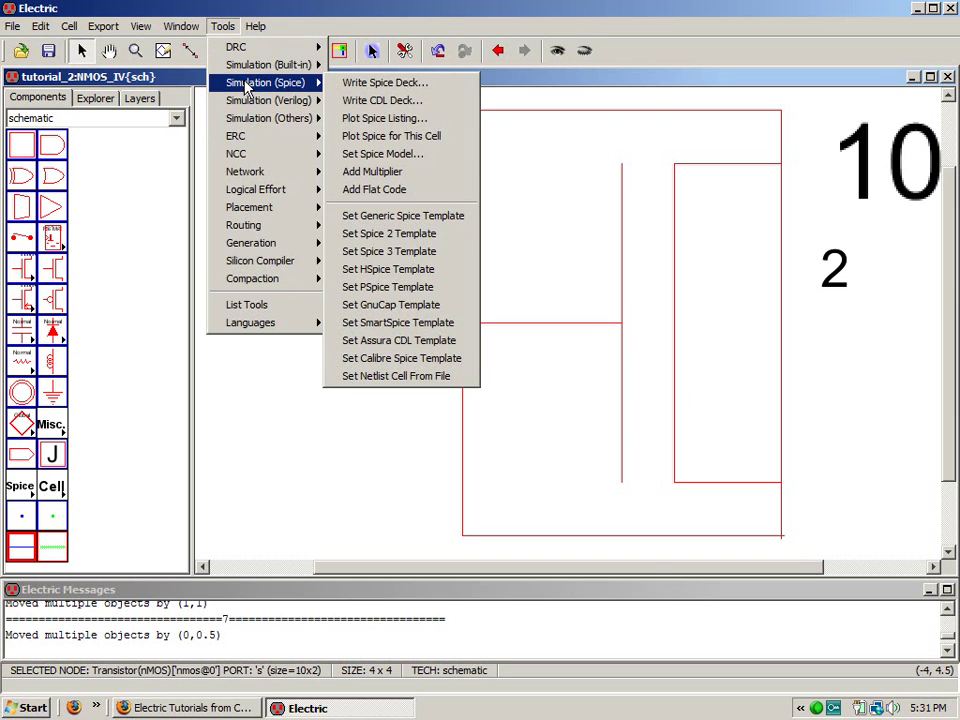
left_click(383, 154)
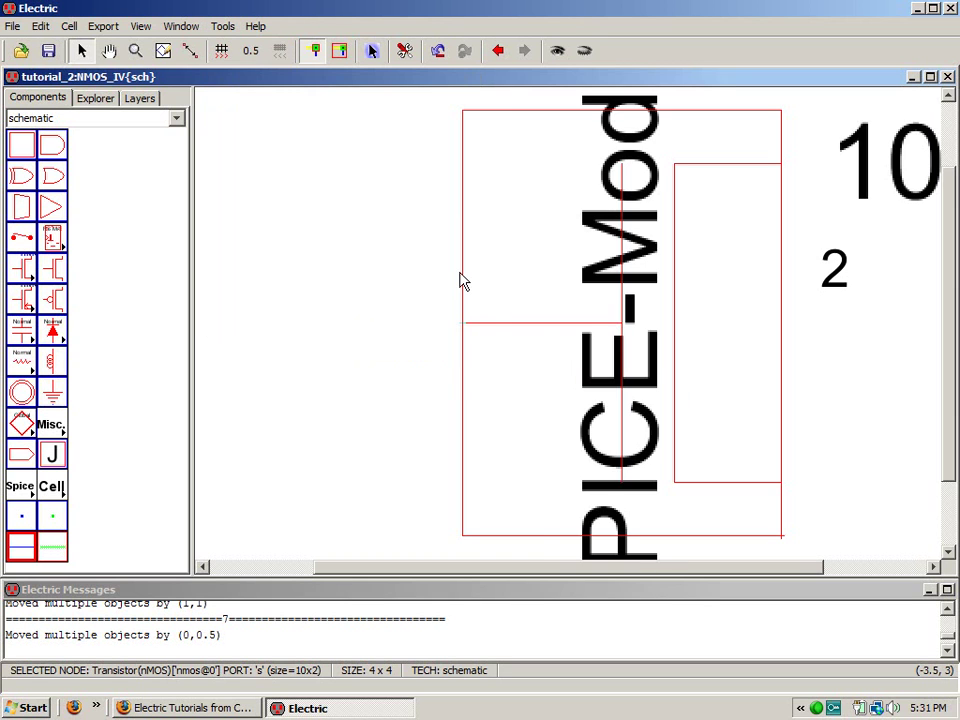
key("ctrl+9")
left_click(550, 142)
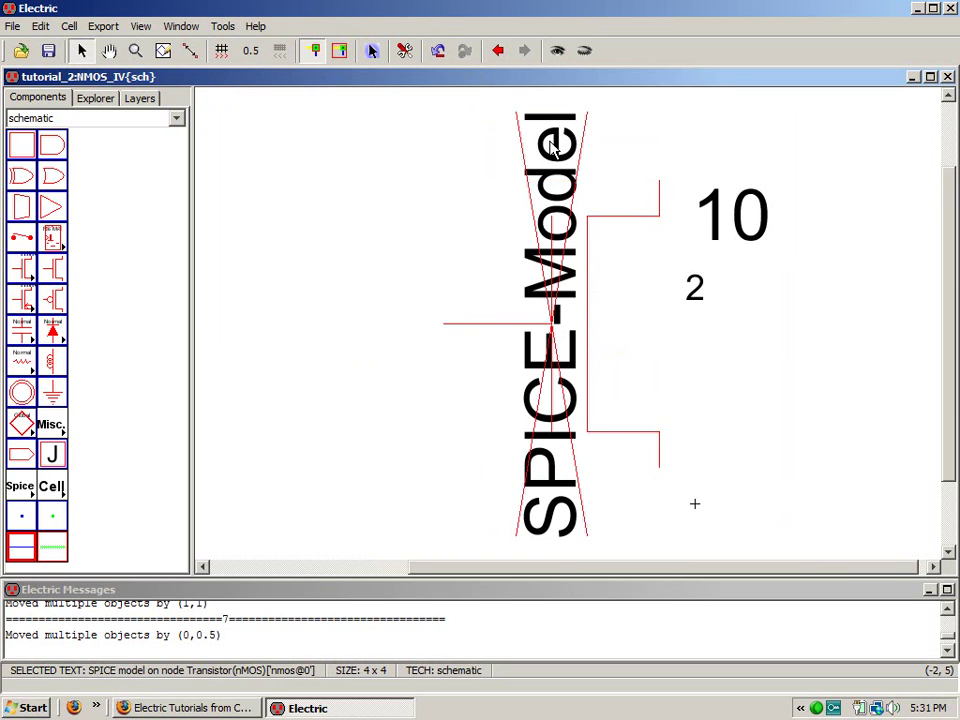
double_click(550, 142)
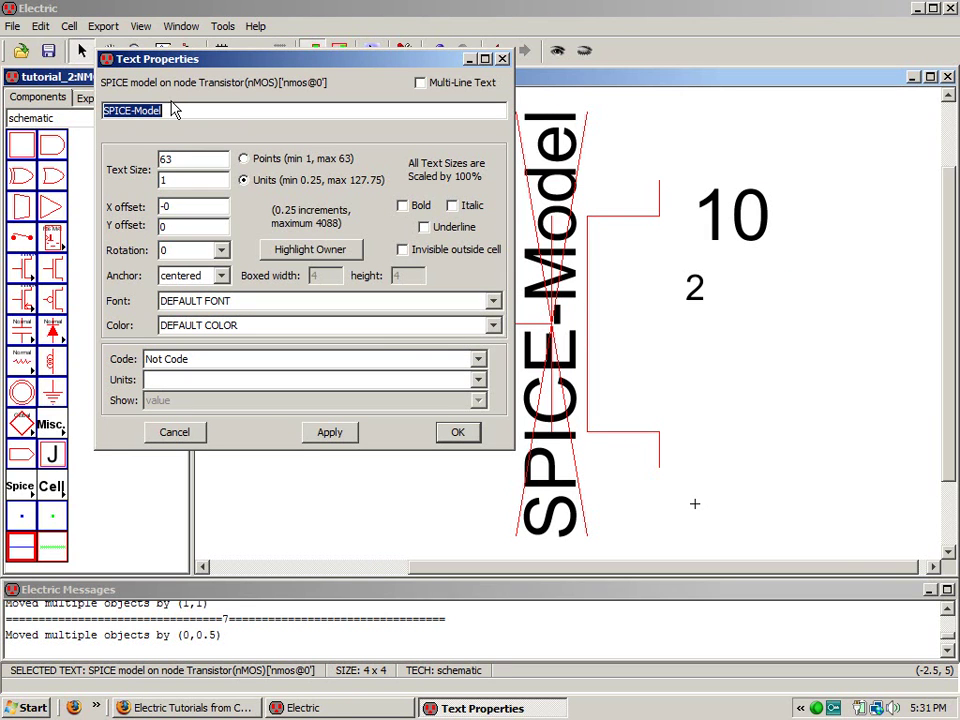
type("NMOS")
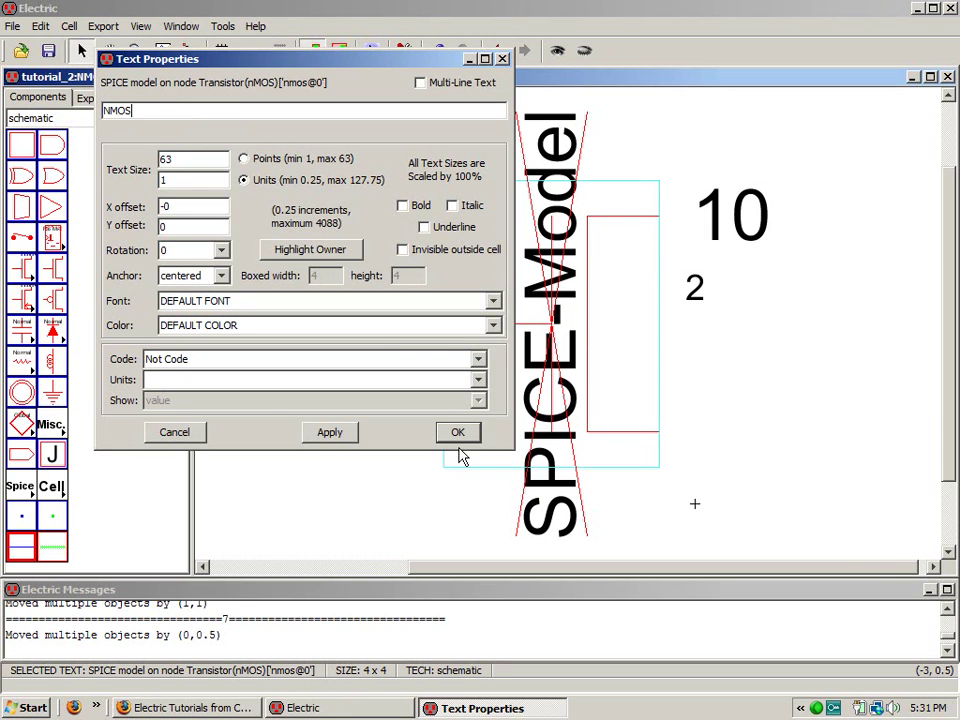
left_click(446, 431)
Step: Set the rotation of the NMOS model text to 270 degrees
double_click(450, 437)
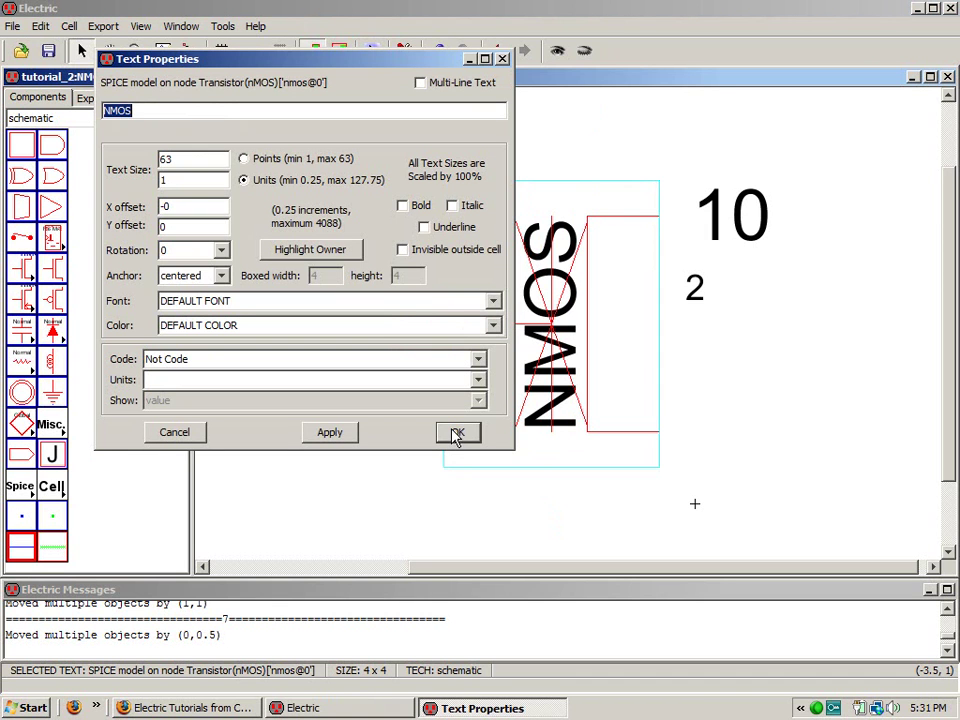
left_click(190, 250)
left_click(207, 318)
left_click(457, 432)
Step: Move the NMOS model text 3 units right and 0.5 units down, beneath the length text
key("Right")
key("Right")
key("Right")
key("Right")
key("Right")
key("Right")
key("Down")
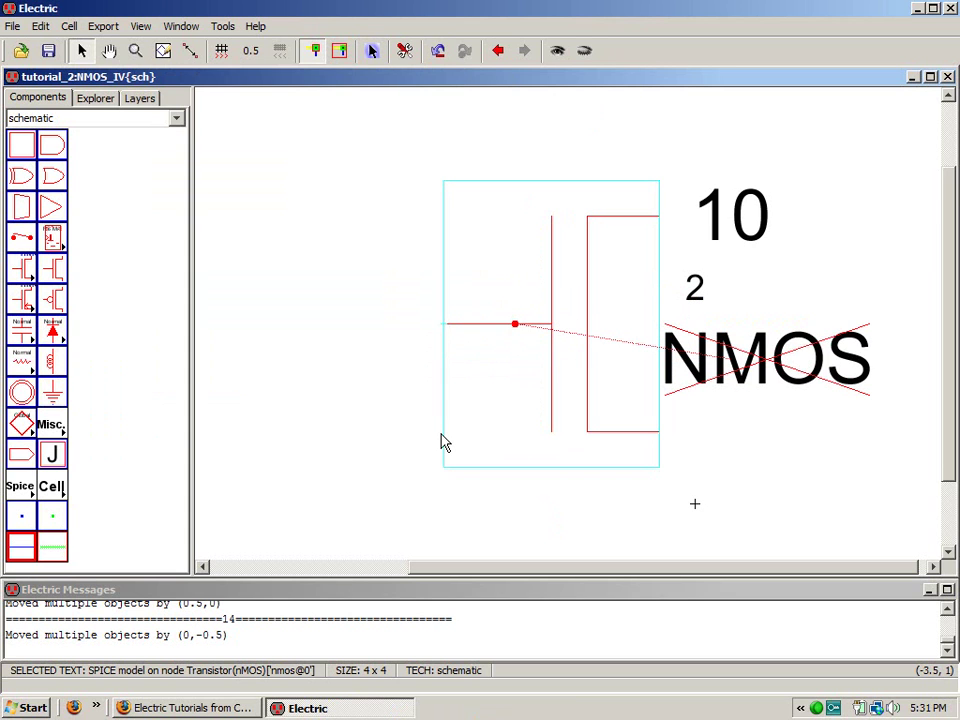
Step: Move the NMOS model text another 0.5 units down and clear the selection
key("Down")
left_click(437, 438)
right_click_drag(514, 323, 750, 405)
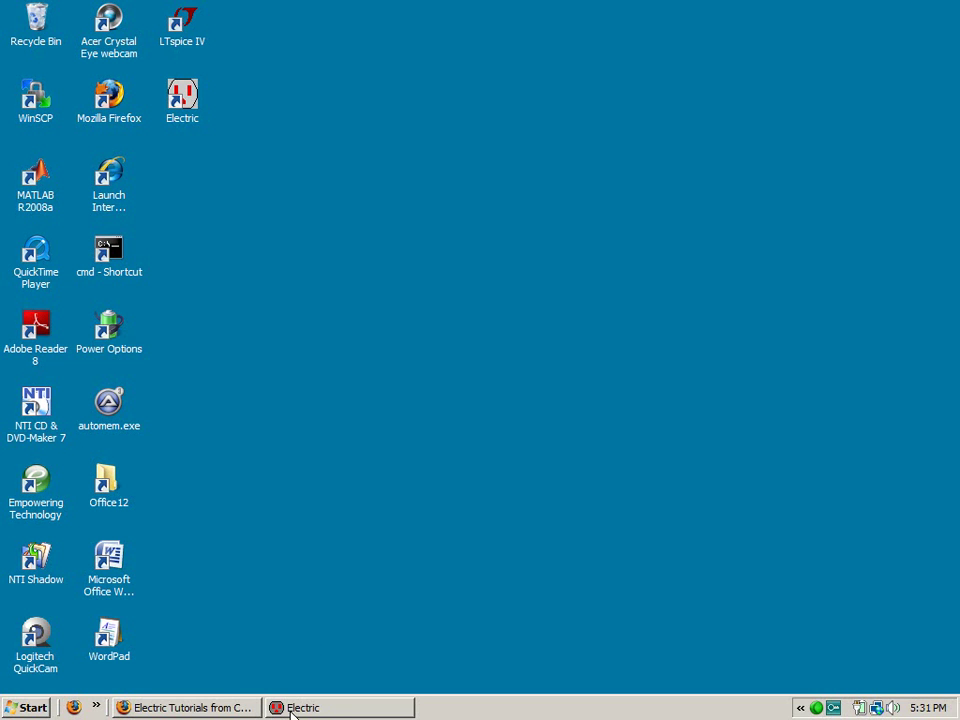
Step: Browse to the C:\Electric folder in the file explorer and open C5_models.txt
right_click(12, 711)
left_click(60, 548)
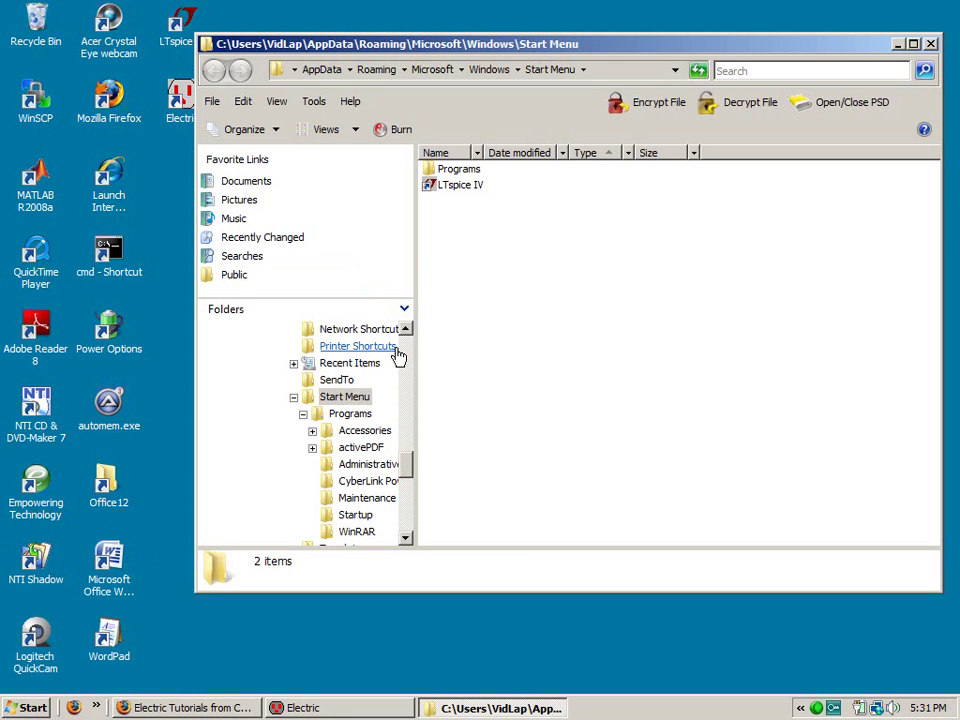
scroll(405, 371, "up", 15)
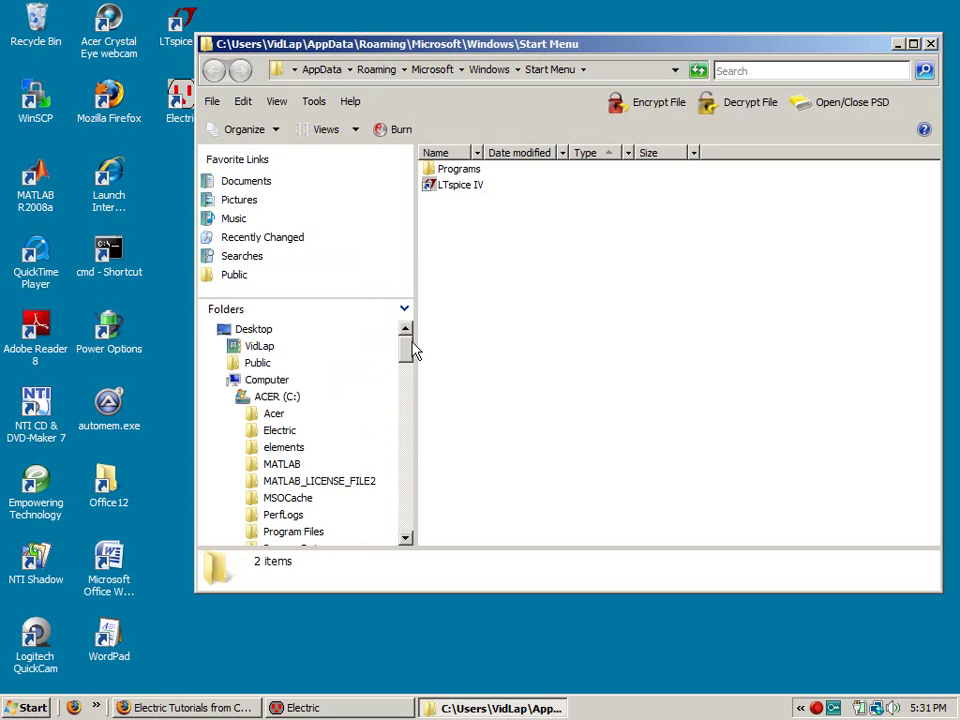
left_click(290, 432)
double_click(466, 249)
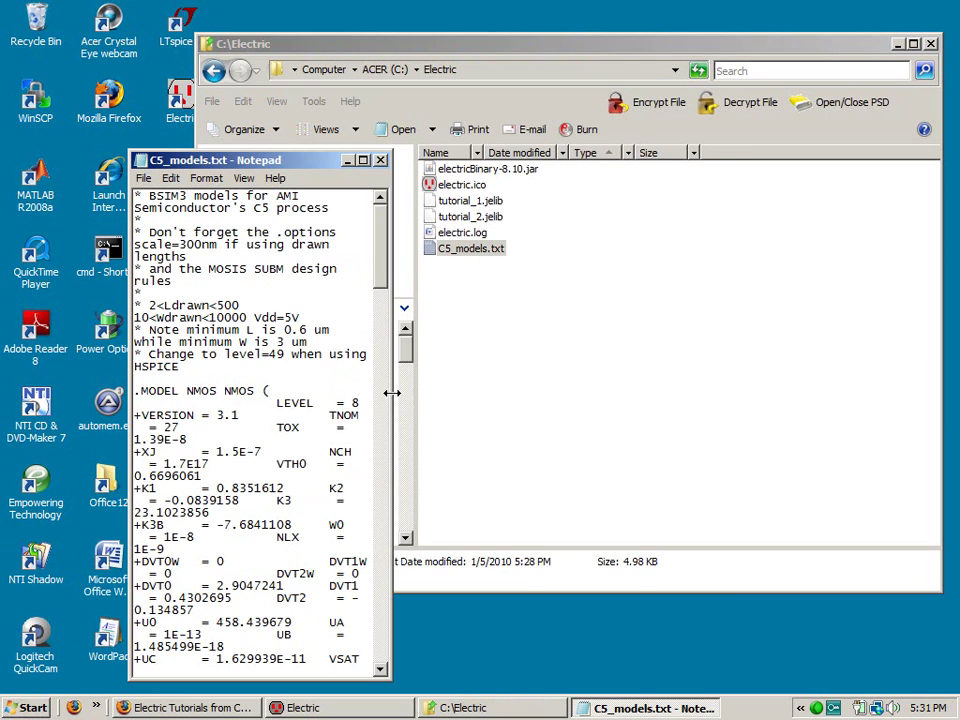
Step: Examine the NMOS and PMOS model definitions in a widened C5_models.txt window, close the file and return to Electric
left_click_drag(391, 398, 891, 399)
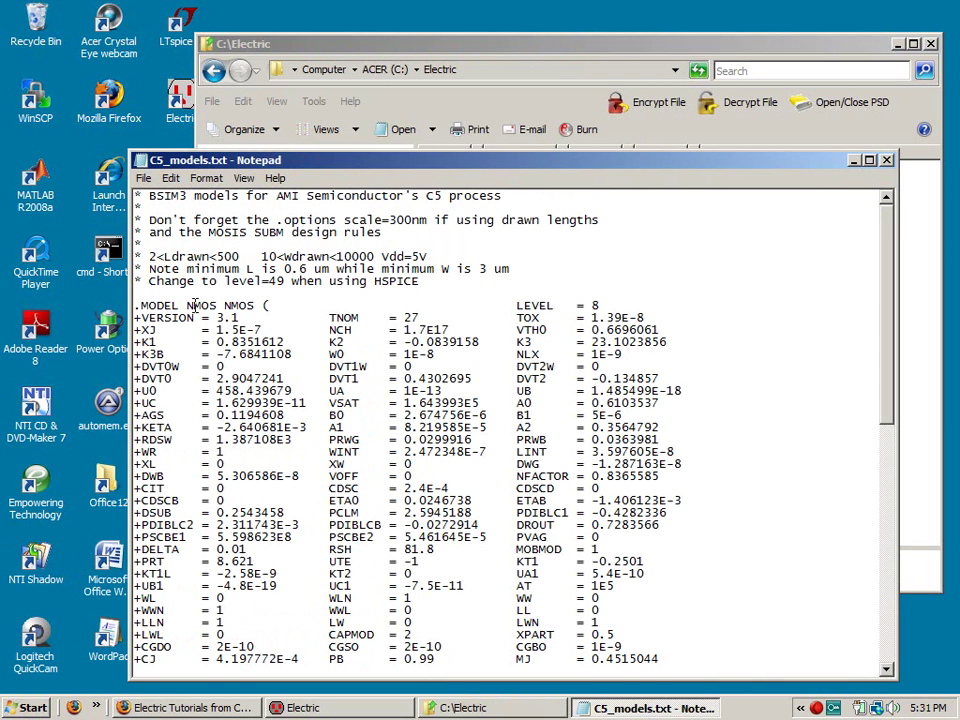
scroll(237, 354, "down", 6)
scroll(237, 354, "down", 7)
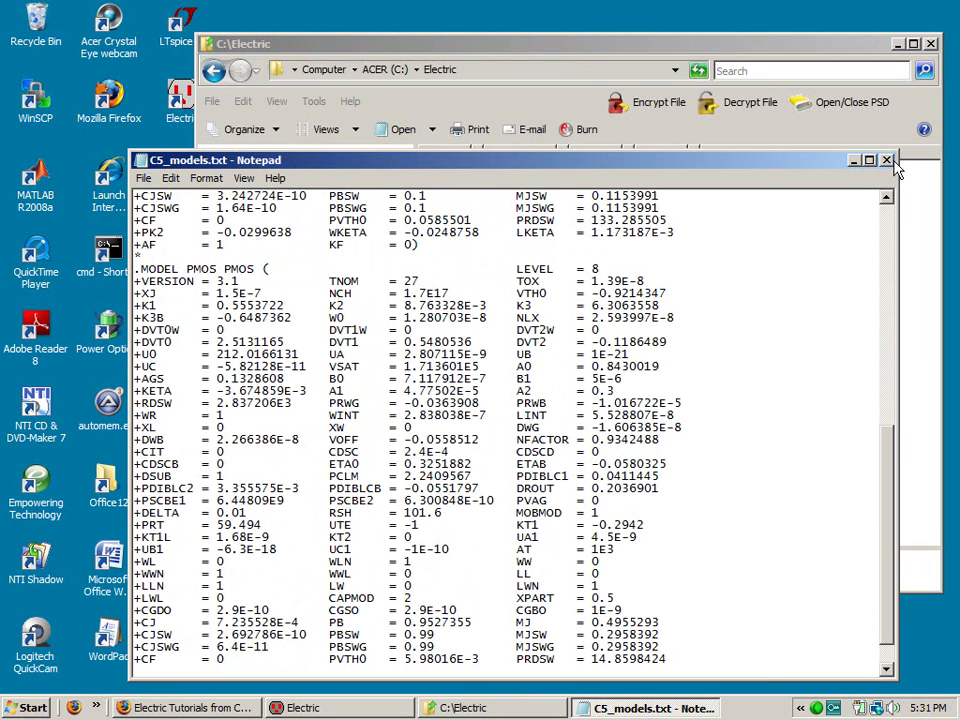
scroll(703, 392, "up", 4)
scroll(703, 392, "up", 9)
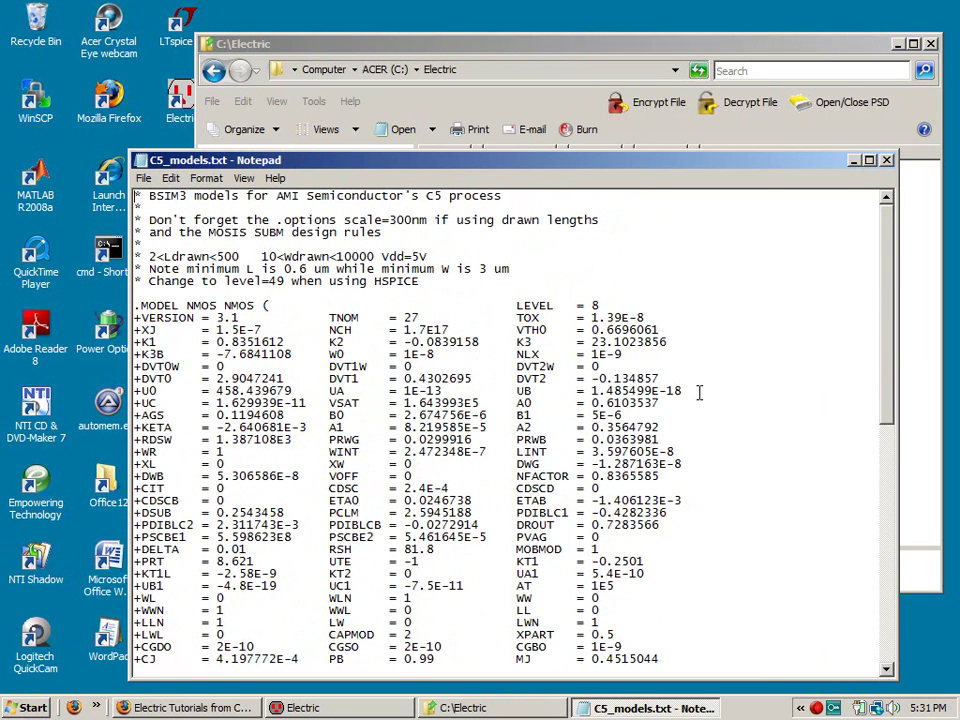
left_click(886, 161)
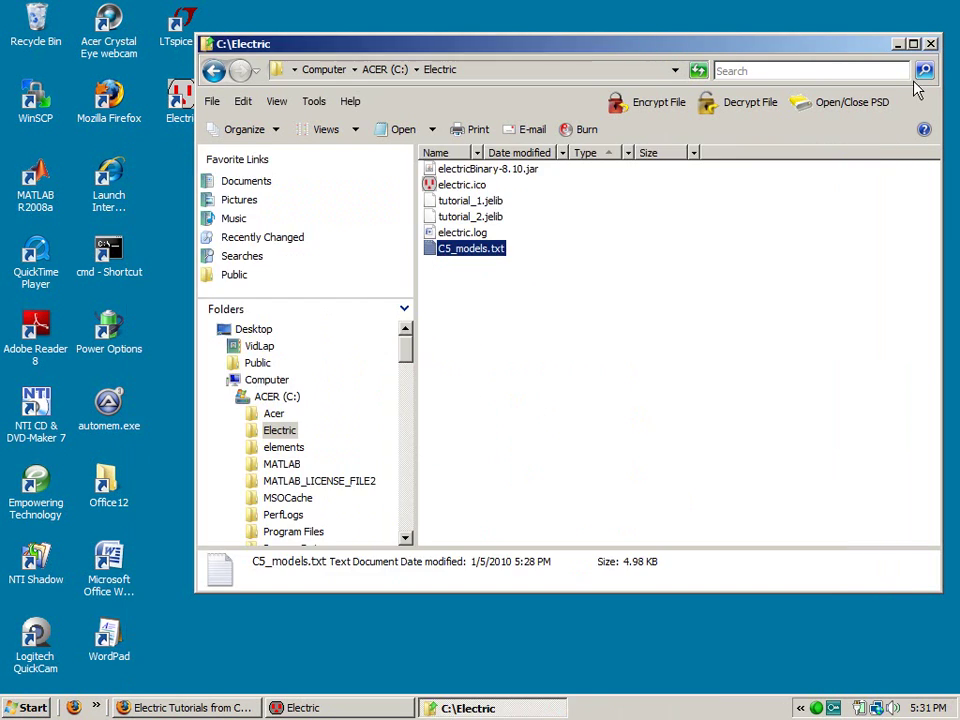
left_click(897, 44)
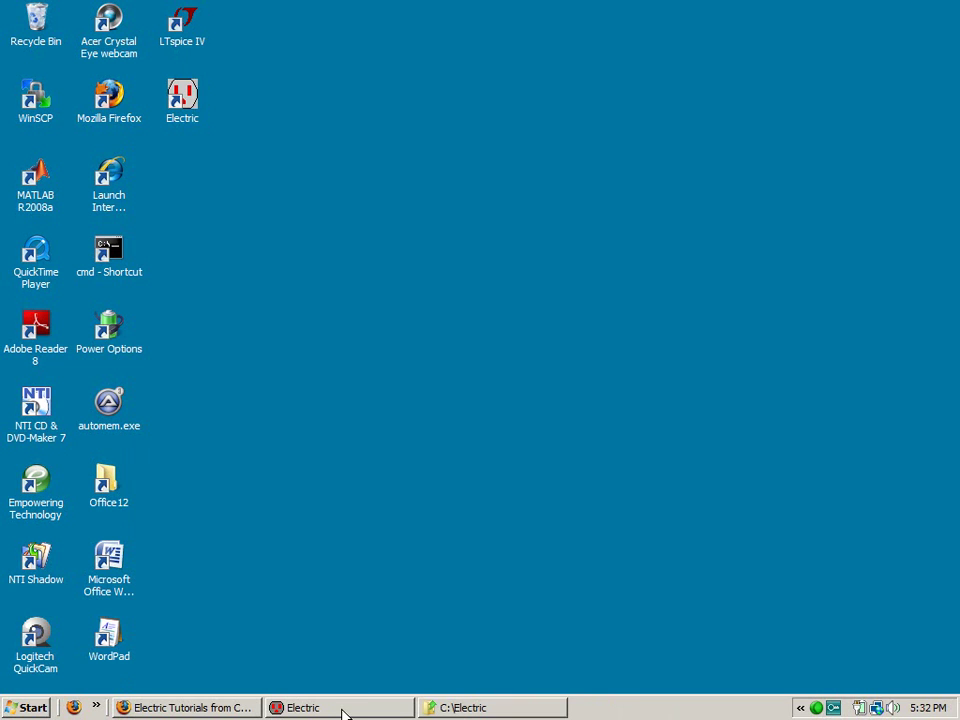
left_click(343, 709)
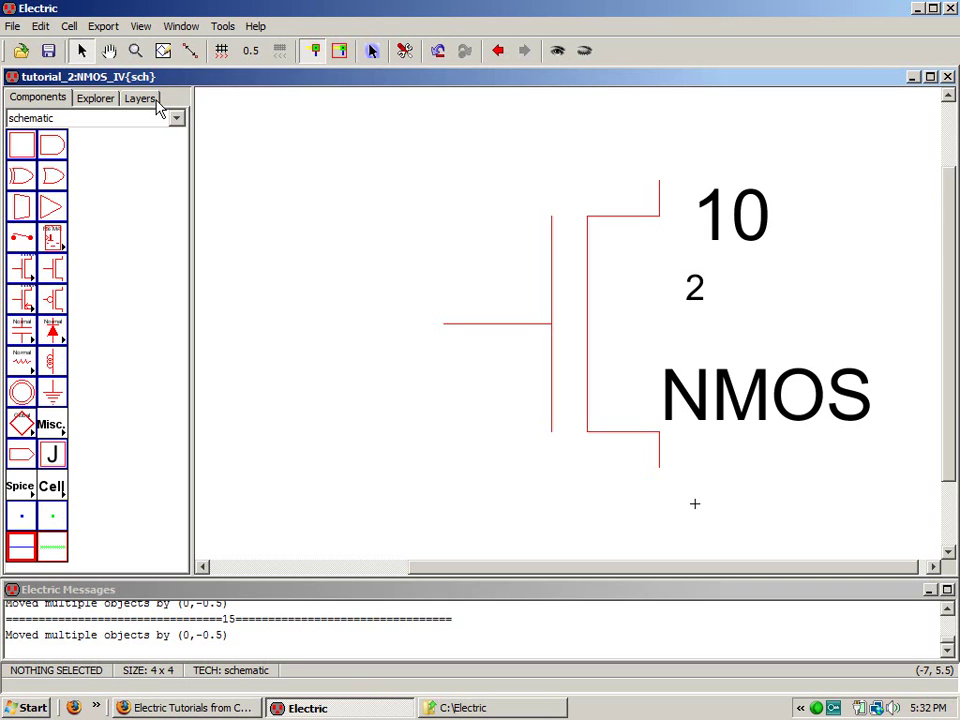
Step: Create a schematic cell named PMOS_IV in the tutorial_2 library and check the library's cell list
left_click(69, 26)
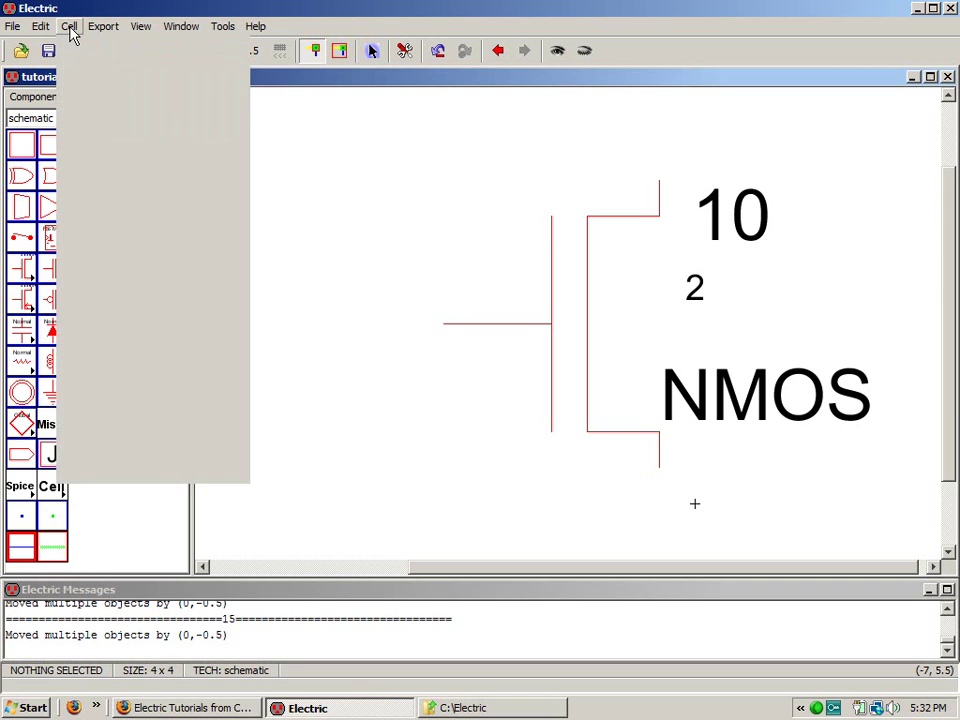
left_click(82, 45)
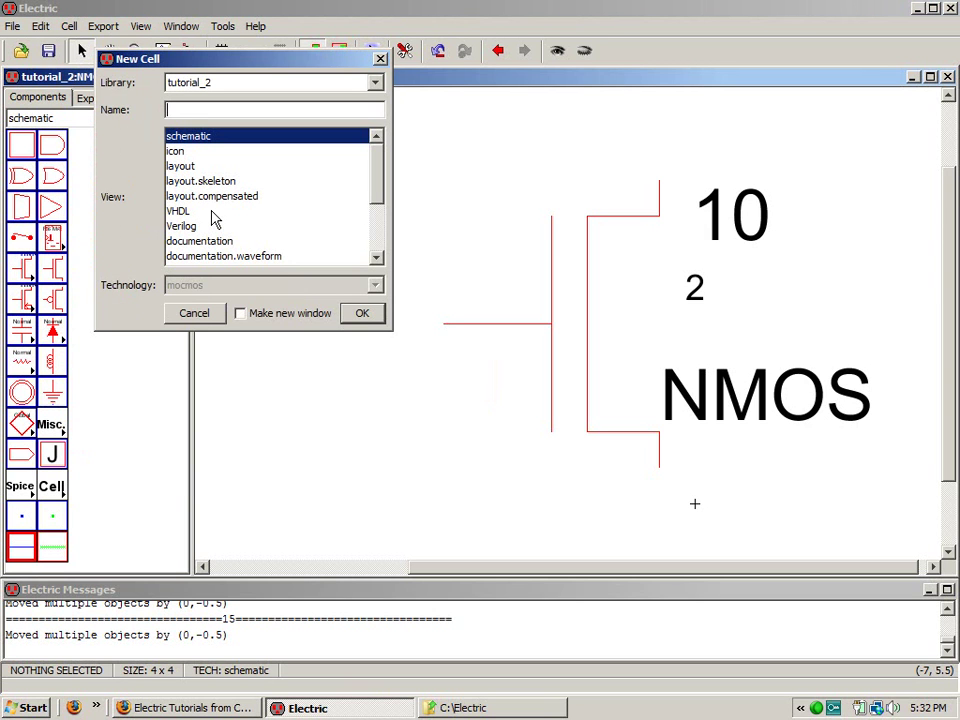
type("PMOS_IV")
left_click(364, 314)
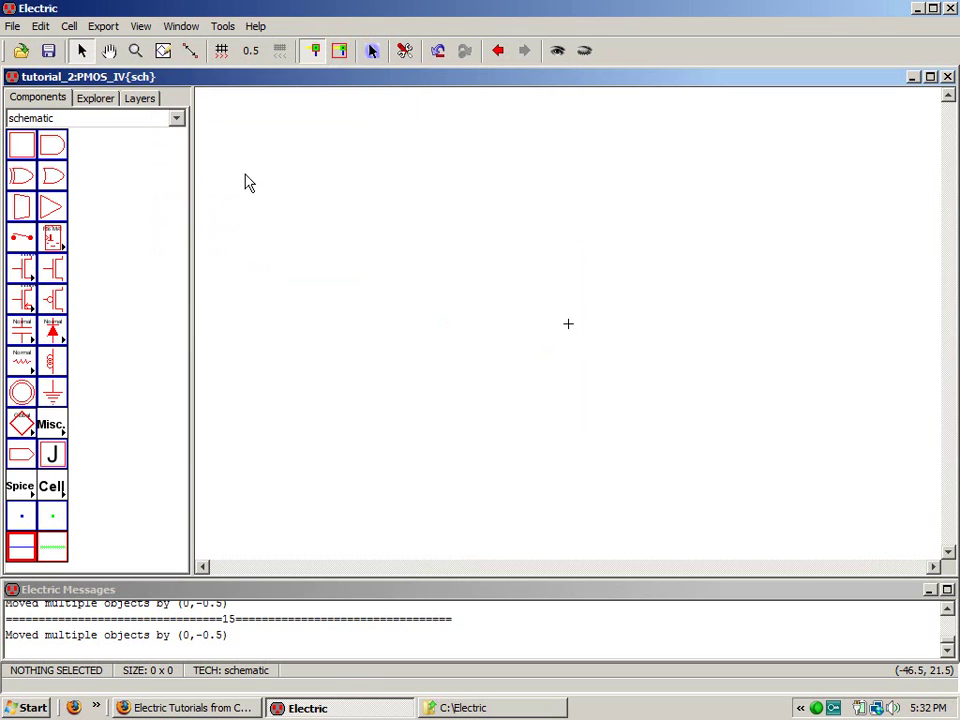
left_click(105, 99)
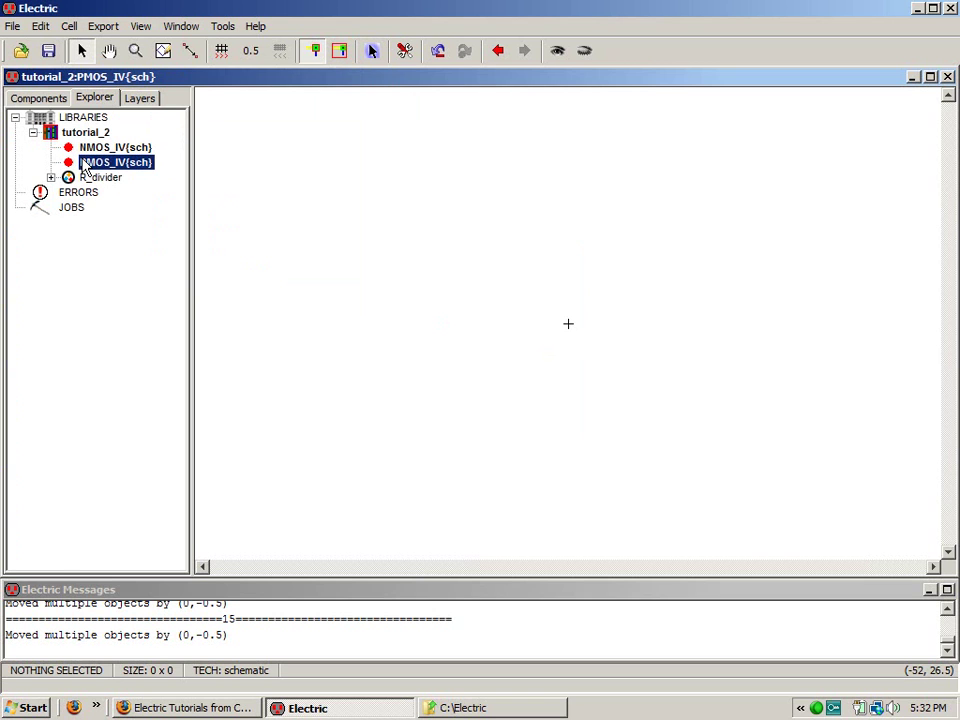
left_click(45, 99)
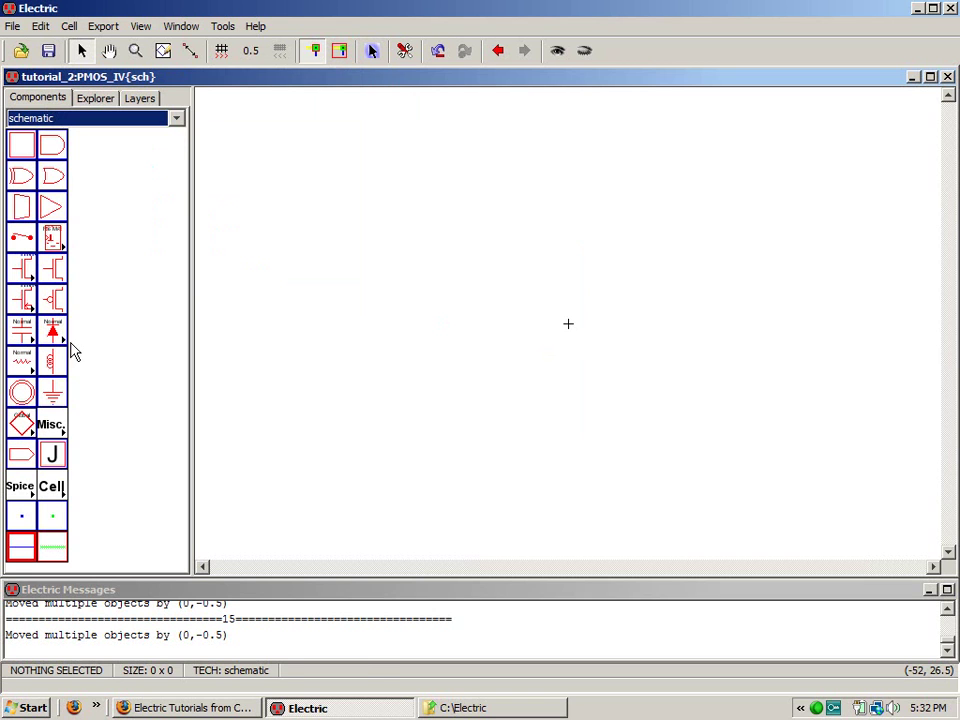
Step: Place a pMOS transistor near the origin of the schematic and set its width to 10
left_click(52, 299)
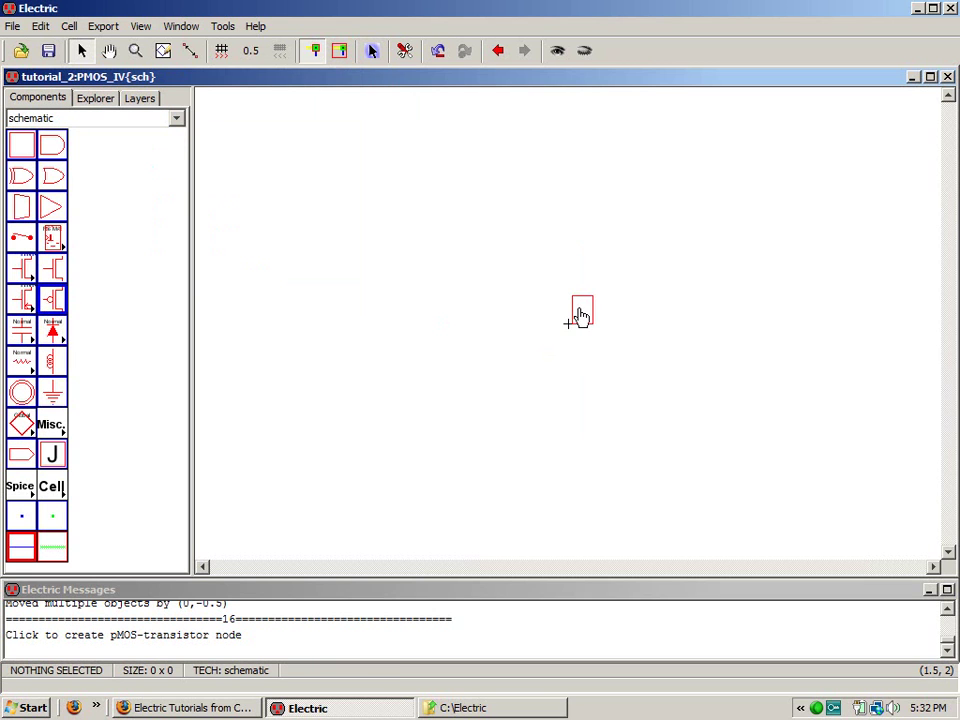
left_click(580, 316)
key("ctrl+9")
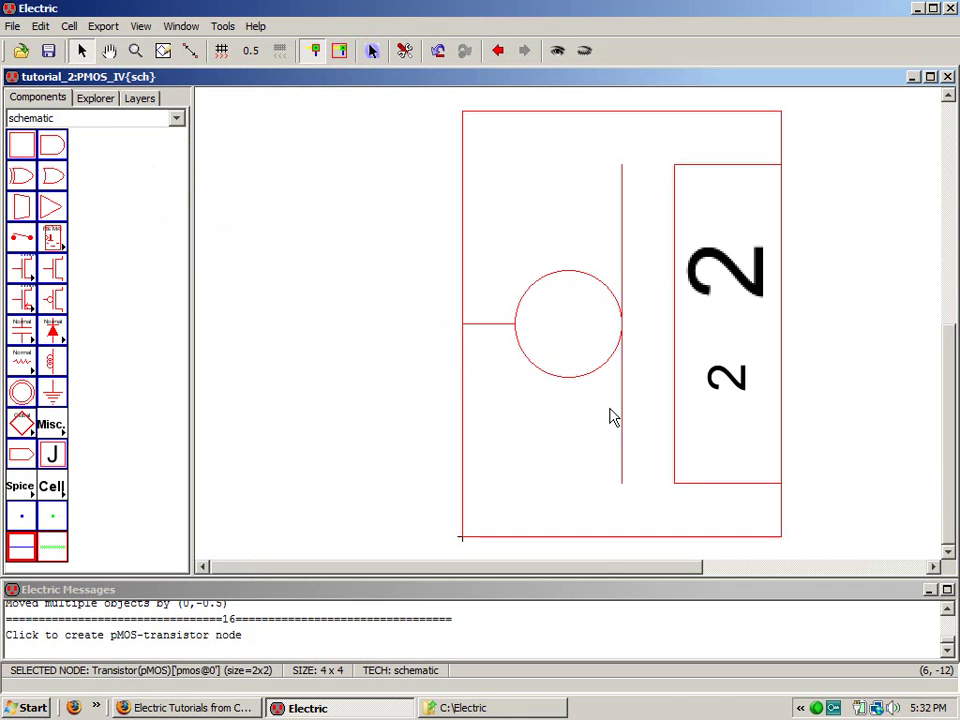
key("ctrl+i")
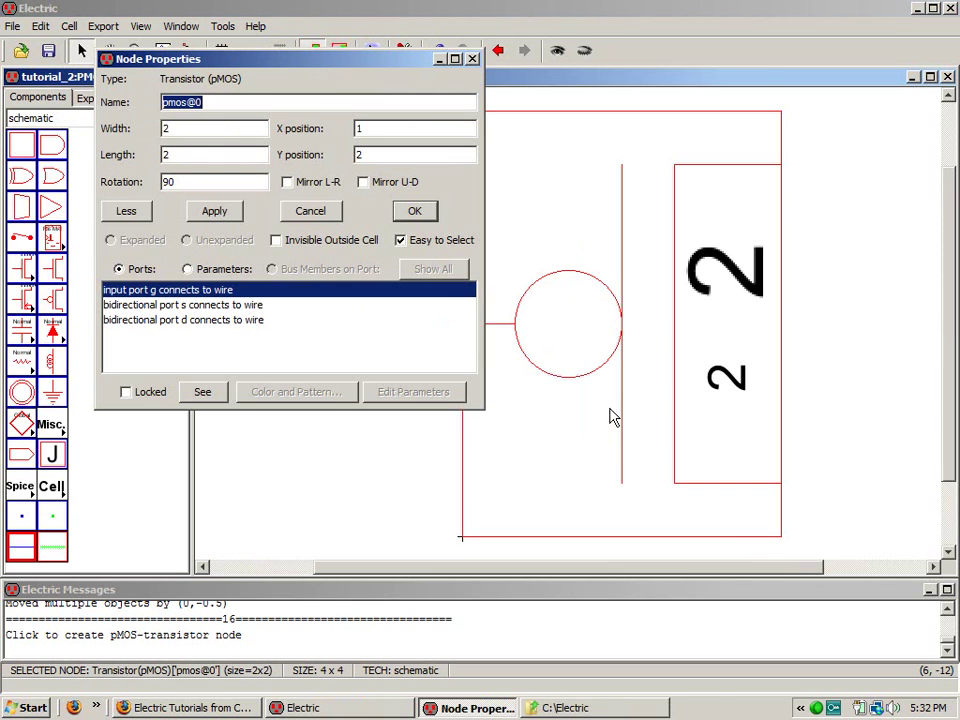
double_click(175, 128)
type("10")
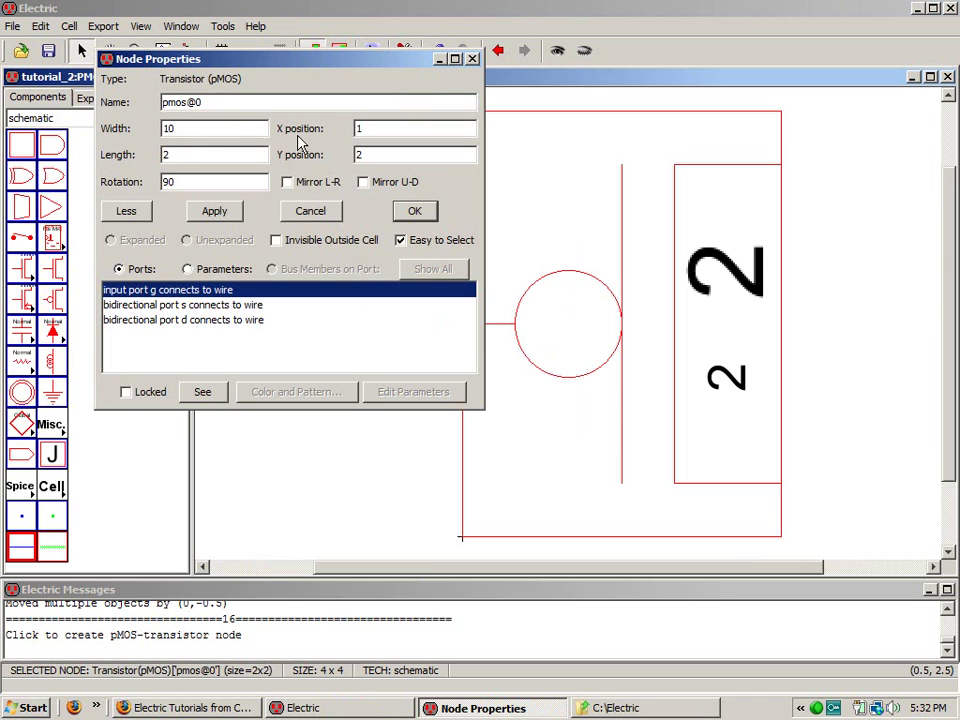
left_click(414, 210)
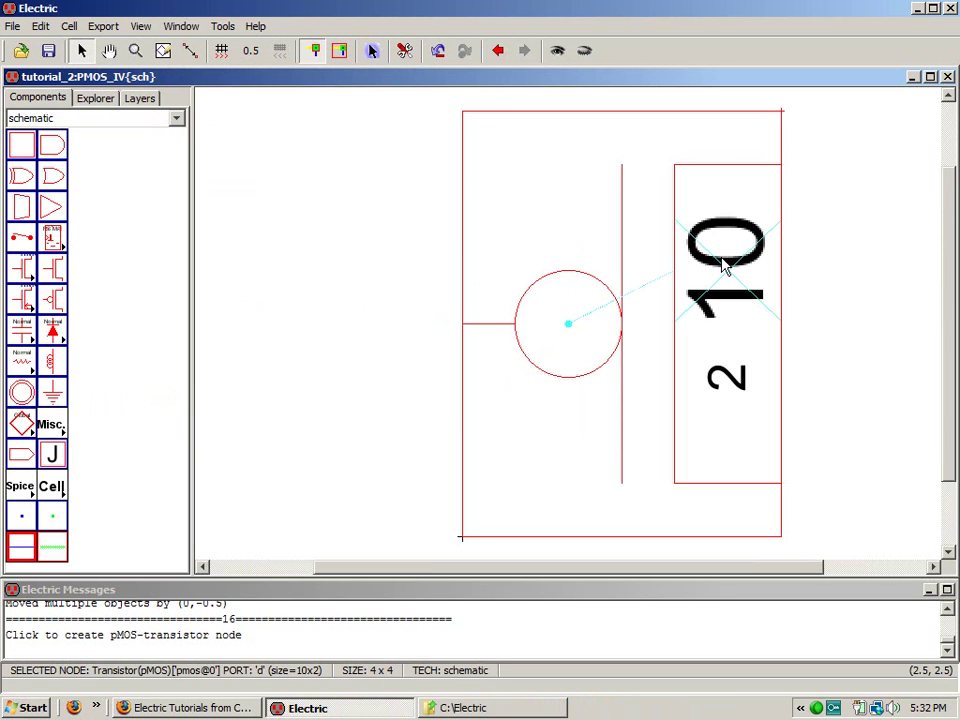
Step: Set the rotation of the pMOS transistor's width text to 270 degrees
left_click(750, 313)
key("ctrl+i")
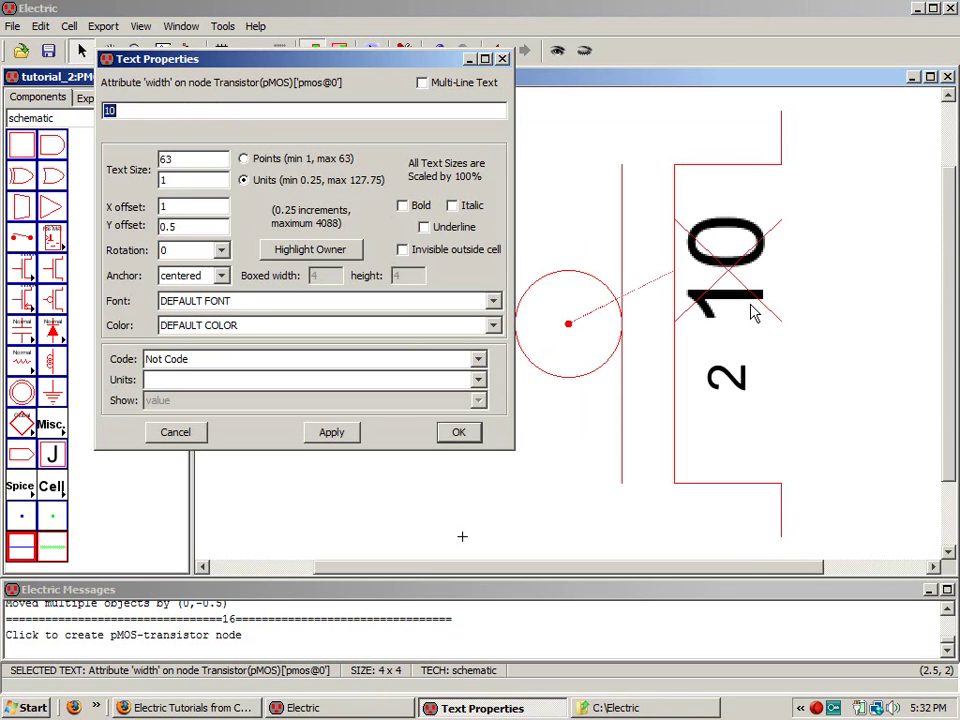
left_click(221, 250)
left_click(190, 315)
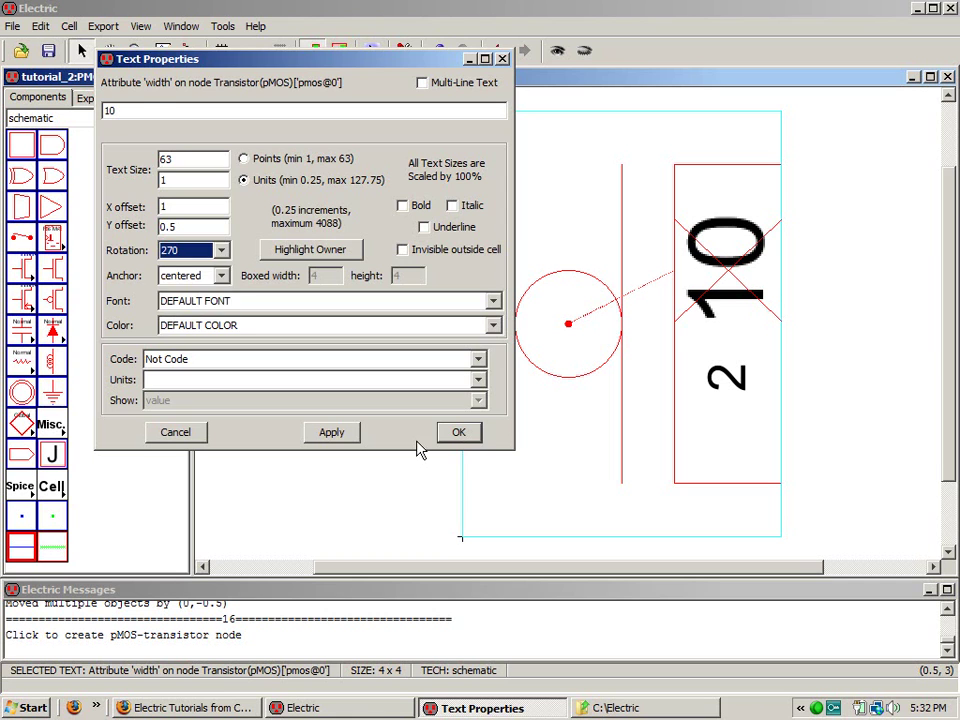
left_click(450, 436)
Step: Move the width text 1 unit right and 1 unit up, outside the pMOS symbol beside its upper terminal
key("Right")
key("Right")
key("Right")
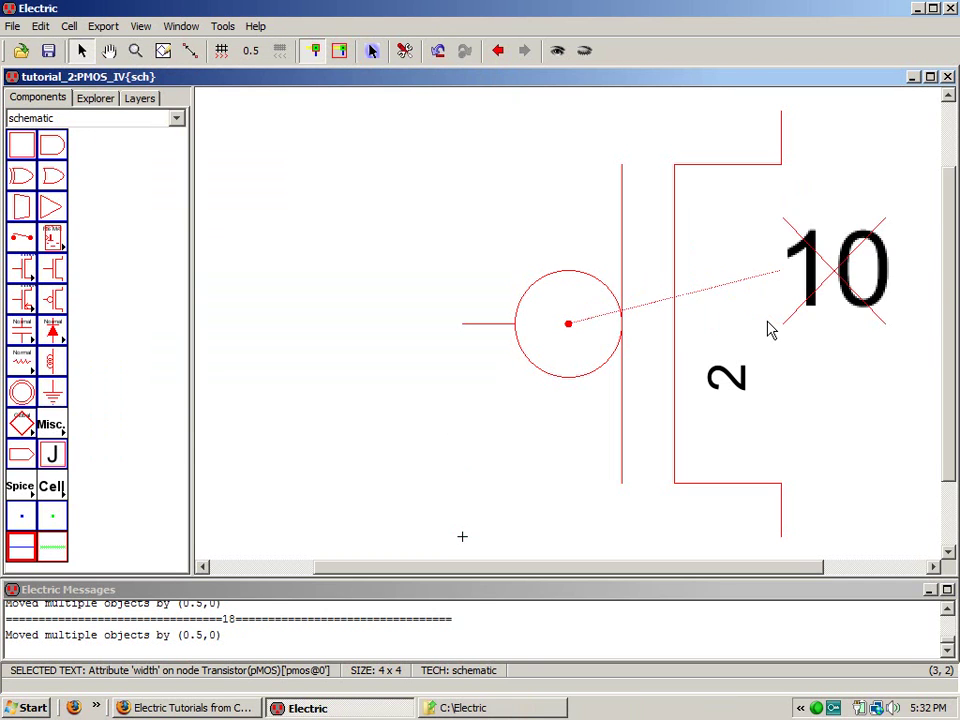
key("Up")
key("Up")
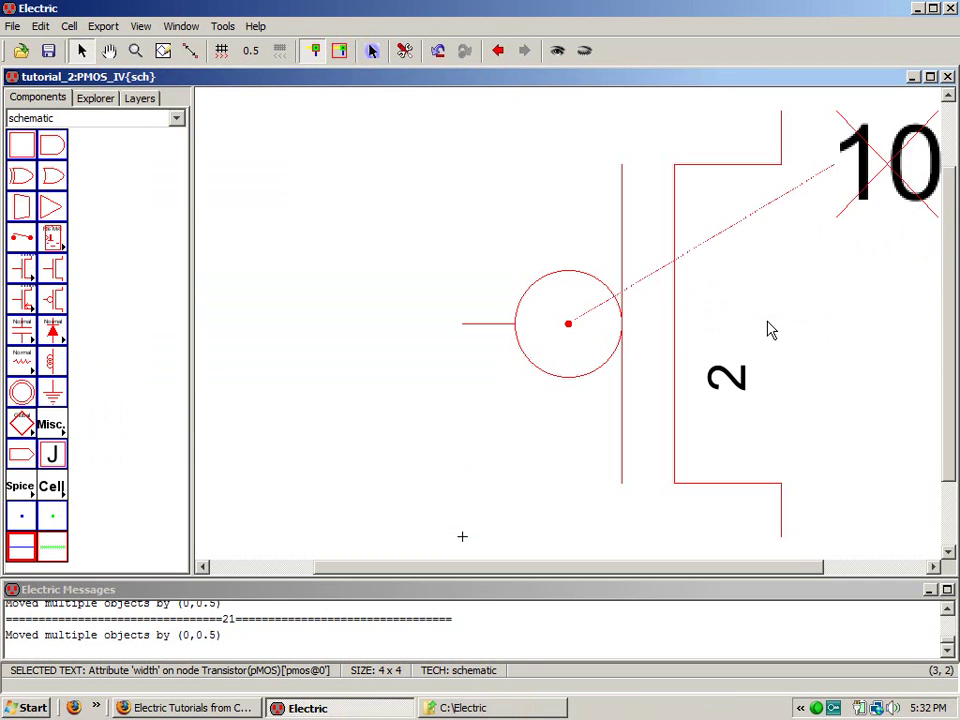
key("Left")
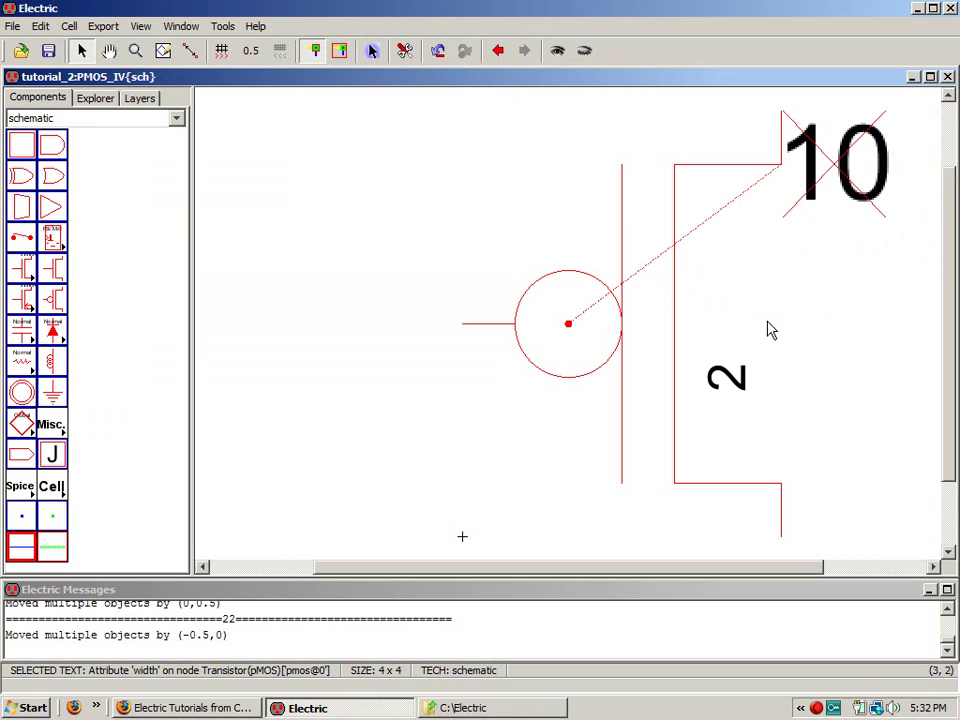
Step: Set the rotation of the pMOS transistor's length text to 270 degrees
double_click(740, 386)
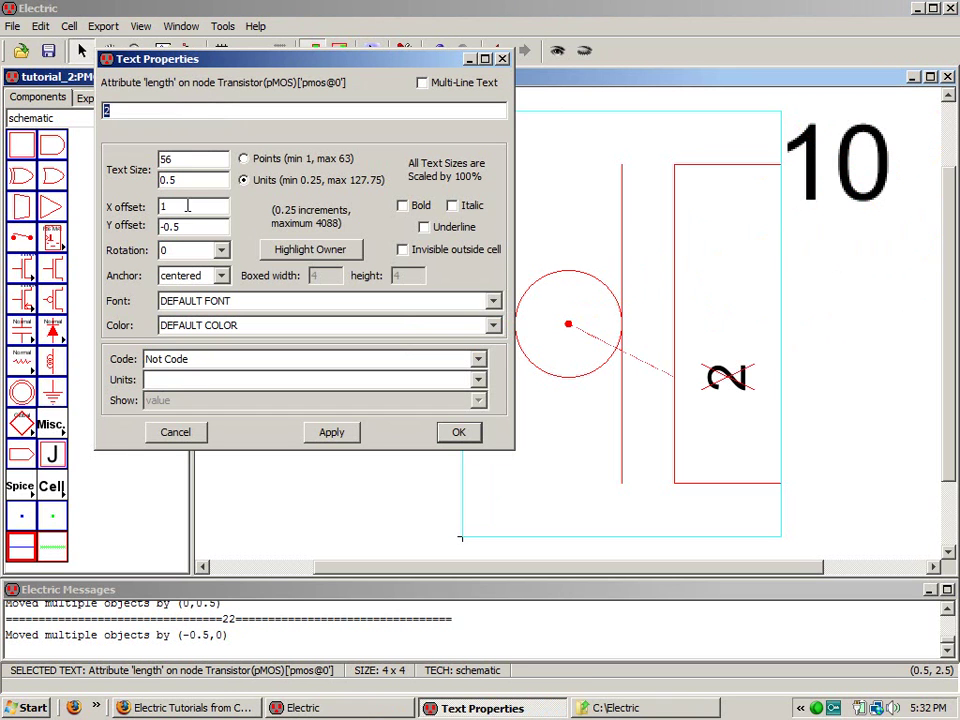
left_click(221, 250)
left_click(213, 316)
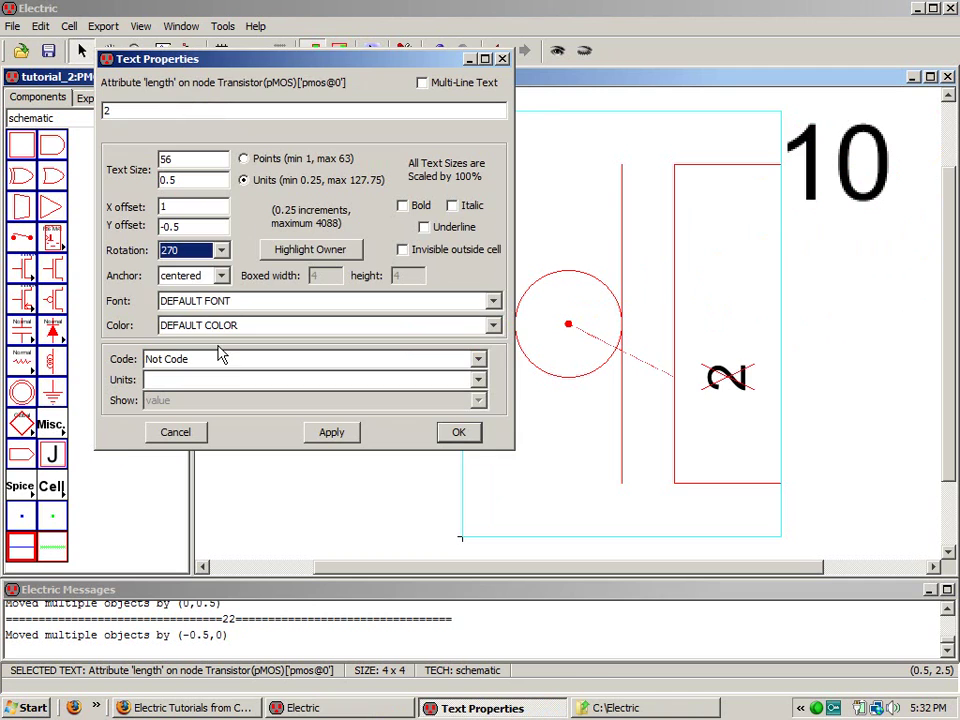
left_click(456, 432)
Step: Move the length text 1 unit right and 1 unit up, beneath the width text
key("Up")
key("Up")
key("Down")
key("Right")
key("Right")
key("Right")
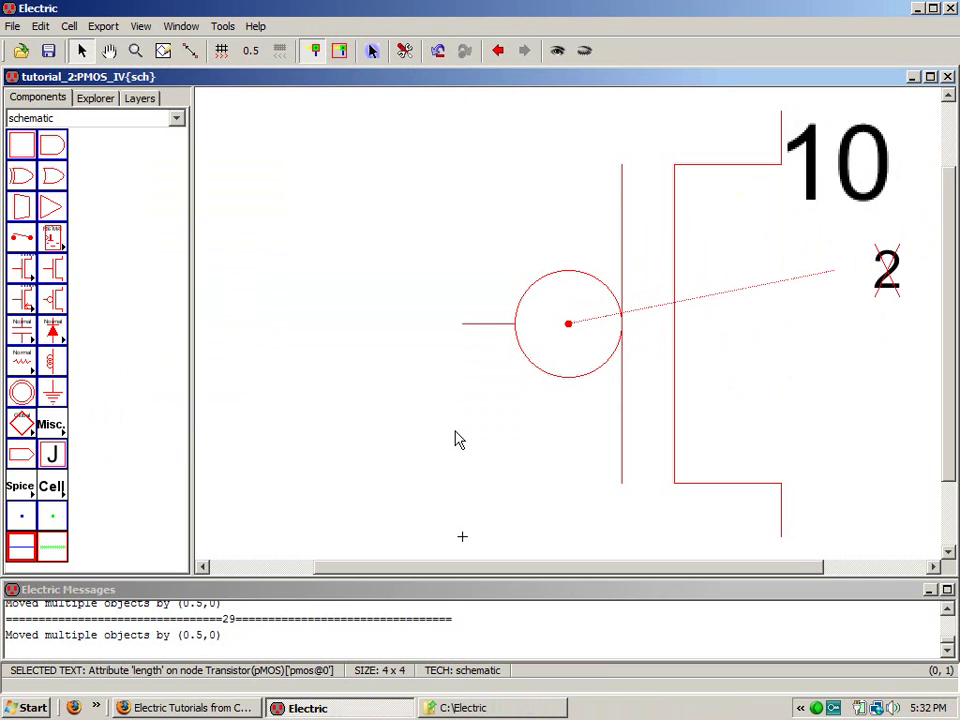
key("Left")
Step: Add a SPICE model attribute to the pMOS transistor and set its text to PMOS
left_click(618, 462)
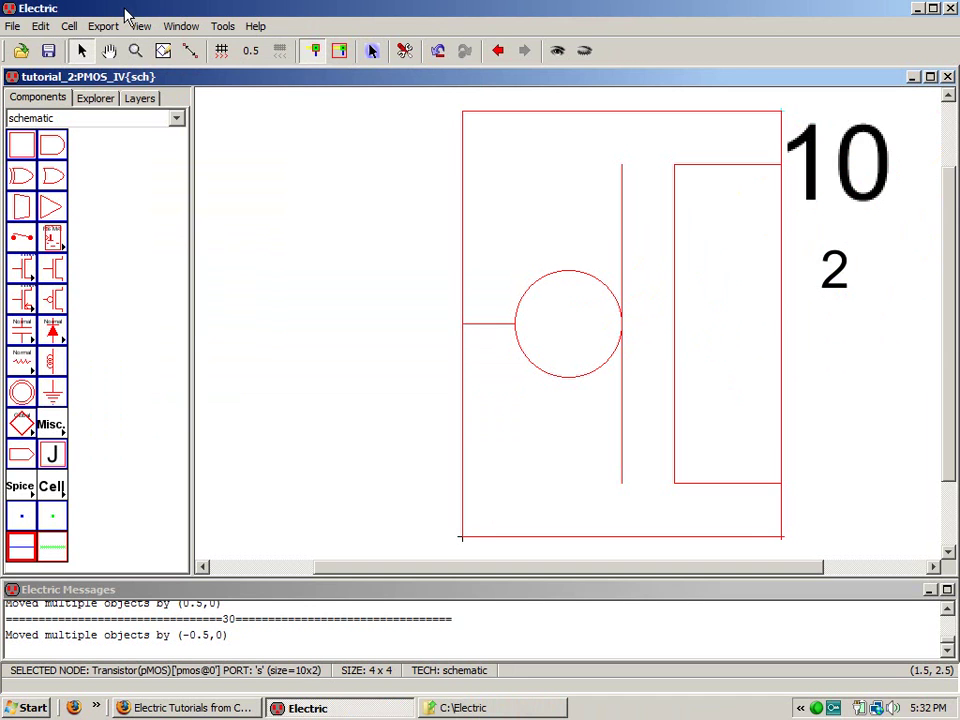
left_click(222, 26)
mouse_move(245, 88)
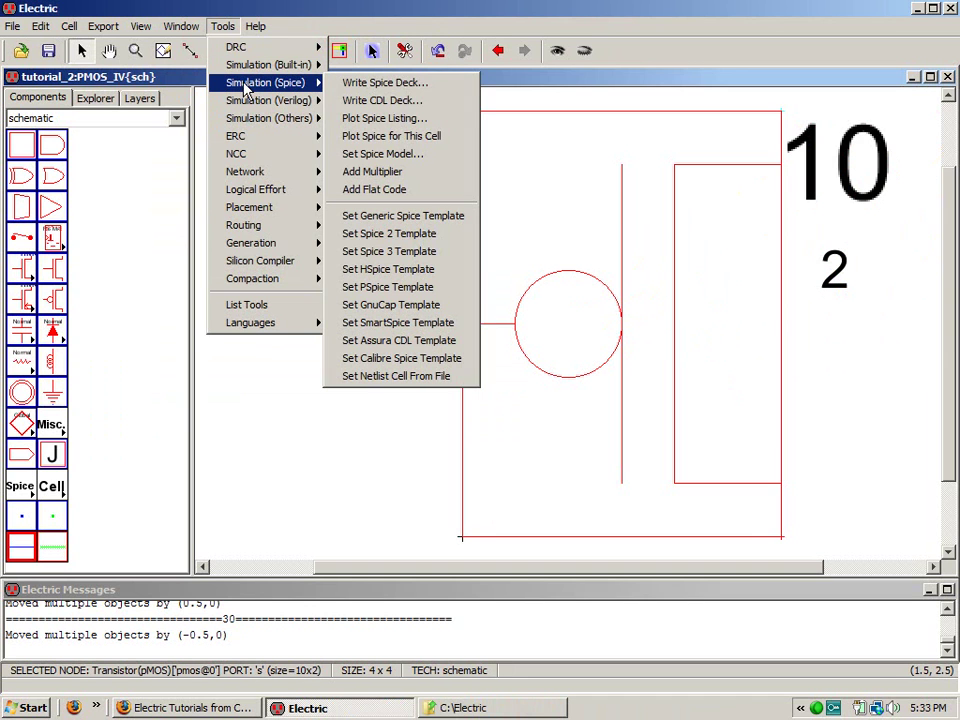
left_click(372, 154)
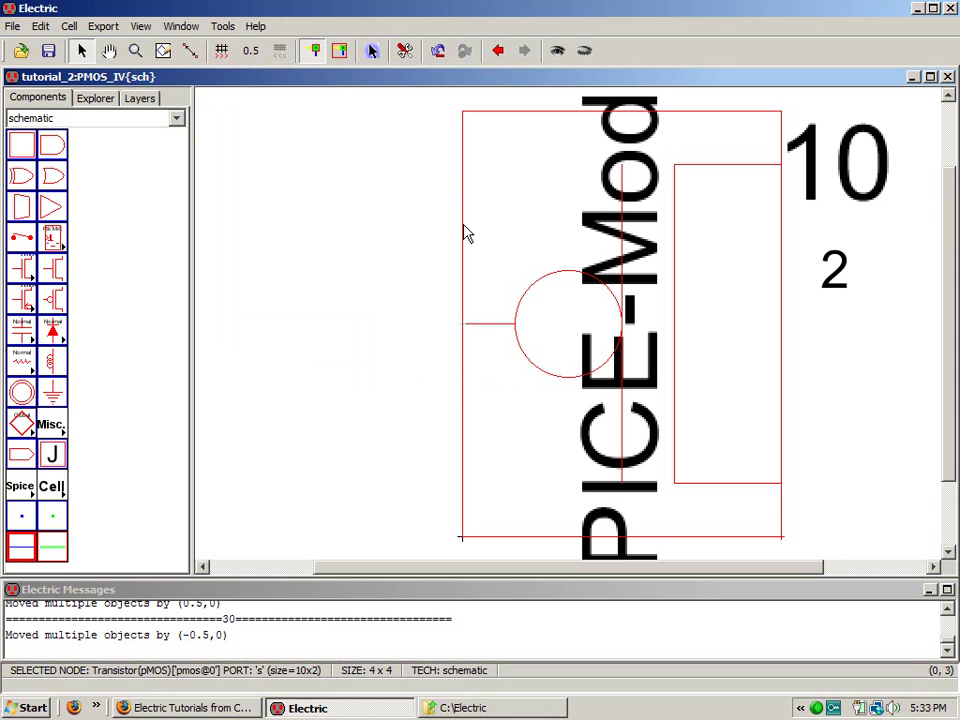
scroll(437, 231, "down", 1, "ctrl")
left_click(587, 143)
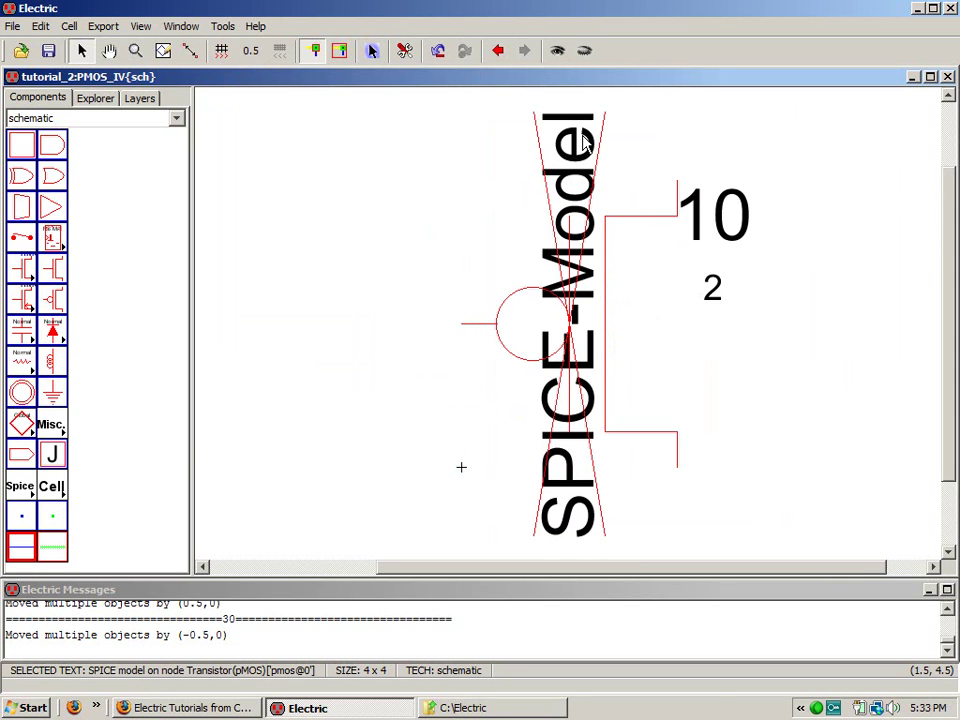
double_click(587, 143)
type("PMOS")
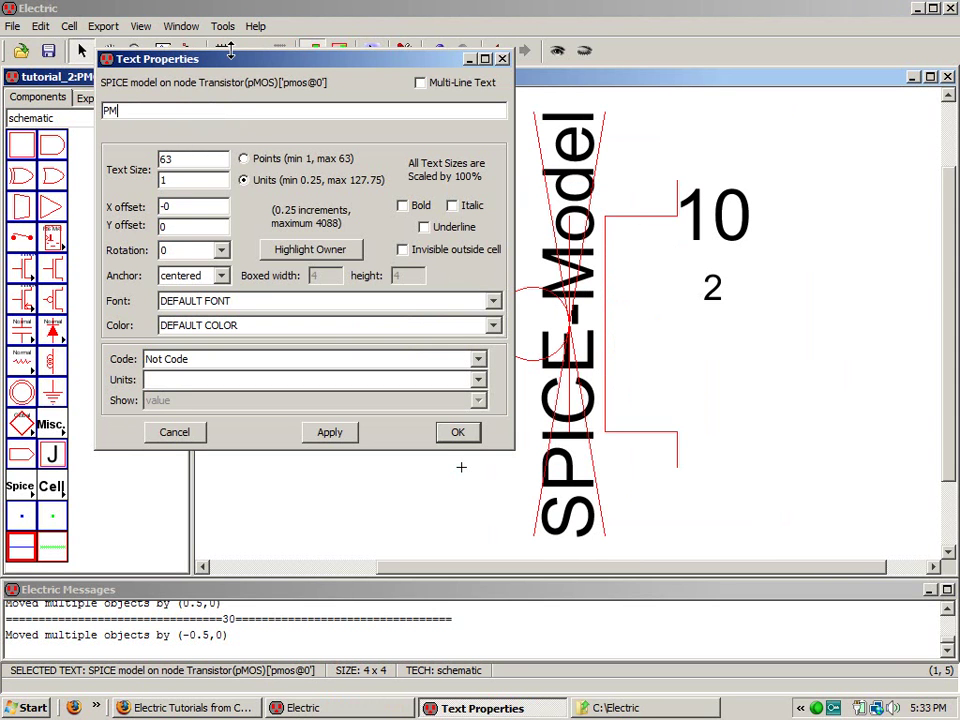
Step: Set the rotation of the PMOS model text to 270 degrees
left_click(220, 252)
left_click(220, 250)
left_click(220, 250)
left_click(195, 313)
left_click(457, 432)
Step: Move the PMOS model text 3 units right and 1 unit down, beneath the length text
key("Right")
key("Right")
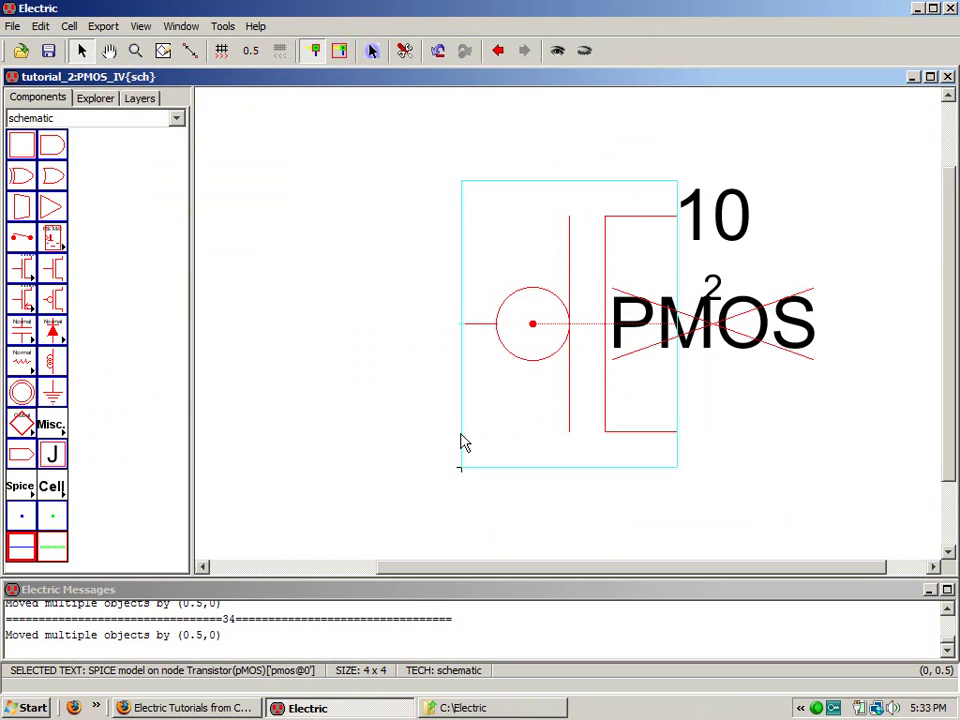
key("Down")
key("Down")
key("Left")
key("Down")
key("Down")
key("Right")
key("Right")
key("Right")
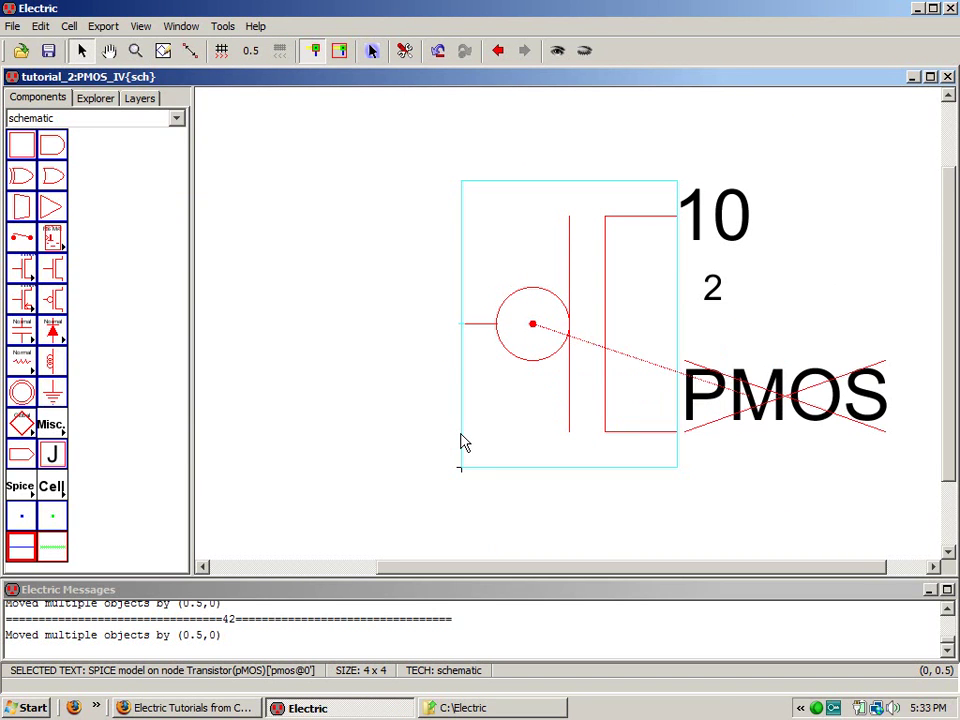
Step: Change the selected pMOS transistor in the PMOS_IV schematic to a 4-Port-Transistor
left_click(367, 116)
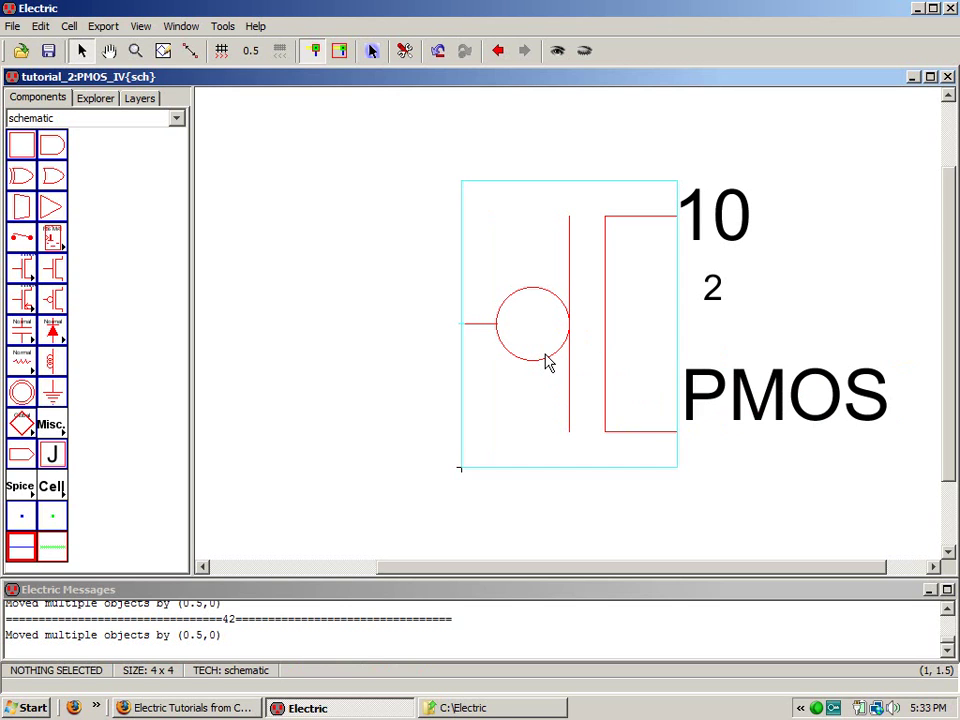
left_click(572, 381)
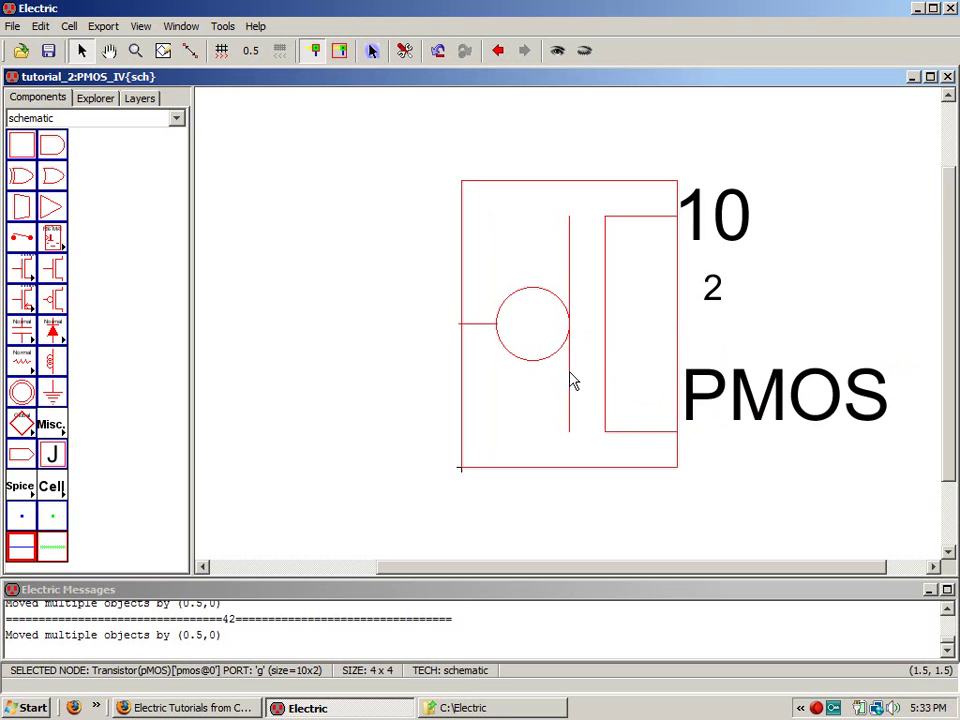
left_click(40, 26)
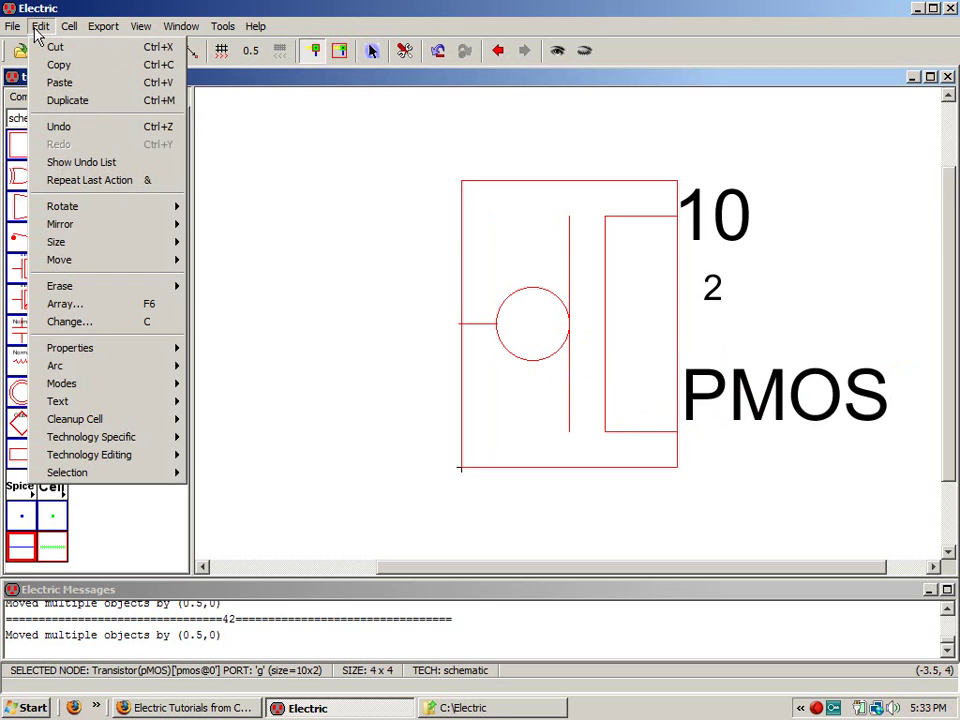
left_click(72, 324)
scroll(222, 310, "up", 4)
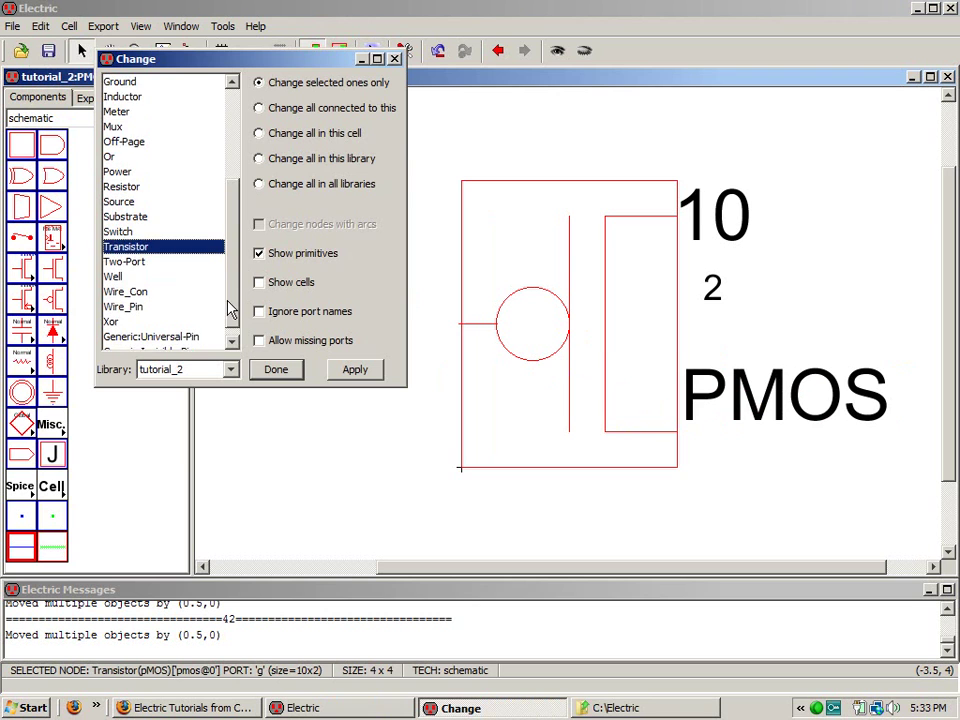
left_click(165, 82)
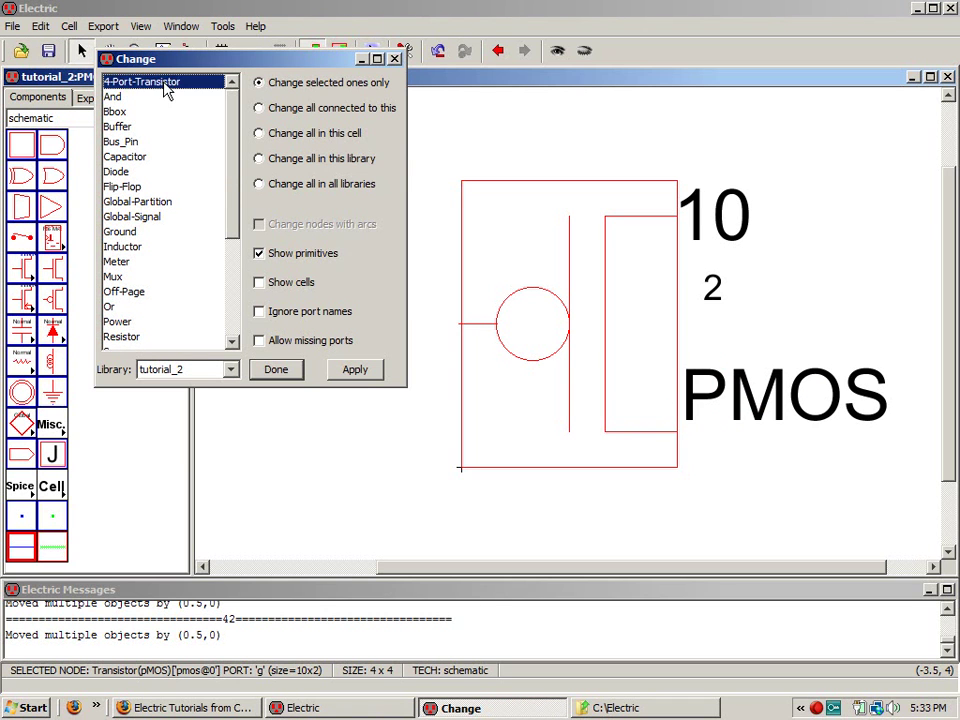
left_click(362, 375)
left_click(293, 374)
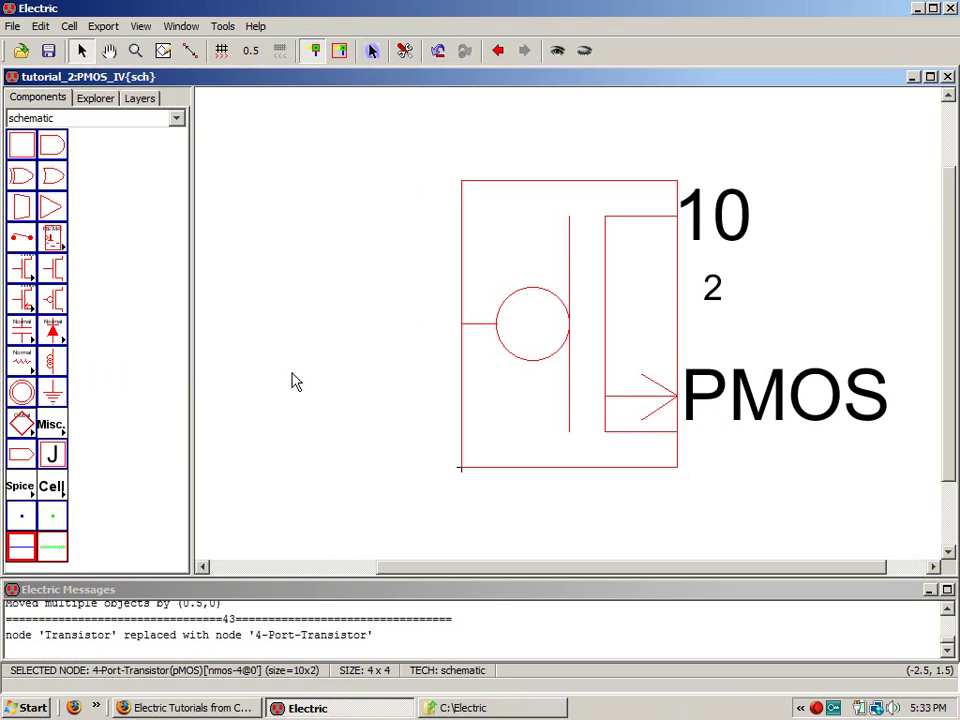
left_click(258, 420)
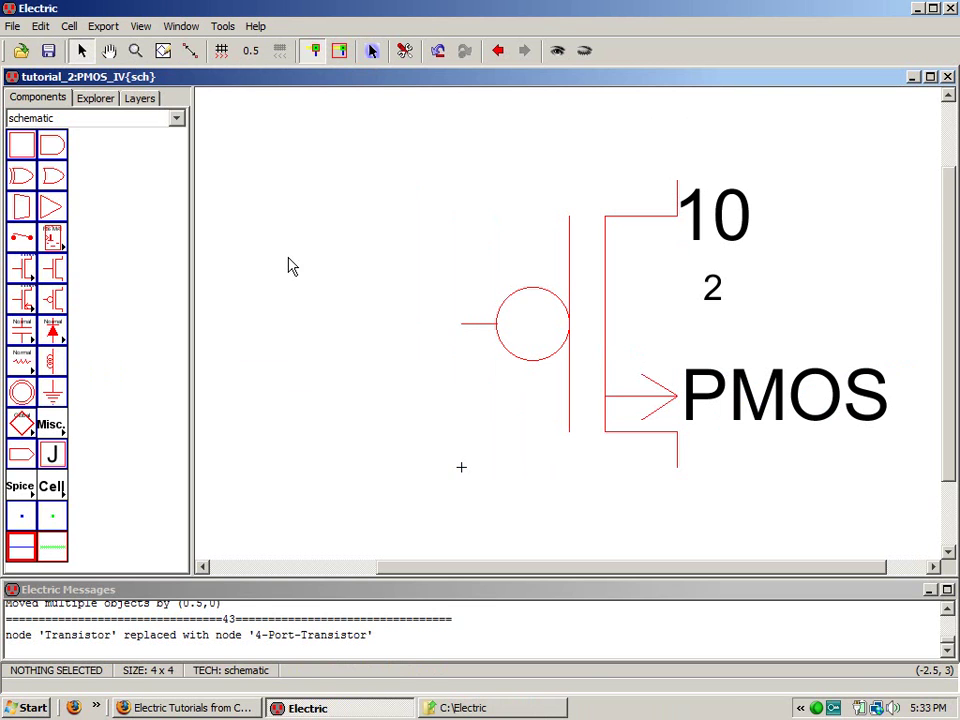
Step: Mirror the four-port pMOS transistor vertically so its body terminal is near the upper end
left_click(615, 381)
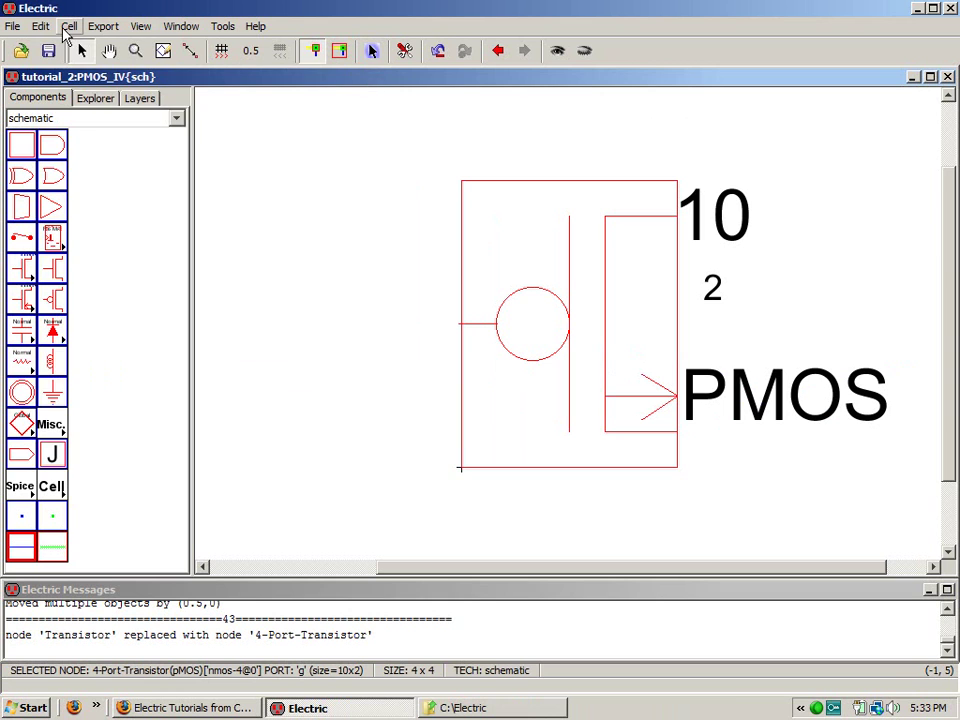
left_click(41, 27)
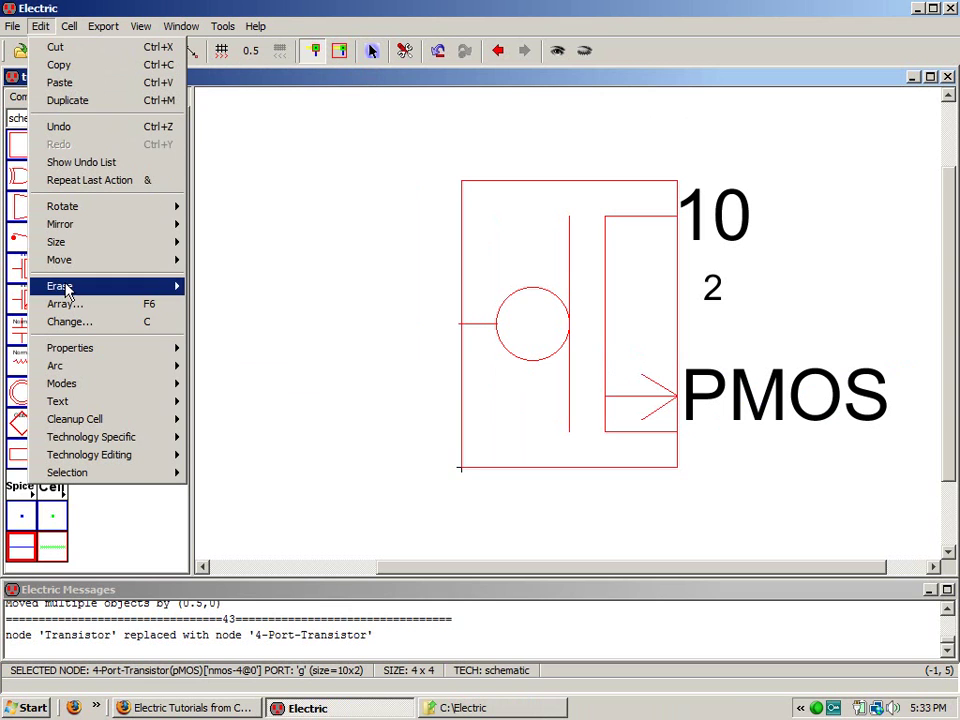
mouse_move(73, 231)
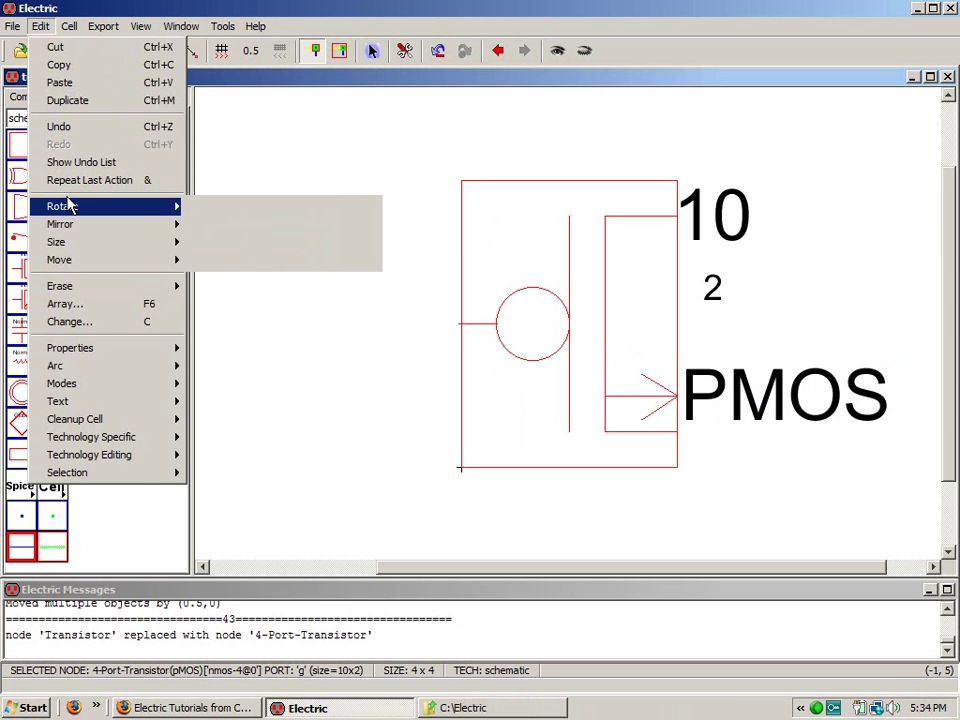
left_click(236, 228)
left_click(258, 294)
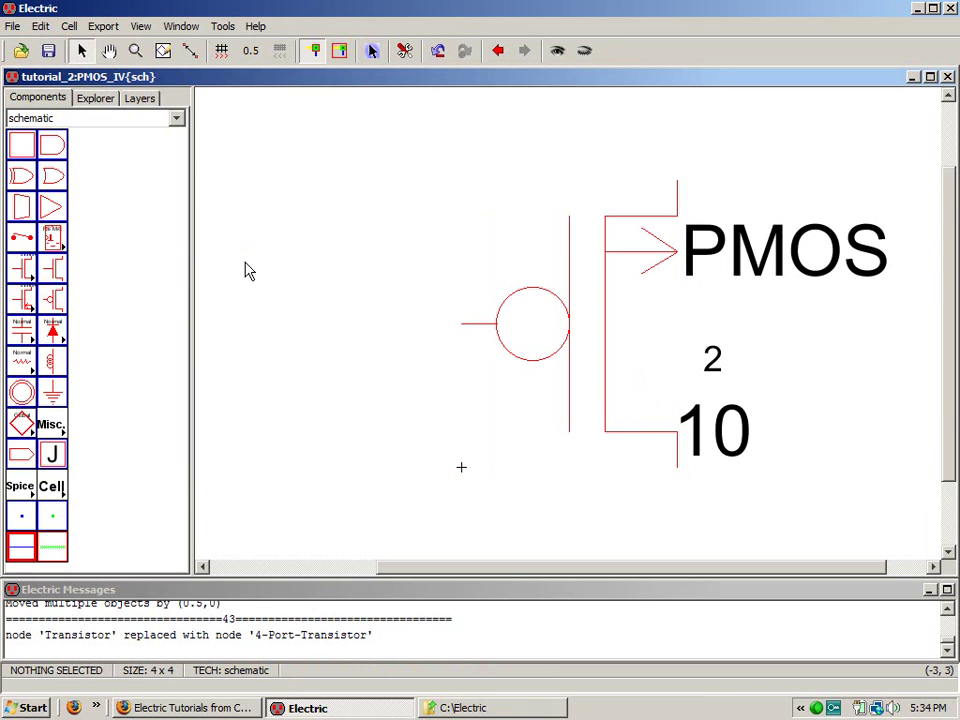
Step: View the NMOS_IV schematic, return to PMOS_IV, and move the PMOS model text 0.5 units right and 0.5 units down, clear of the body terminal
left_click(108, 103)
double_click(113, 148)
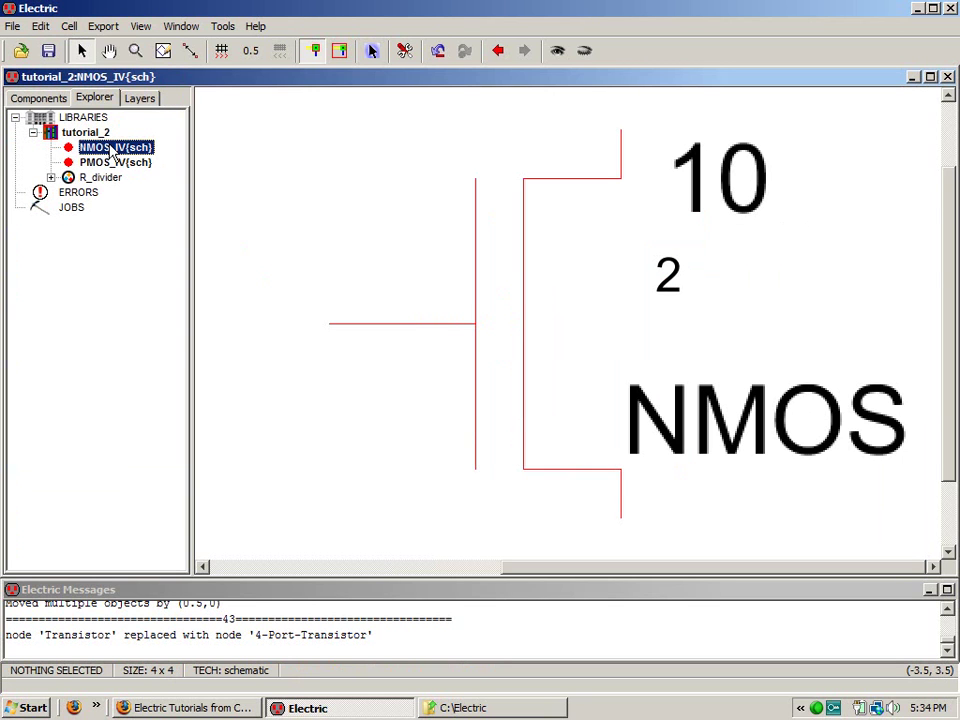
double_click(115, 163)
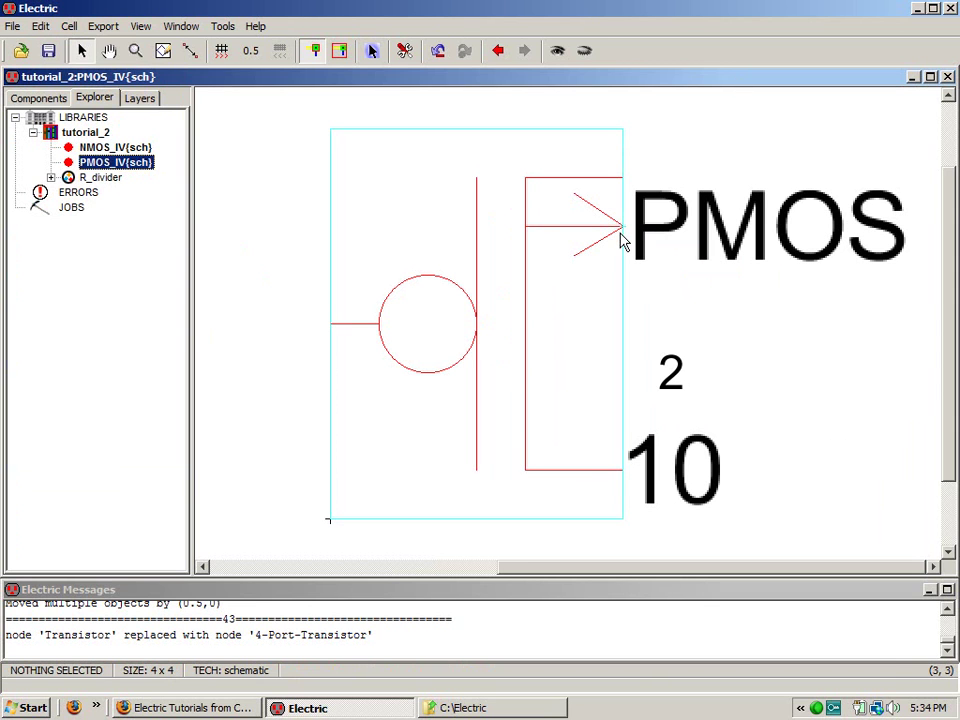
left_click_drag(768, 232, 848, 338)
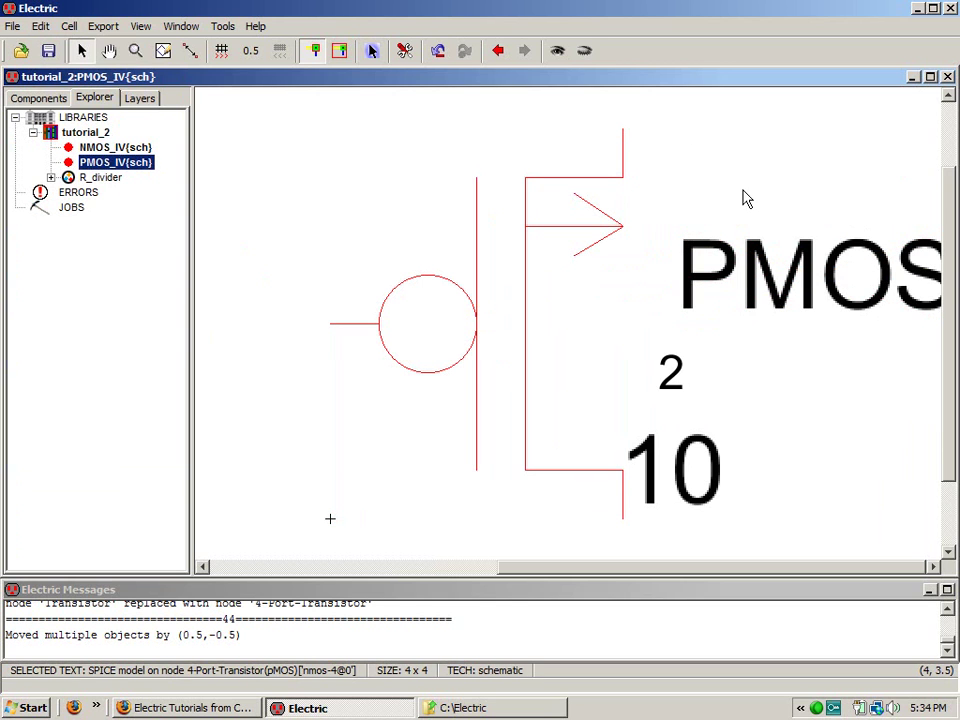
left_click(636, 208)
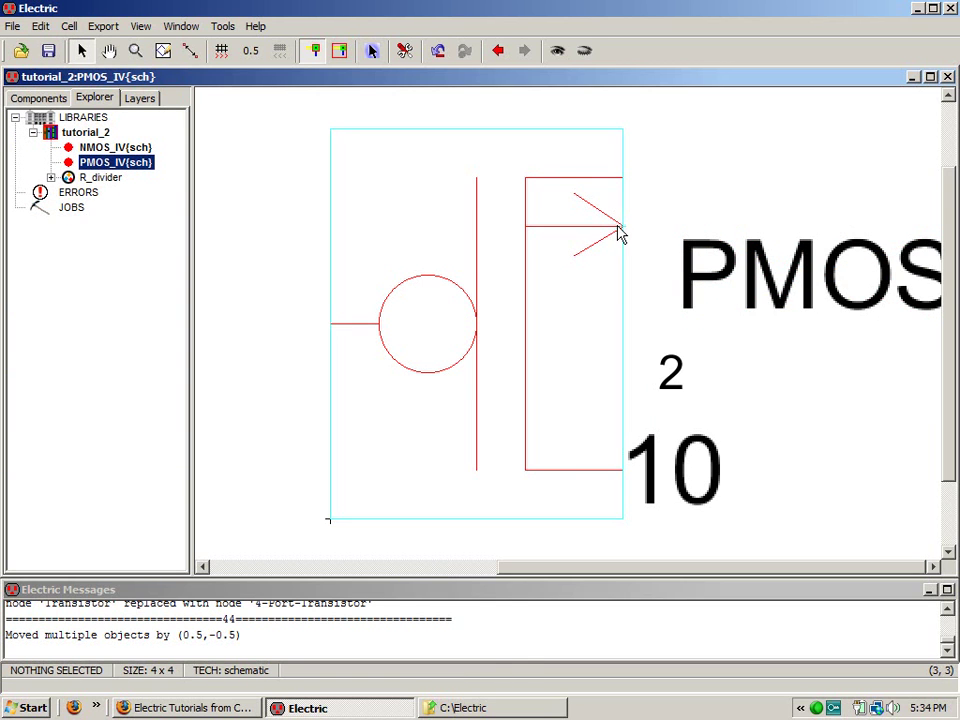
Step: Open the NMOS_IV schematic and change its nMOS transistor to a 4-Port-Transistor
double_click(130, 147)
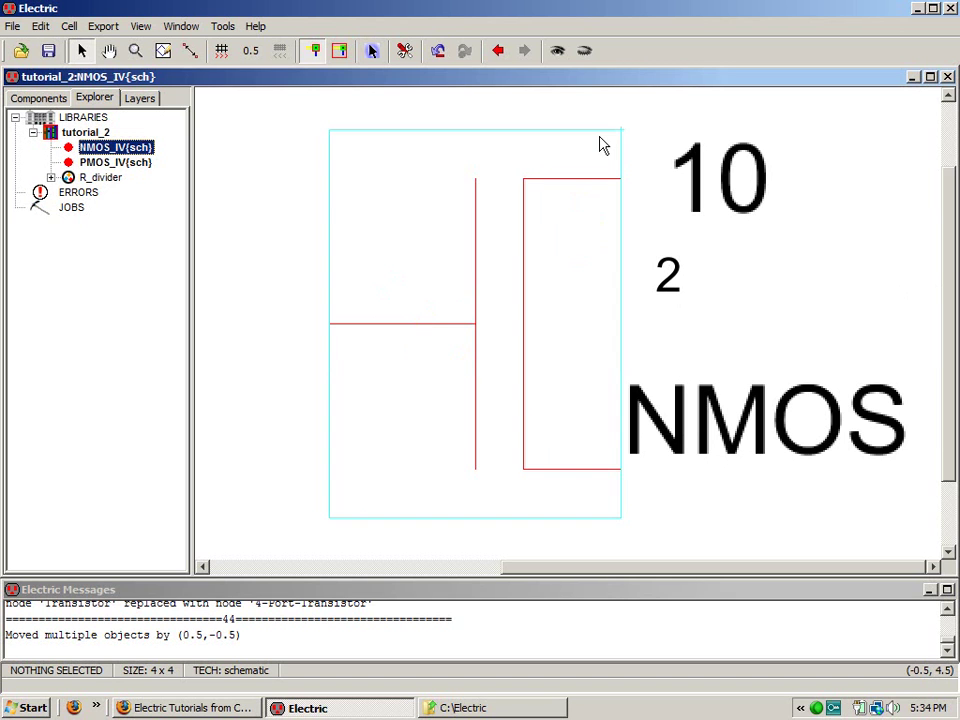
left_click(480, 336)
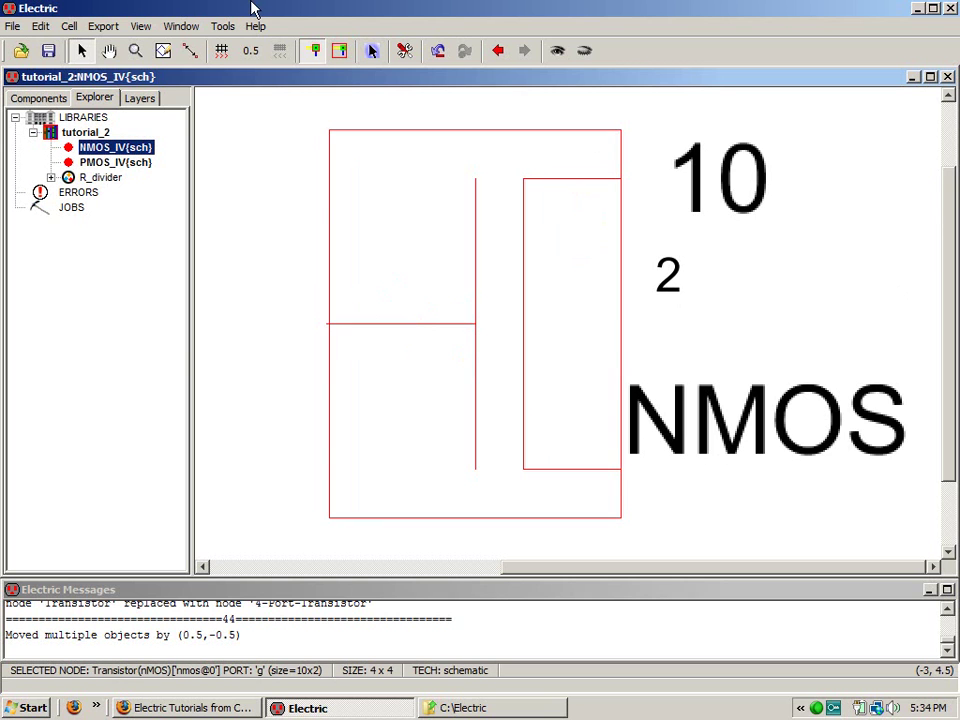
left_click(42, 26)
left_click(129, 321)
scroll(231, 137, "up", 5)
left_click(160, 84)
left_click(363, 372)
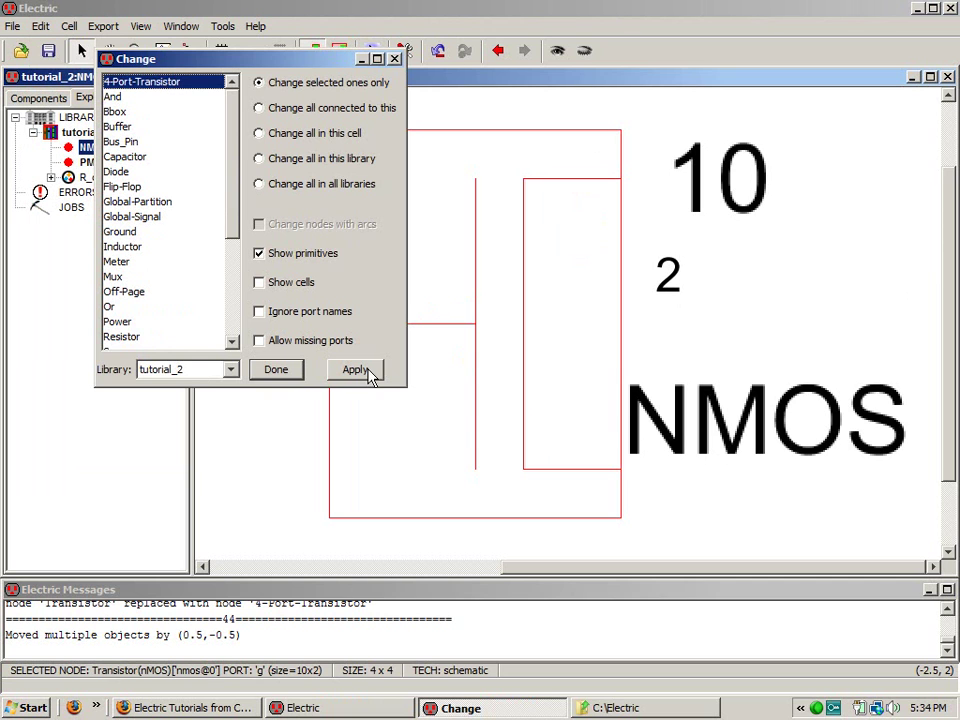
left_click(296, 372)
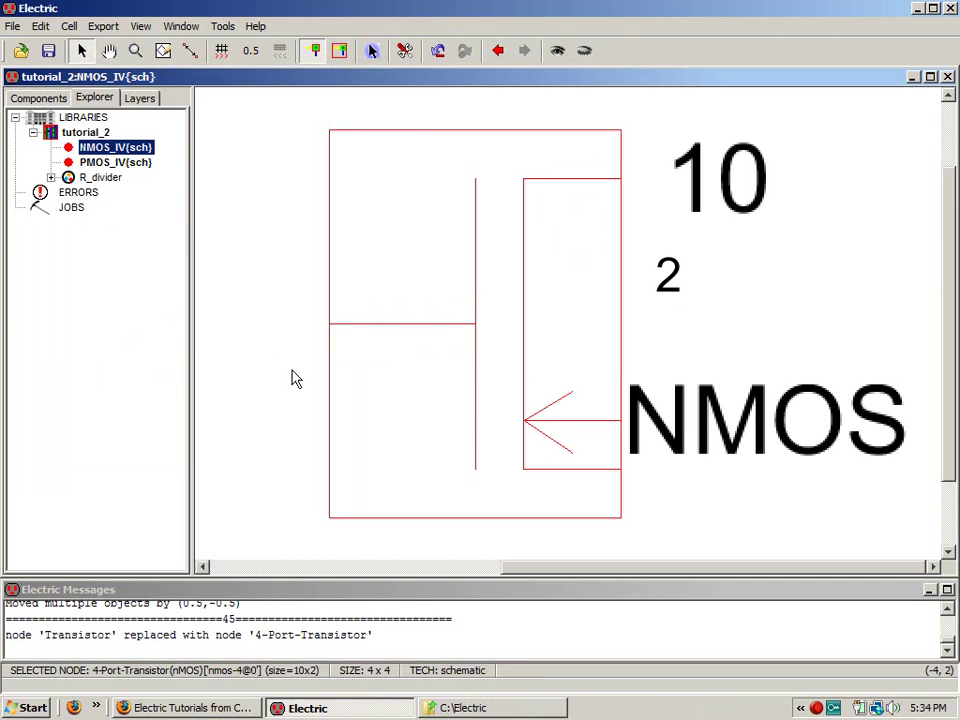
Step: Move the NMOS model text 0.5 units up, clear of the body terminal, and save the tutorial_2 library
left_click(810, 395)
key("Up")
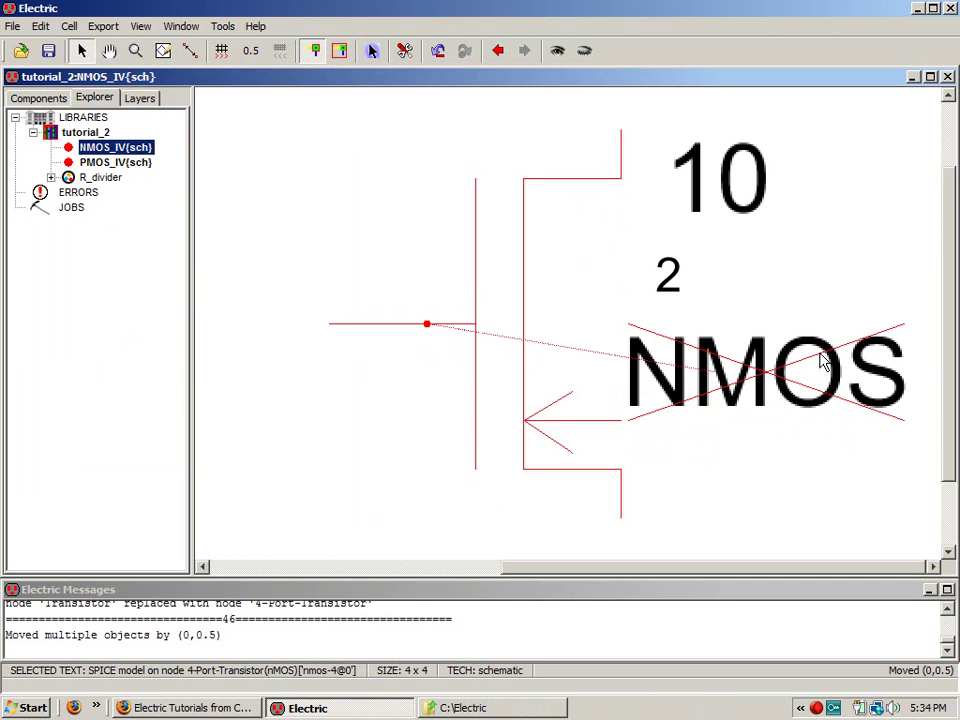
left_click(263, 378)
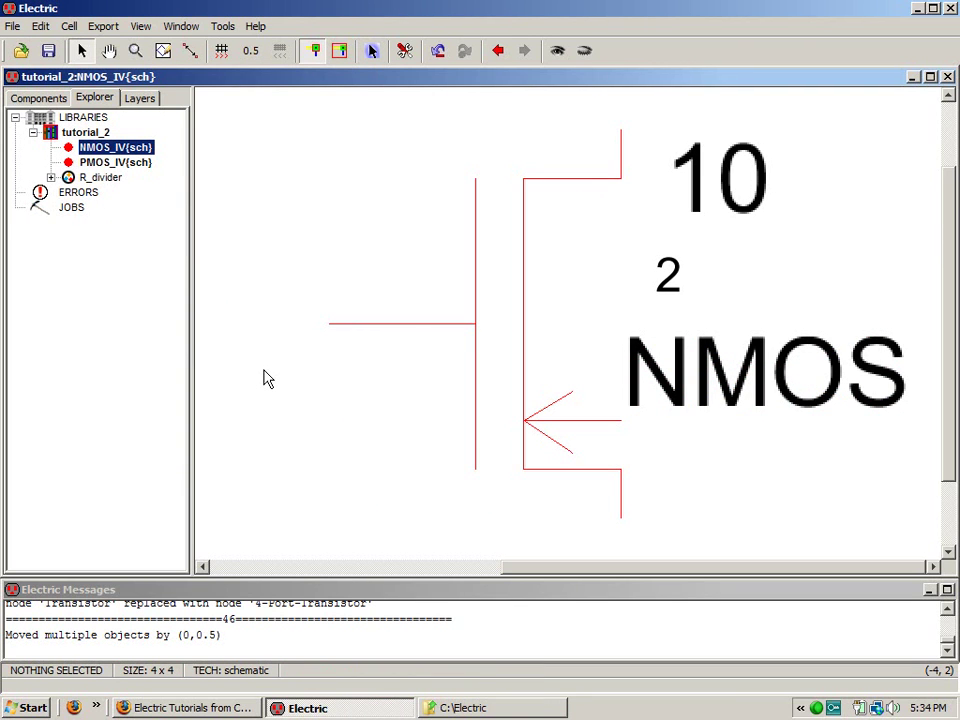
left_click(49, 52)
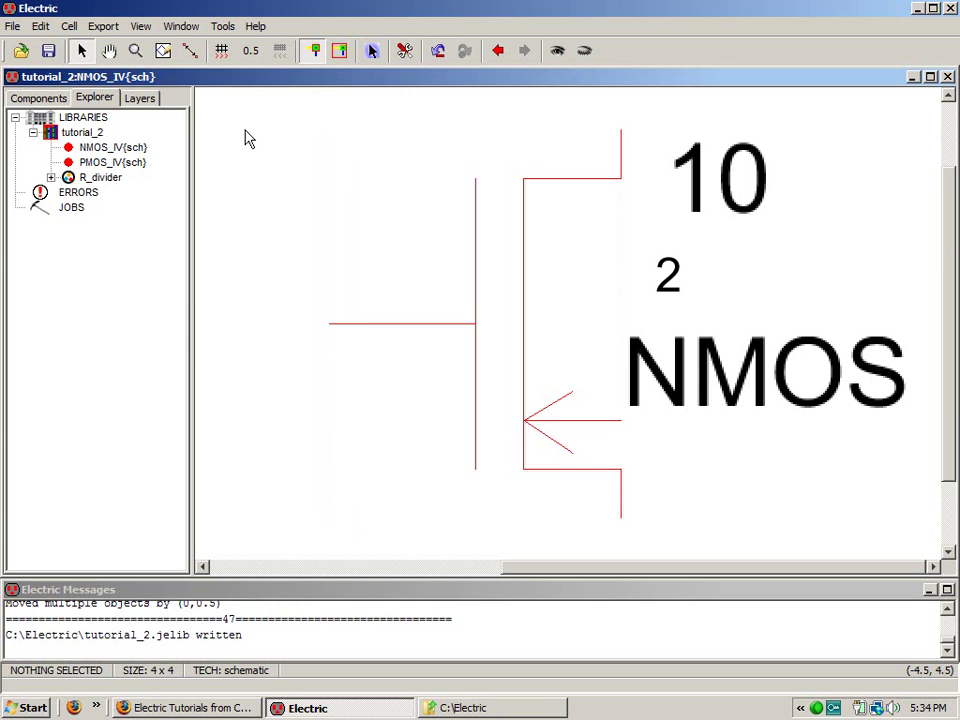
Step: Create a layout cell named NMOS_IV in the tutorial_2 library with the mocmos technology, and expand the NMOS_IV cell group
left_click(69, 27)
left_click(100, 47)
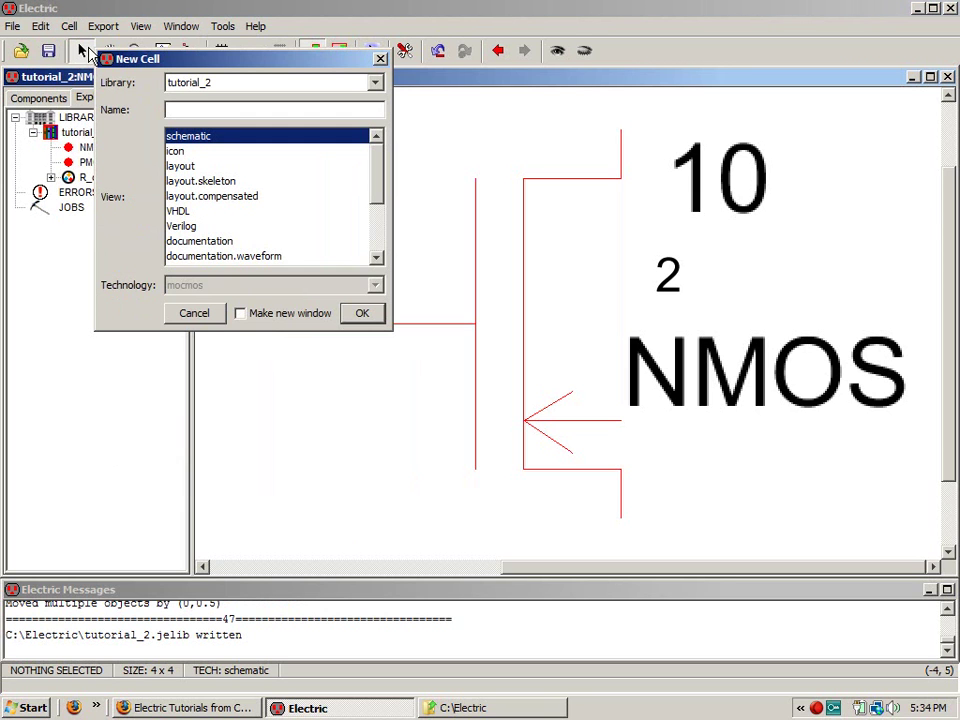
left_click(195, 166)
left_click(194, 108)
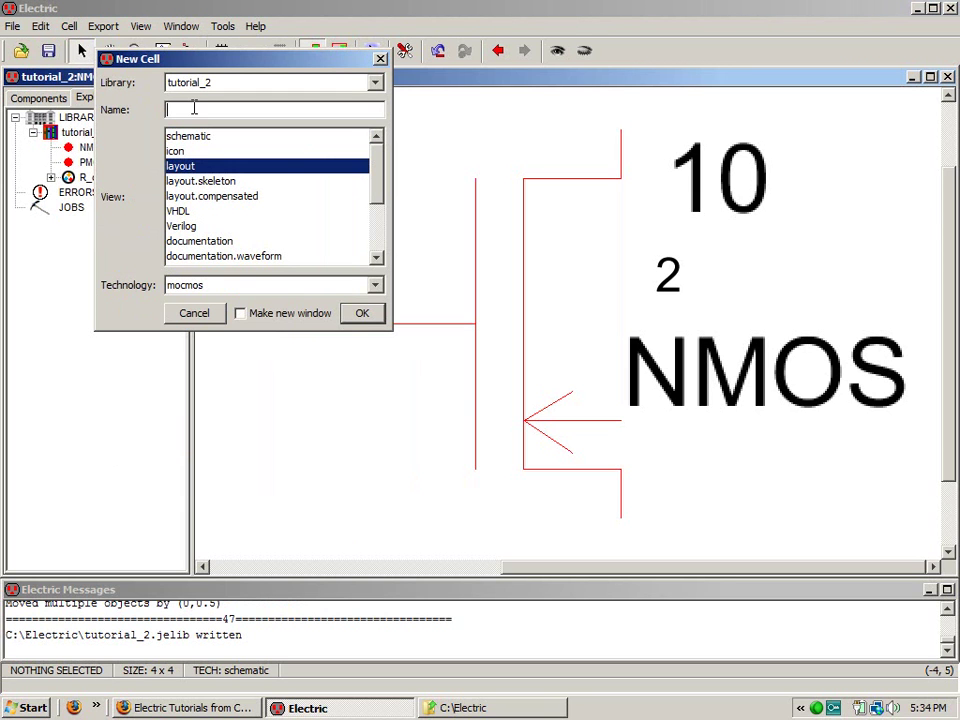
type("NMOS_lV")
left_click(364, 313)
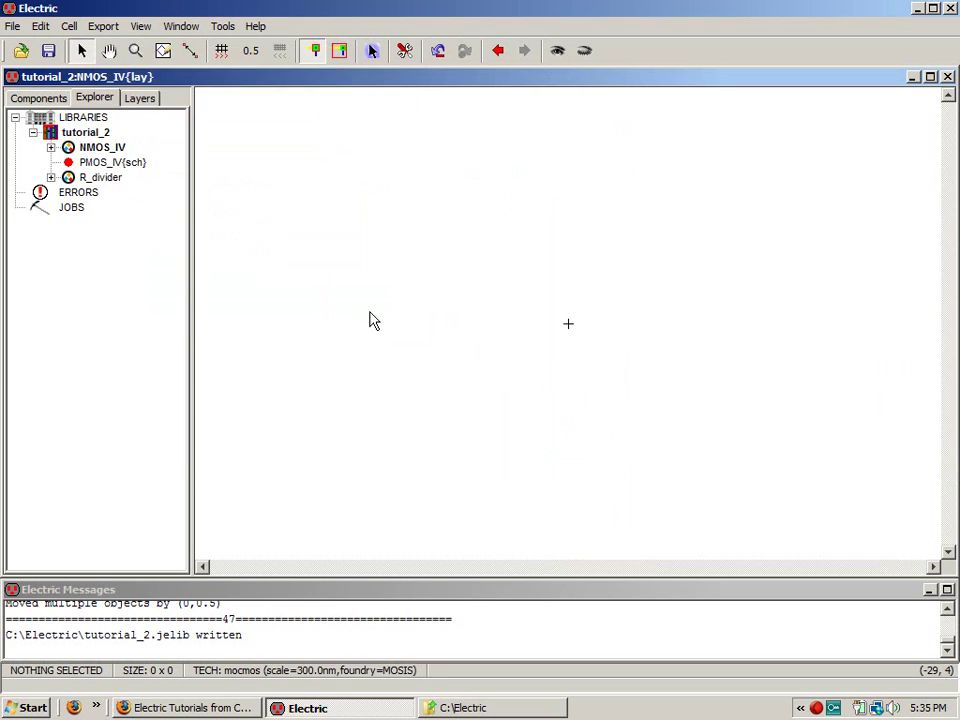
left_click(50, 147)
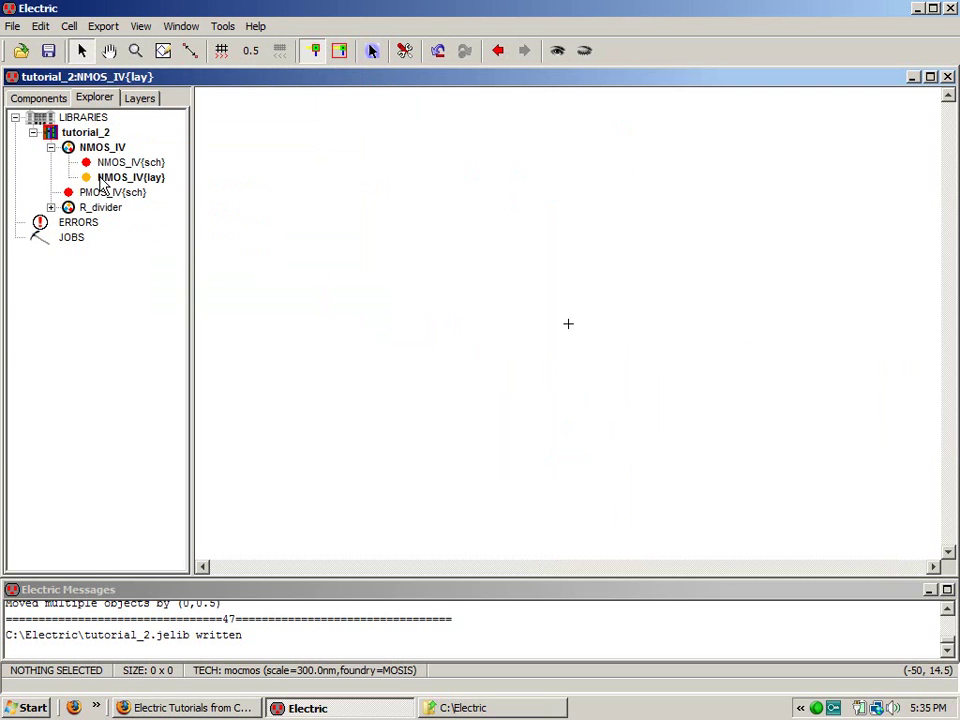
Step: Place an nMOS transistor near the origin of the NMOS_IV layout
left_click(36, 97)
left_click(116, 548)
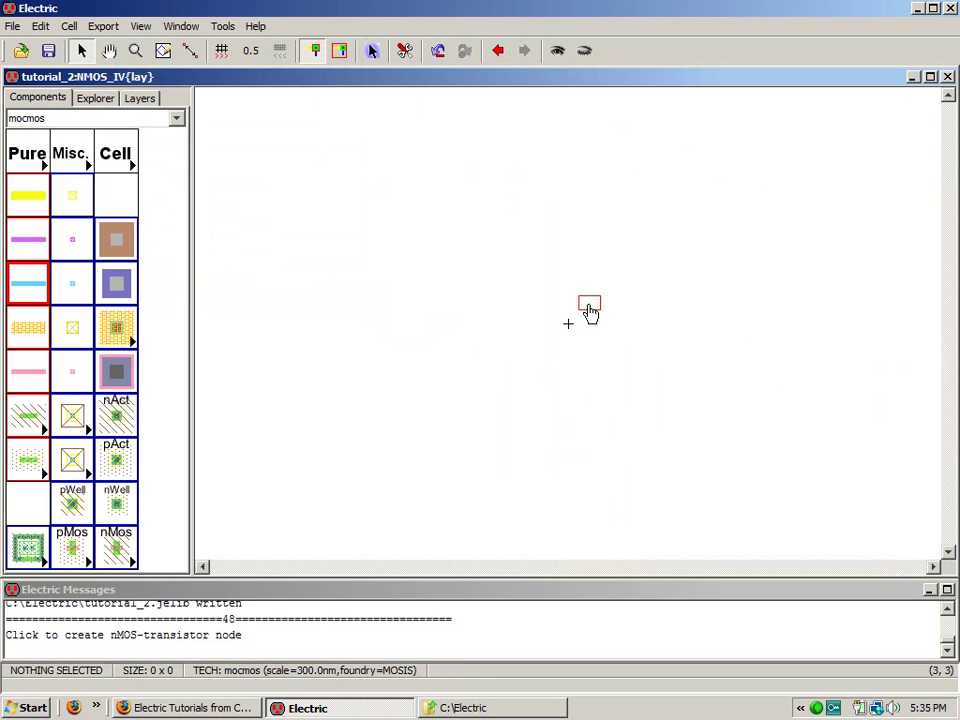
left_click(589, 310)
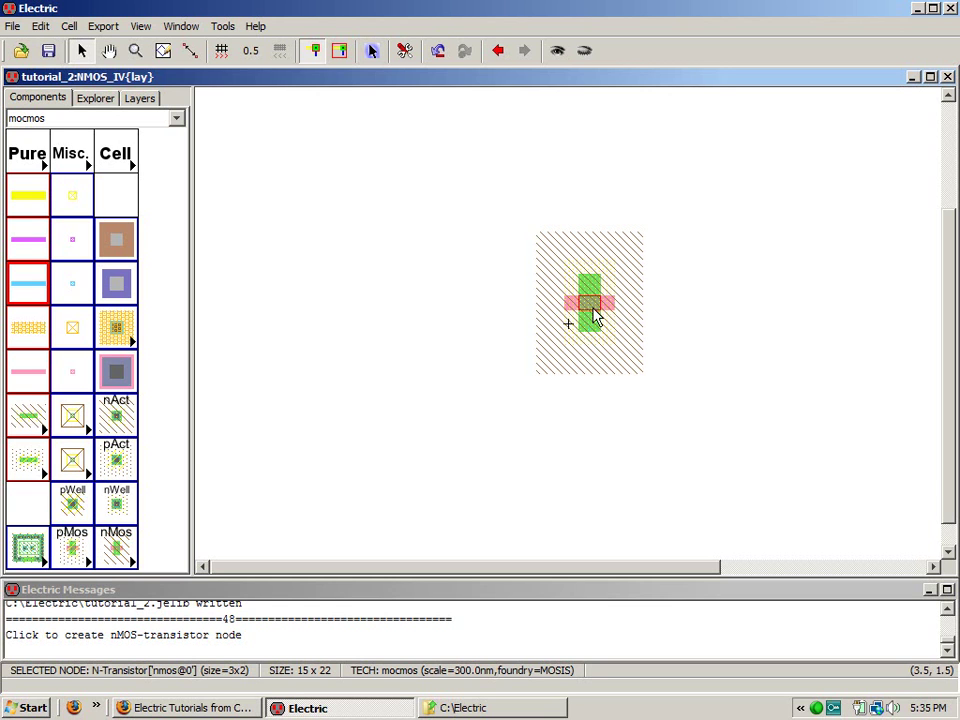
key("ctrl+9")
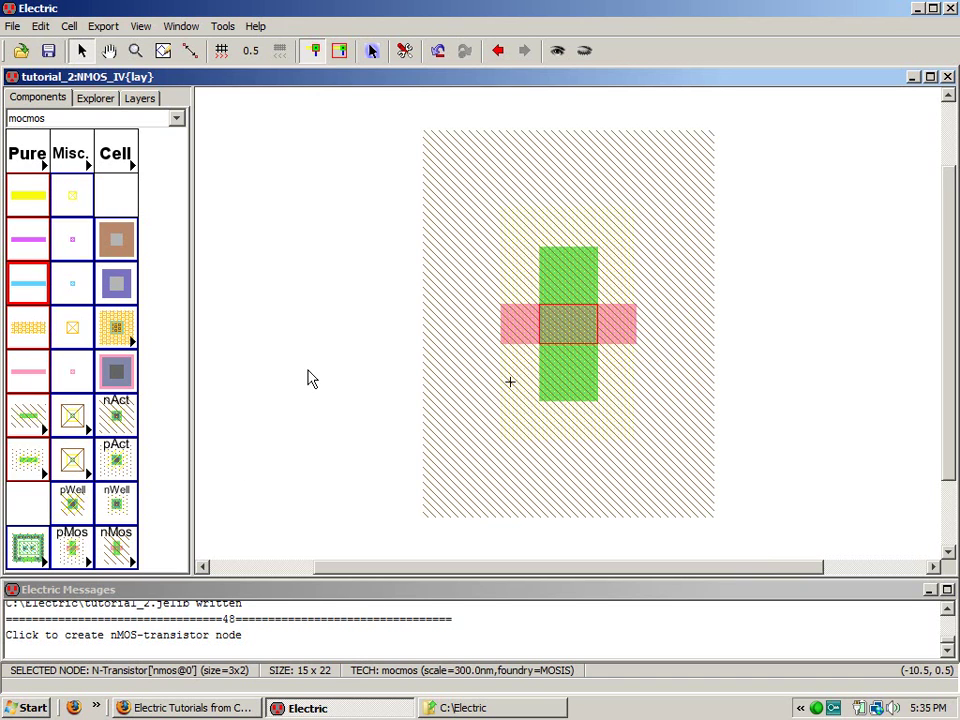
Step: Place one nAct contact above and one below the nMOS transistor, shifting the lower contact 5.5 units down
left_click(118, 421)
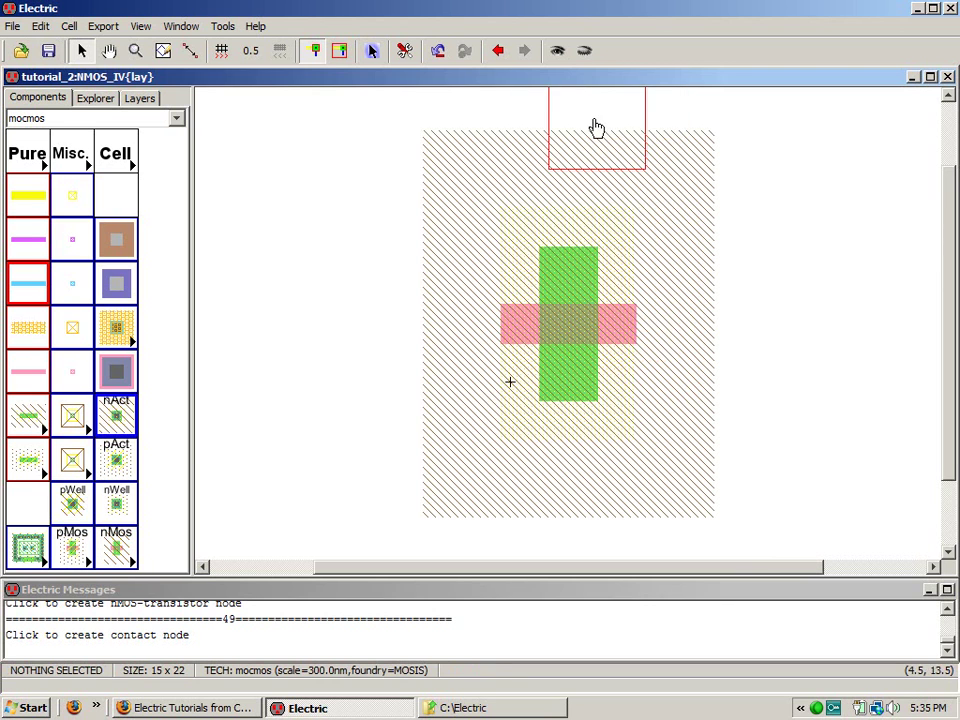
key("ctrl+0")
left_click(568, 131)
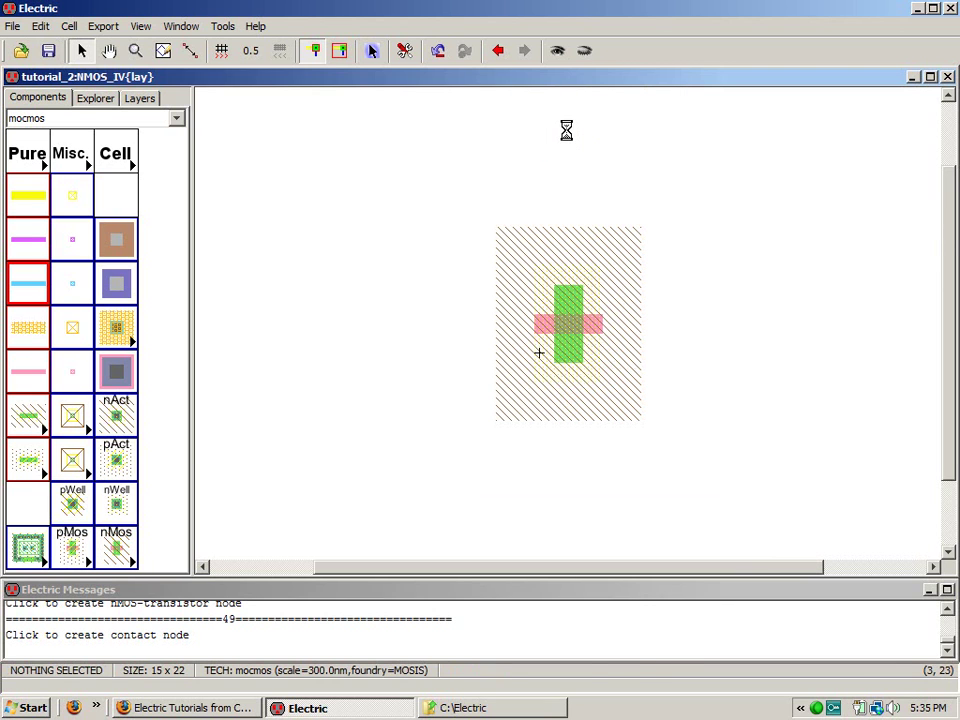
left_click(112, 428)
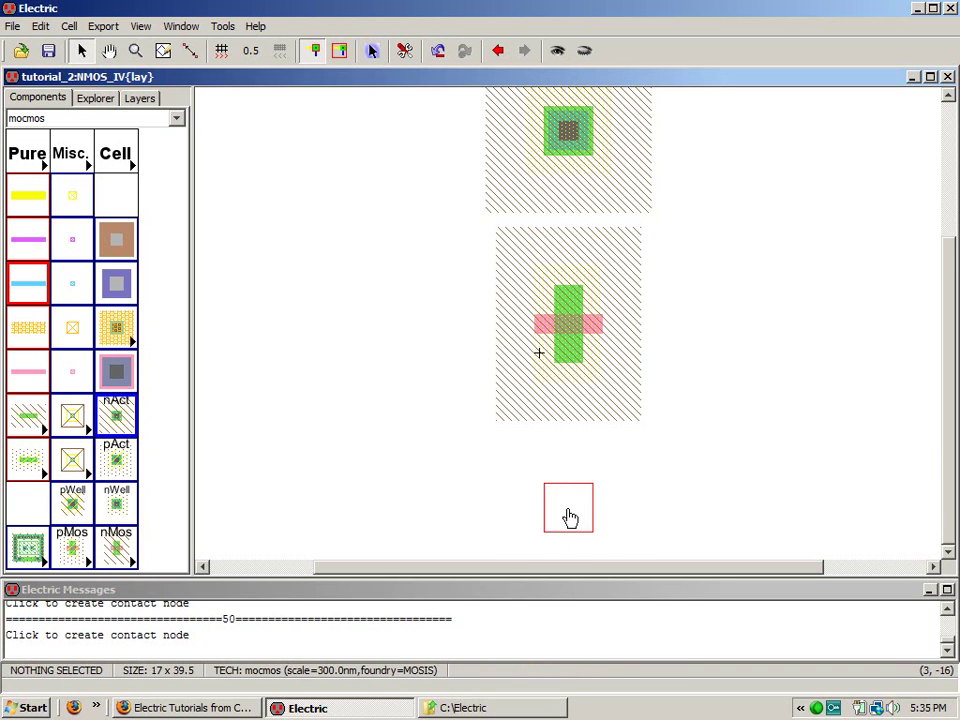
left_click(569, 516)
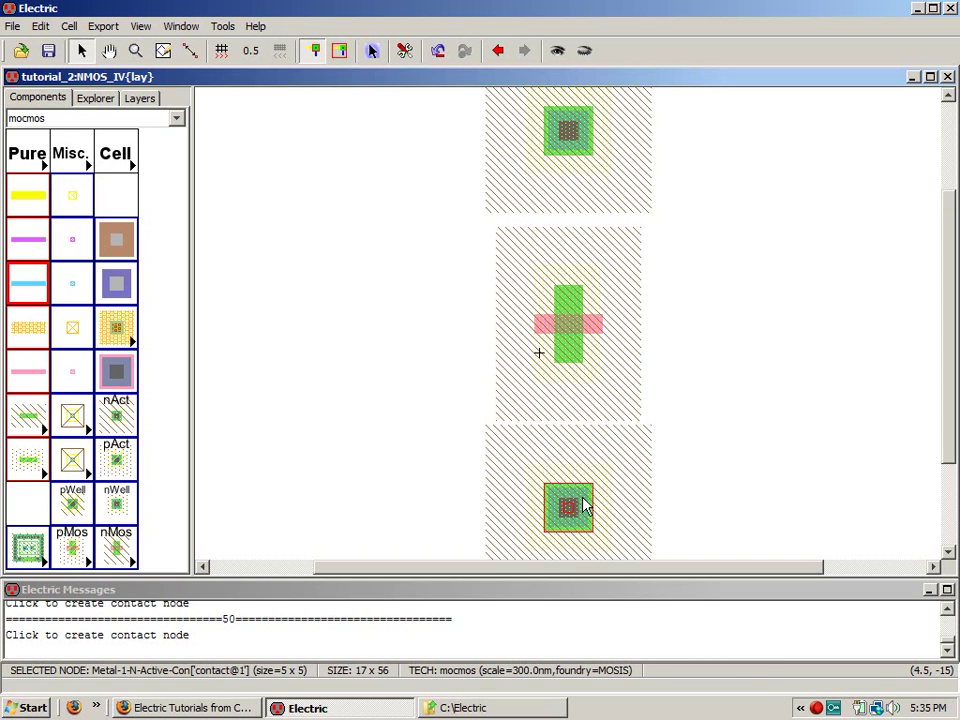
left_click_drag(585, 507, 587, 553)
Step: Run a design rule check on the NMOS_IV layout
left_click(698, 473)
key("ctrl+9")
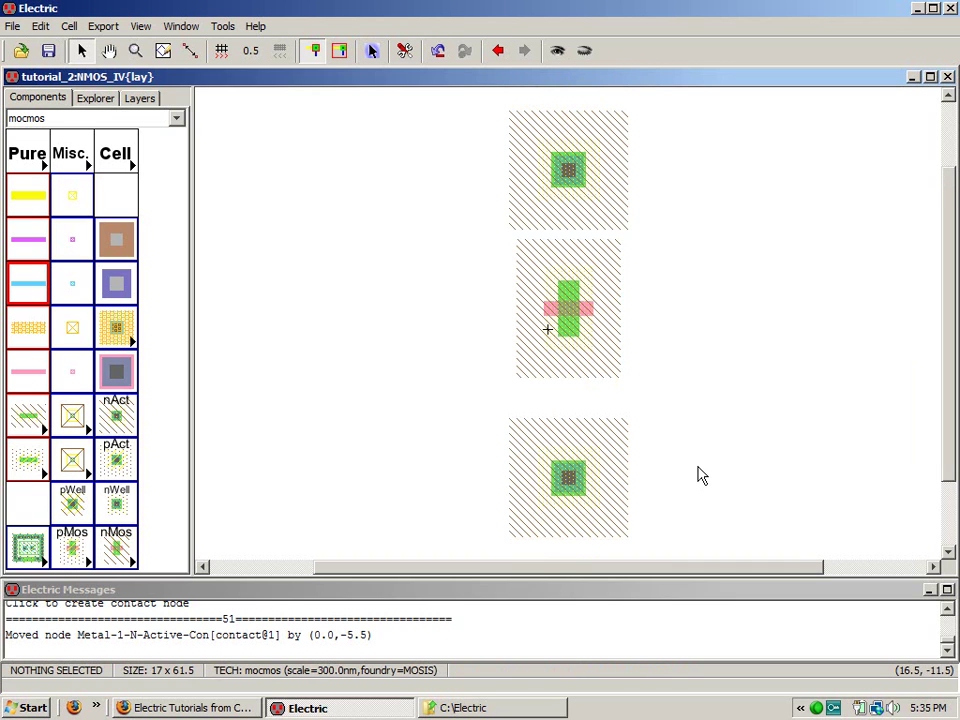
key("F5")
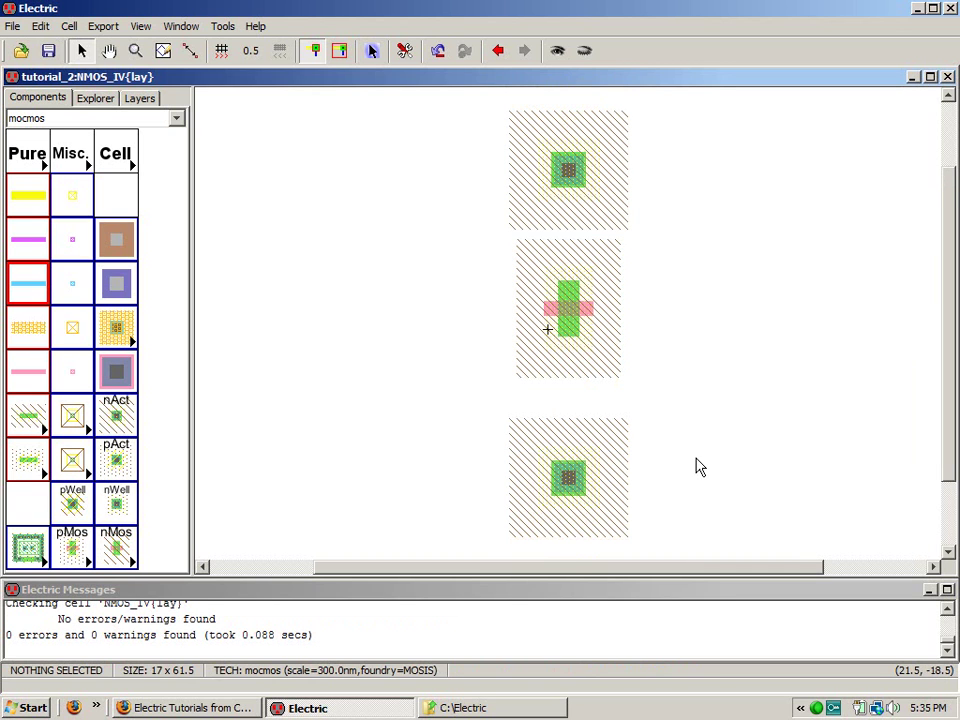
Step: Place a Metal-1-Polysilicon-1 contact just left of the transistor and a pWell contact to the right of the lower nAct contact
left_click(118, 373)
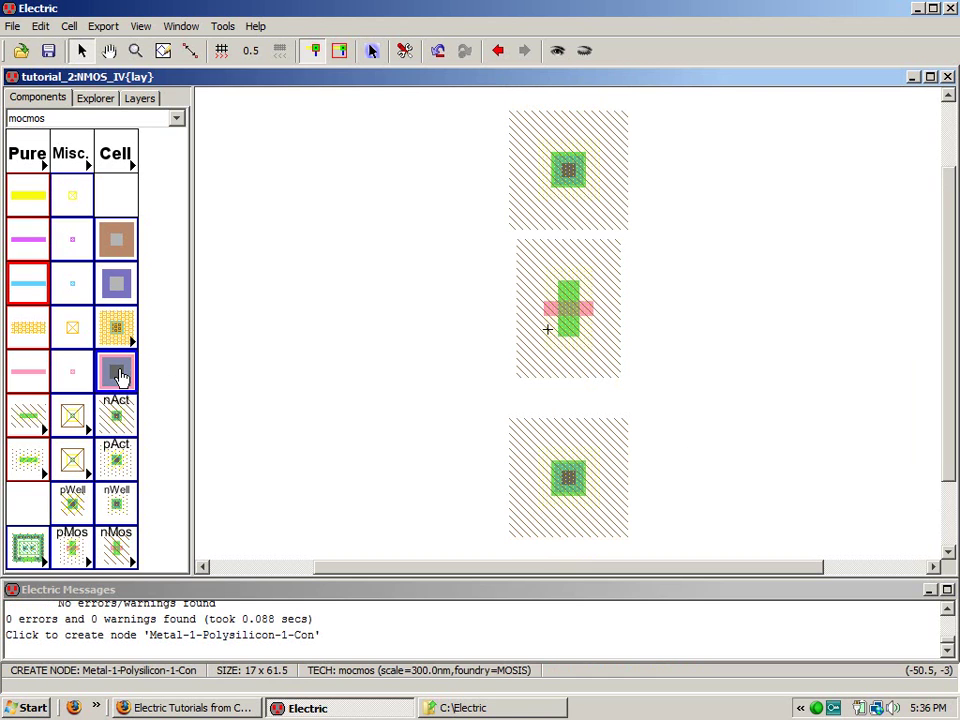
left_click(497, 310)
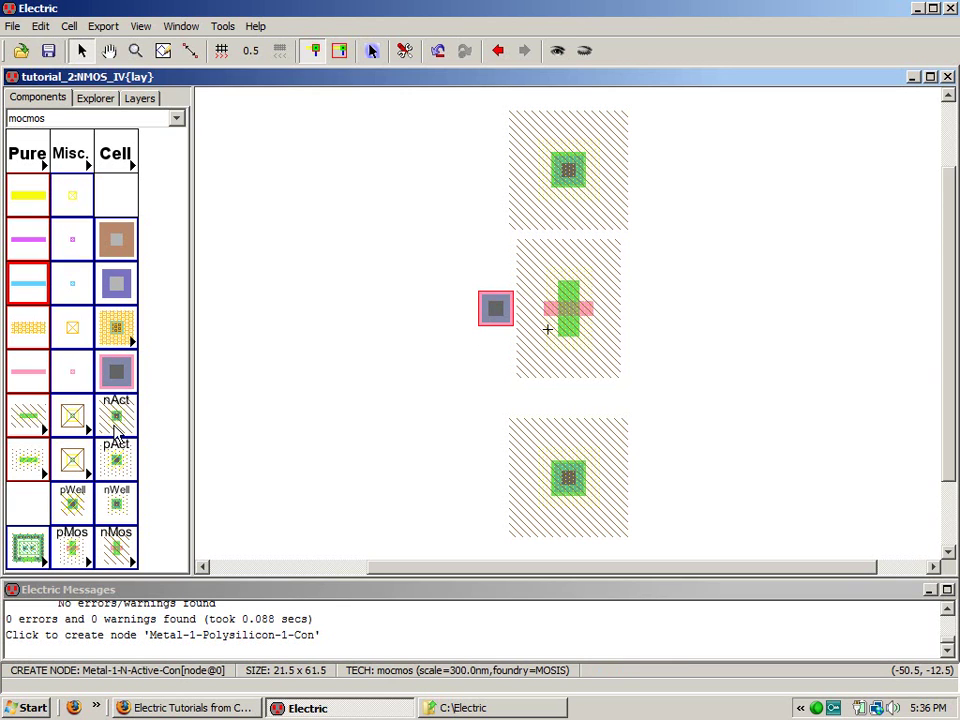
left_click(72, 508)
left_click(792, 487)
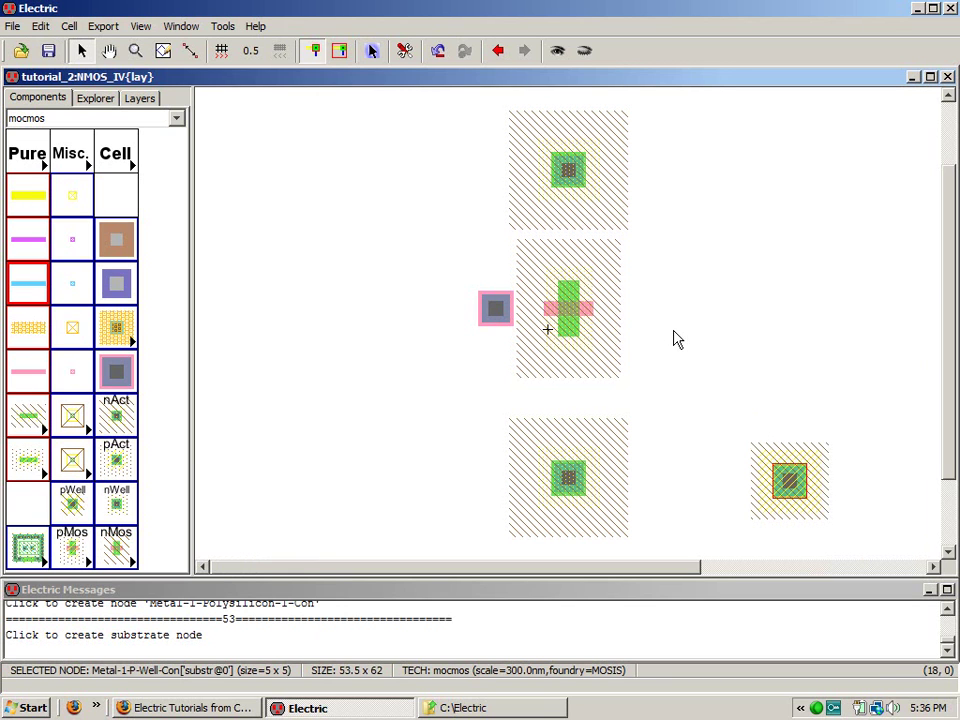
Step: Set the nMOS transistor's width to 10
left_click(567, 314)
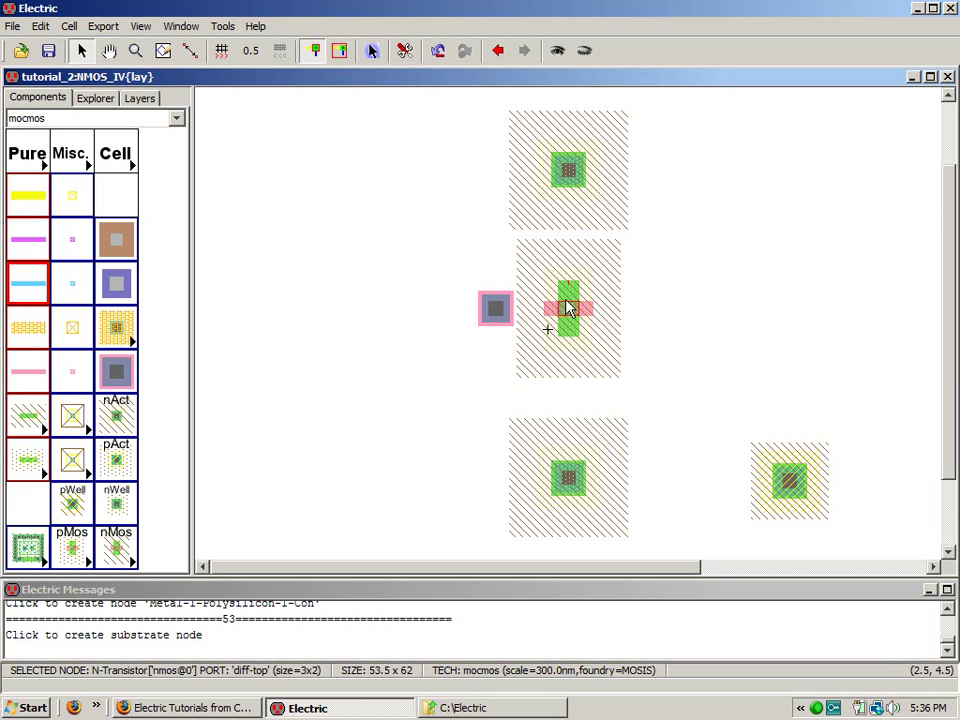
double_click(568, 307)
double_click(180, 128)
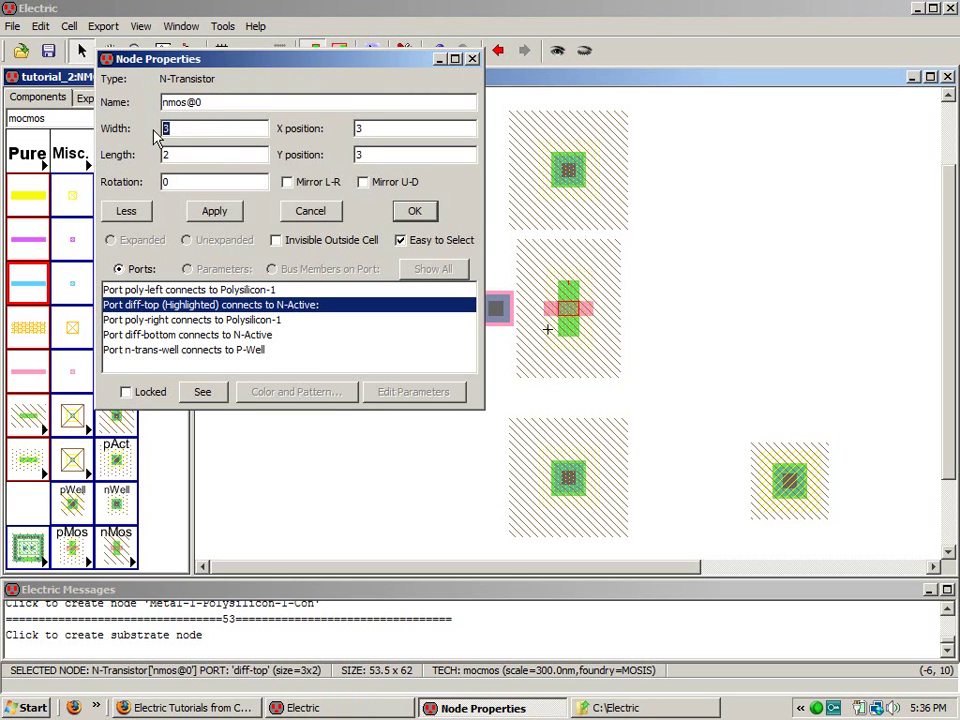
type("10")
left_click(416, 214)
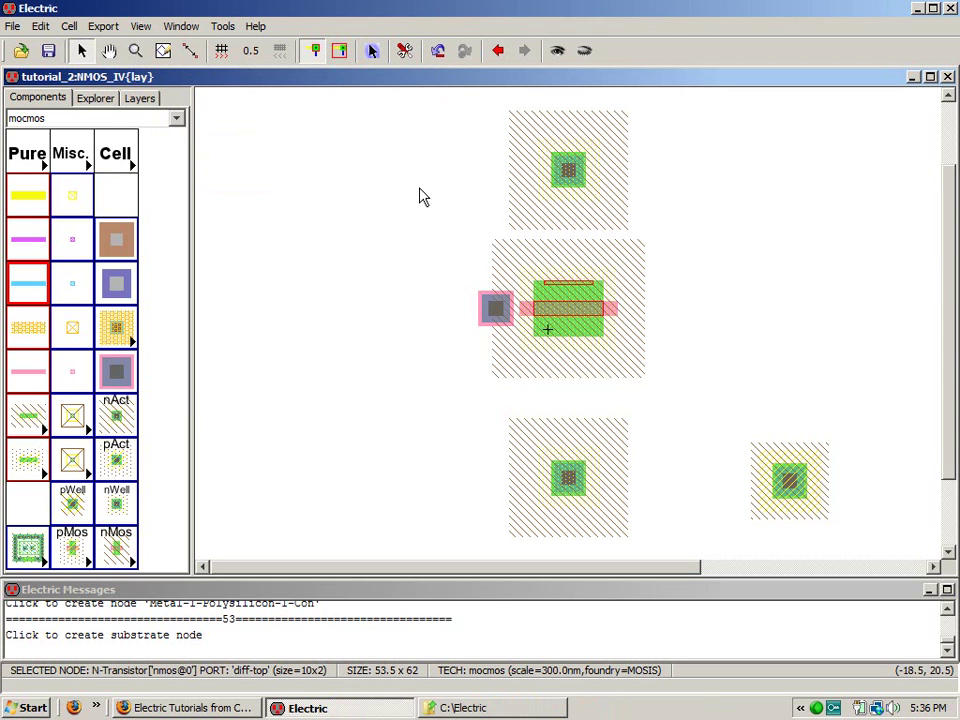
Step: Set the X size of both nAct contacts to 10 in one edit
left_click(561, 182)
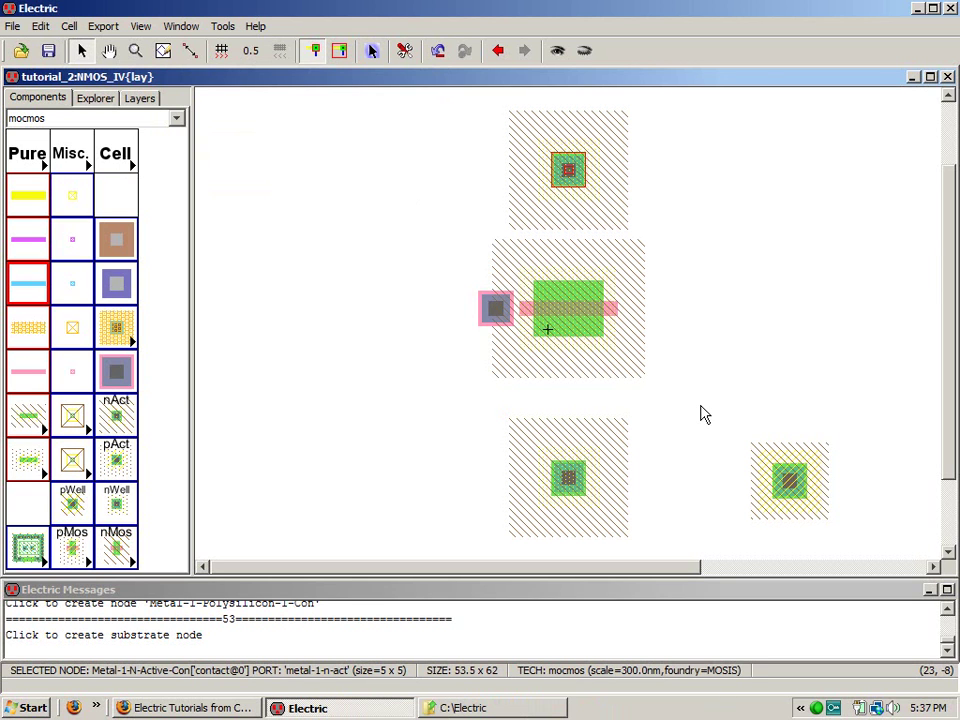
left_click(579, 489, "shift")
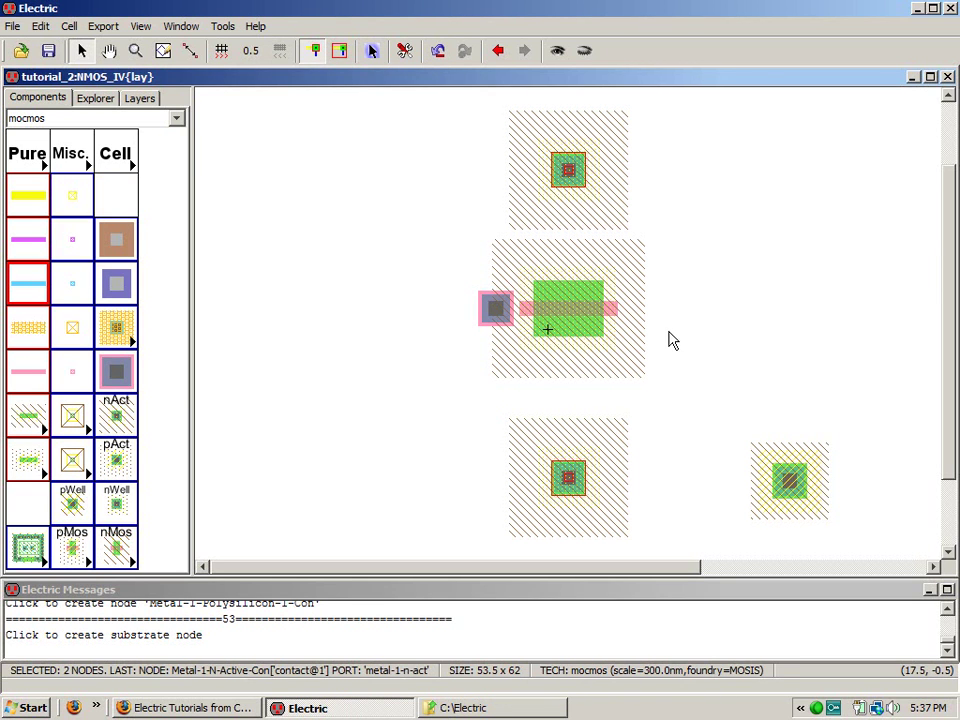
key("ctrl+i")
left_click(470, 88)
type("10")
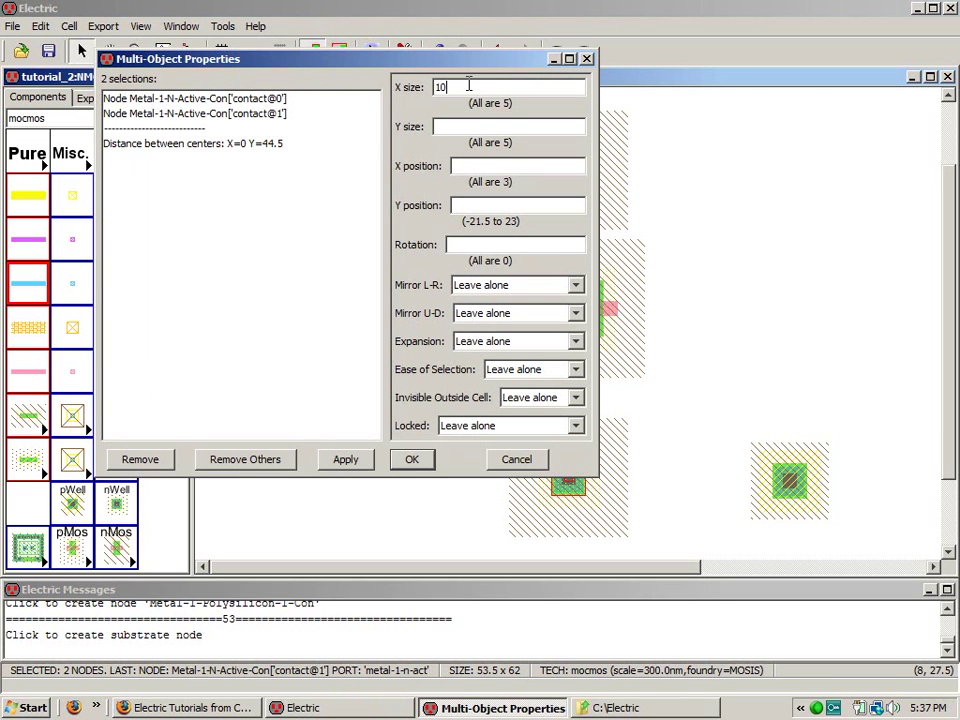
left_click(420, 459)
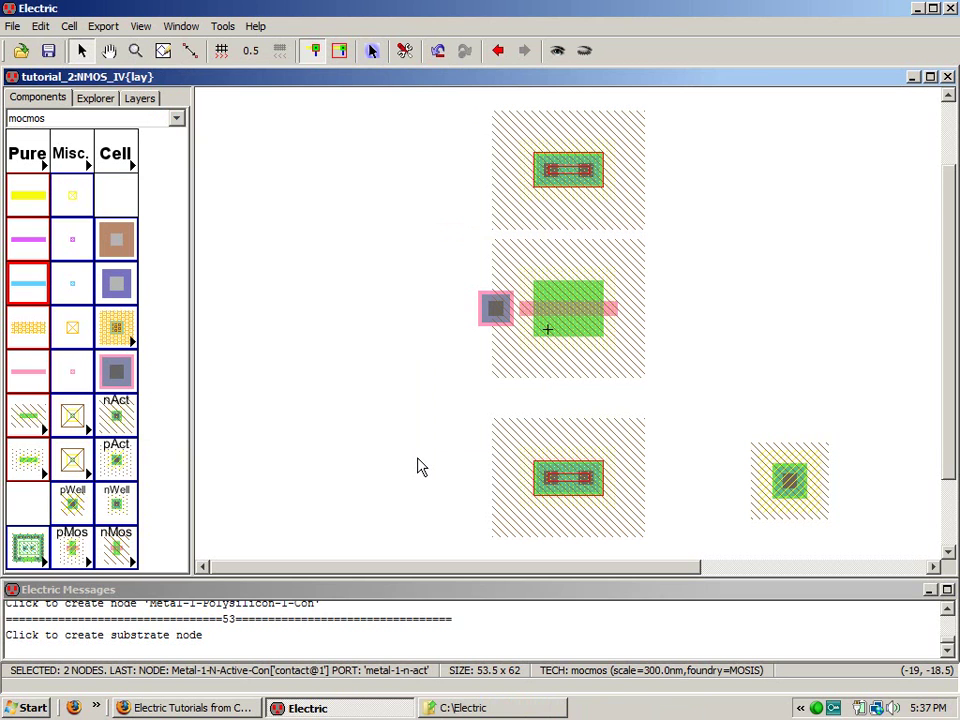
Step: Set the pWell contact's X size to 10
left_click(806, 489)
key("ctrl+i")
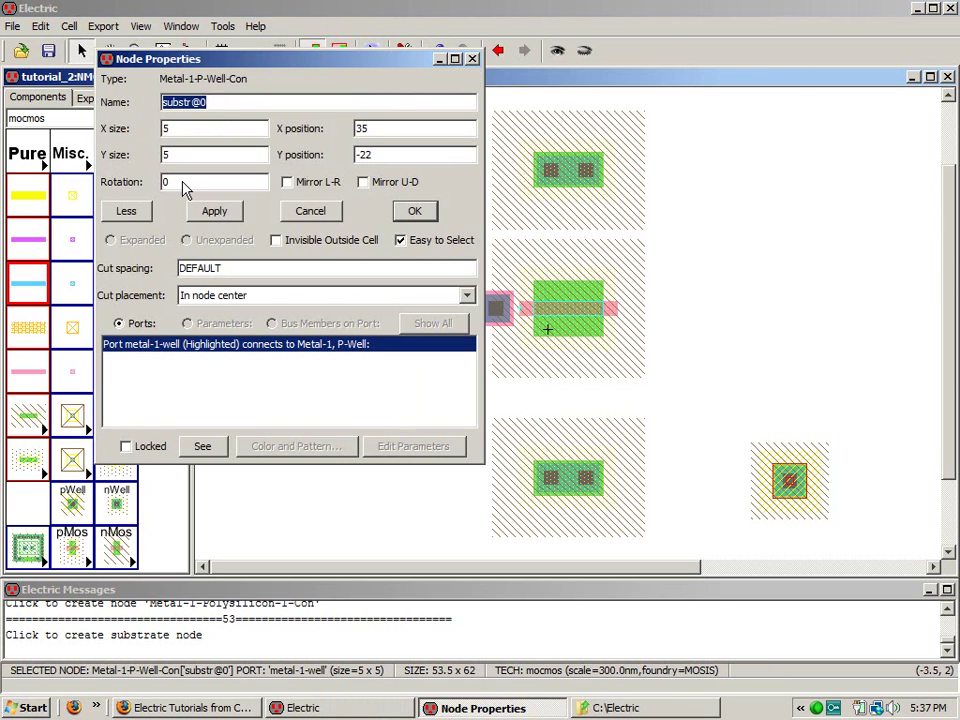
left_click_drag(172, 125, 162, 124)
type("10")
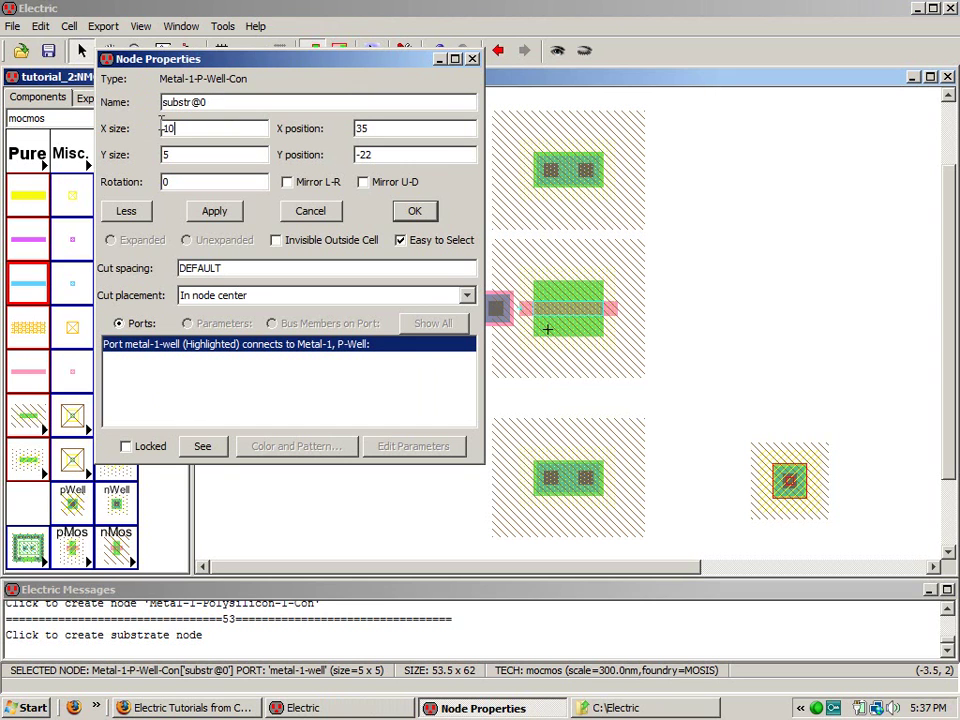
left_click(418, 210)
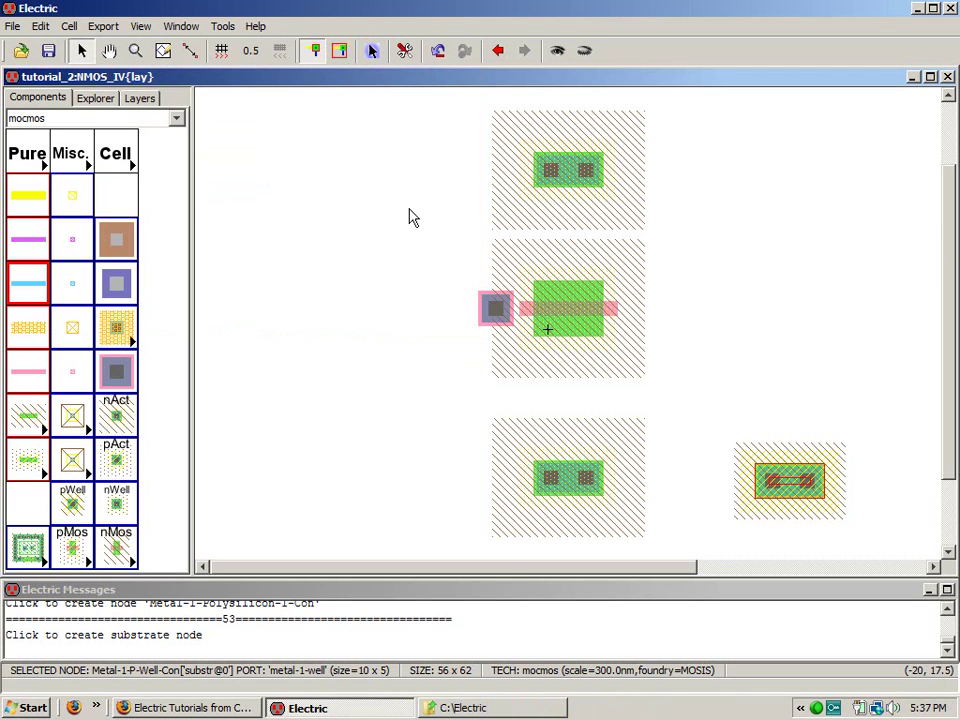
Step: Wire the transistor's upper diffusion to the upper nAct contact with an N-Active arc, and move that contact 15 units down
left_click(568, 289)
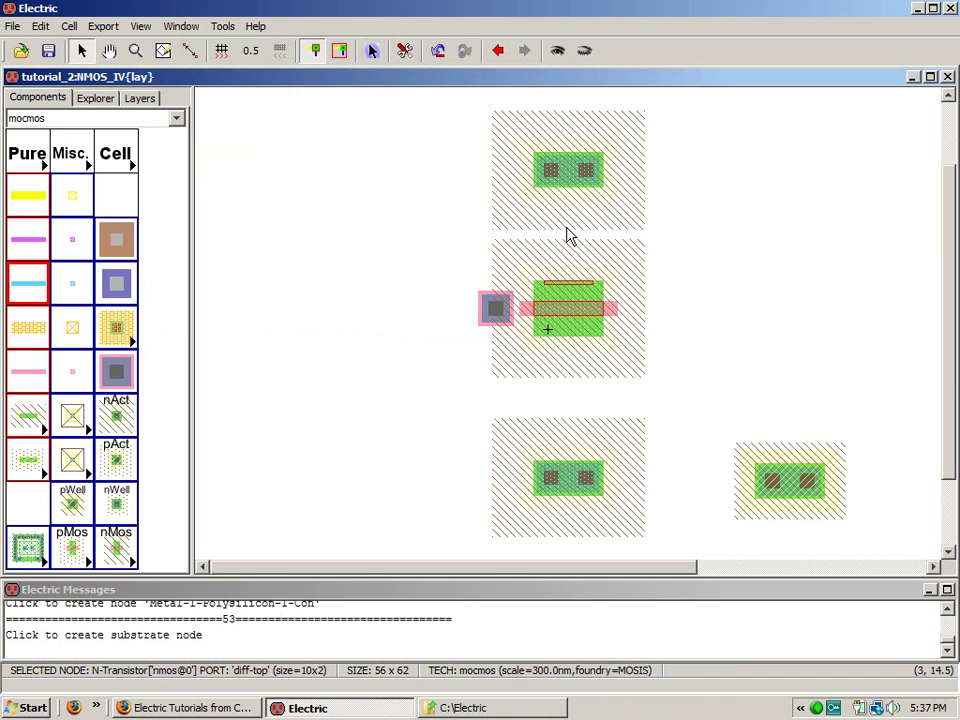
right_click_drag(566, 186, 568, 188)
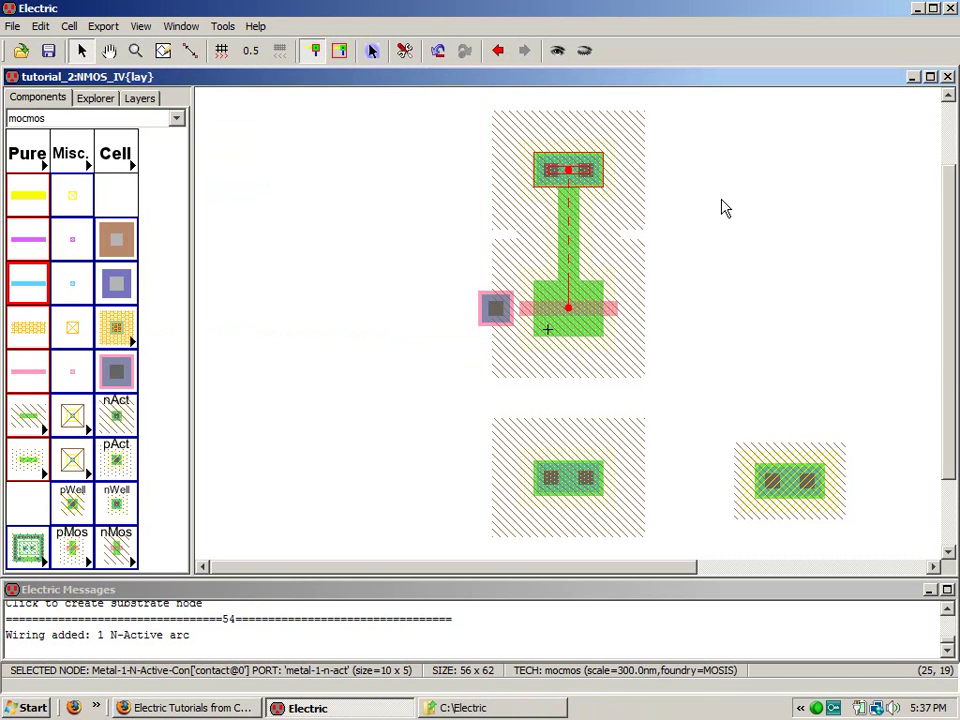
left_click(30, 422)
left_click(56, 436)
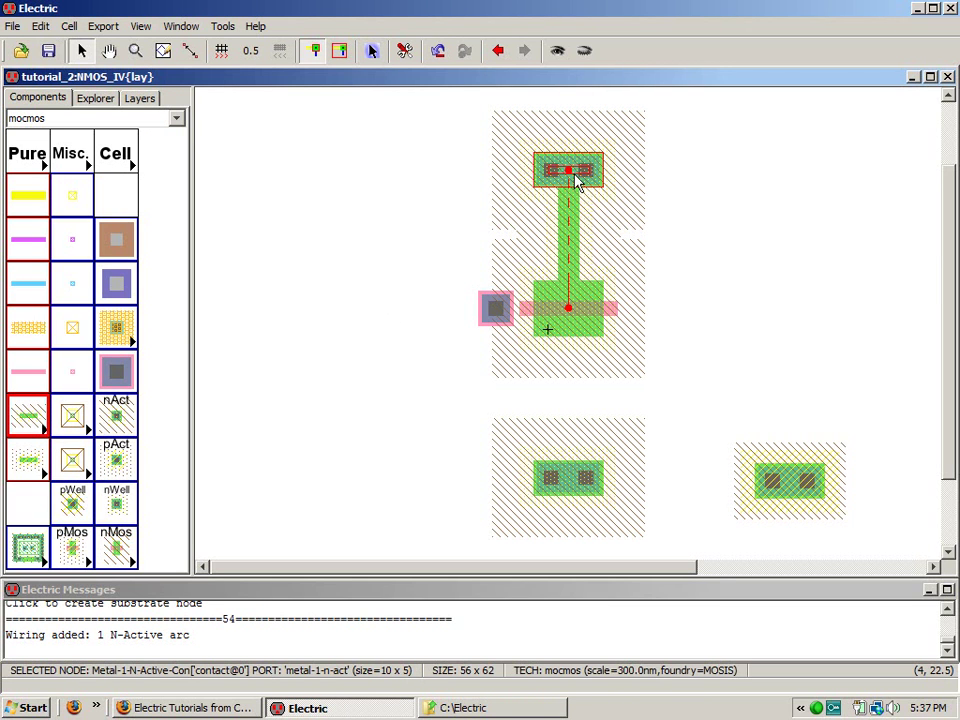
left_click_drag(591, 184, 598, 286)
key("ctrl+9")
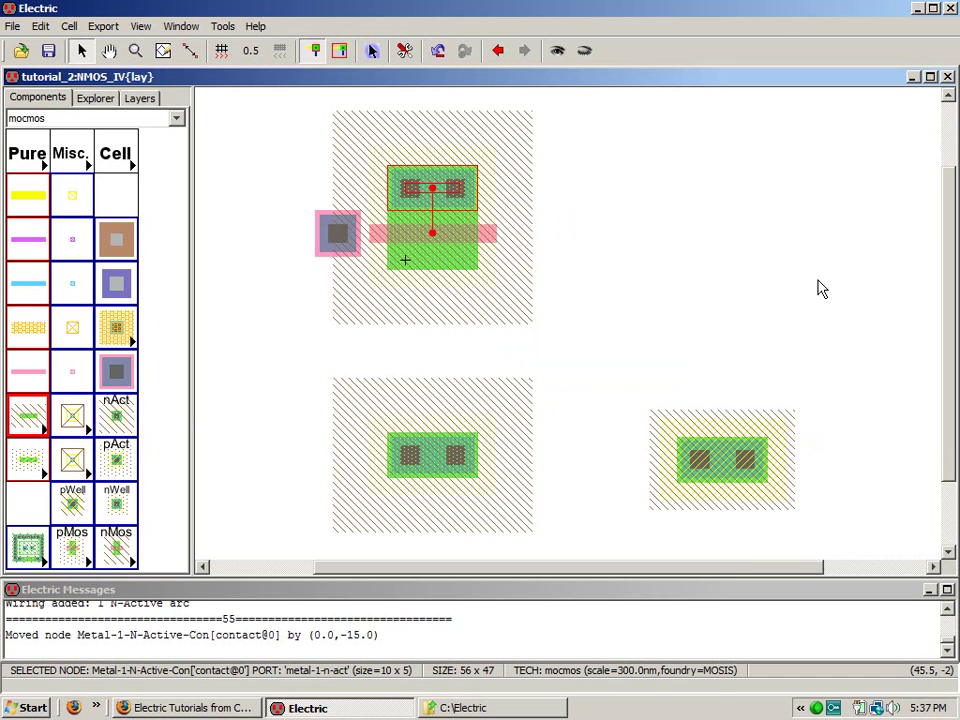
Step: Run a design rule check on the NMOS_IV layout and highlight the first reported error
key("F6")
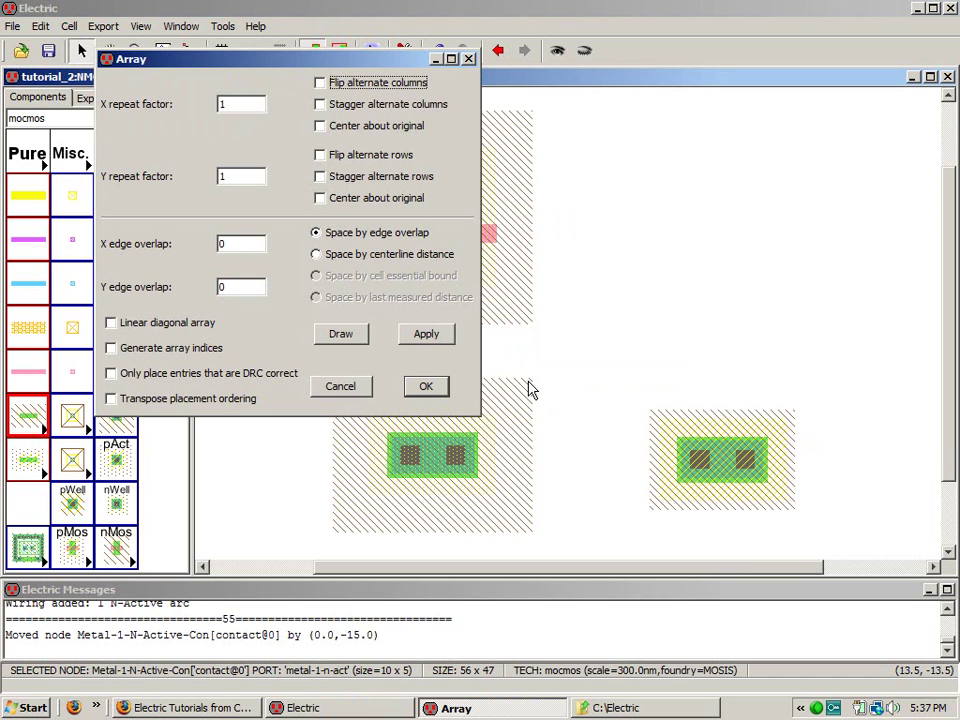
left_click(359, 388)
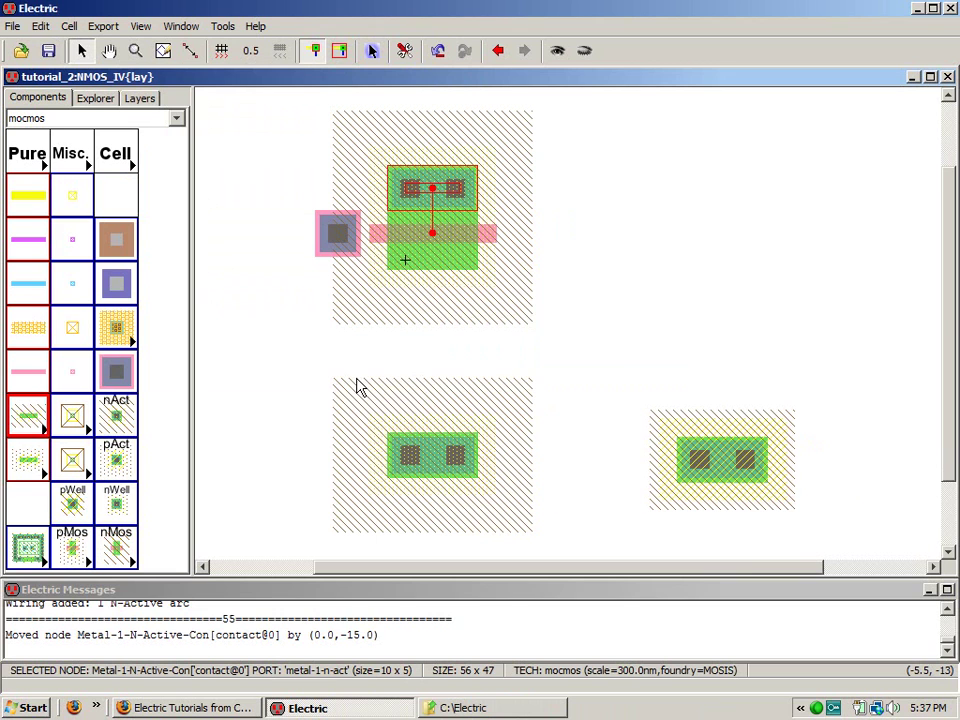
key("F5")
left_click(478, 374)
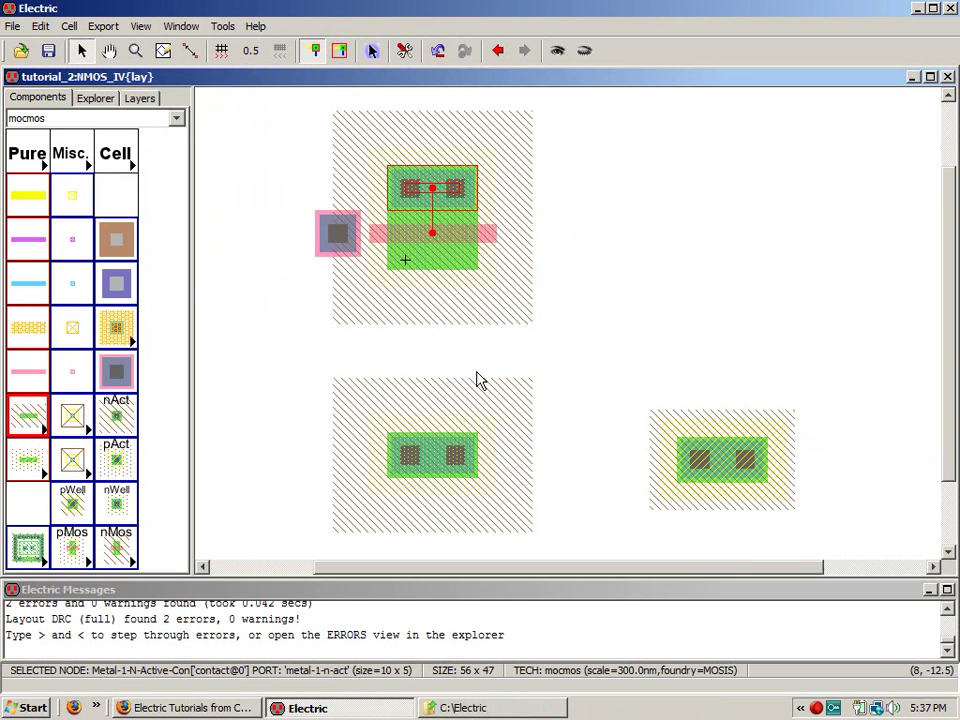
key("greater")
left_click(701, 270)
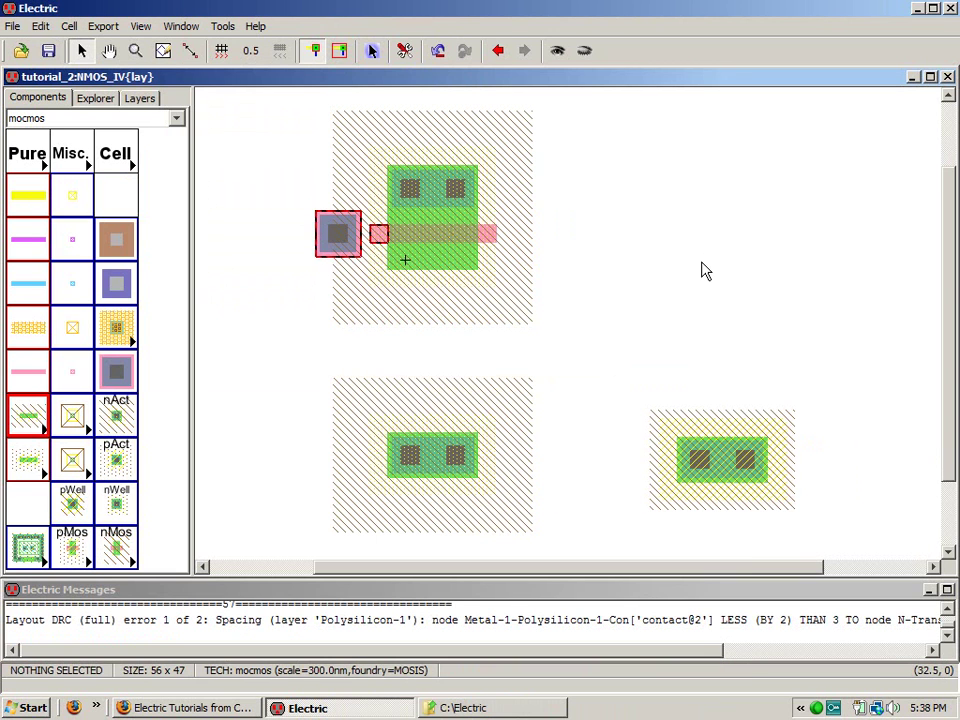
Step: Move the polysilicon contact 9.5 units further left of the transistor and rerun the design rule check
left_click_drag(324, 245, 250, 252)
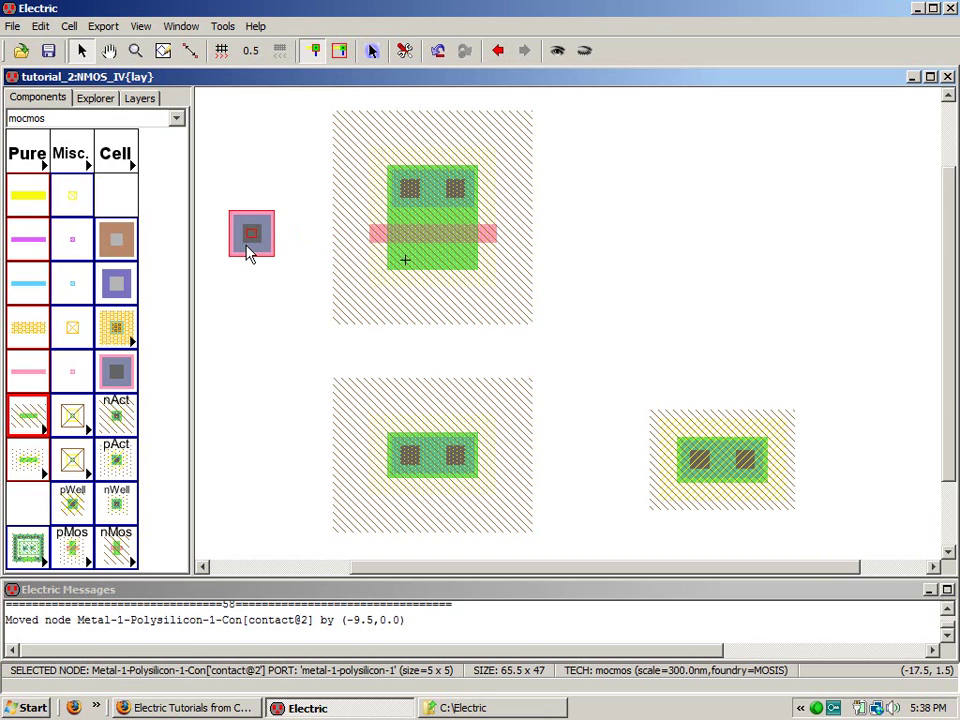
left_click(288, 324)
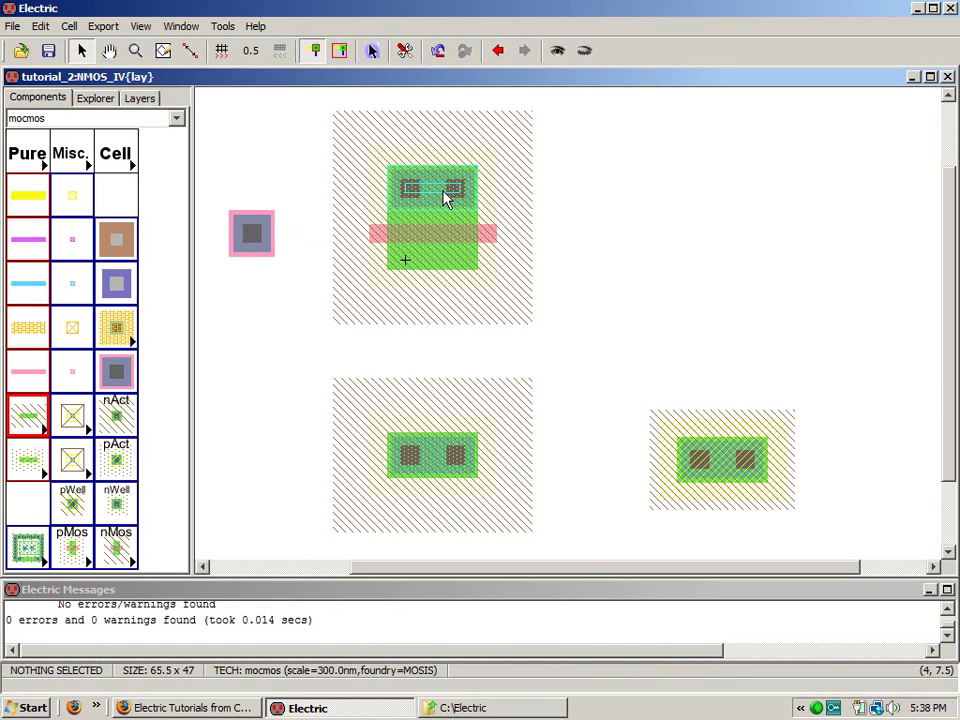
Step: Add a SPICE model to the layout's nMOS transistor and set its text to NMOS
left_click(430, 240)
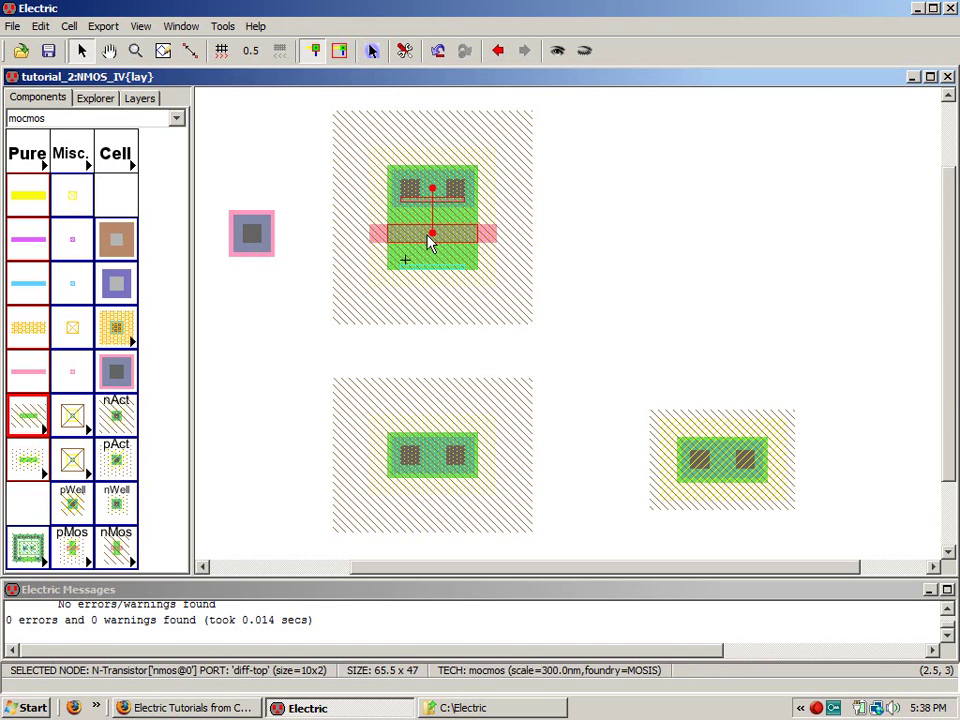
left_click(223, 26)
mouse_move(258, 84)
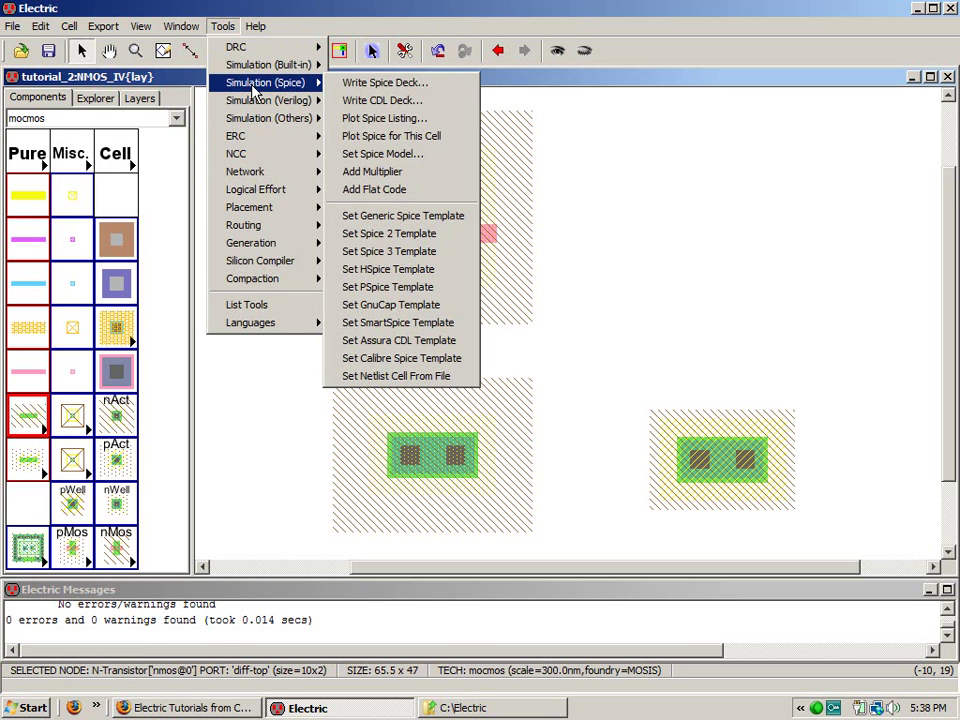
left_click(400, 154)
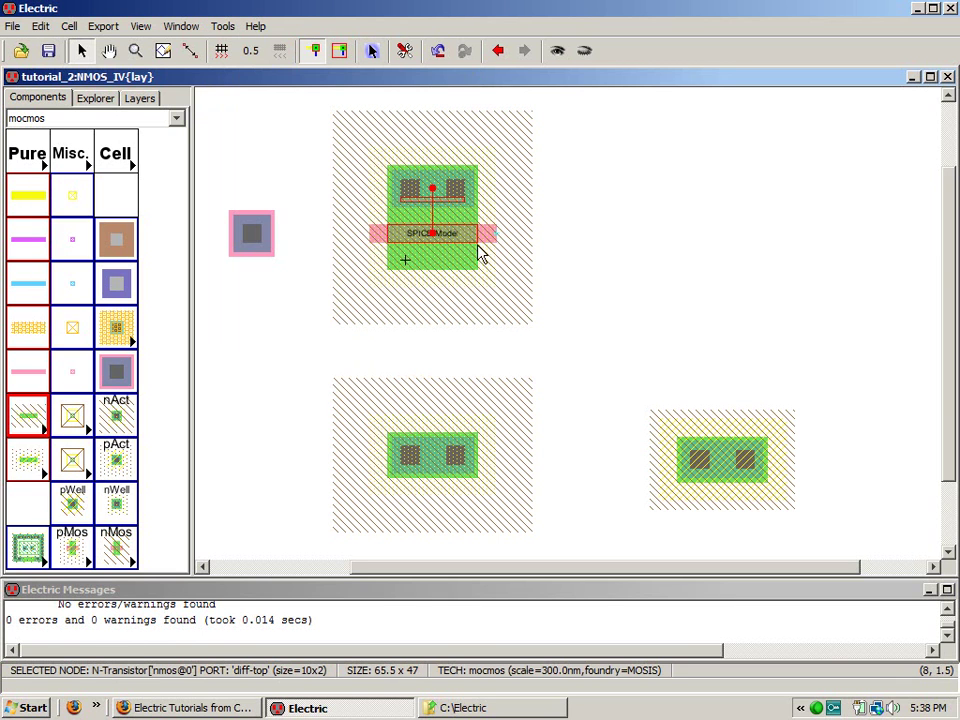
left_click(441, 240)
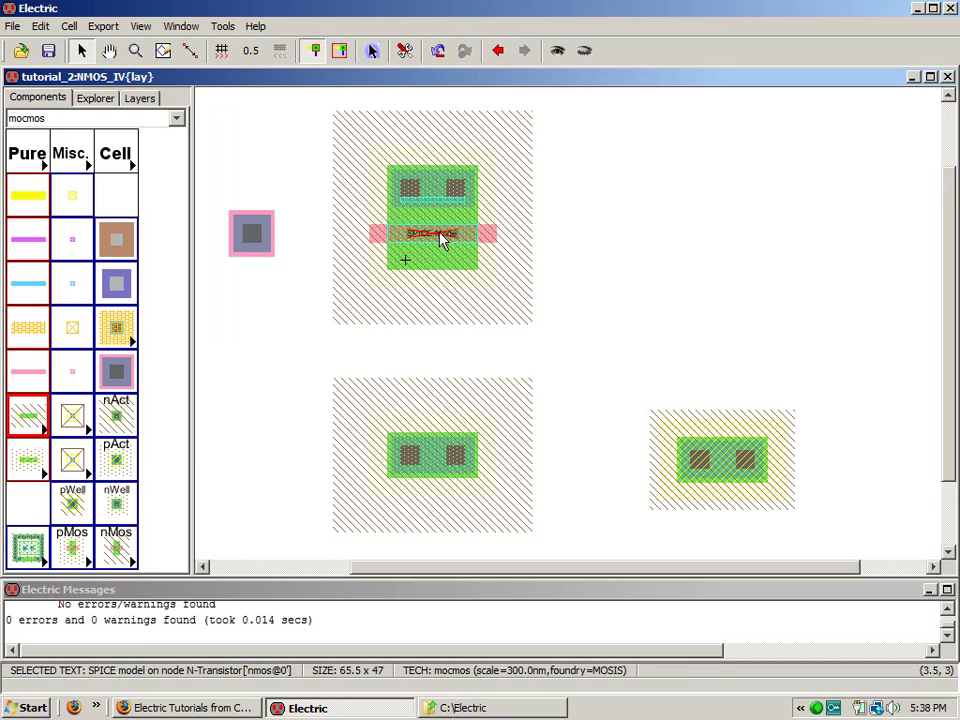
key("ctrl+i")
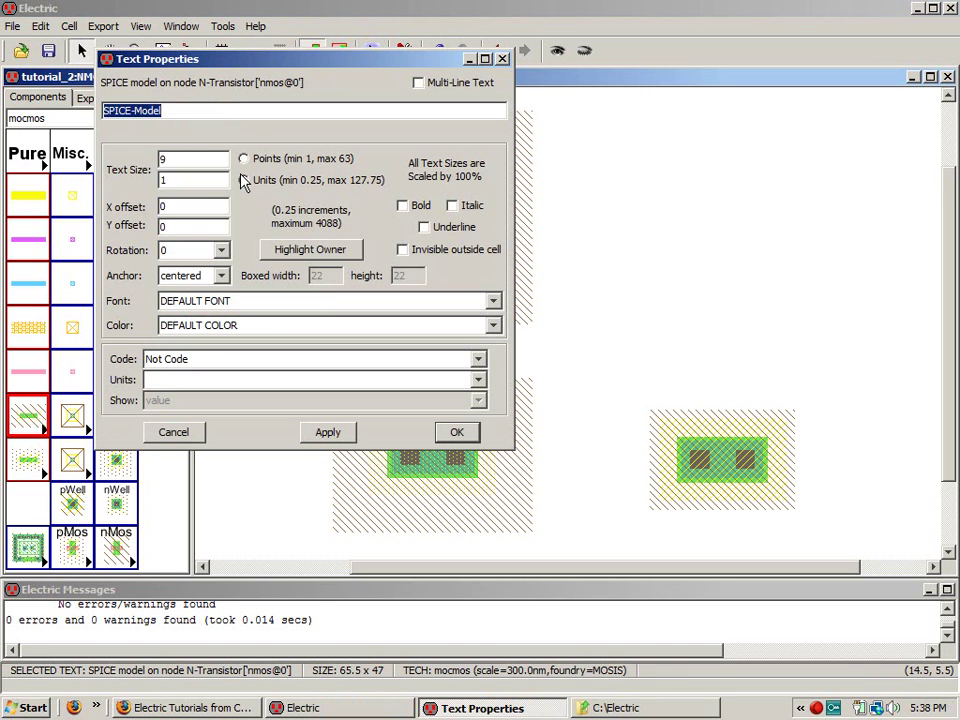
type("NMOS")
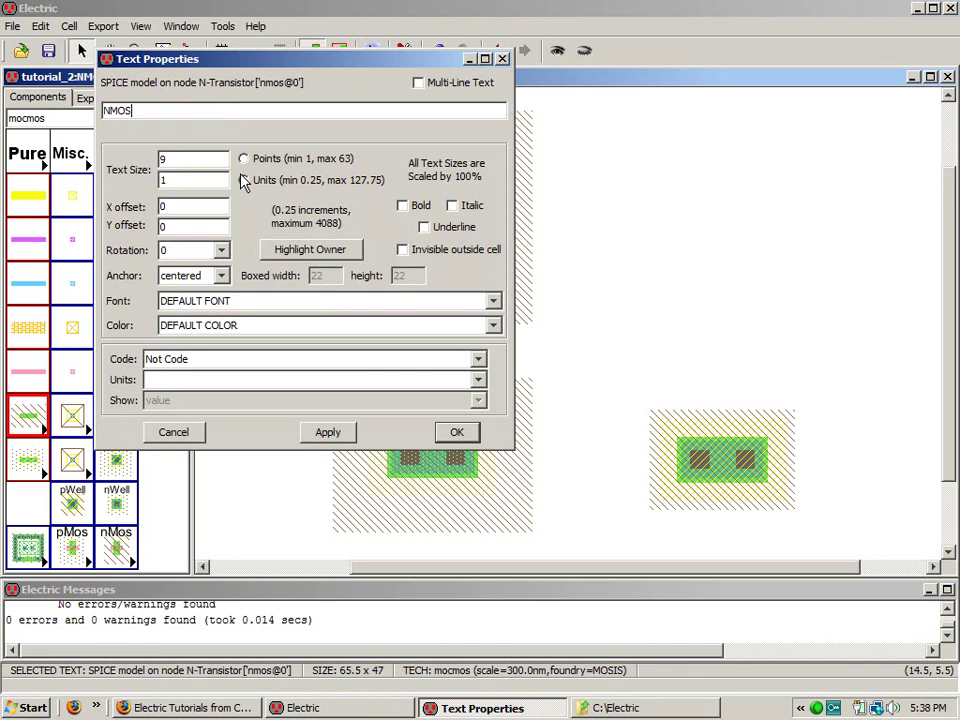
key("Return")
left_click(735, 253)
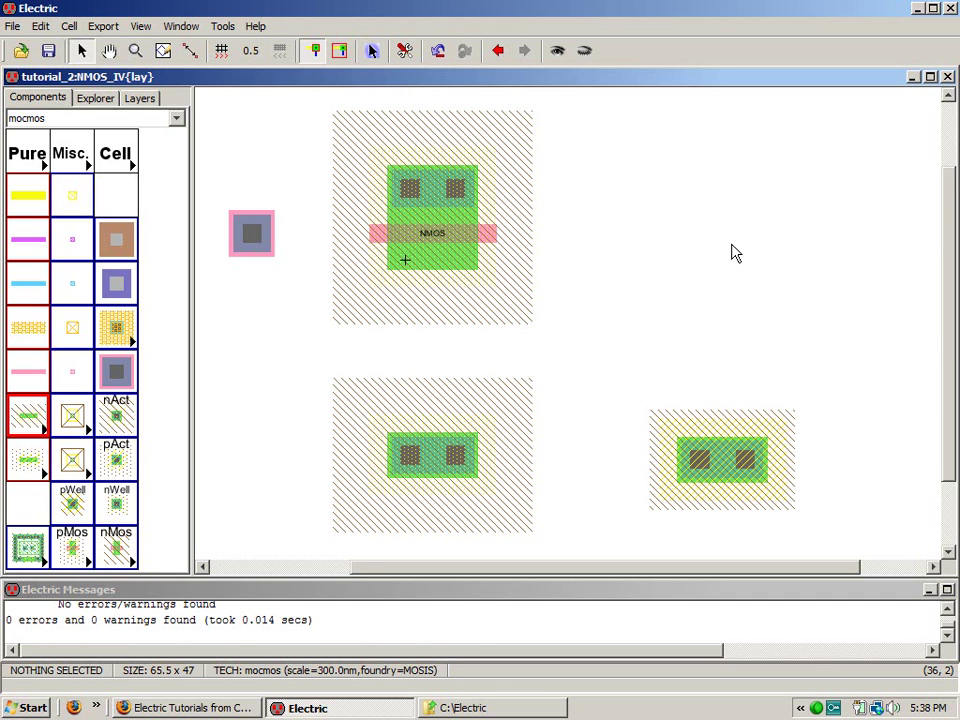
Step: Wire the lower nAct contact to the transistor's lower diffusion with an N-Active arc
left_click(446, 446)
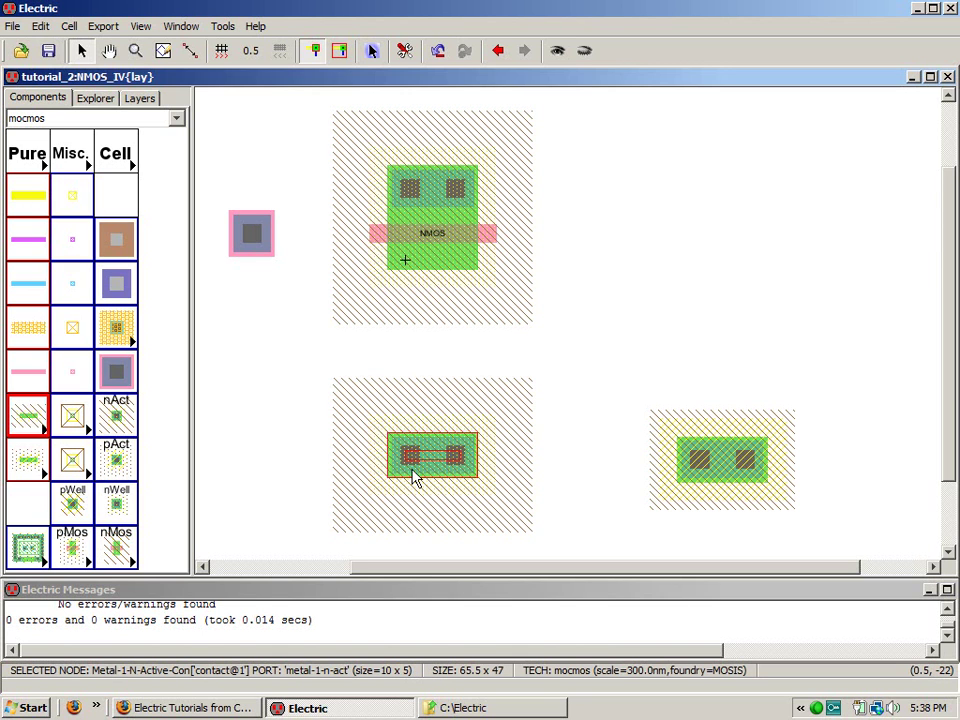
right_click_drag(433, 272, 435, 272)
left_click(709, 286)
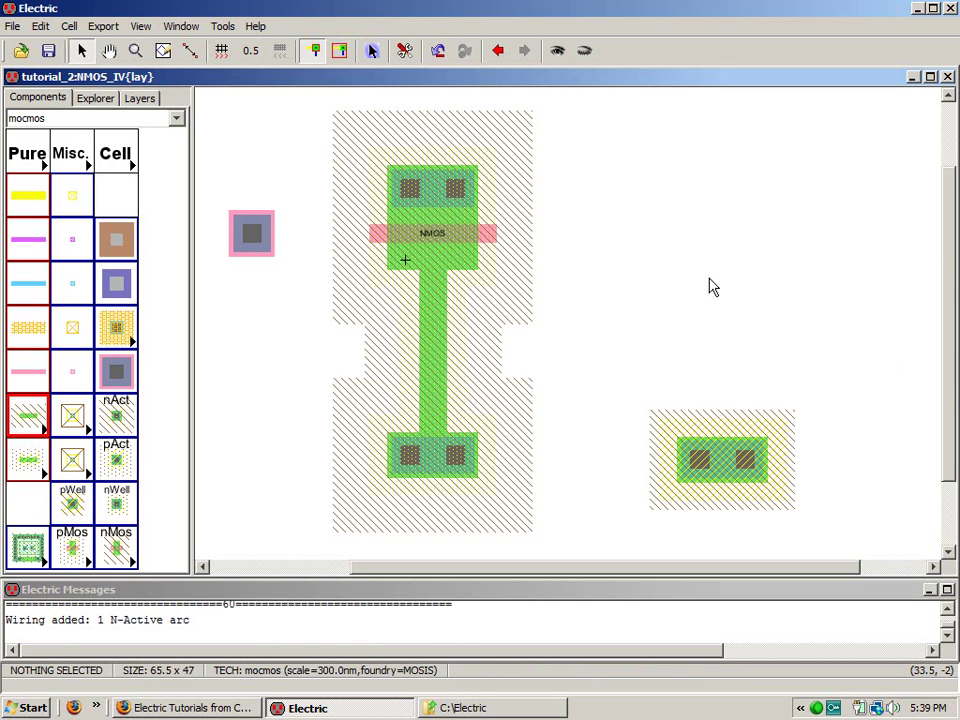
Step: Delete the lower N-Active arc and rewire the lower nAct contact to the transistor from about 5 units further right
left_click(437, 349)
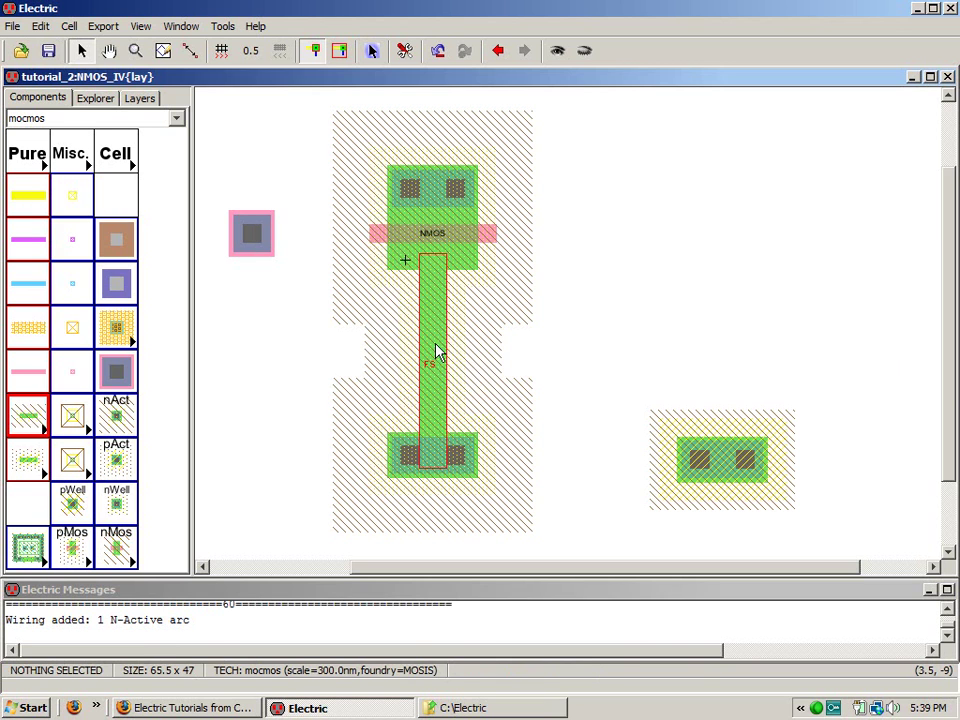
key("Delete")
left_click_drag(443, 446, 476, 447)
right_click_drag(469, 278, 456, 272)
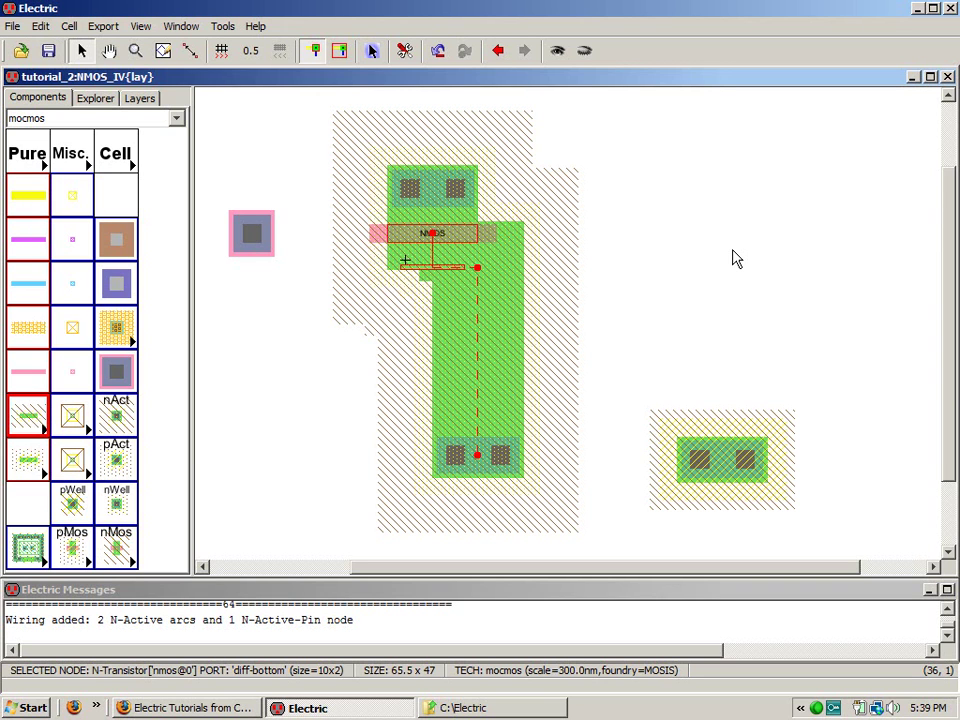
Step: Nudge the lower nAct contact about 8.5 units left and back right to see how its N-Active arc follows
left_click_drag(611, 144, 340, 405)
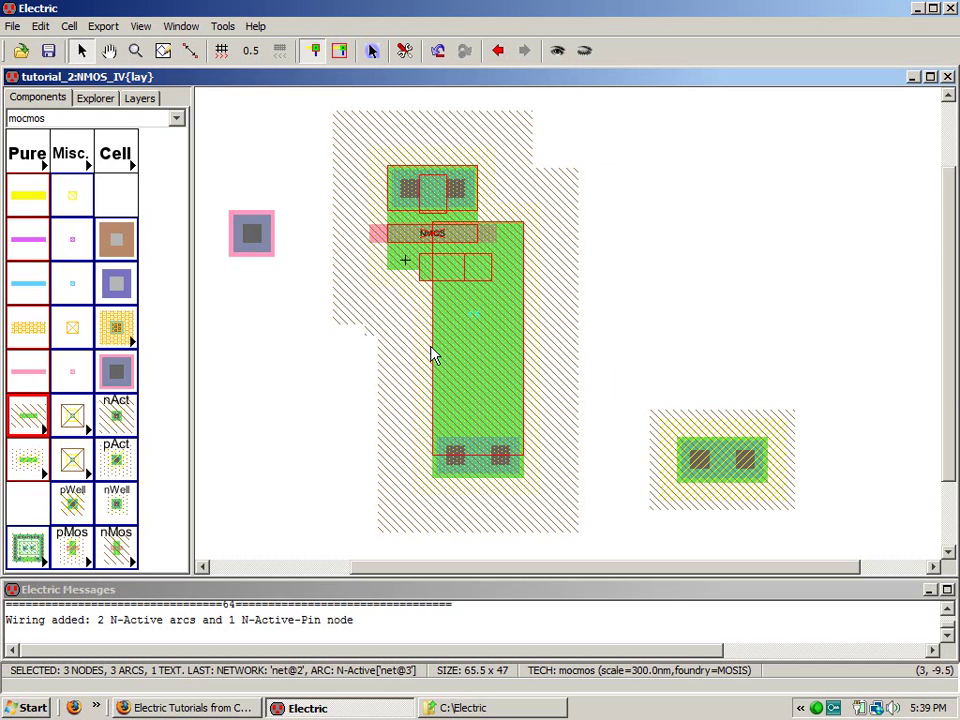
left_click(793, 240)
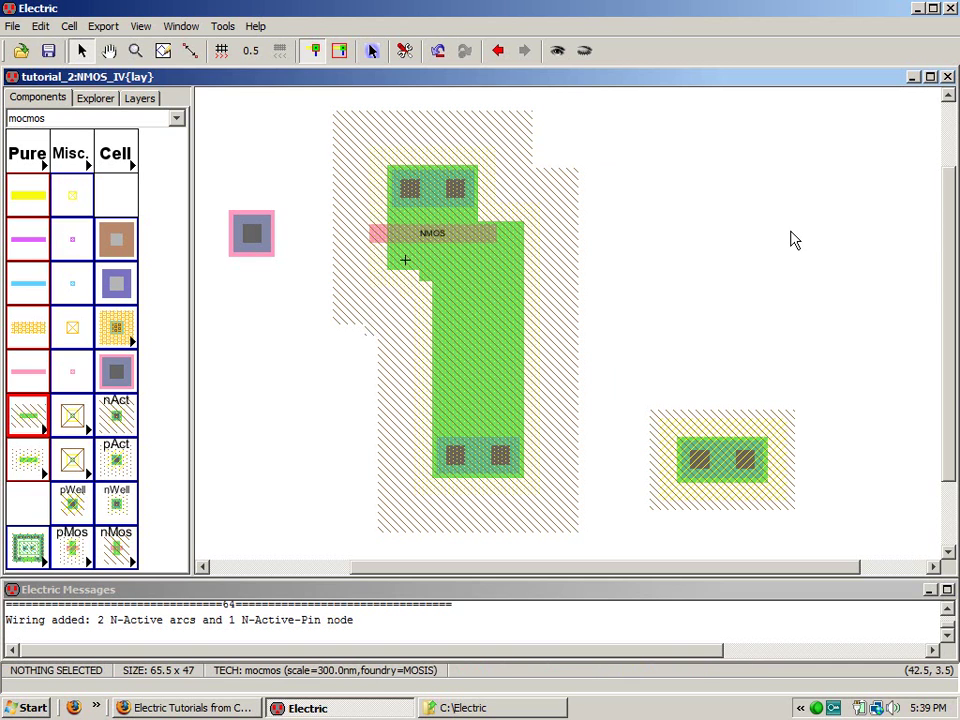
left_click(476, 480)
key("Left")
key("Left")
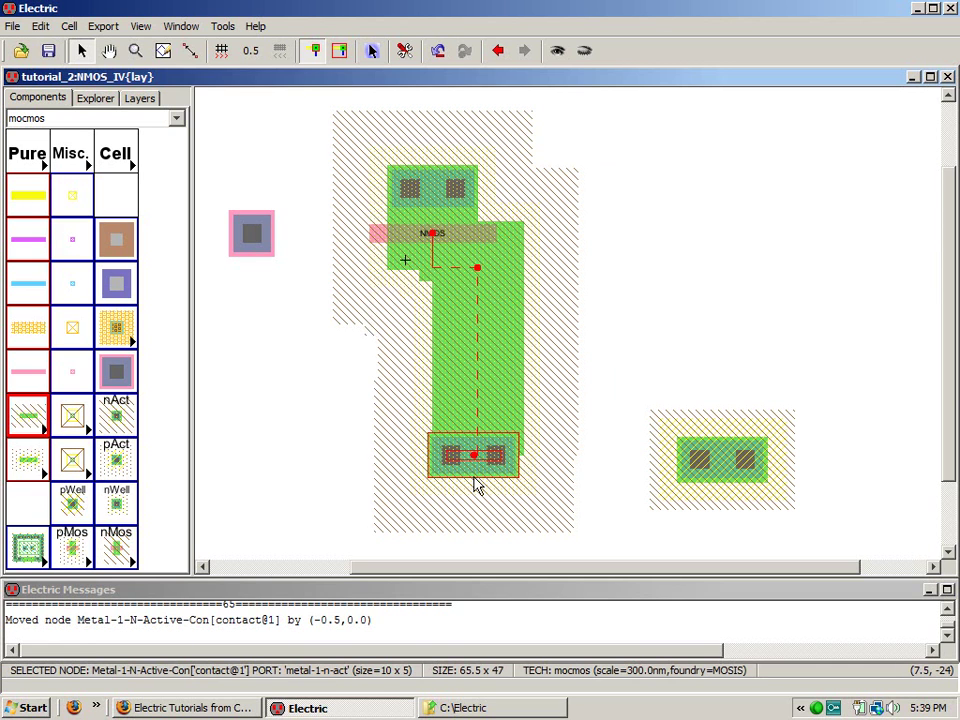
key("Left")
key("Left")
key("Left")
key("Left")
key("Left")
key("Left")
key("Left")
key("Left")
key("Left")
key("Left")
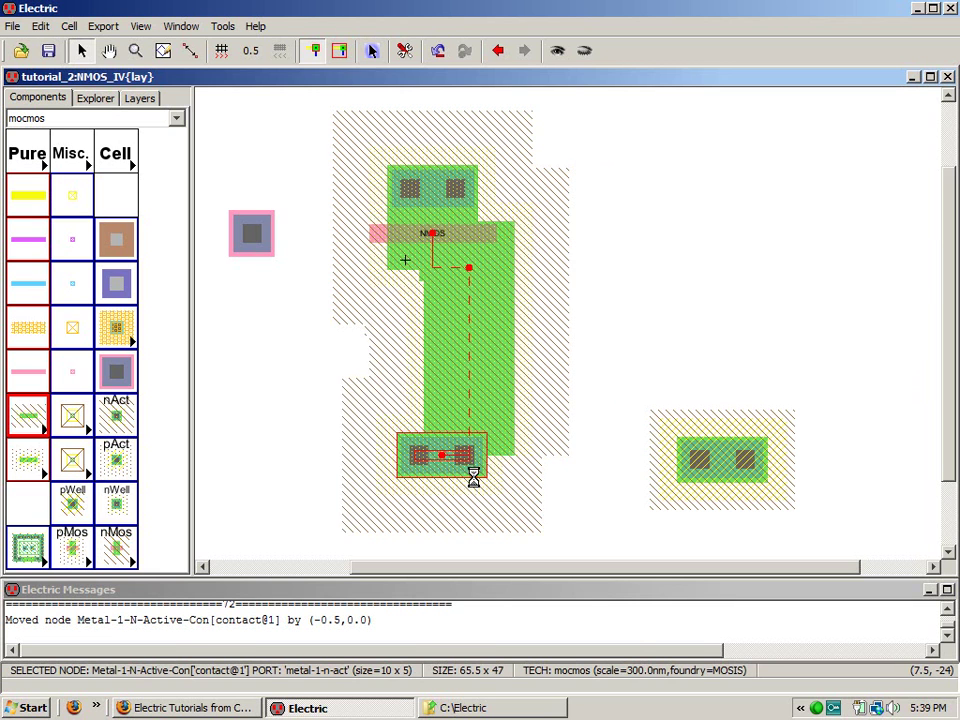
key("Left")
key("Left")
key("Left")
key("Left")
key("Left")
key("Left")
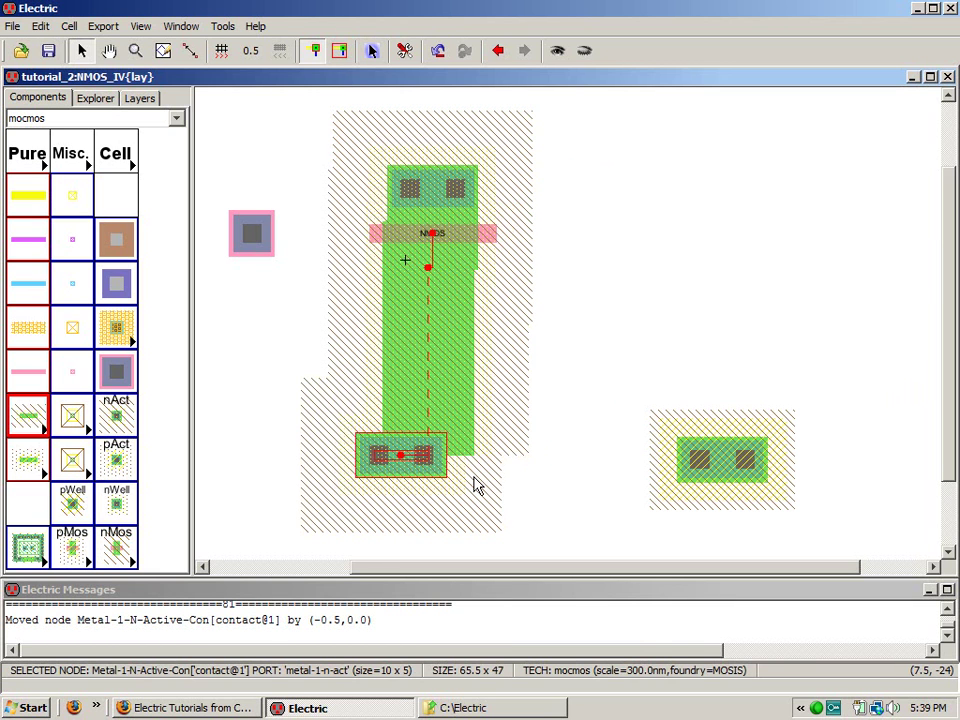
key("Right")
key("Right")
key("Right")
key("Right")
key("Right")
key("Right")
key("Right")
key("Right")
key("Right")
key("Right")
key("Right")
key("Right")
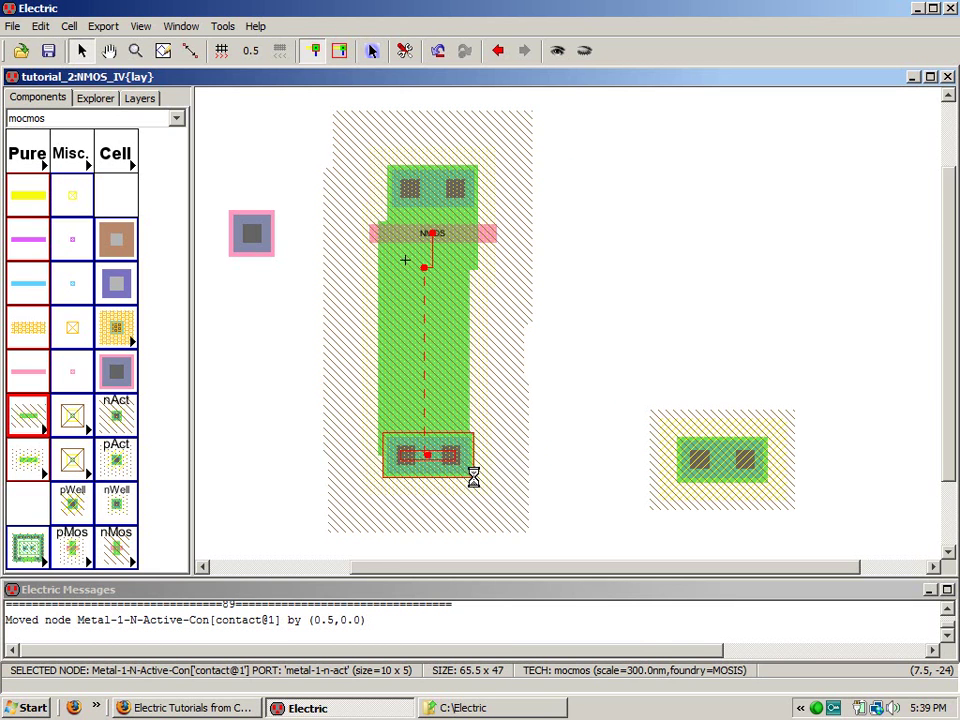
key("Right")
key("Right")
key("Right")
key("Right")
key("Right")
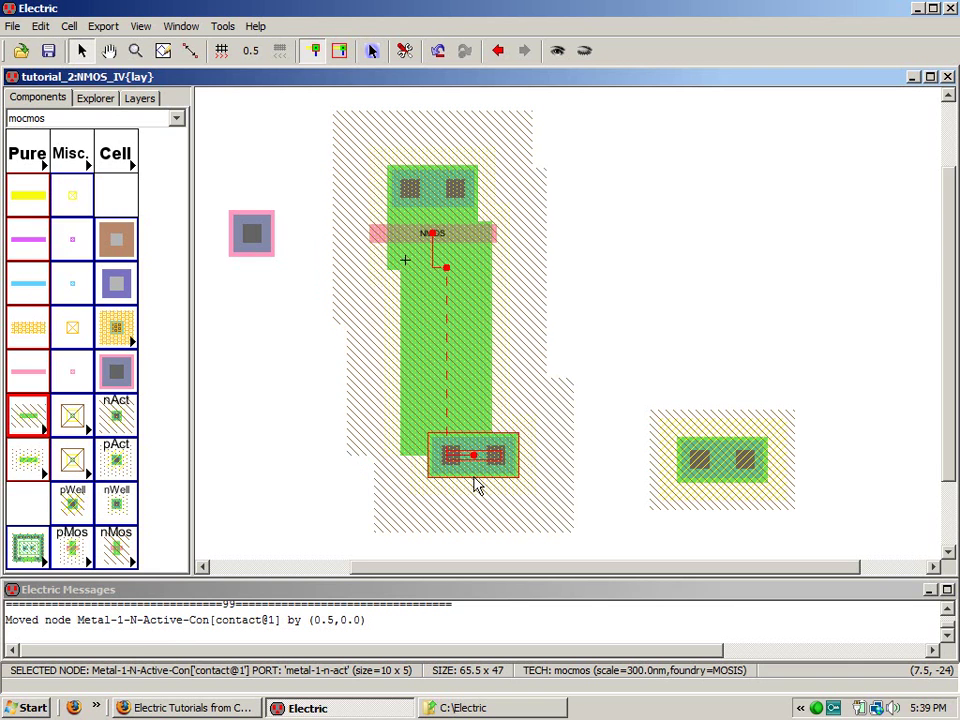
Step: Undo all the trial sideways moves of the lower nAct contact
key("ctrl+z")
key("ctrl+z")
key("ctrl+z")
key("ctrl+z")
key("ctrl+z")
key("ctrl+z")
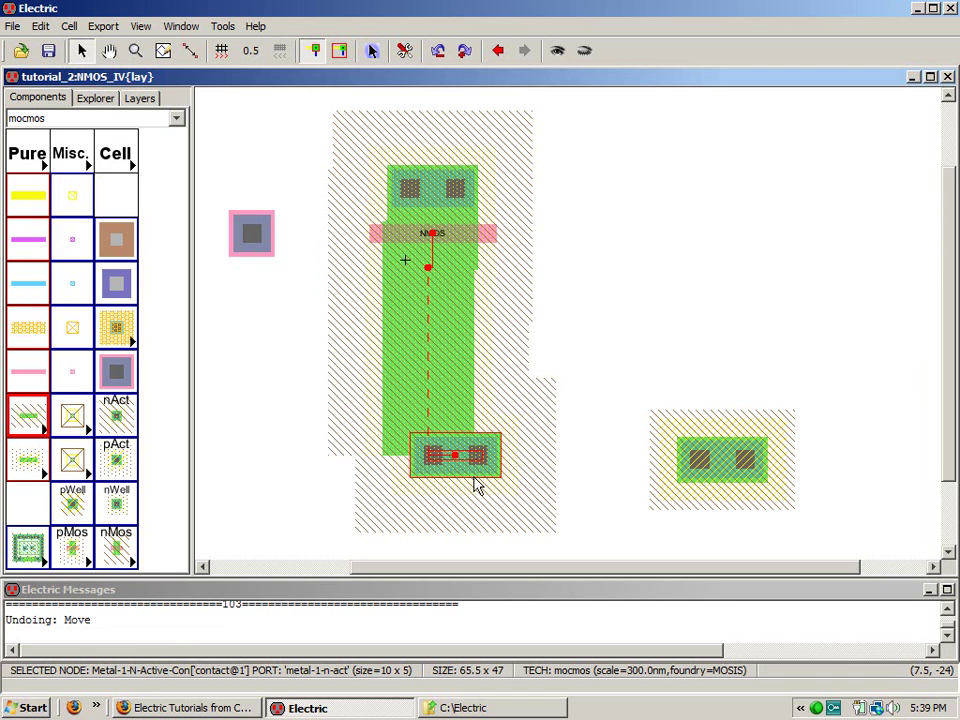
key("ctrl+z")
key("ctrl+z")
key("ctrl+z")
key("ctrl+z")
key("ctrl+z")
key("ctrl+z")
key("ctrl+z")
key("ctrl+z")
key("ctrl+z")
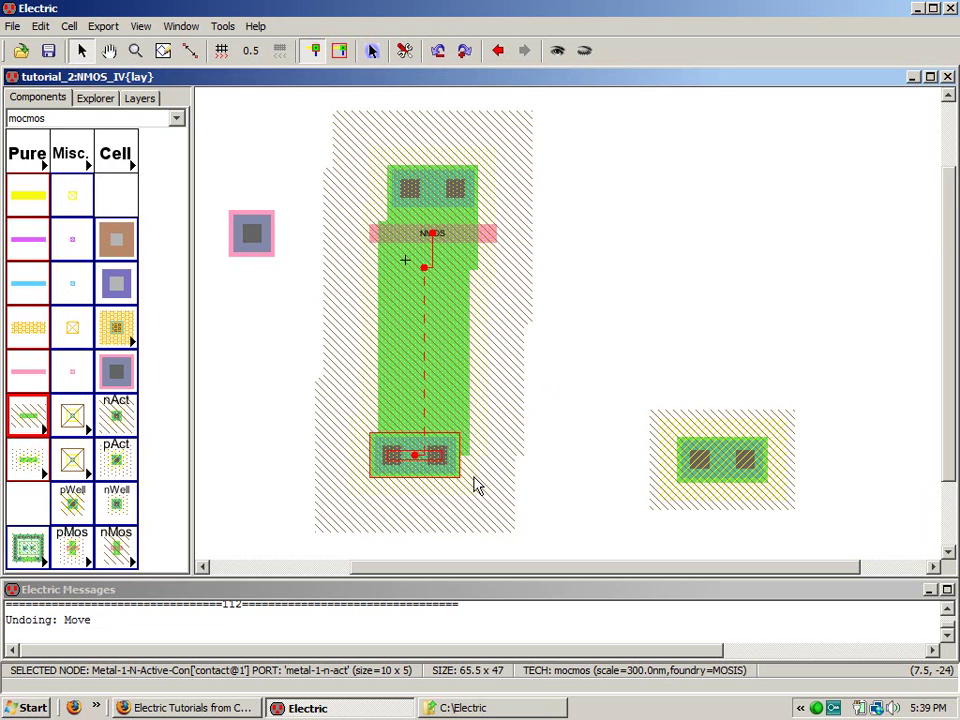
key("ctrl+z")
key("ctrl+z")
key("ctrl+z")
key("ctrl+z")
key("ctrl+z")
key("ctrl+z")
key("ctrl+z")
key("ctrl+z")
key("ctrl+z")
key("ctrl+z")
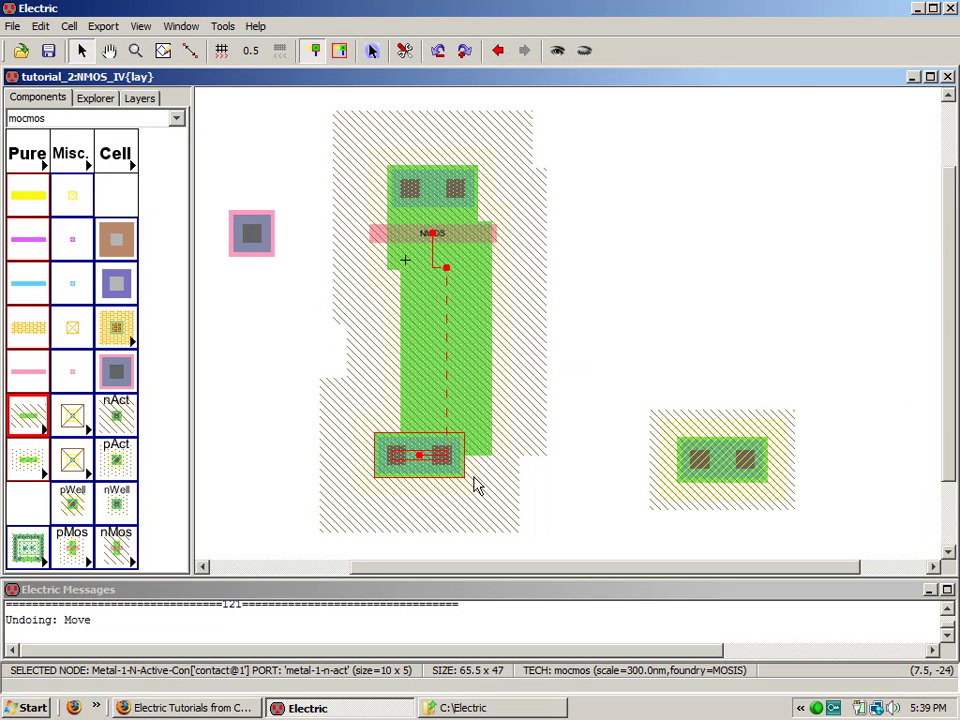
key("ctrl+z")
key("ctrl+z")
key("ctrl+z")
key("ctrl+z")
key("ctrl+z")
key("ctrl+z")
key("ctrl+z")
key("ctrl+z")
key("ctrl+z")
key("ctrl+z")
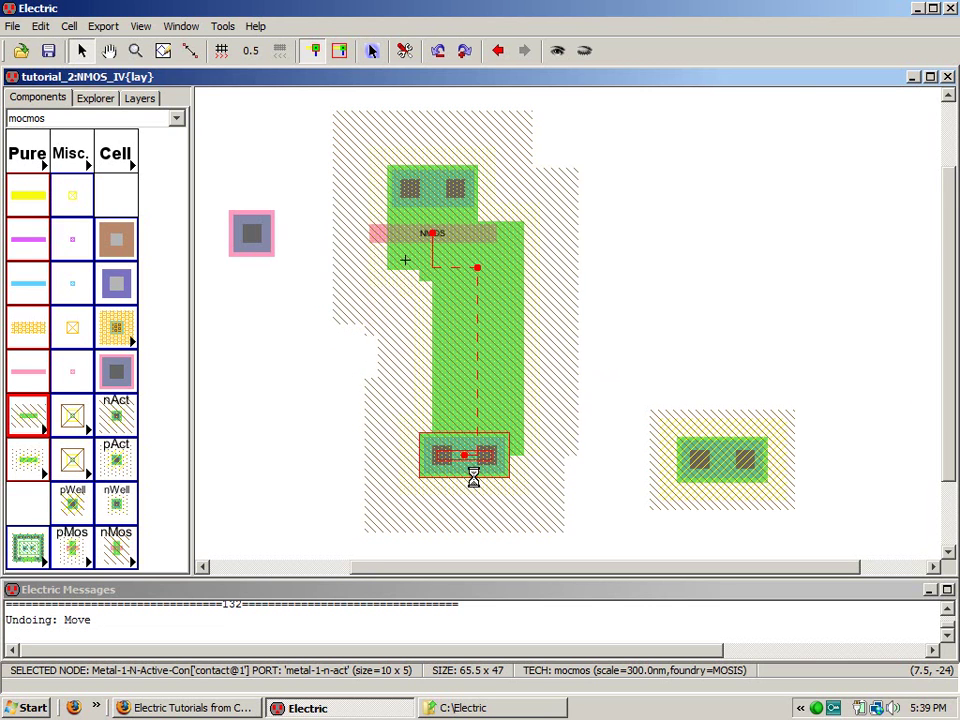
Step: Make the long vertical N-Active arc between the lower contact and the transistor rigid
left_click(462, 369)
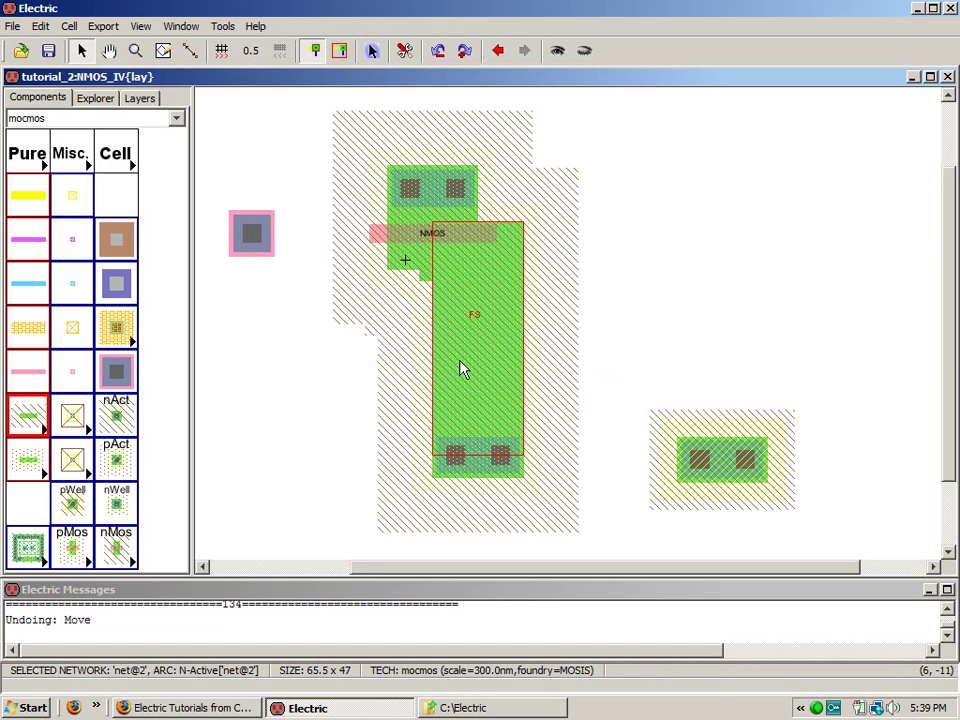
double_click(462, 369)
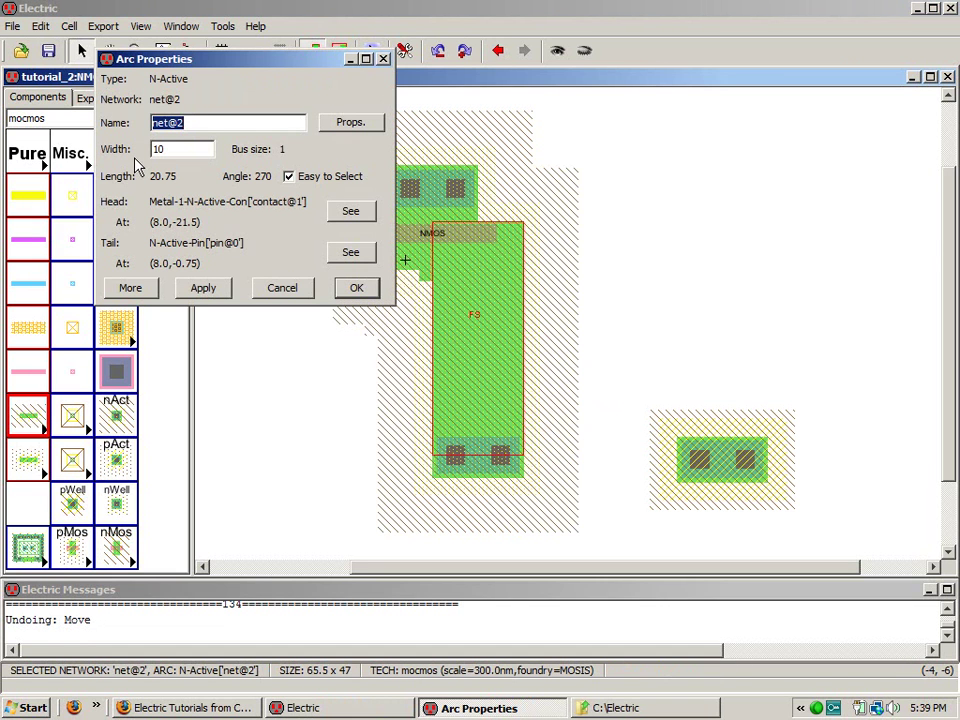
left_click(130, 287)
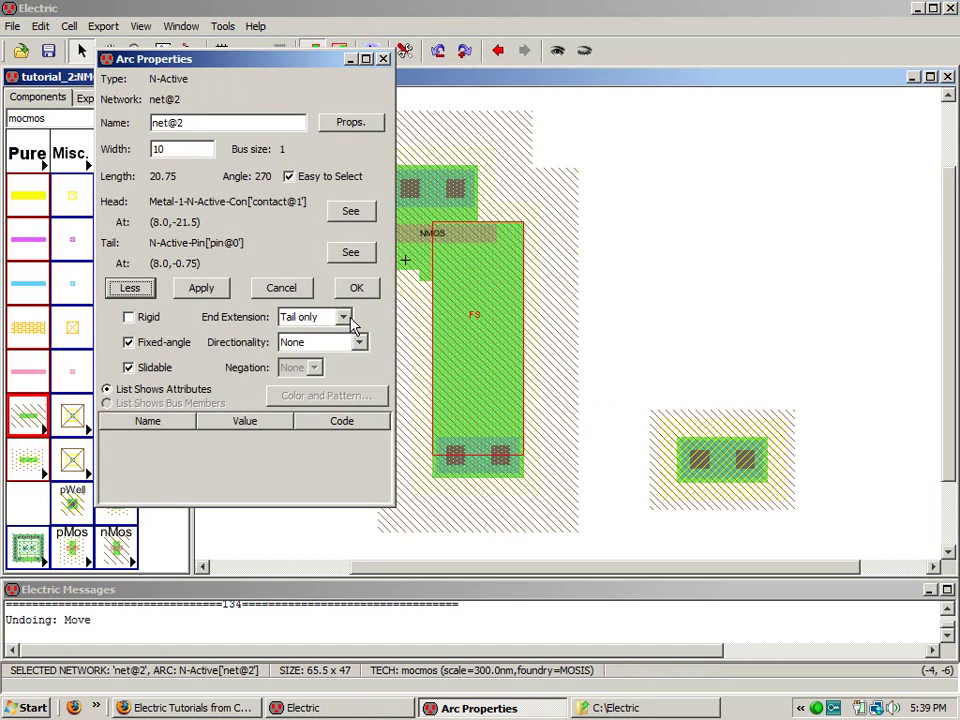
left_click(128, 317)
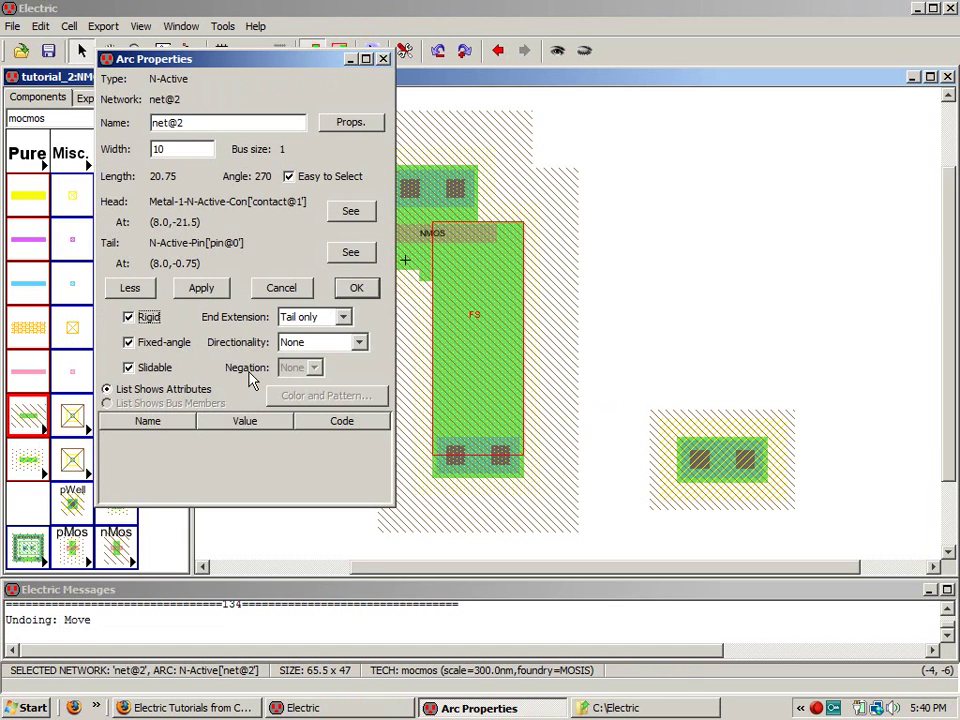
left_click(356, 288)
Step: Move the rigid vertical N-Active arc, together with its lower contact, 4.5 units left
key("Left")
key("Left")
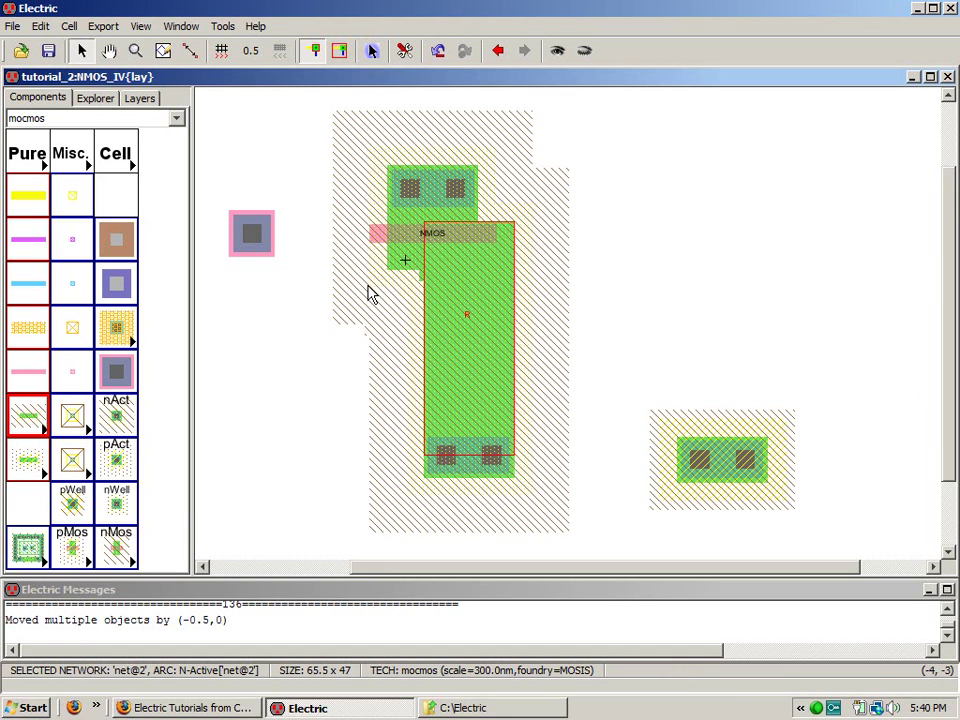
key("Left")
key("Left")
key("Left")
key("Left")
key("Left")
key("Left")
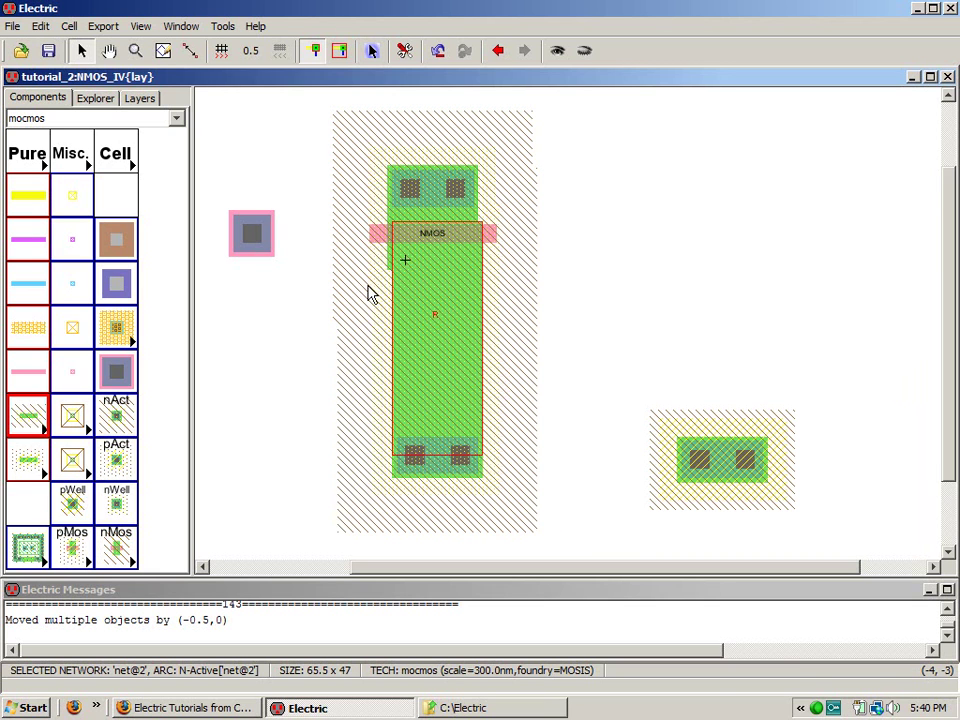
Step: Turn off the rigid constraint on the vertical N-Active arc
key("ctrl+i")
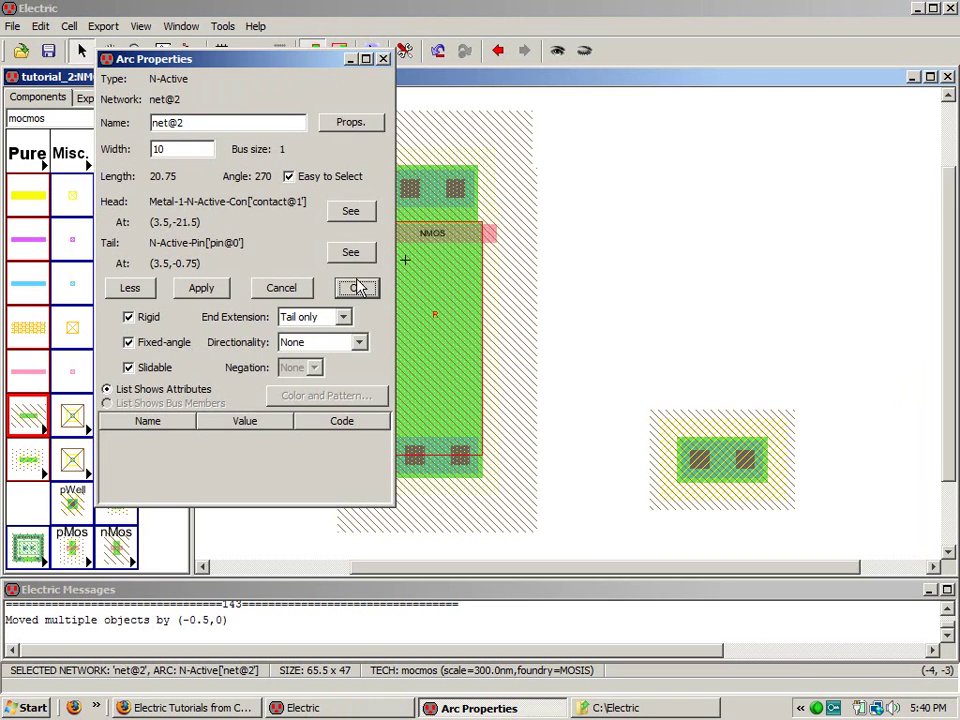
left_click(128, 317)
left_click(357, 288)
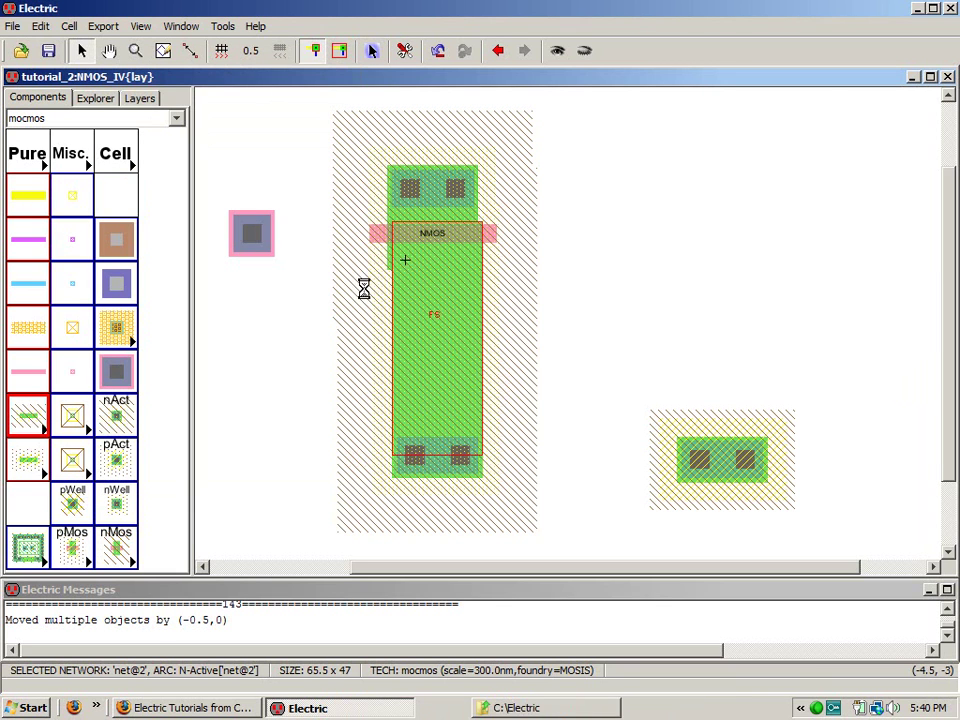
Step: Slide the lower nAct contact back and forth sideways to test how the non-rigid arc follows
left_click(443, 476)
key("Left")
key("Left")
key("Left")
key("Left")
key("Left")
key("Left")
key("Left")
key("Left")
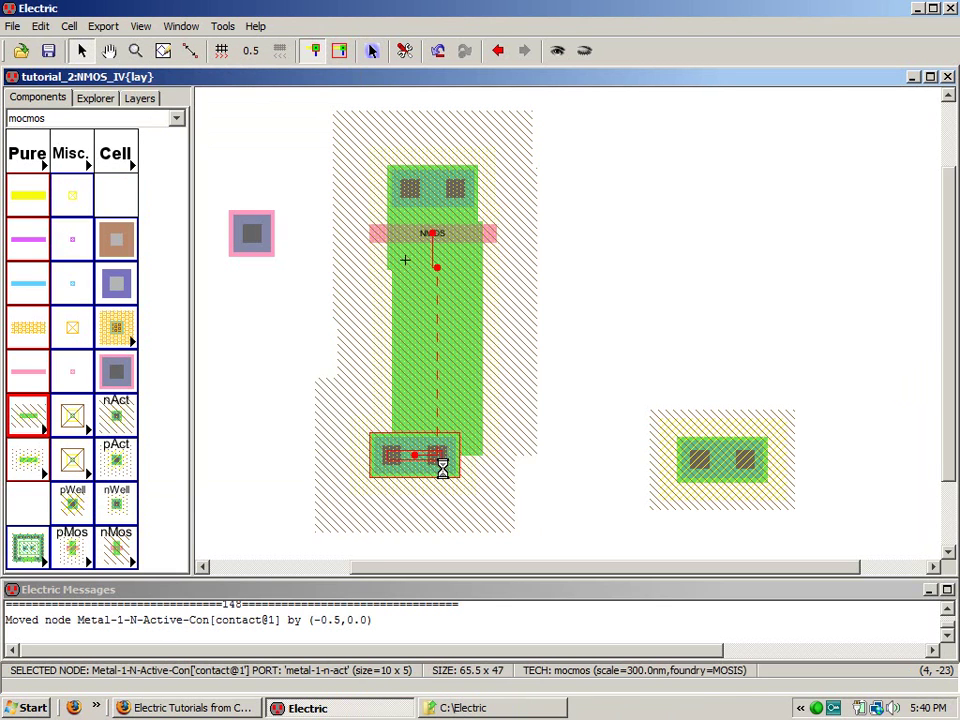
key("Right")
key("Right")
key("Right")
key("Right")
key("Right")
key("Right")
key("Right")
key("Right")
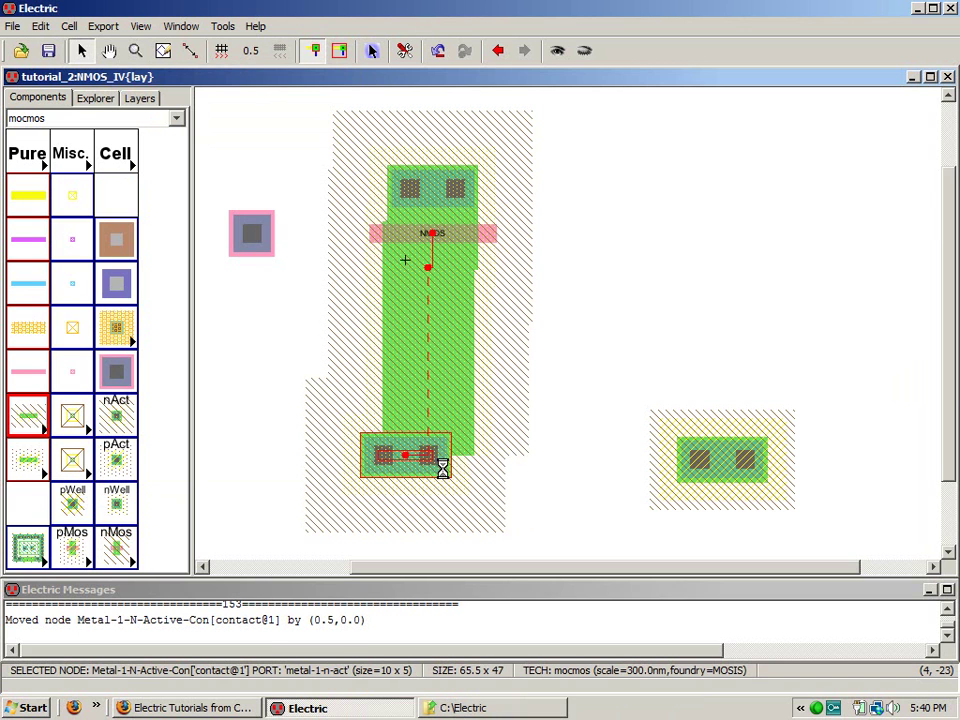
key("Right")
key("Right")
key("Right")
key("Right")
key("Right")
key("Right")
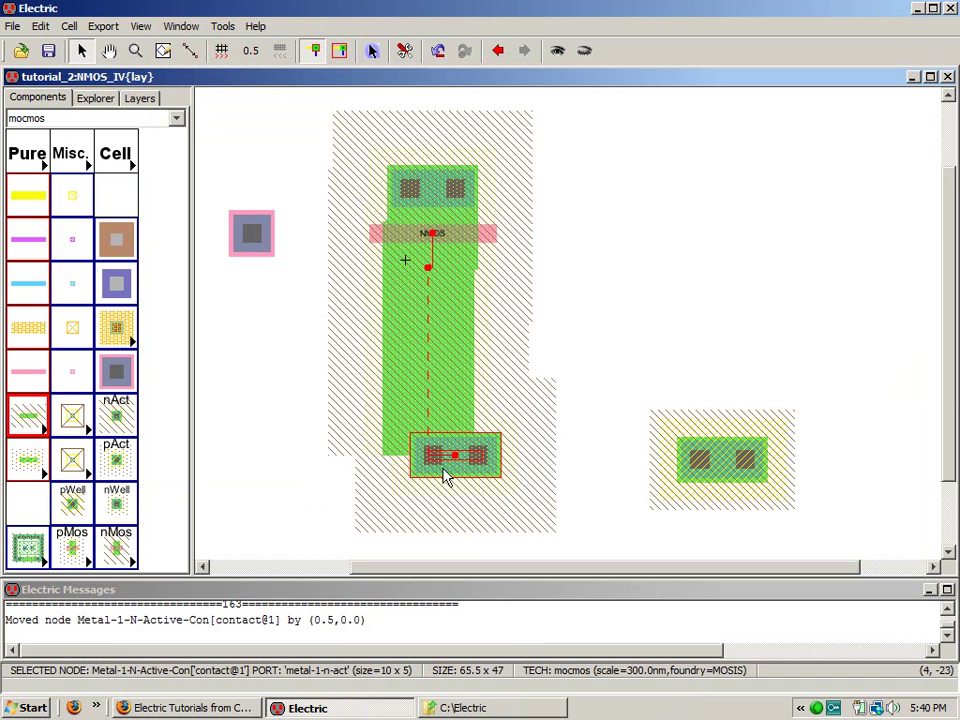
key("Left")
key("Left")
key("Left")
key("Left")
key("Left")
key("Left")
key("Left")
key("Left")
key("Left")
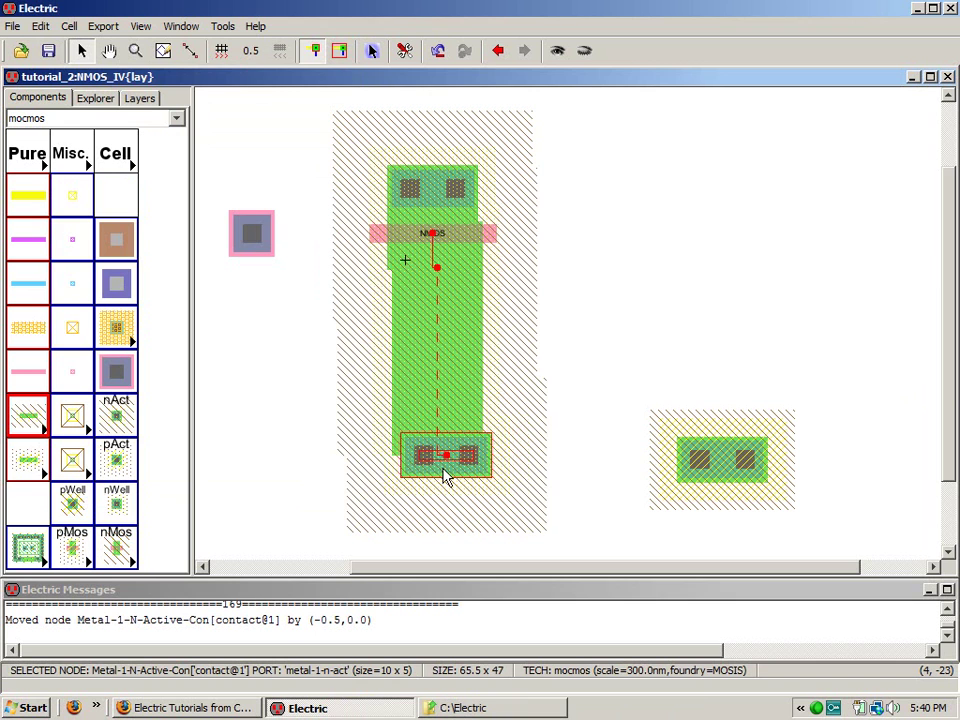
key("Left")
key("Left")
key("Left")
key("Left")
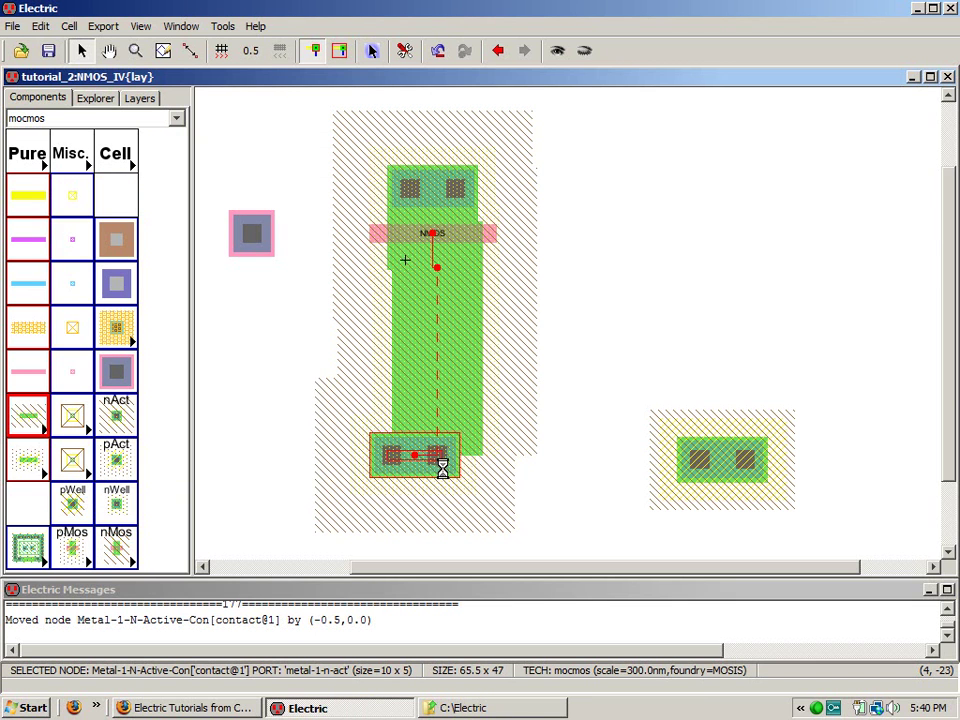
Step: Move the lower nAct contact about 2 units right so it lines up with the transistor and upper contact
key("Right")
key("Right")
key("Right")
key("Right")
key("Right")
key("Right")
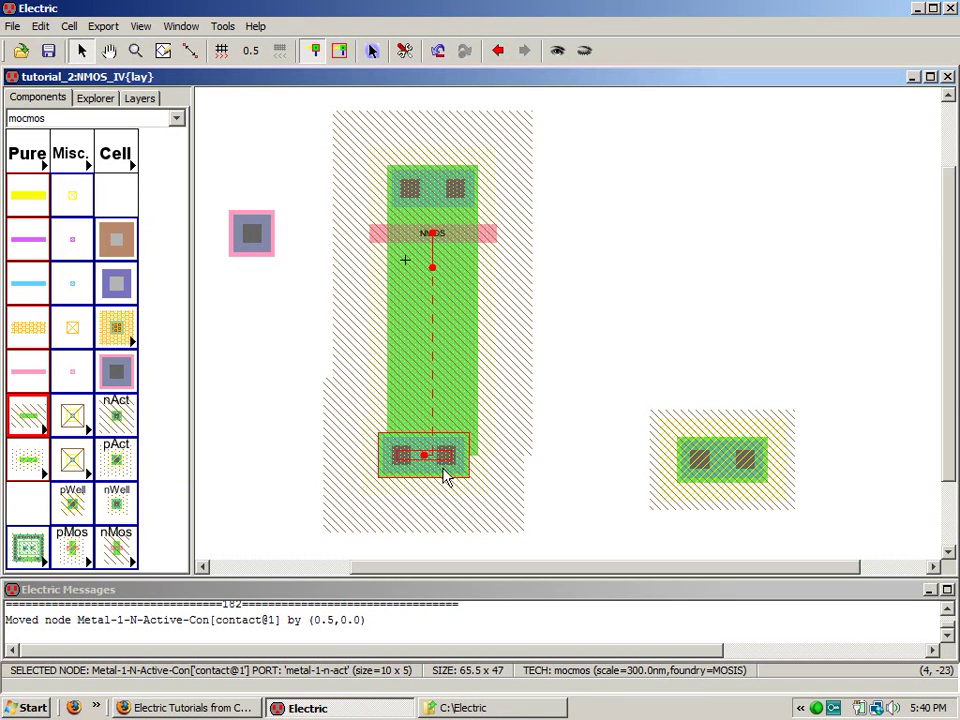
Step: Move the lower nAct contact 19.5 units up so it sits directly below the transistor's gate
key("Up")
key("Up")
key("Up")
key("Up")
key("Up")
key("Up")
key("Up")
key("Up")
key("Up")
key("Up")
key("Up")
key("Up")
key("Up")
key("Up")
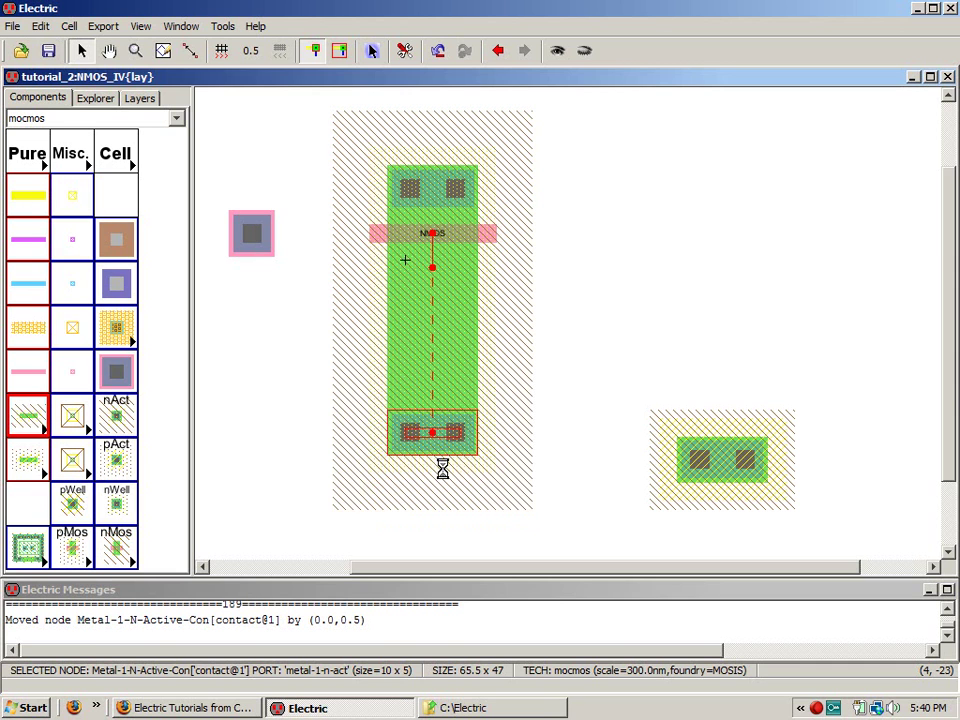
key("Up")
key("Up")
key("Up")
key("Up")
key("Up")
key("Up")
key("Up")
key("Up")
key("Up")
key("Up")
key("Up")
key("Up")
key("Up")
key("Up")
key("Up")
key("Up")
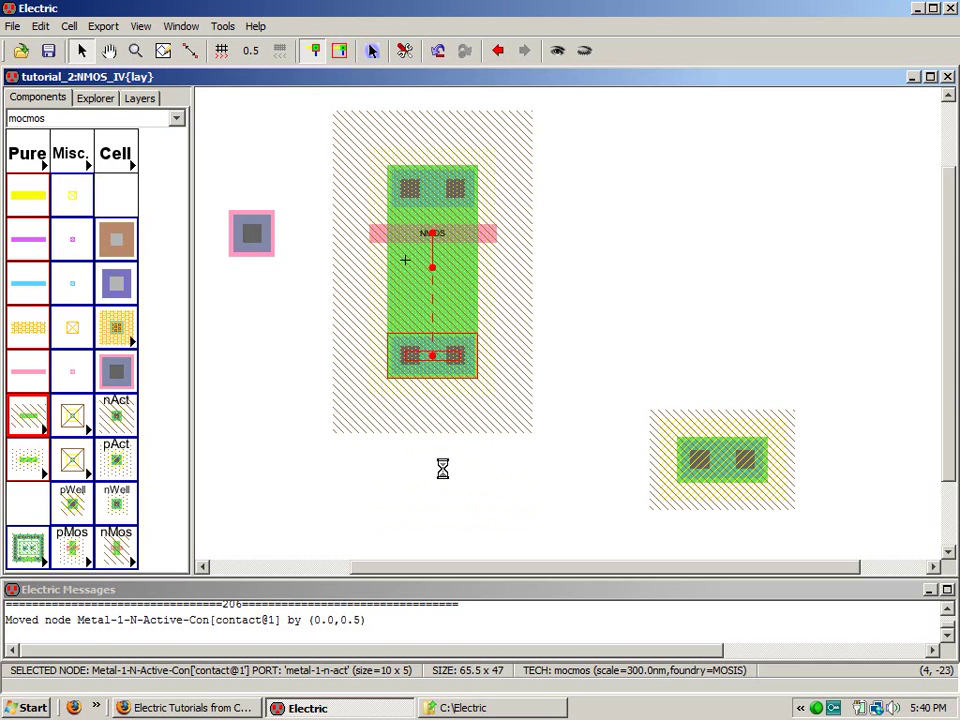
key("Up")
key("Up")
key("Up")
key("Up")
key("Up")
key("Up")
key("Up")
key("Up")
key("Up")
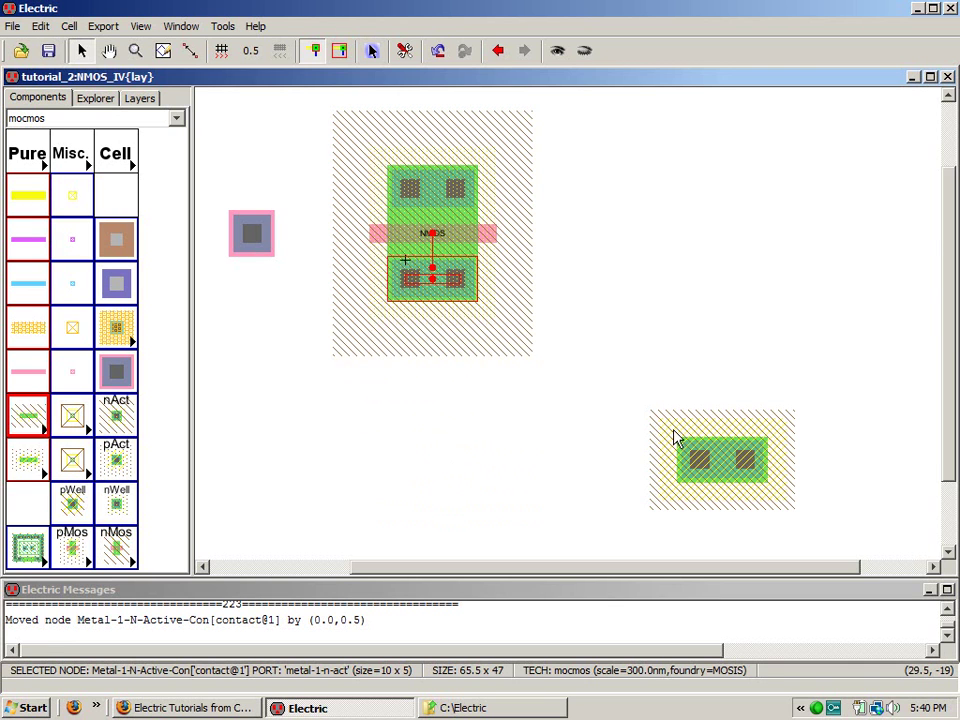
Step: Move the pWell contact 31 units left and 1 unit up, placing it beneath the transistor
left_click_drag(731, 476, 450, 465)
left_click(619, 439)
left_click_drag(621, 379, 312, 135)
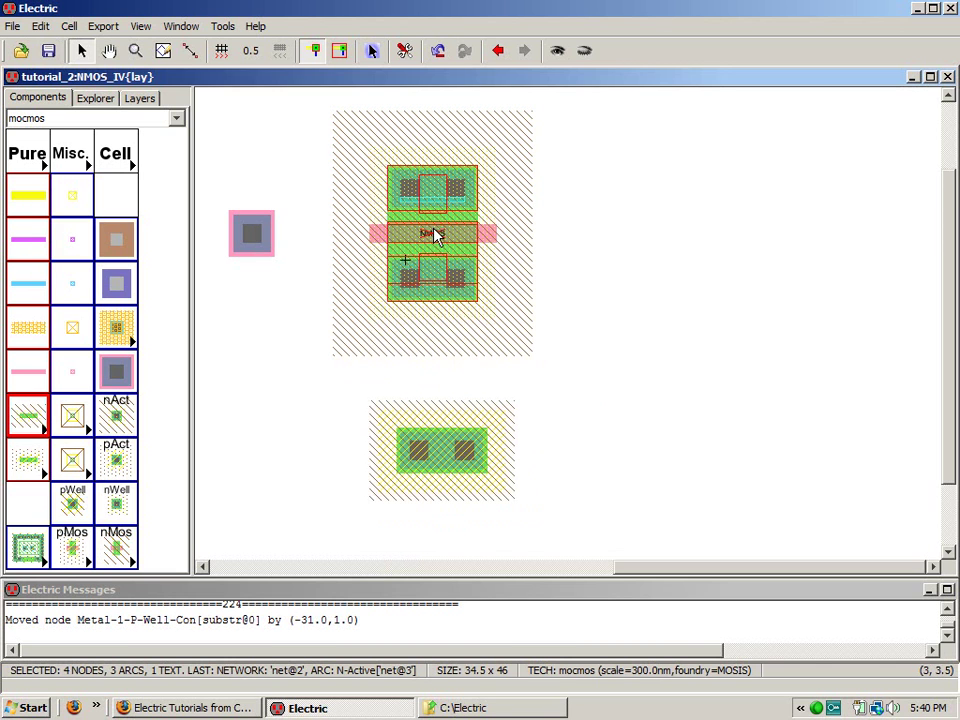
left_click(676, 279)
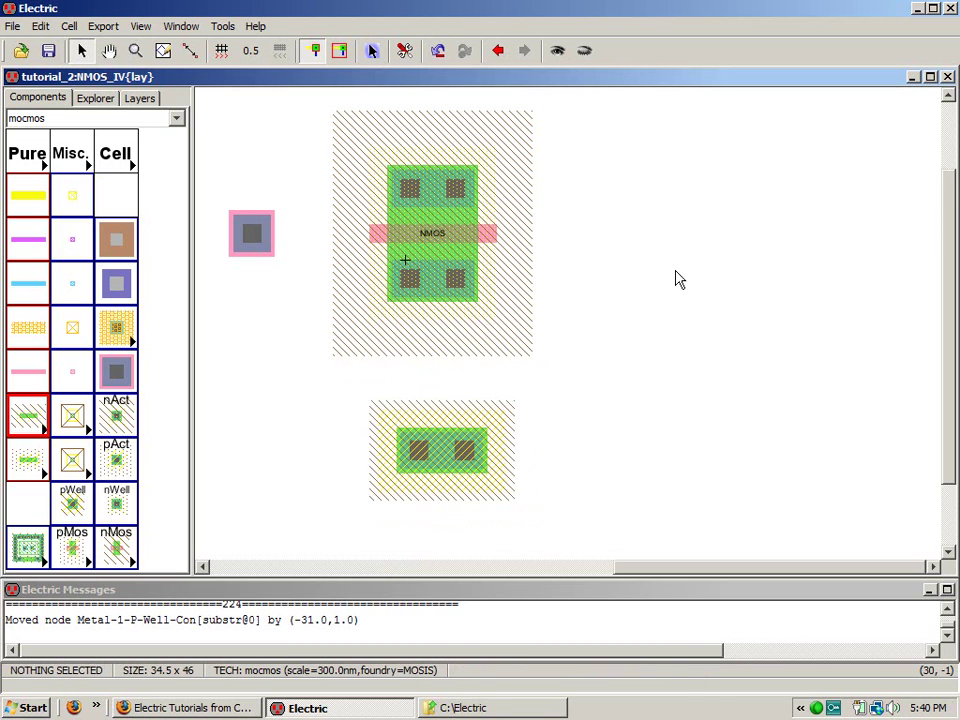
Step: Run the layout design-rule check and step to the first reported error
key("F5")
left_click(478, 376)
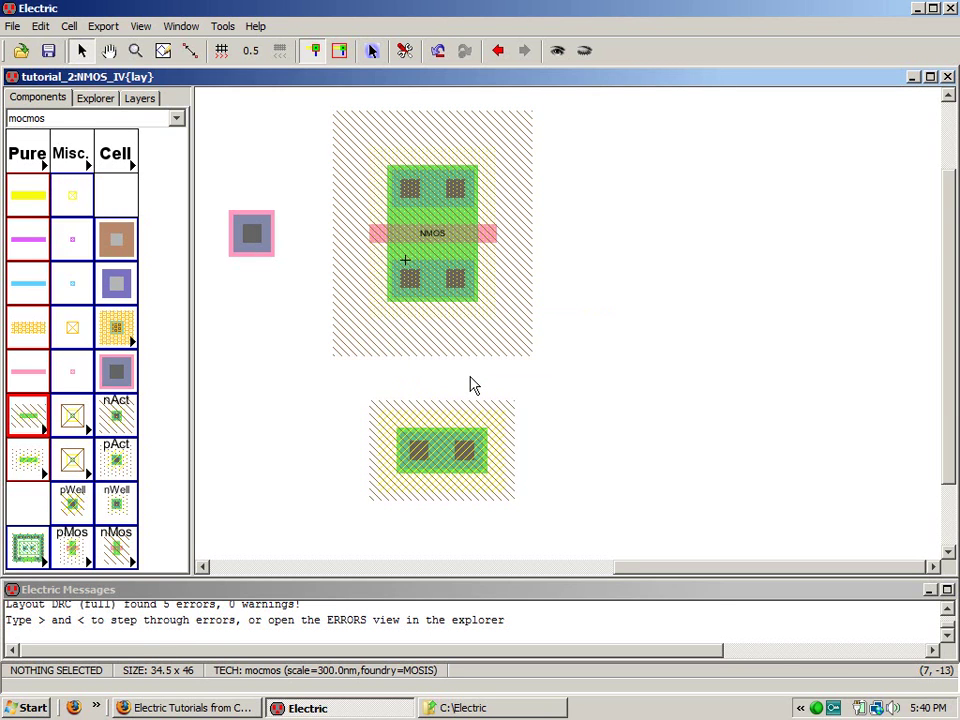
key("greater")
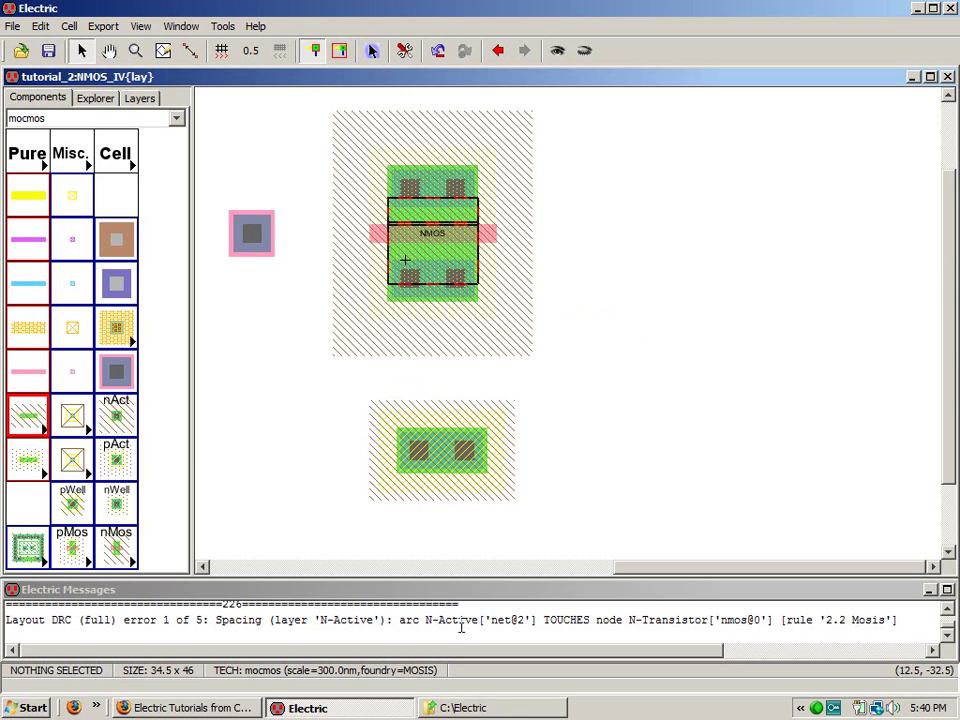
left_click(650, 300)
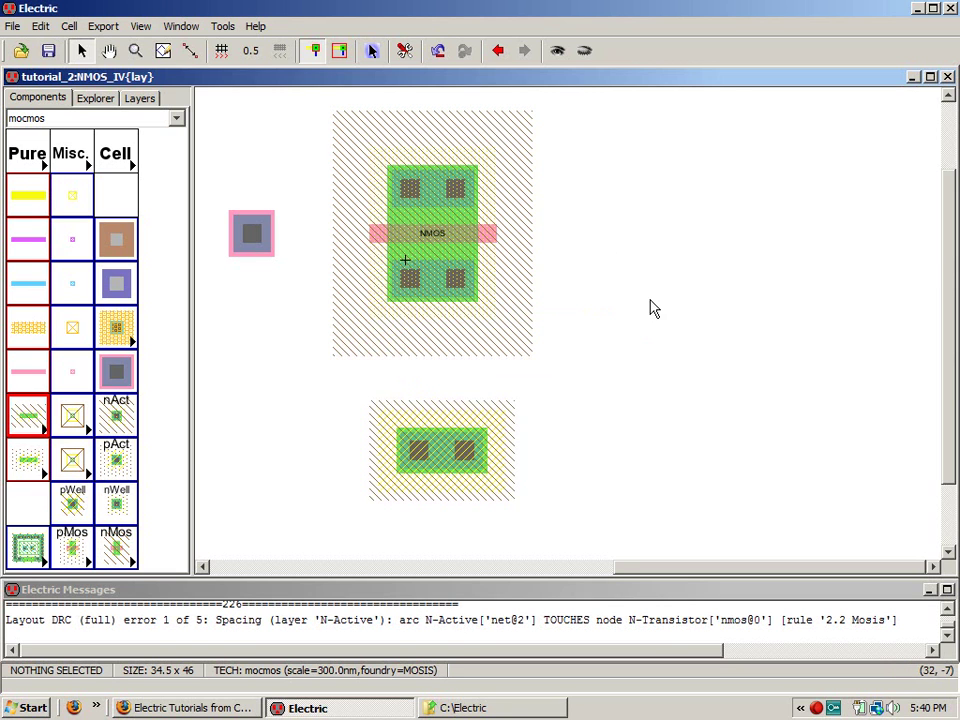
Step: Set the end extension of the N-Active arc below the gate to Neither end and rerun the design-rule check
left_click(462, 262)
left_click(462, 262)
left_click(462, 262)
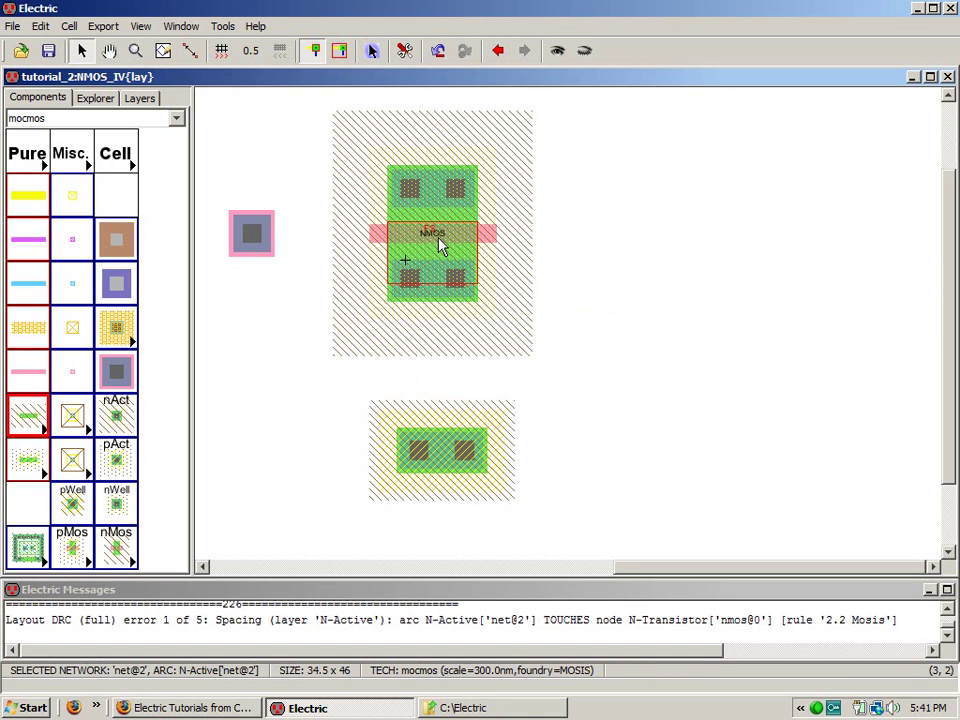
key("ctrl+i")
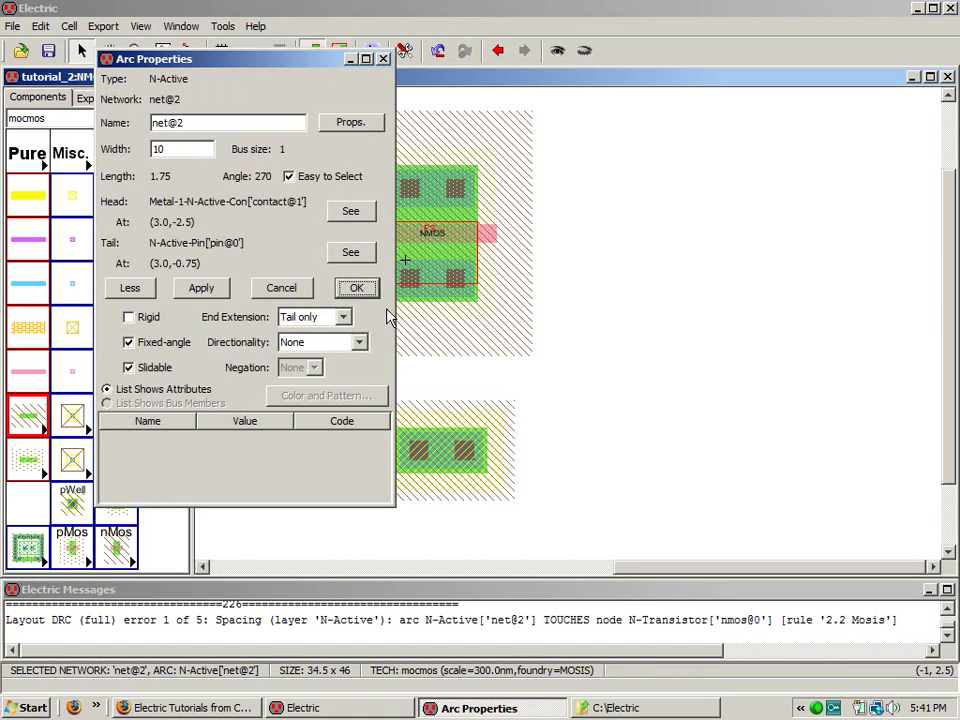
left_click(343, 317)
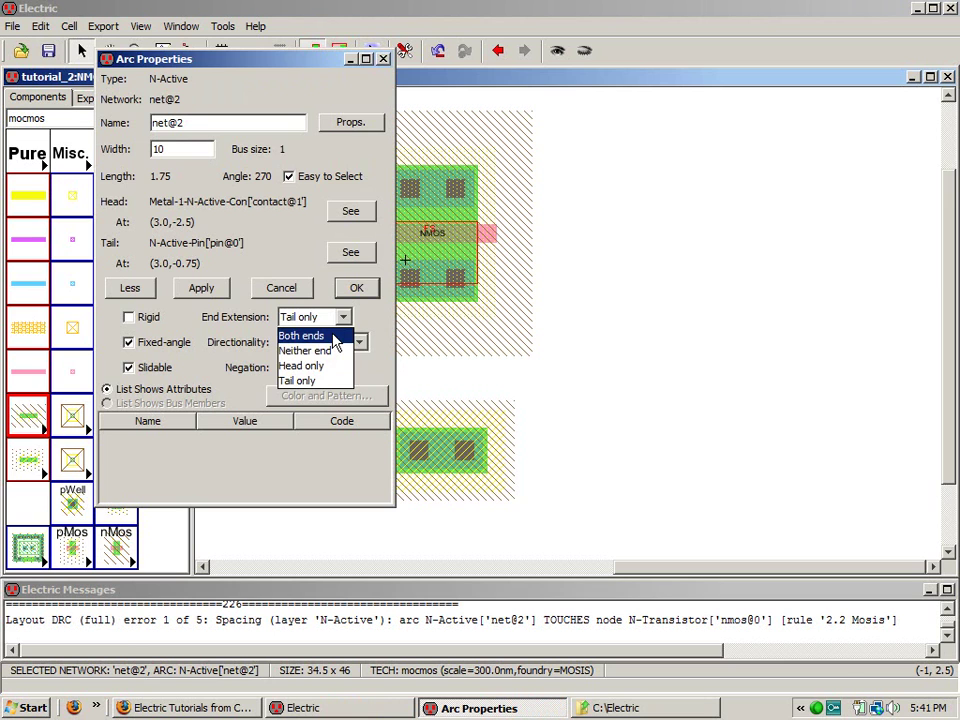
left_click(336, 351)
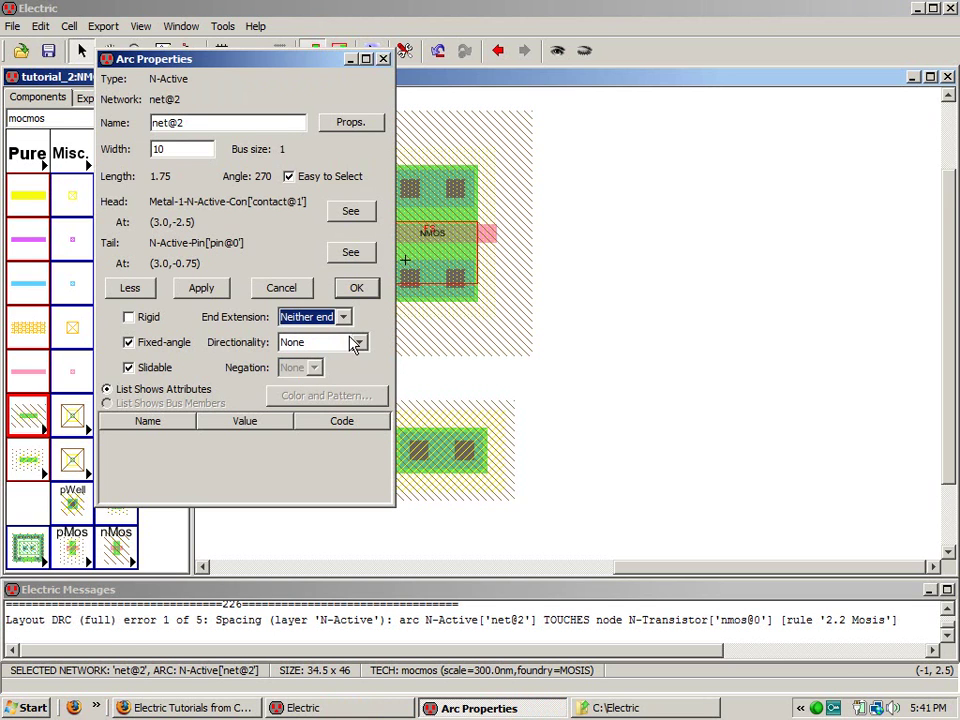
left_click(203, 288)
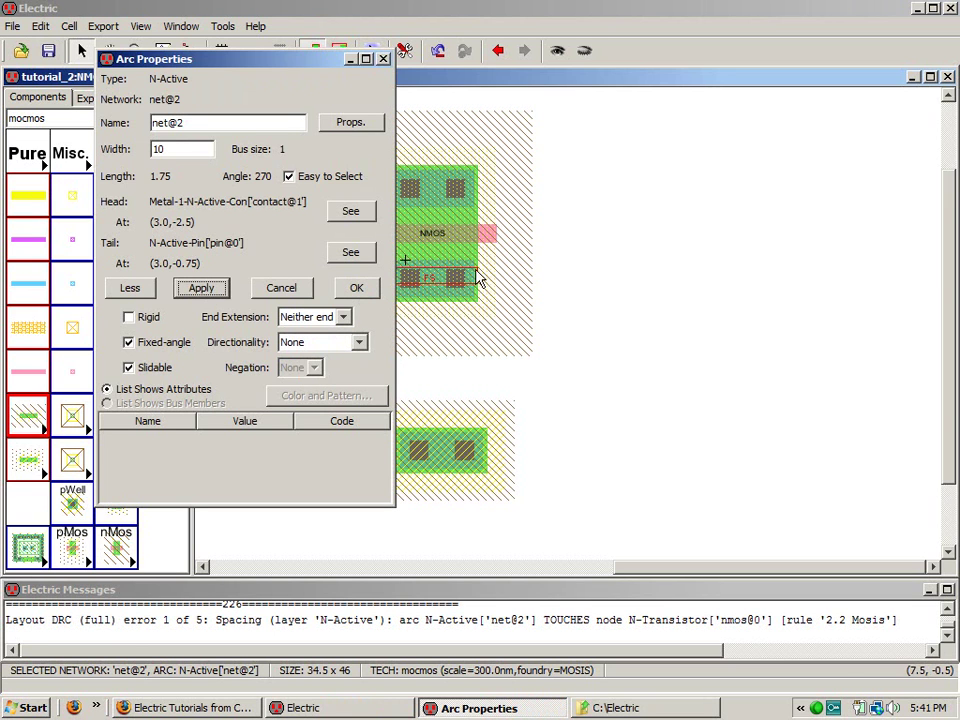
left_click(355, 287)
left_click(718, 307)
key("F5")
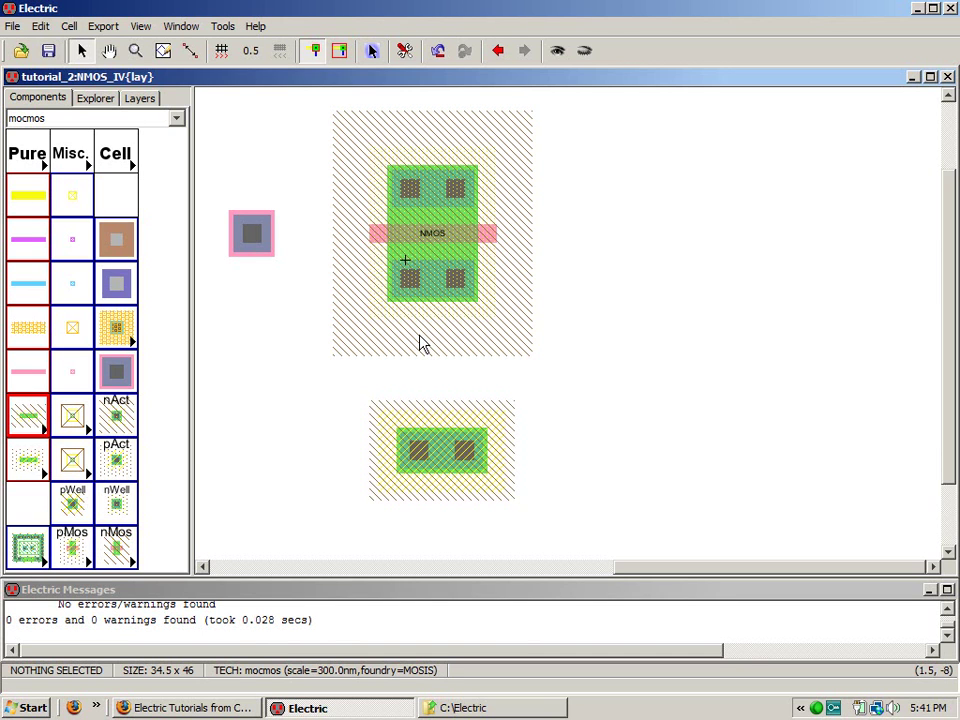
Step: Wire the transistor's polysilicon gate to the metal-1 poly contact with a Polysilicon-1 arc
left_click(371, 232)
right_click(245, 230)
left_click(249, 266)
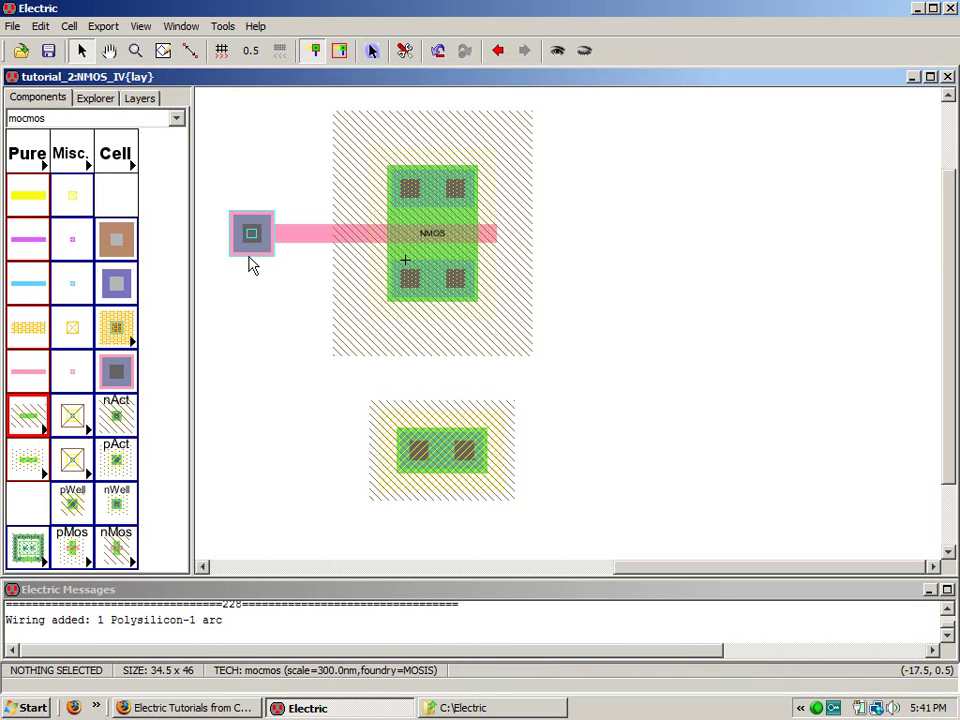
Step: Move the poly contact 6.5 units right toward the transistor and rerun the design-rule check
left_click_drag(251, 262, 308, 254)
left_click(287, 315)
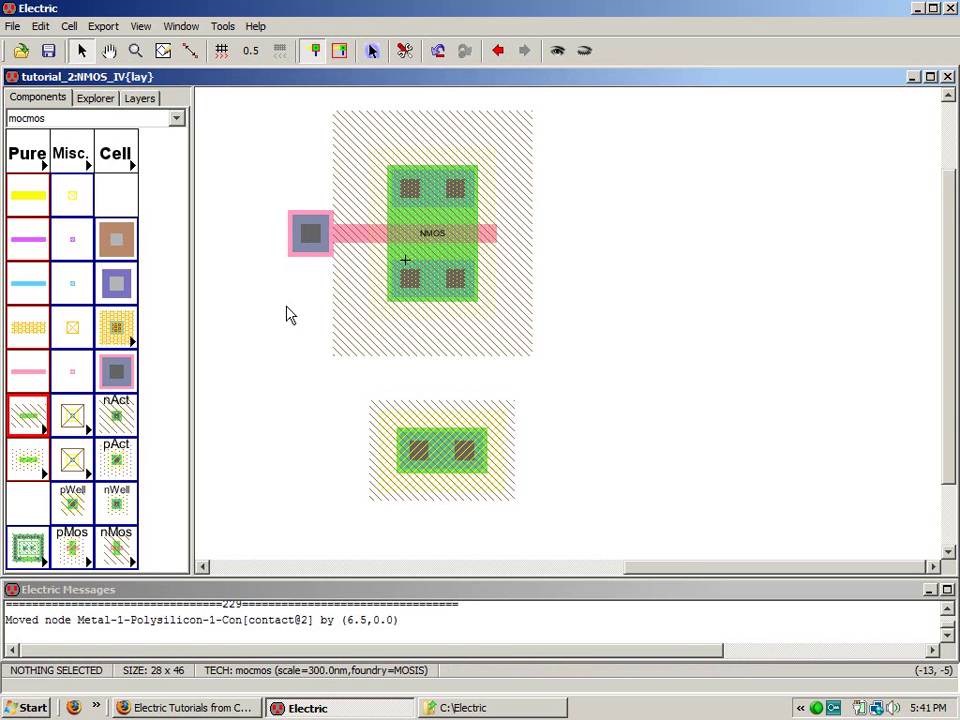
key("ctrl+9")
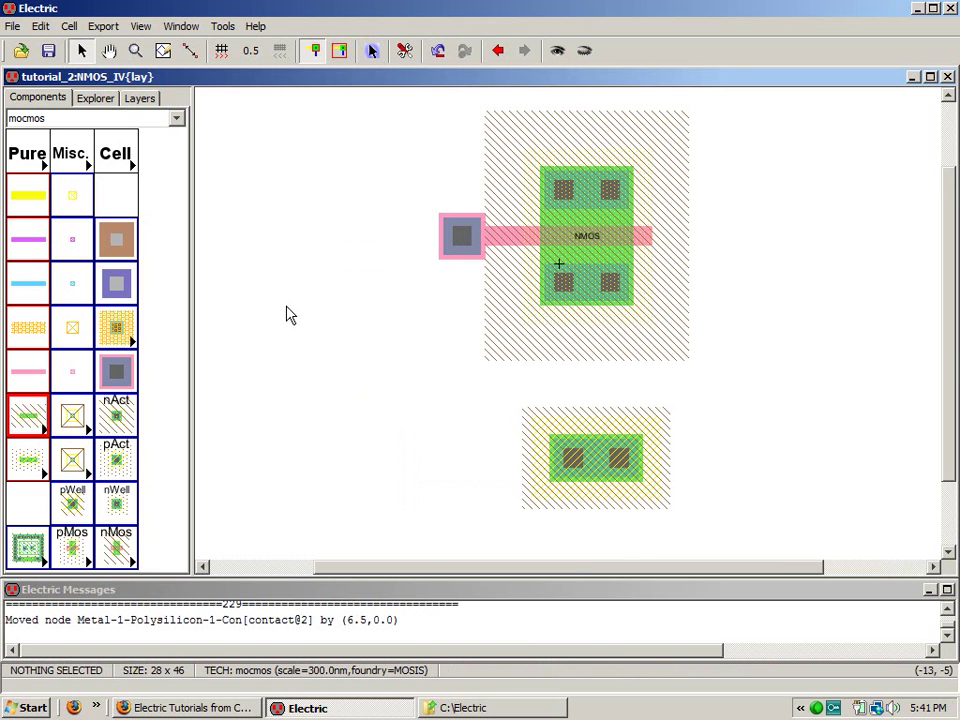
key("F5")
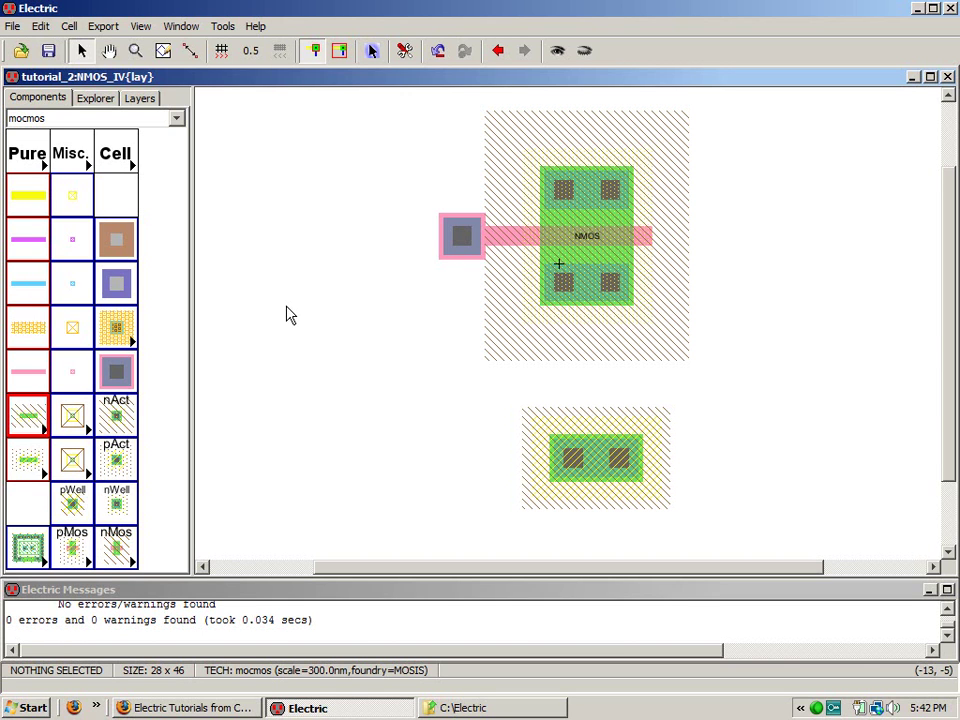
Step: Examine the Well Check preferences for P-Well and N-Well, leaving them without changes
left_click(403, 52)
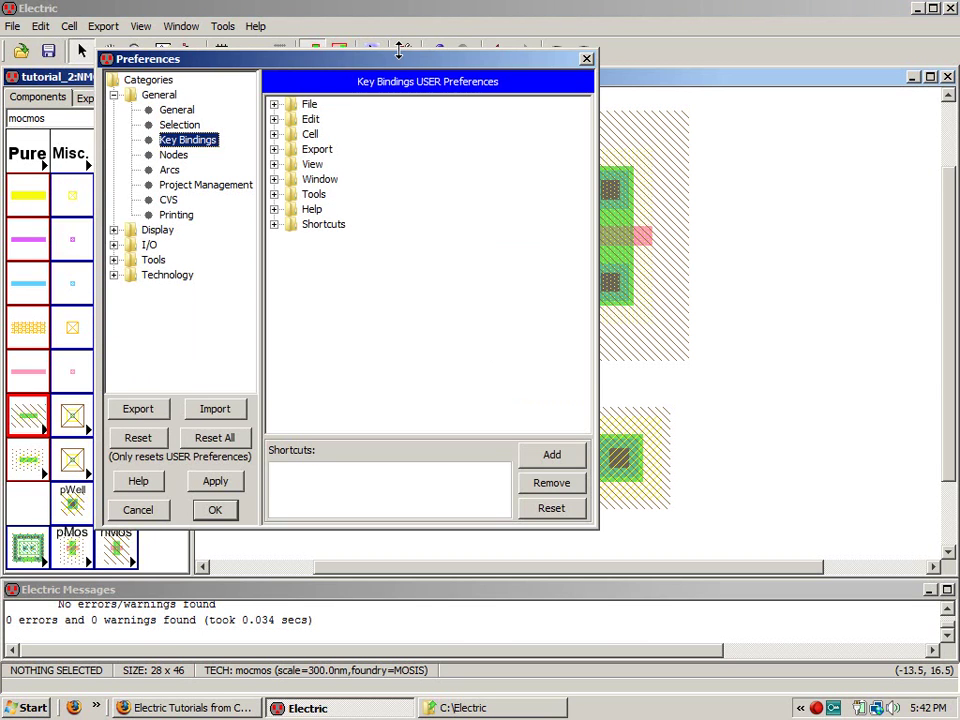
left_click(115, 259)
left_click(168, 245)
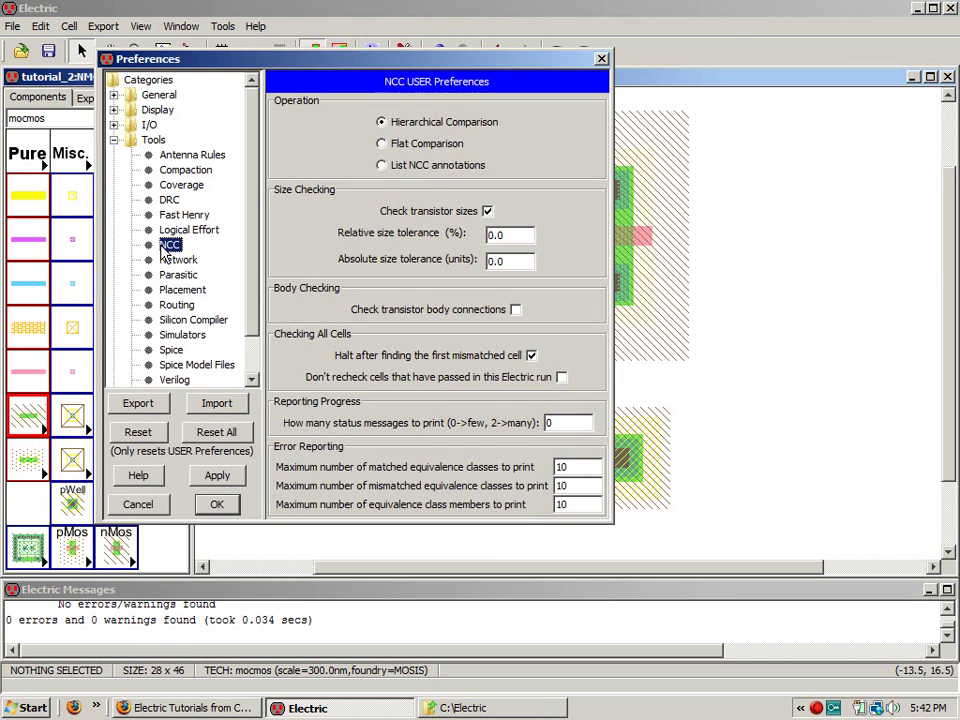
scroll(248, 373, "down", 1)
left_click(185, 363)
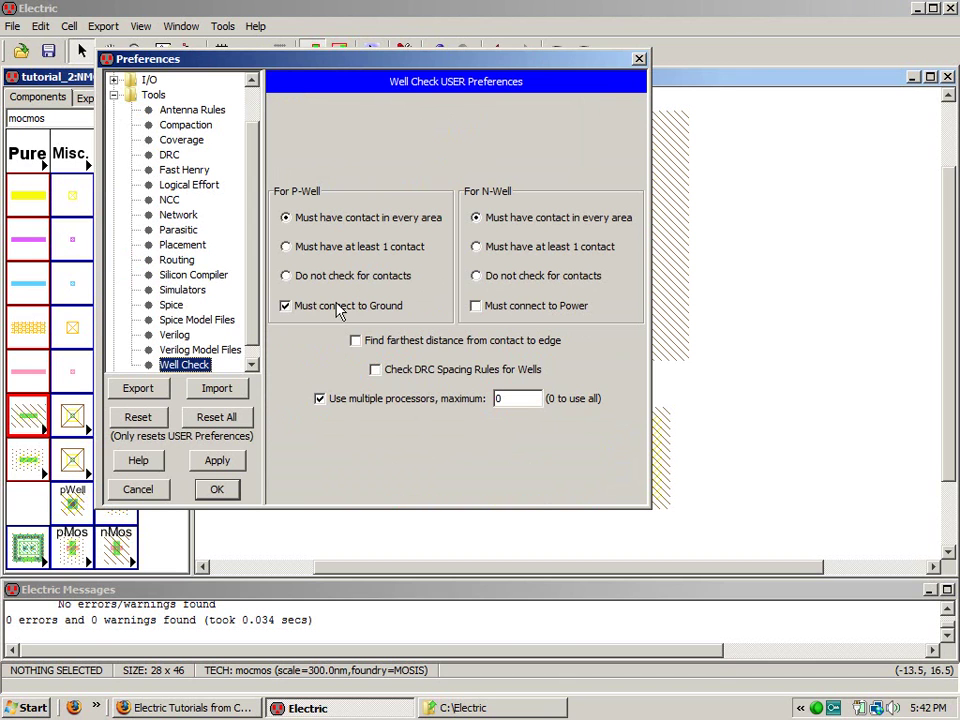
left_click(135, 489)
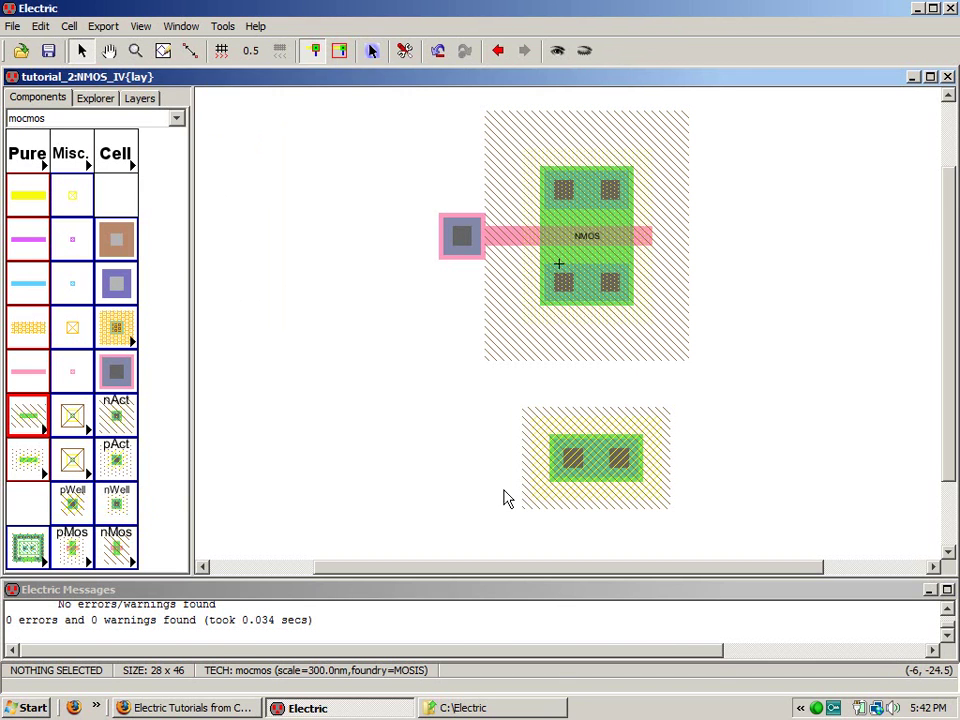
Step: Align the pWell contact under the transistor by moving it 1 unit left and 4 units up, and shift it back 4.5 units down
left_click_drag(615, 476, 604, 440)
left_click(791, 452)
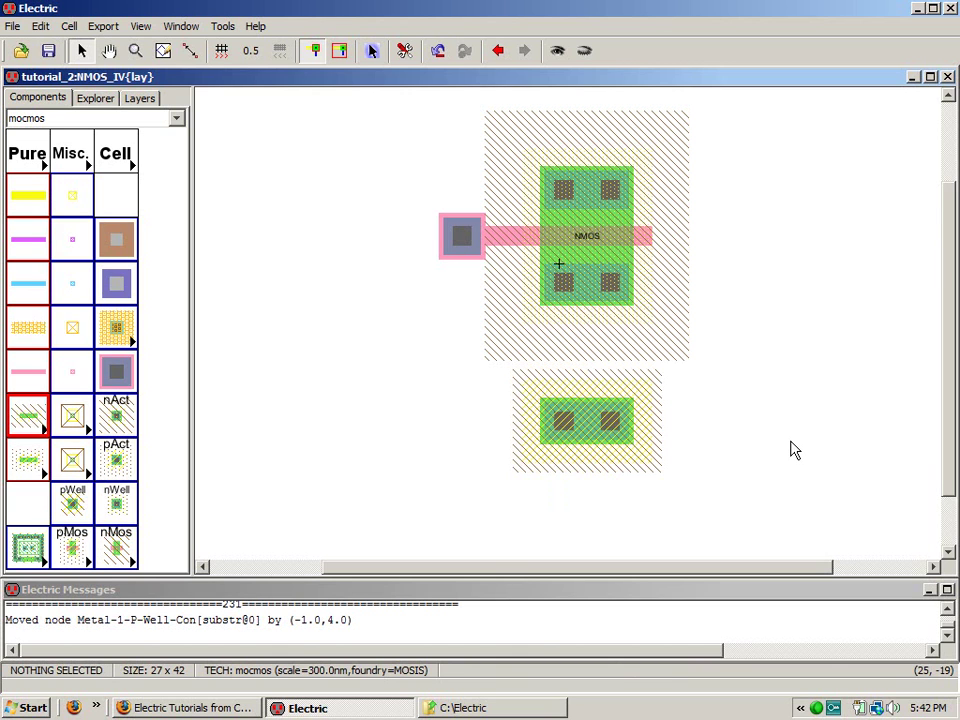
left_click_drag(588, 446, 587, 484)
Step: Run the ERC well check and step through the reported errors
left_click(225, 26)
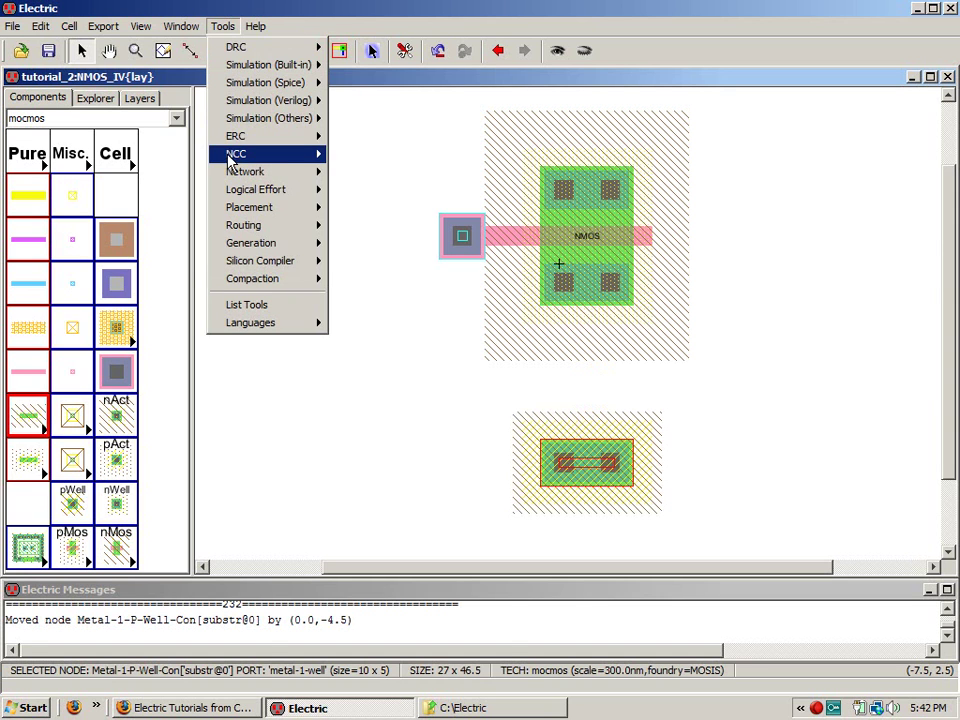
mouse_move(234, 140)
left_click(375, 139)
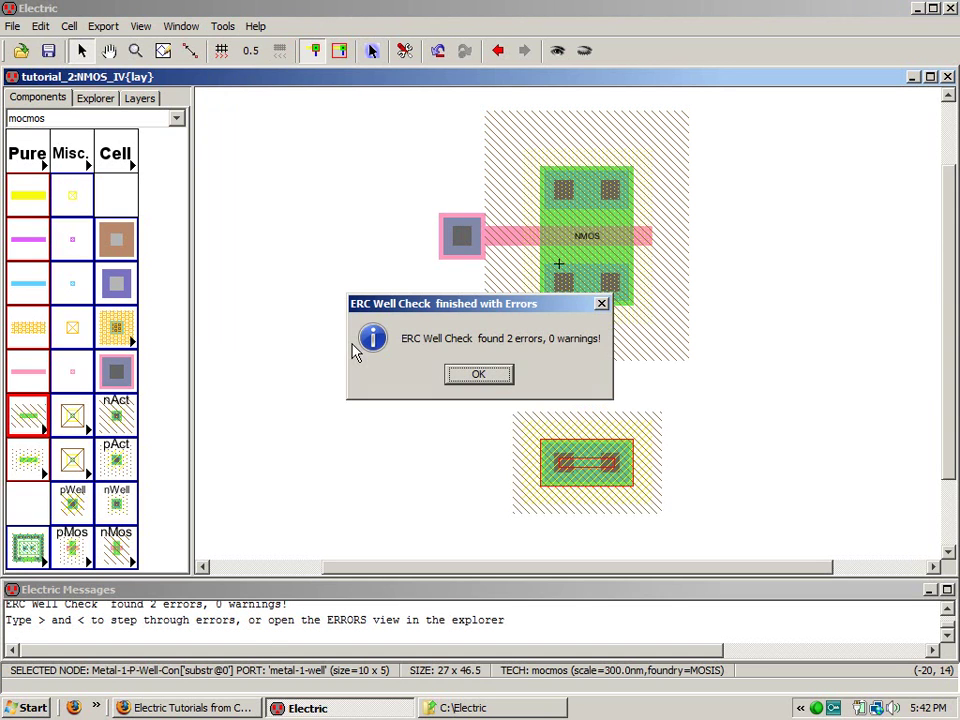
left_click(478, 375)
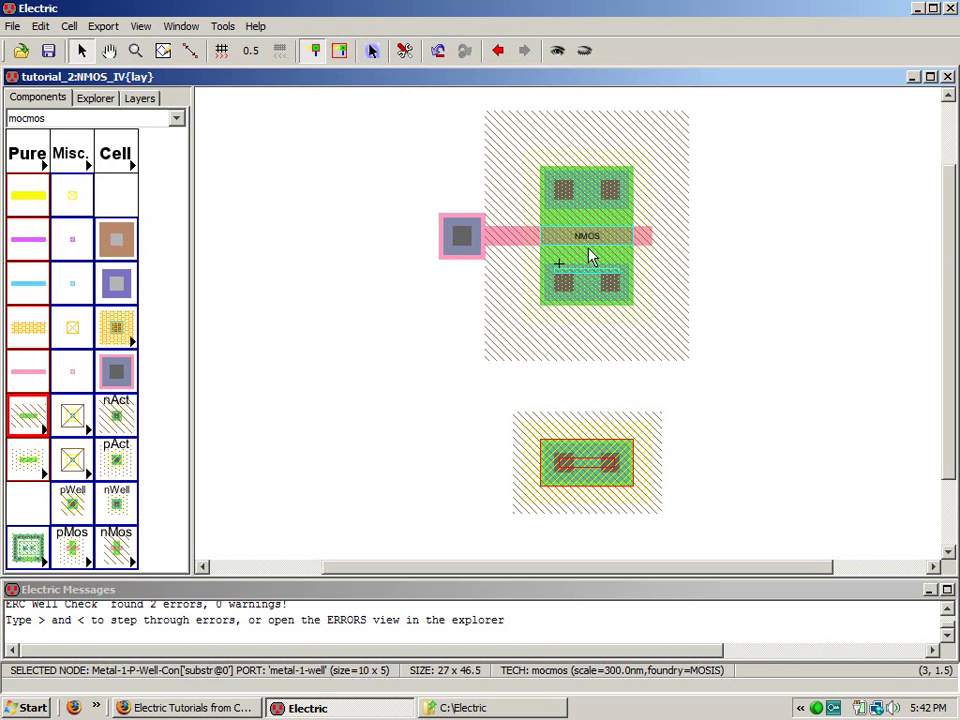
key("greater")
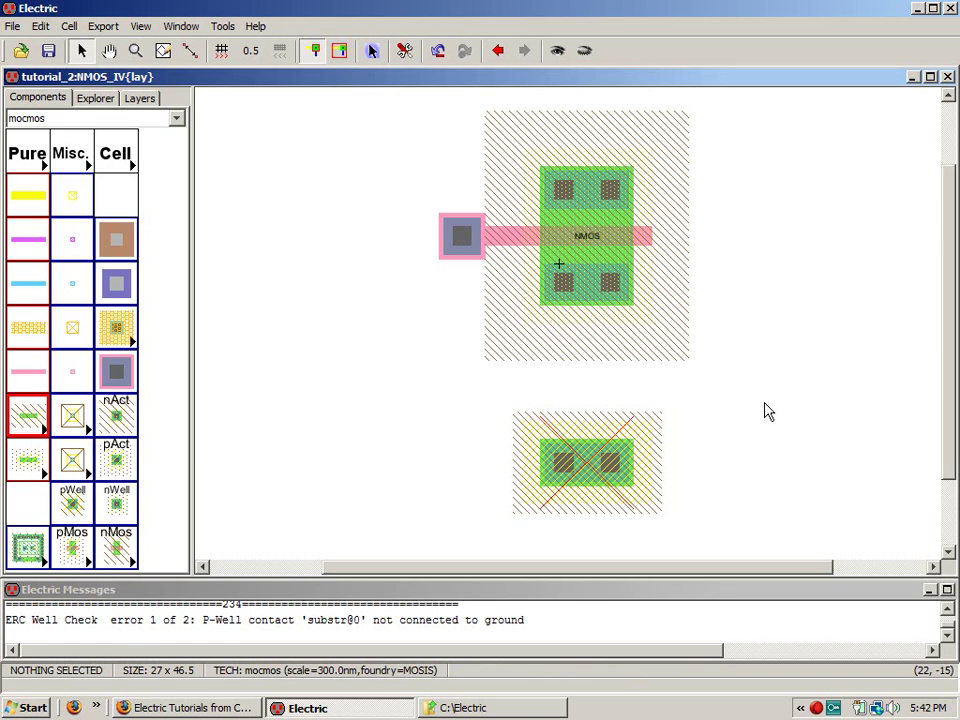
key("greater")
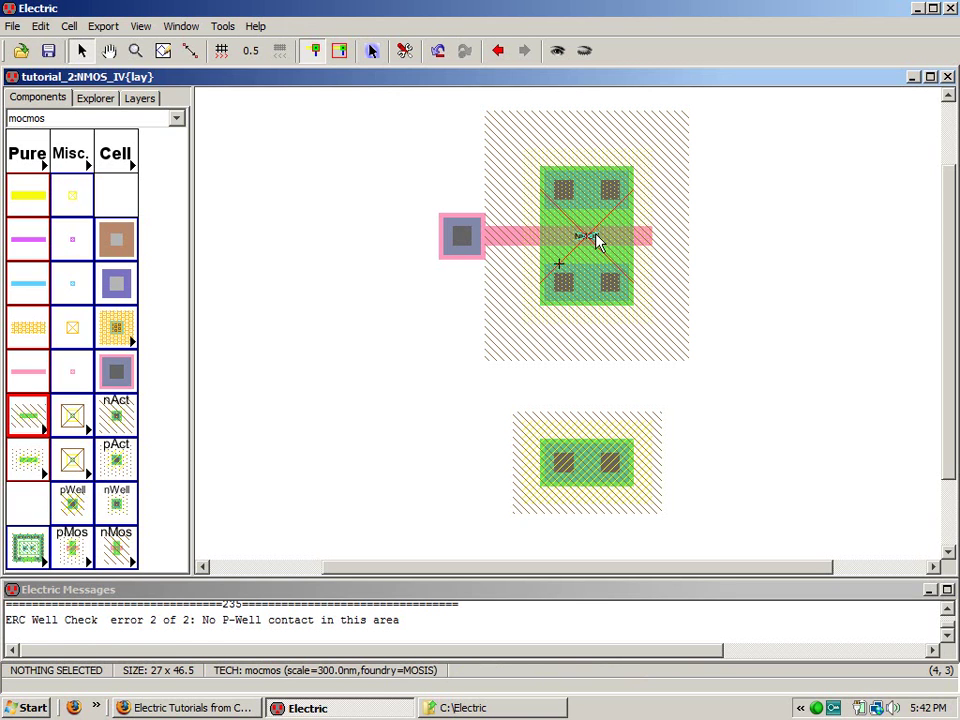
left_click(821, 357)
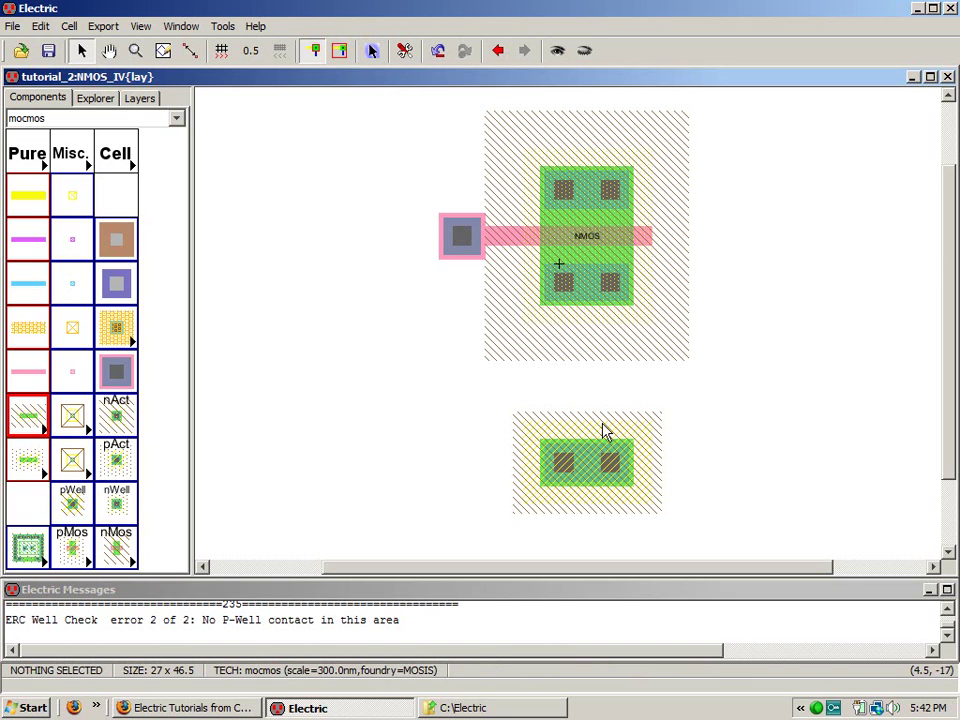
Step: Move the pWell contact 7 units up so its well joins the transistor's well, and rerun the design-rule check
left_click_drag(592, 465, 578, 415)
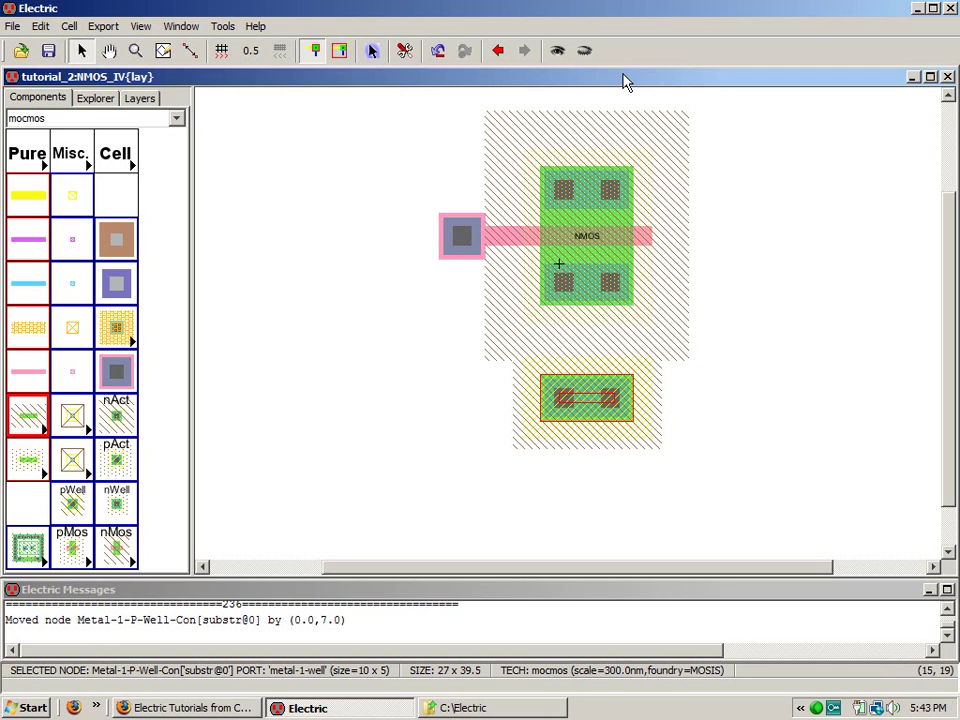
left_click(808, 334)
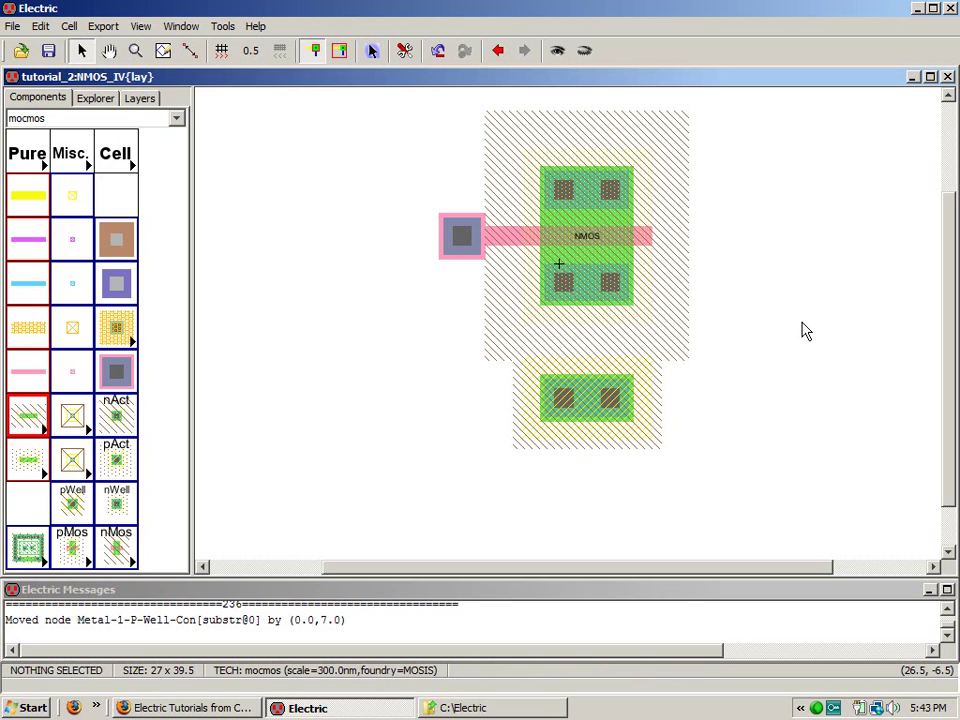
key("F5")
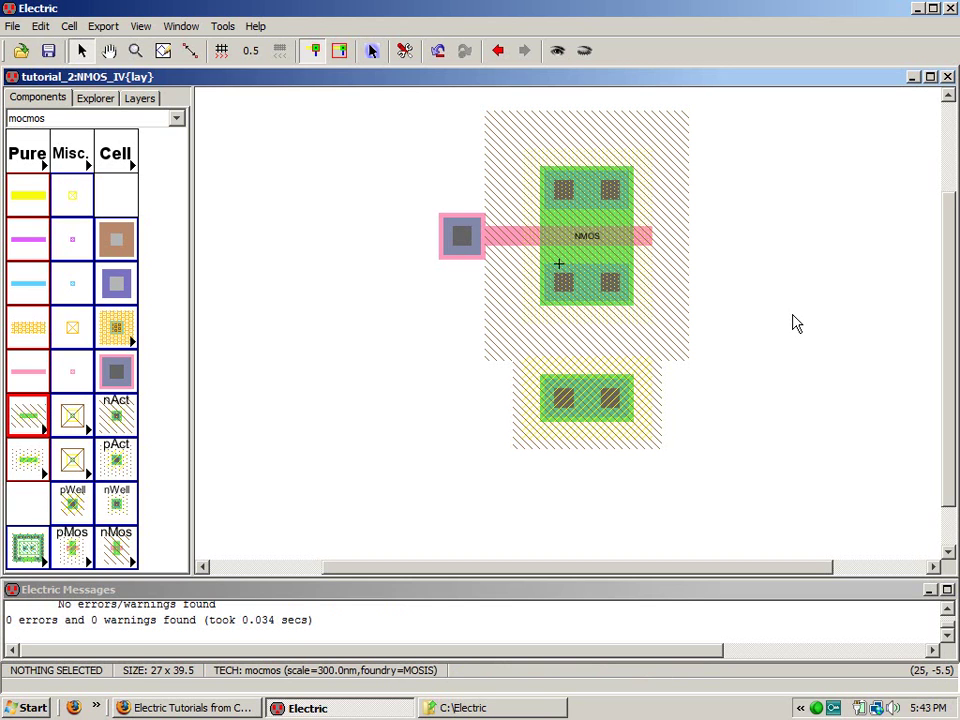
Step: Rerun the ERC well check on the joined wells and dismiss the report
scroll(787, 312, "up", 1, "ctrl")
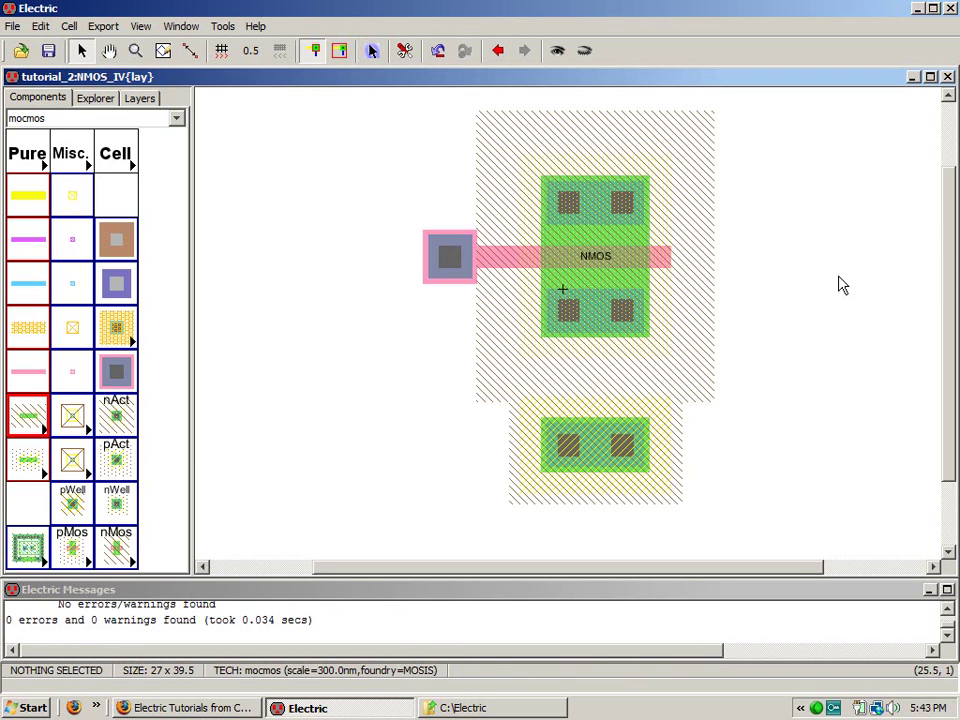
key("w")
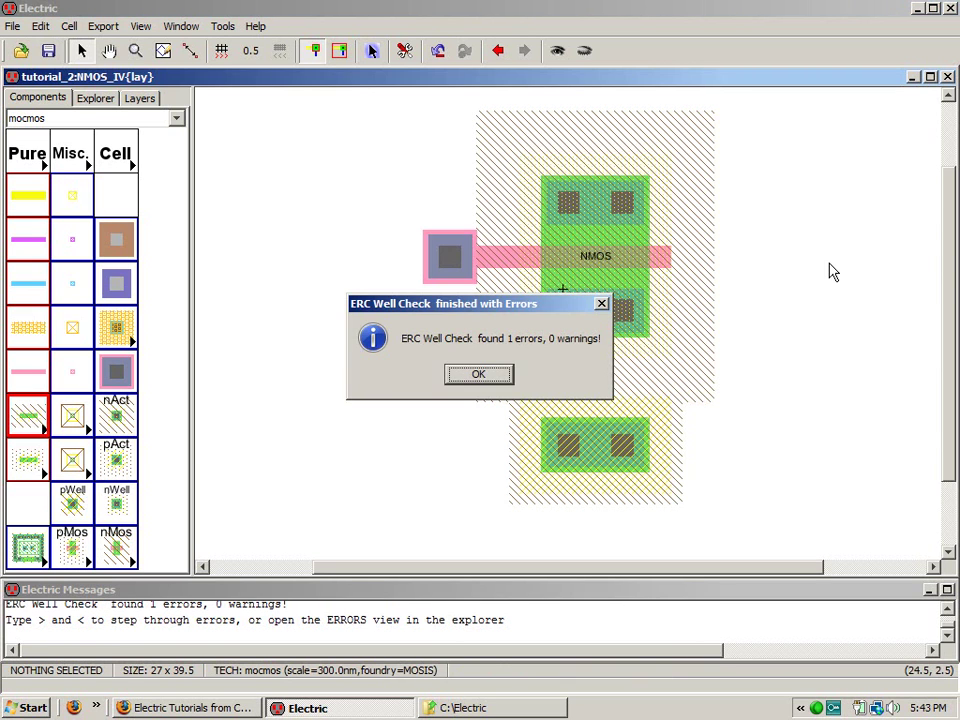
left_click(477, 373)
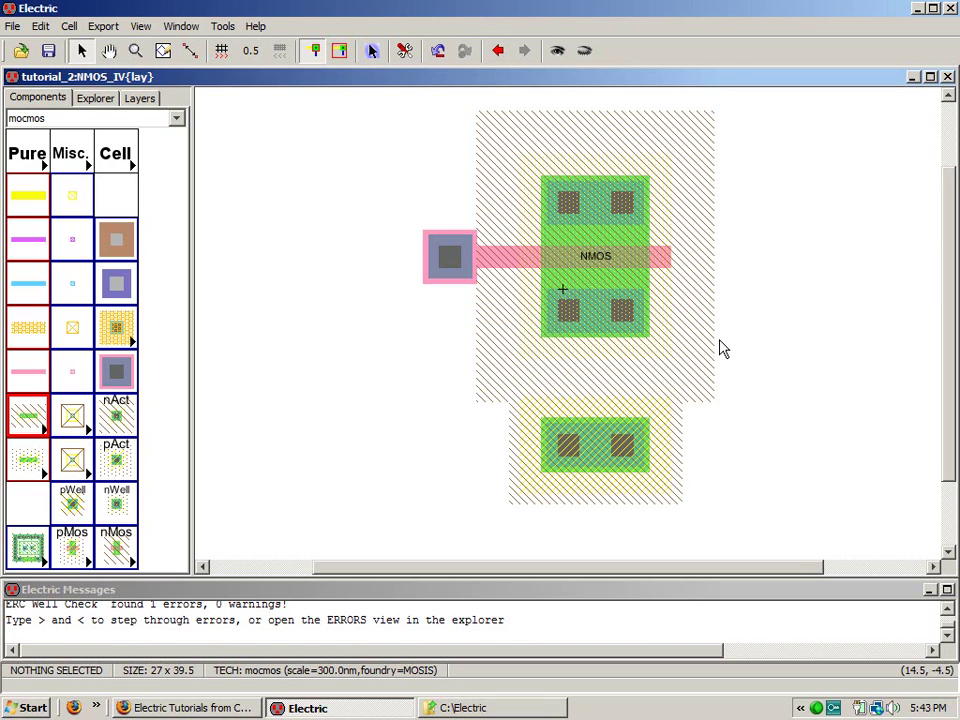
Step: Draw a vertical Metal-1 arc from the pWell contact down to a new pin in the empty area below the well
left_click(600, 456)
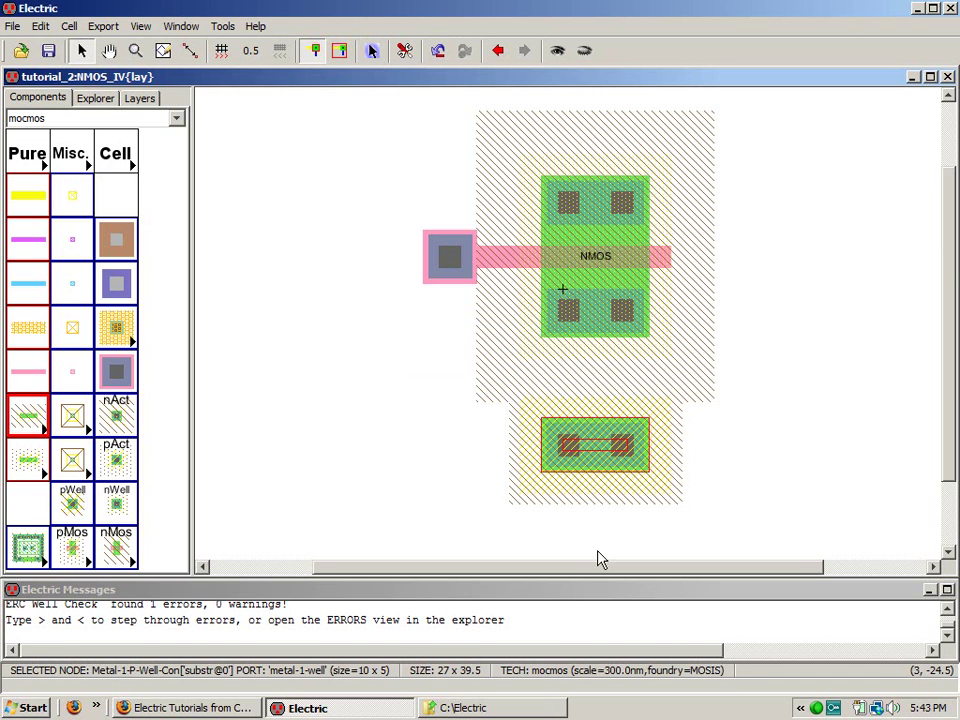
scroll(598, 557, "down", 3)
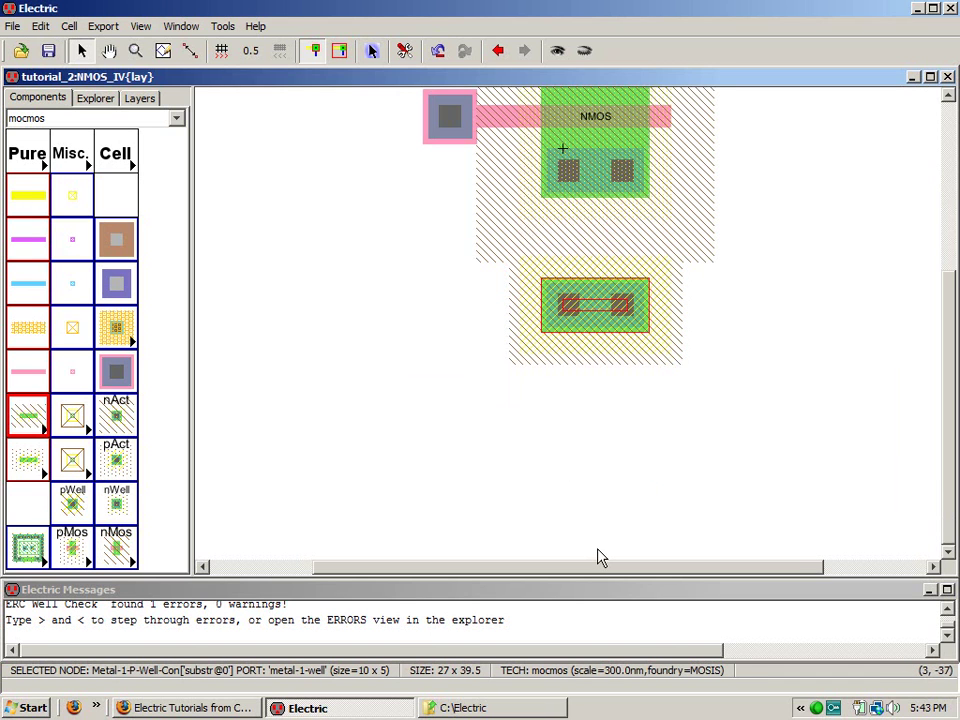
right_click(598, 458)
left_click(703, 474)
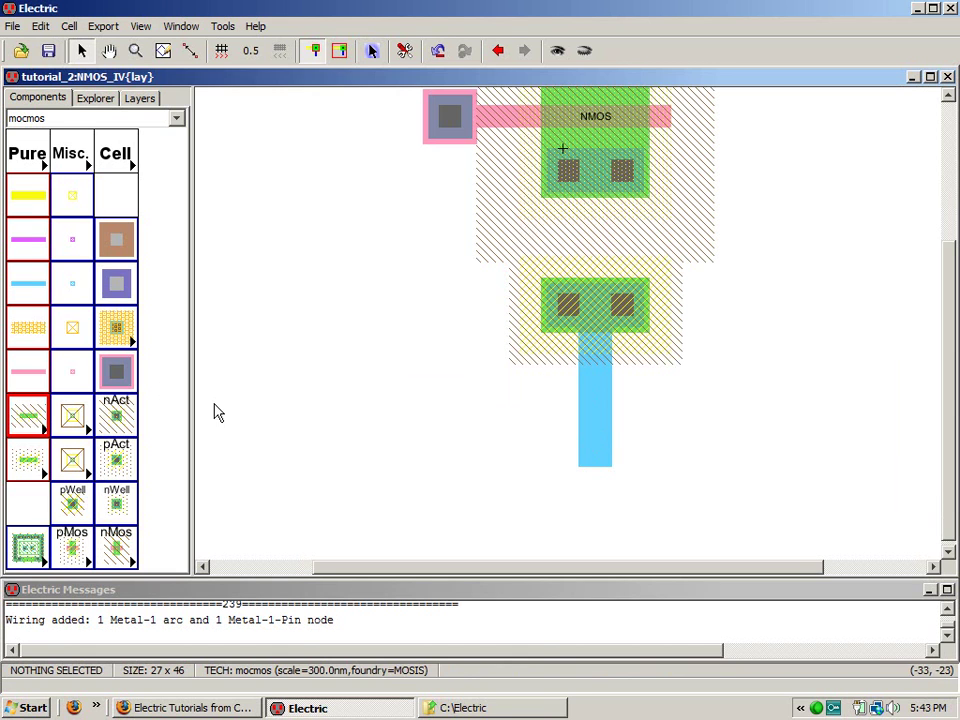
Step: Create an export named gnd on the Metal-1 pin at the lower end of the new arc
left_click(593, 460)
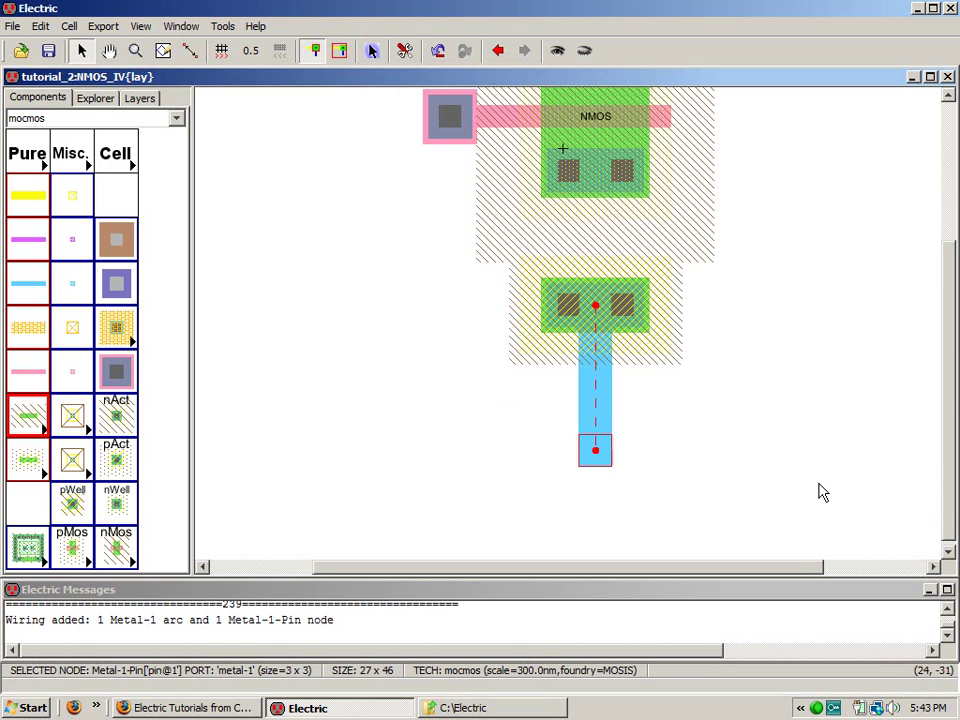
left_click(118, 26)
left_click(122, 45)
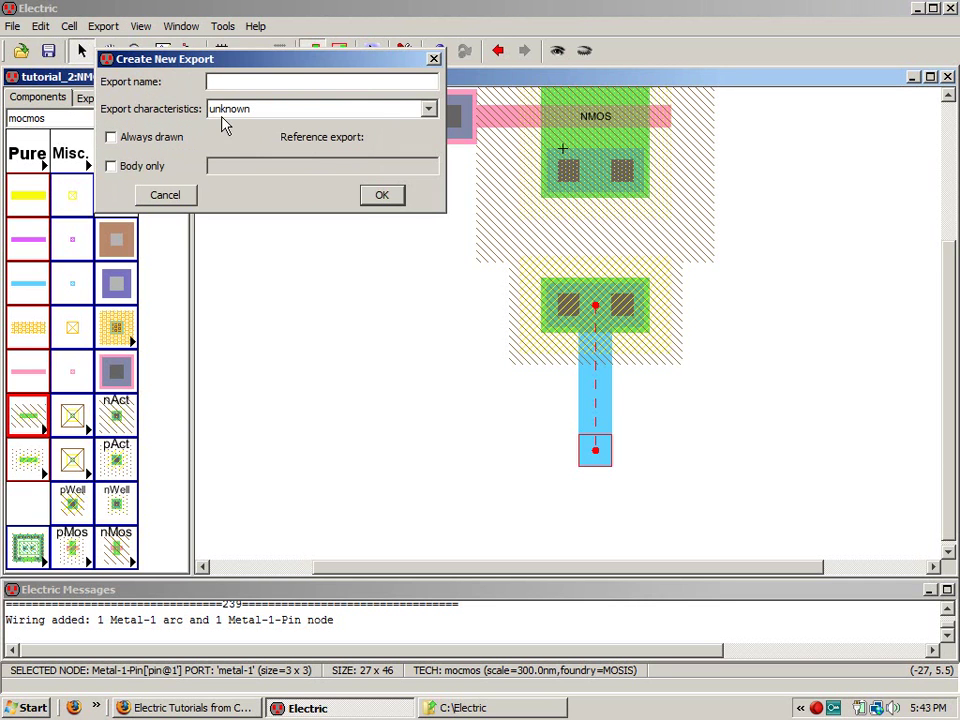
type("gnd")
left_click(372, 195)
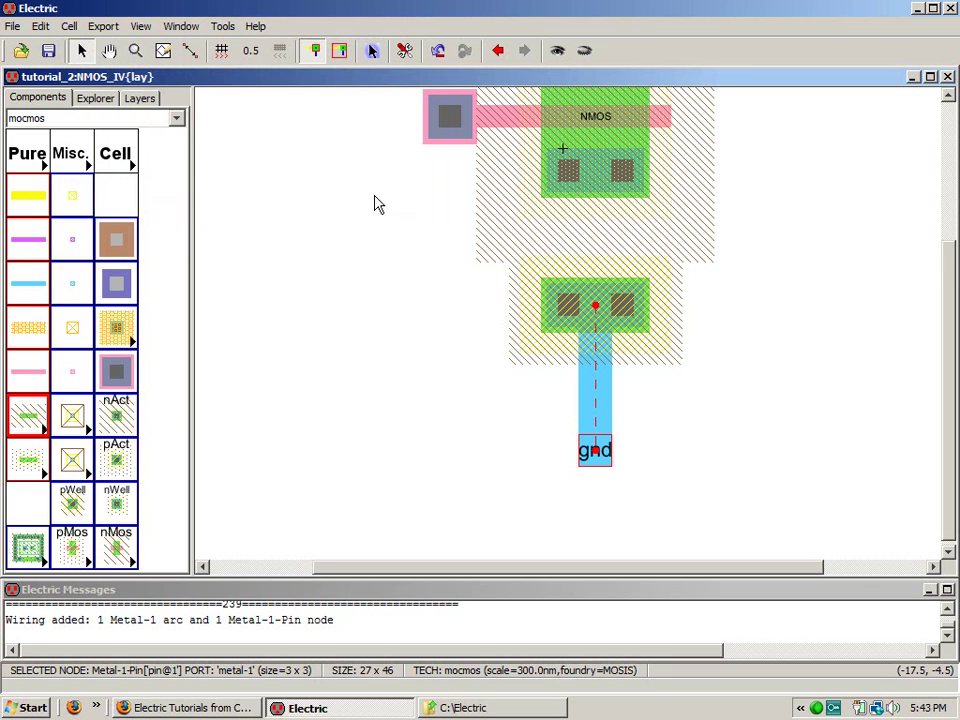
Step: Run the well check on the NMOS_IV layout
left_click(399, 372)
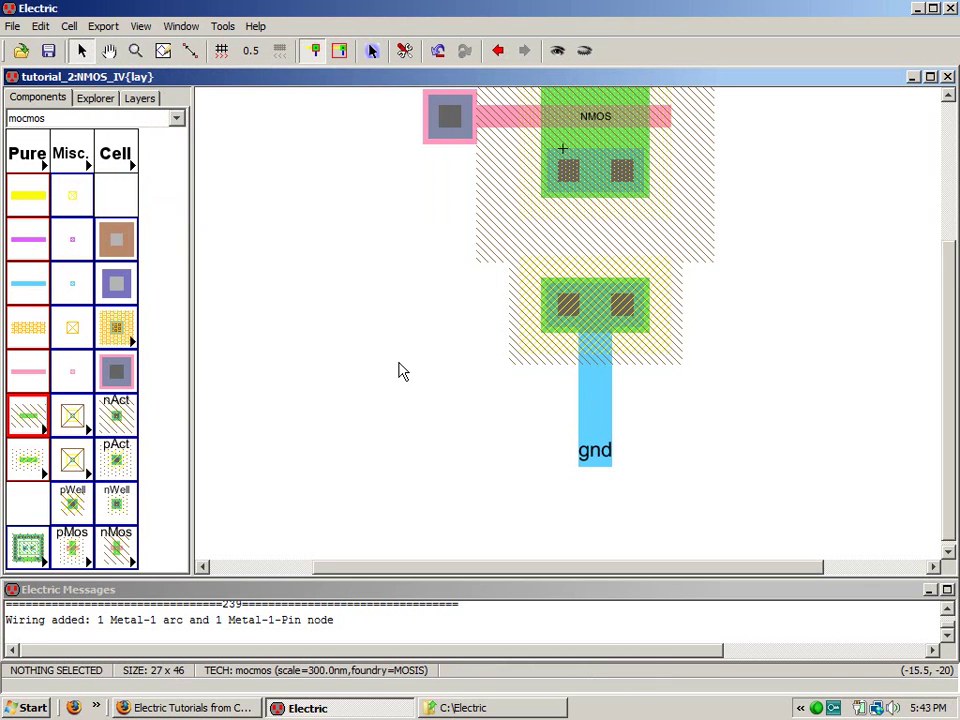
key("w")
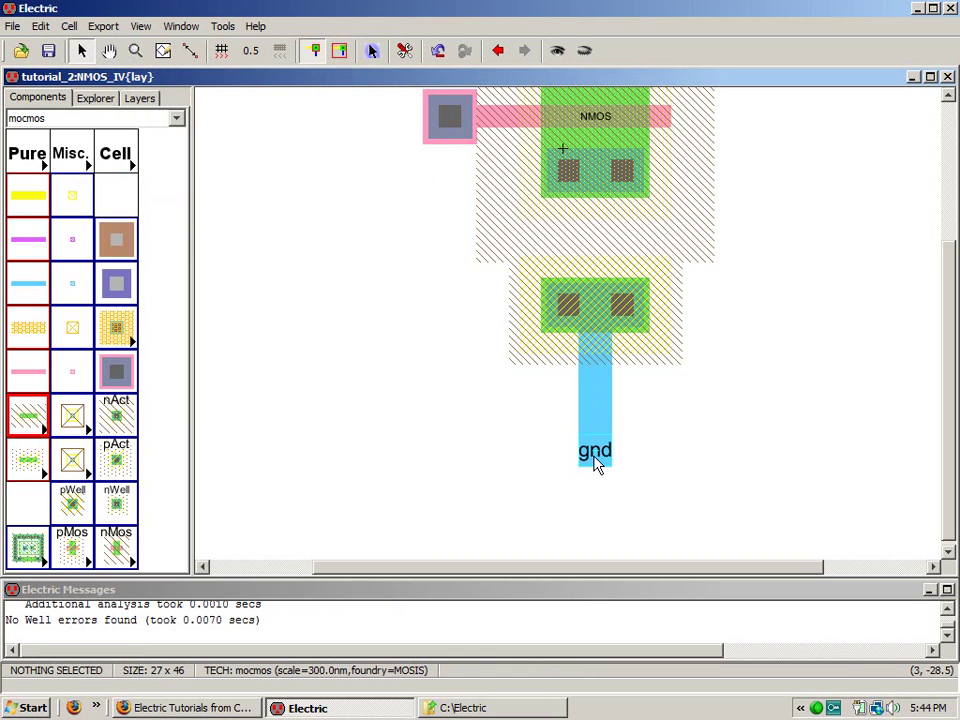
key("ctrl+9")
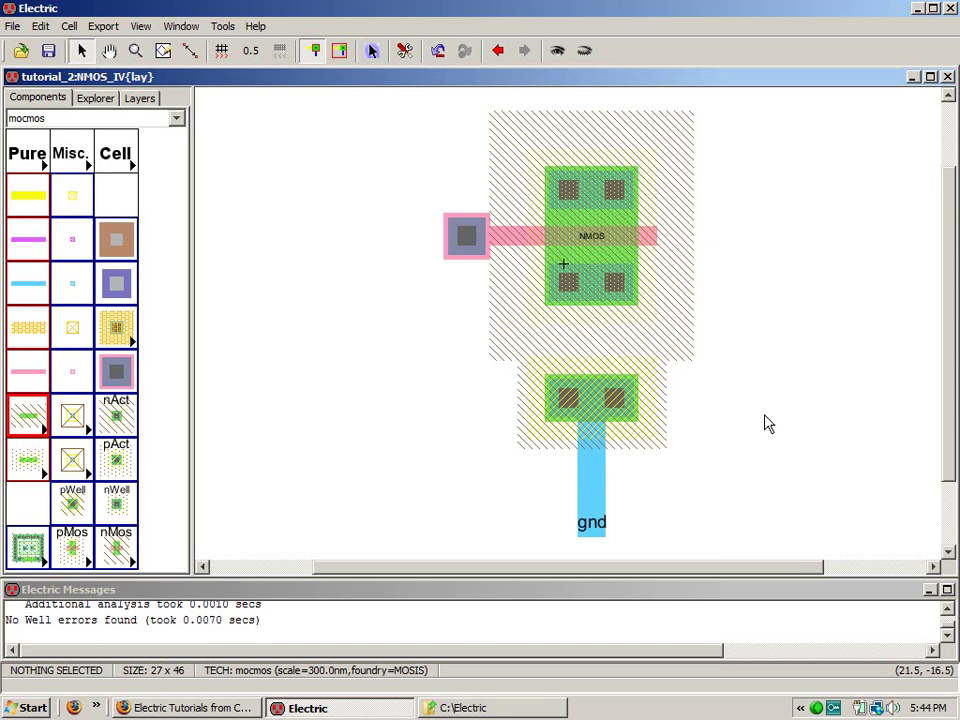
Step: Try naming the vertical Metal-1 arc at the well contact gnd and undo the rename
left_click(603, 482)
double_click(603, 482)
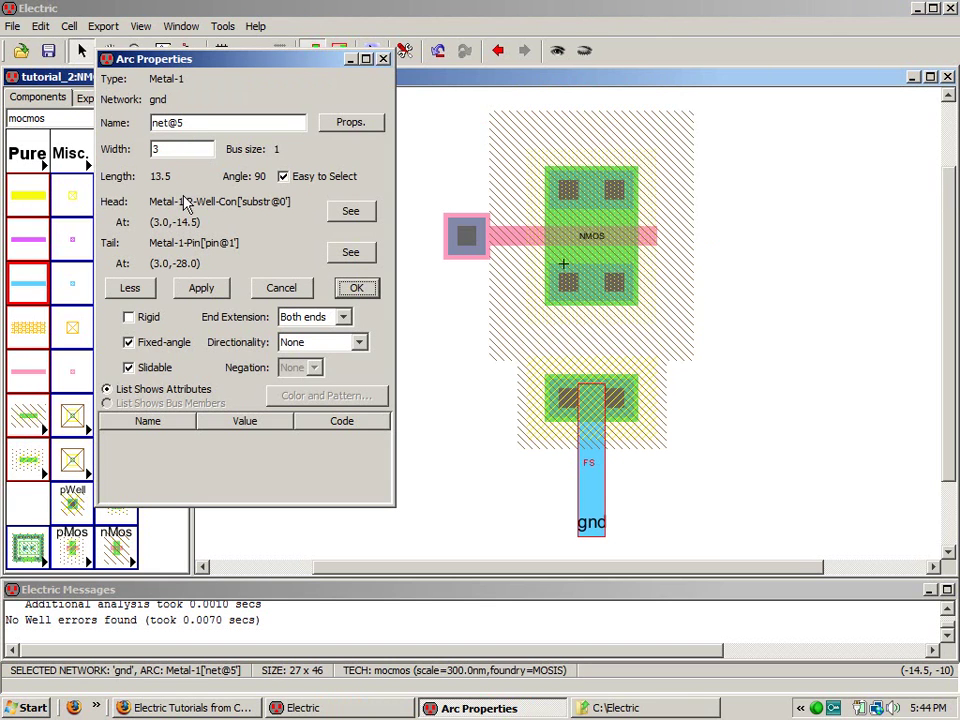
left_click_drag(212, 122, 150, 122)
type("gnd")
key("Return")
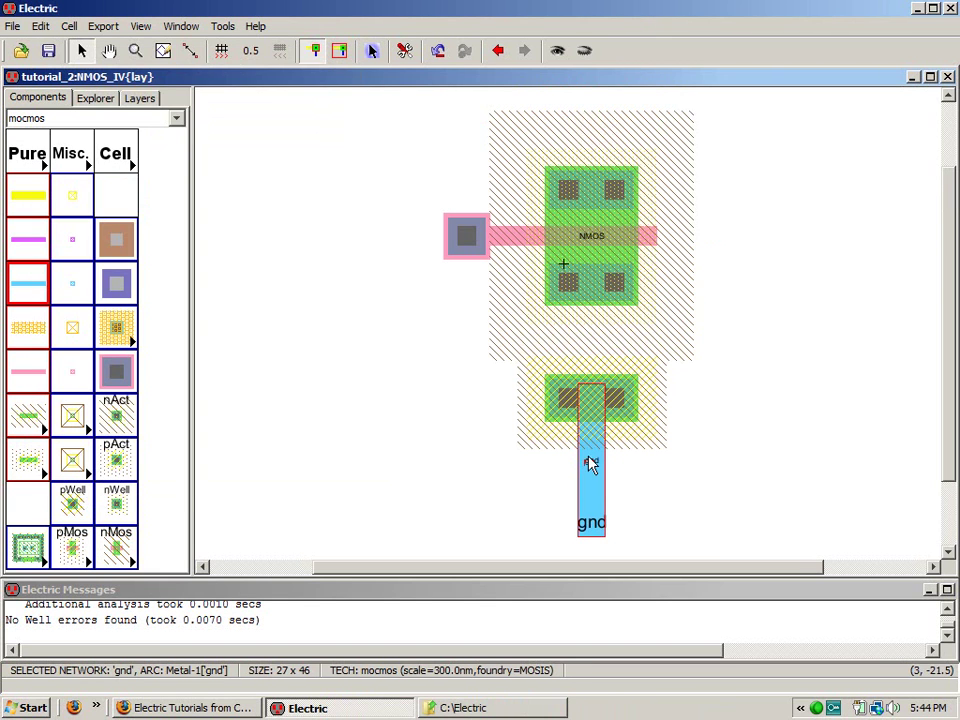
left_click(636, 474)
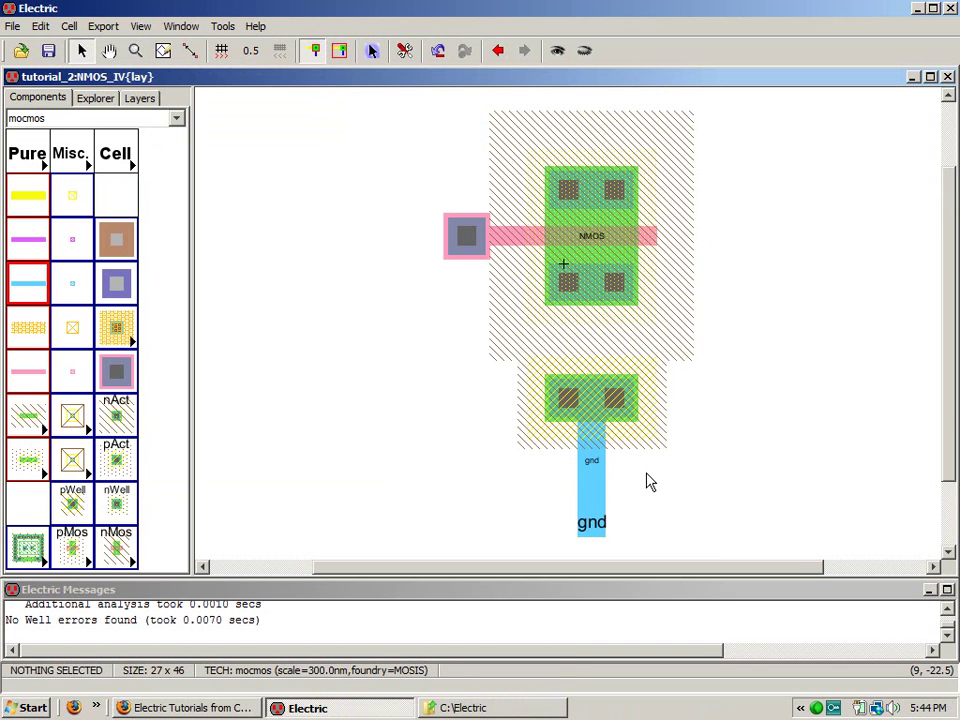
key("ctrl+z")
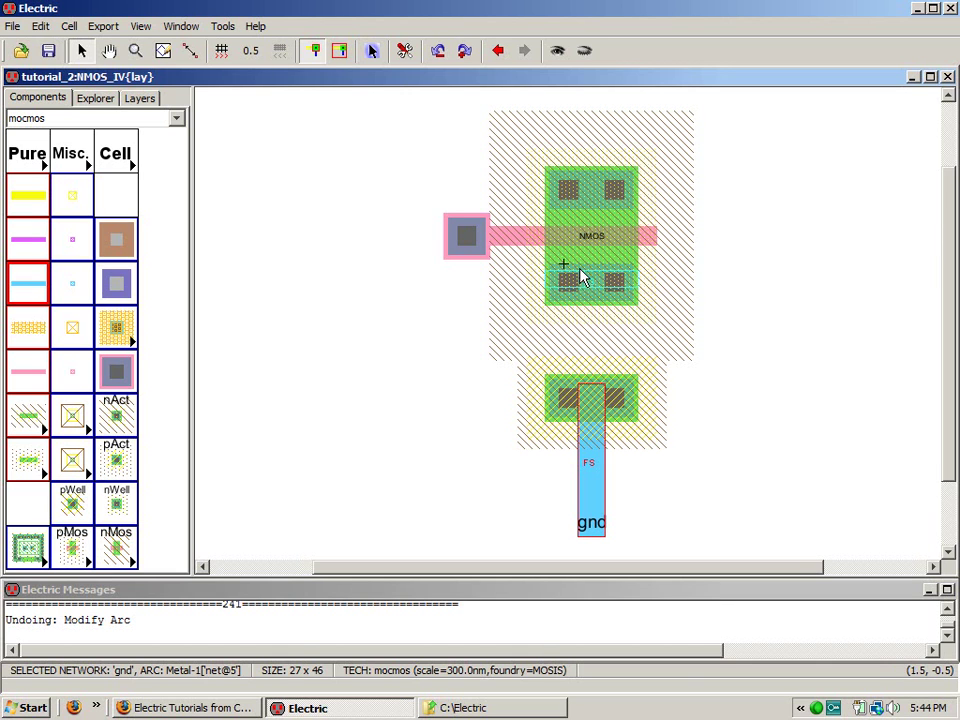
Step: Route a horizontal Metal-1 arc from the NMOS transistor's lower n-active contact to a pin at about x = 30
left_click(585, 306)
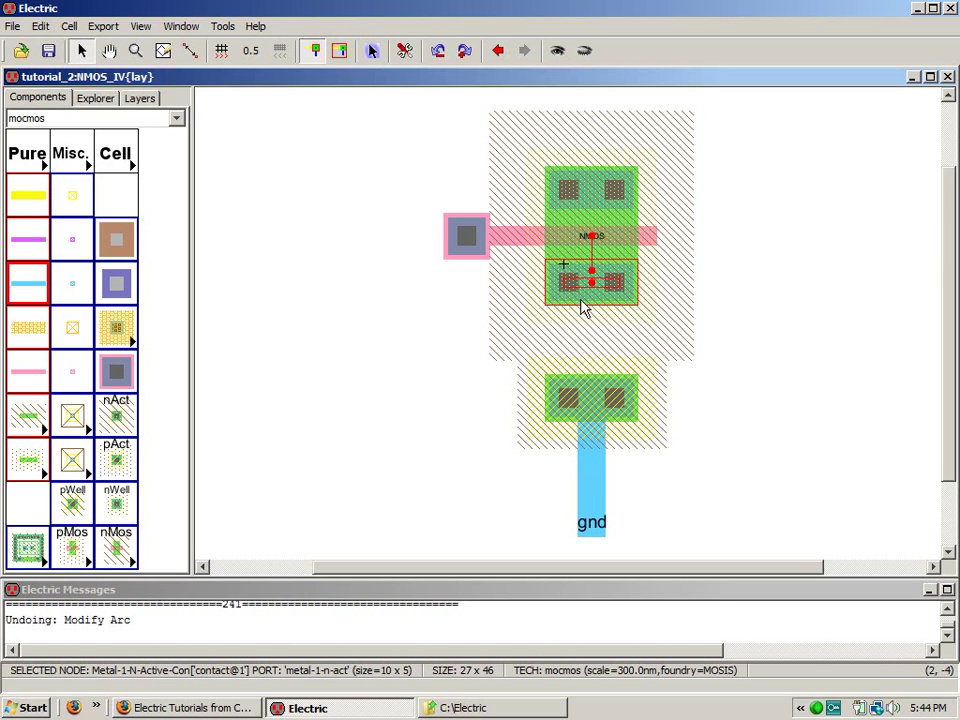
right_click(843, 280)
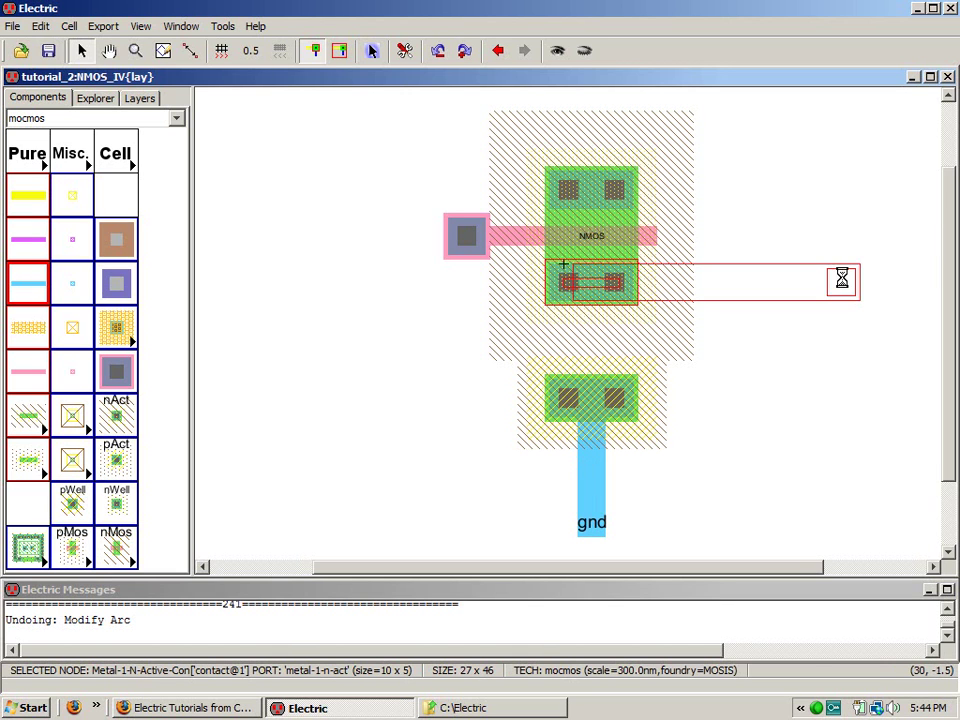
left_click(866, 347)
left_click(843, 286)
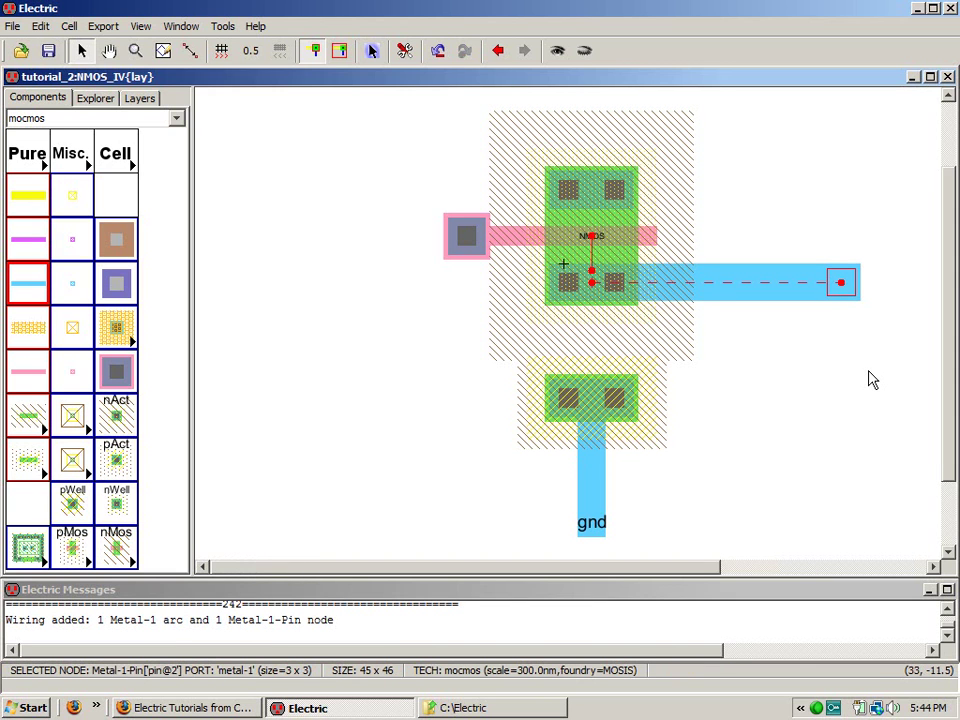
Step: Create an export named s on the end pin of the lower contact's Metal-1 arc
key("ctrl+e")
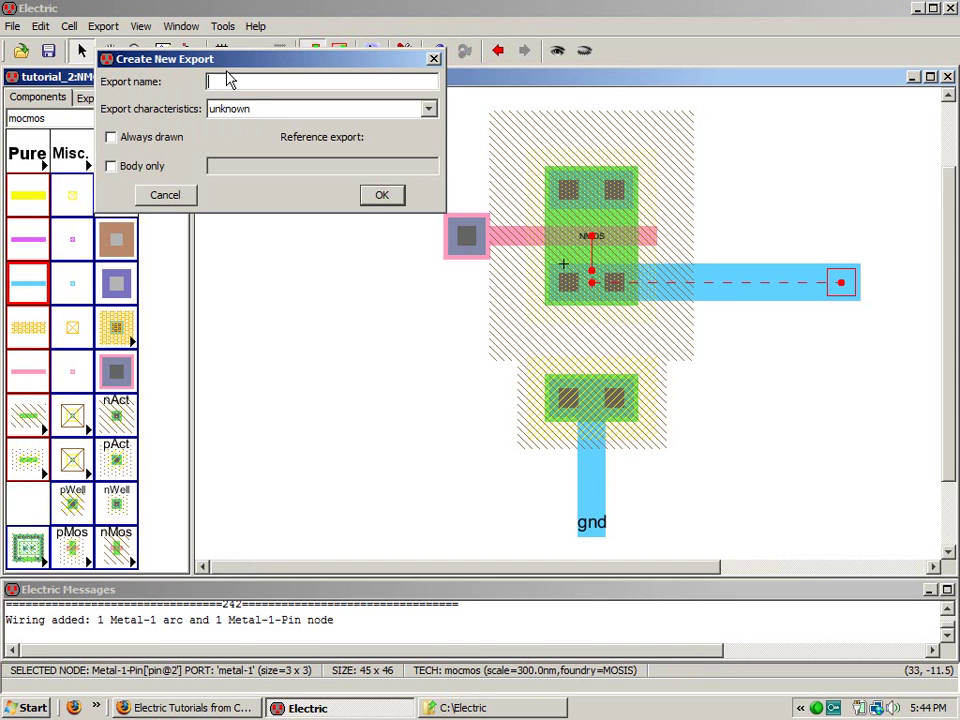
left_click(166, 195)
left_click(100, 26)
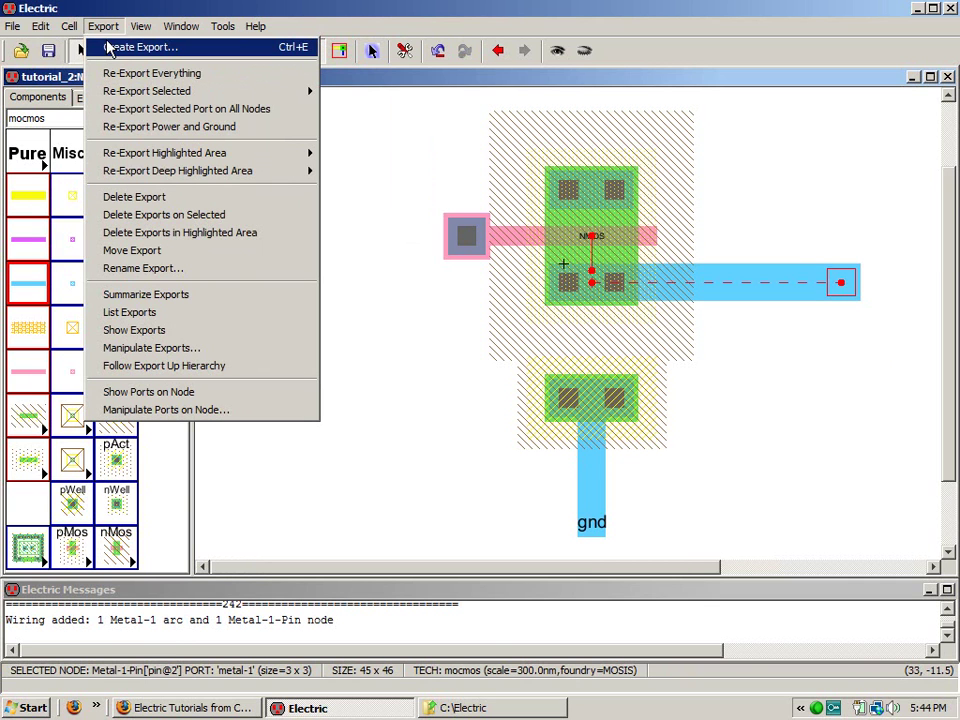
left_click(98, 47)
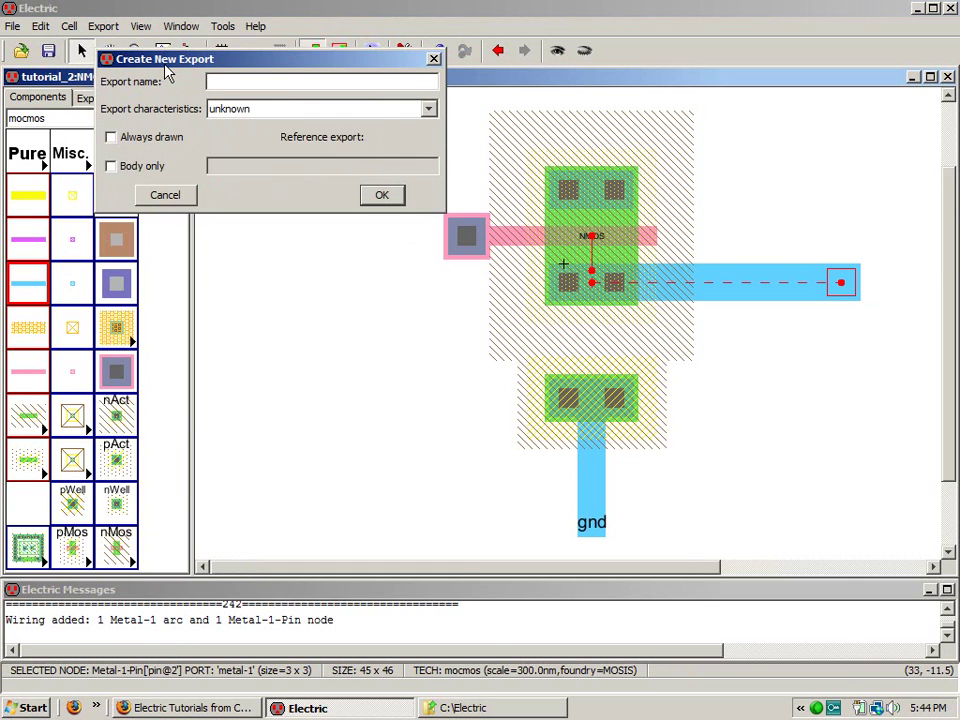
type("a")
left_click(381, 195)
Step: Route a horizontal Metal-1 arc from the upper n-active contact to a pin above and slightly beyond the s pin
left_click(600, 182)
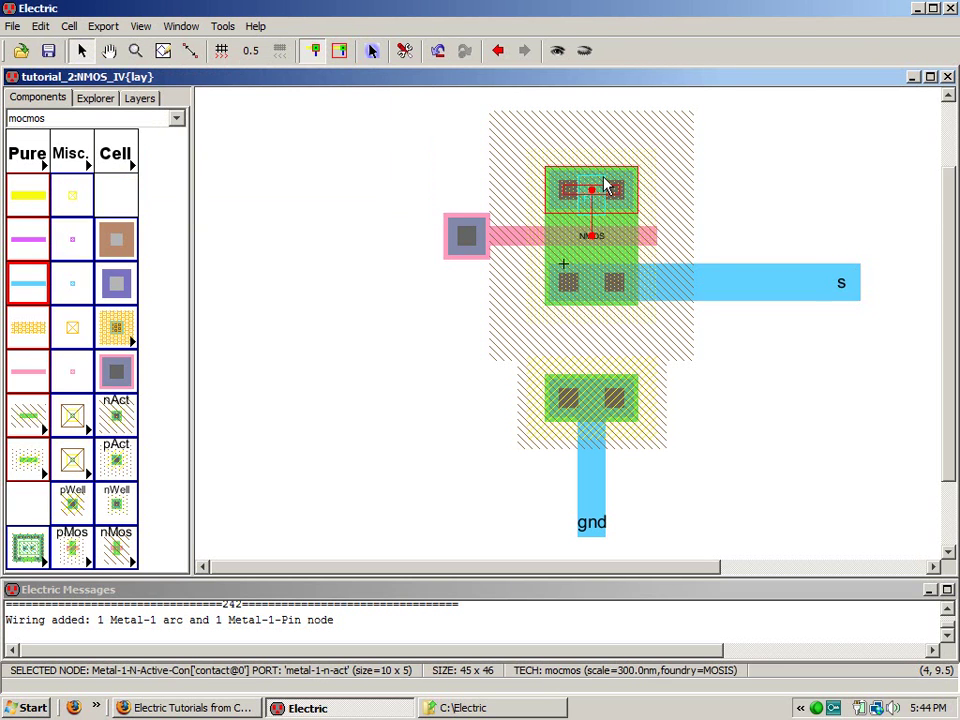
right_click(850, 189)
left_click(870, 210)
left_click(859, 195)
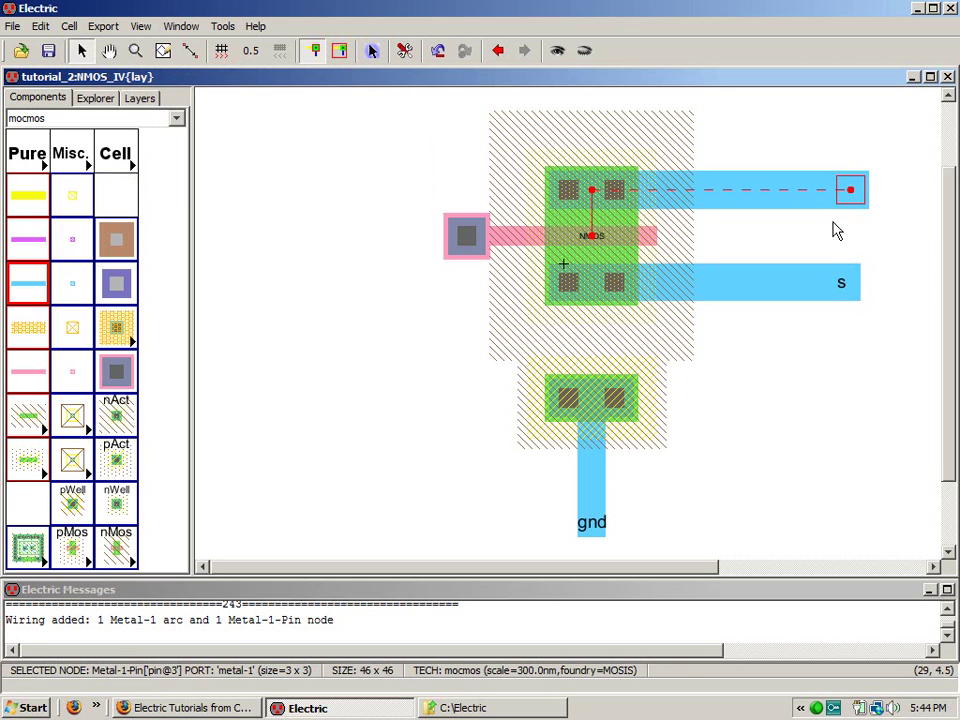
Step: Create an export named d on the end pin of the upper contact's Metal-1 arc
key("ctrl+d")
left_click(892, 237)
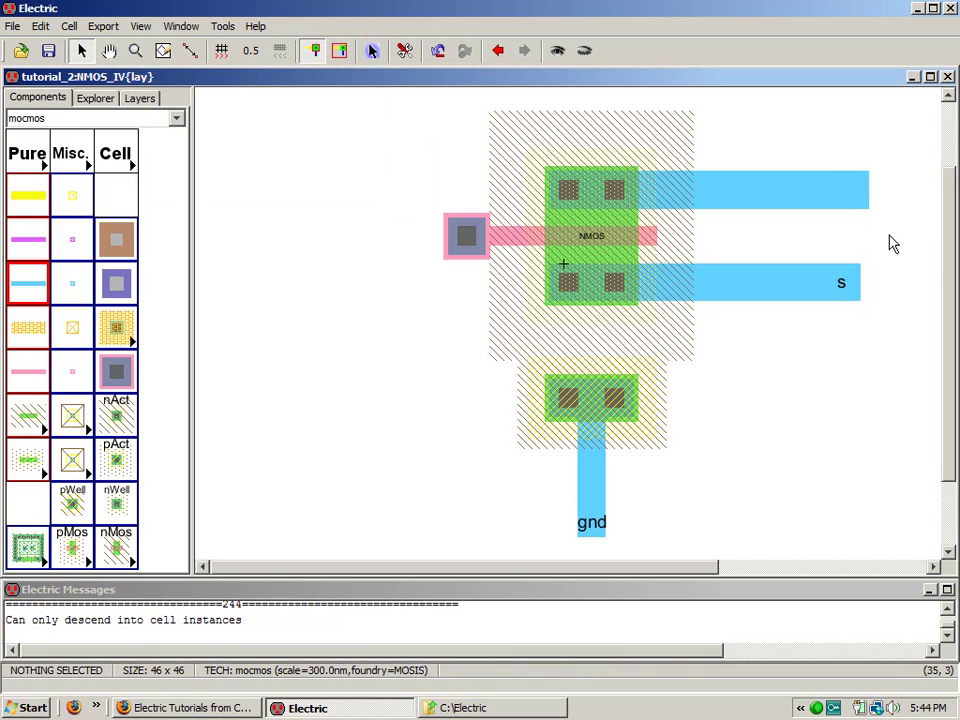
left_click(860, 200)
key("ctrl+e")
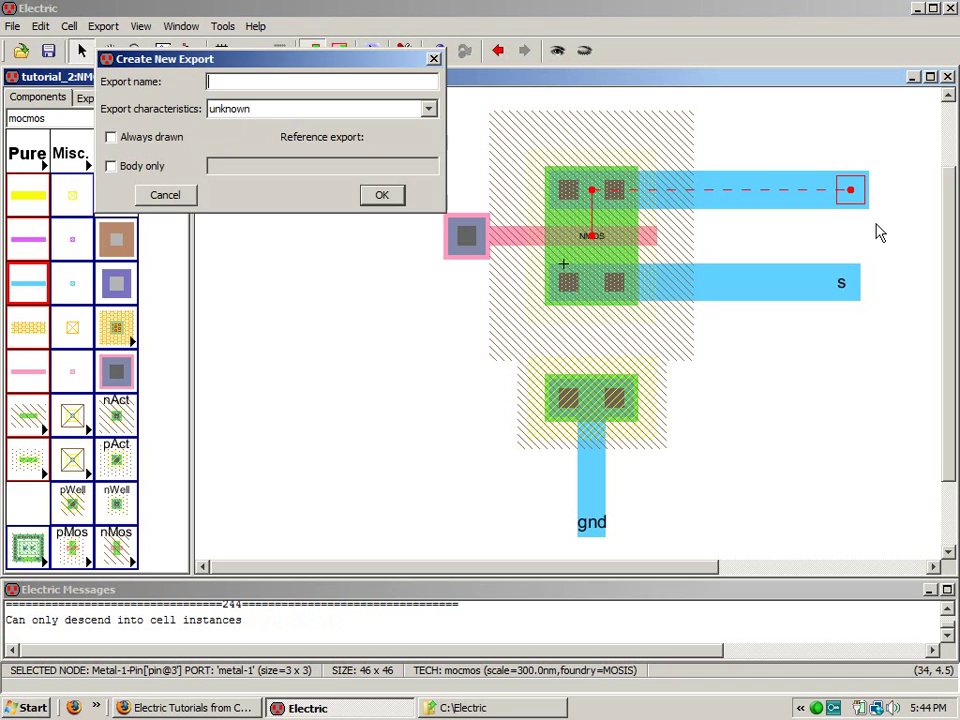
type("d")
left_click(372, 194)
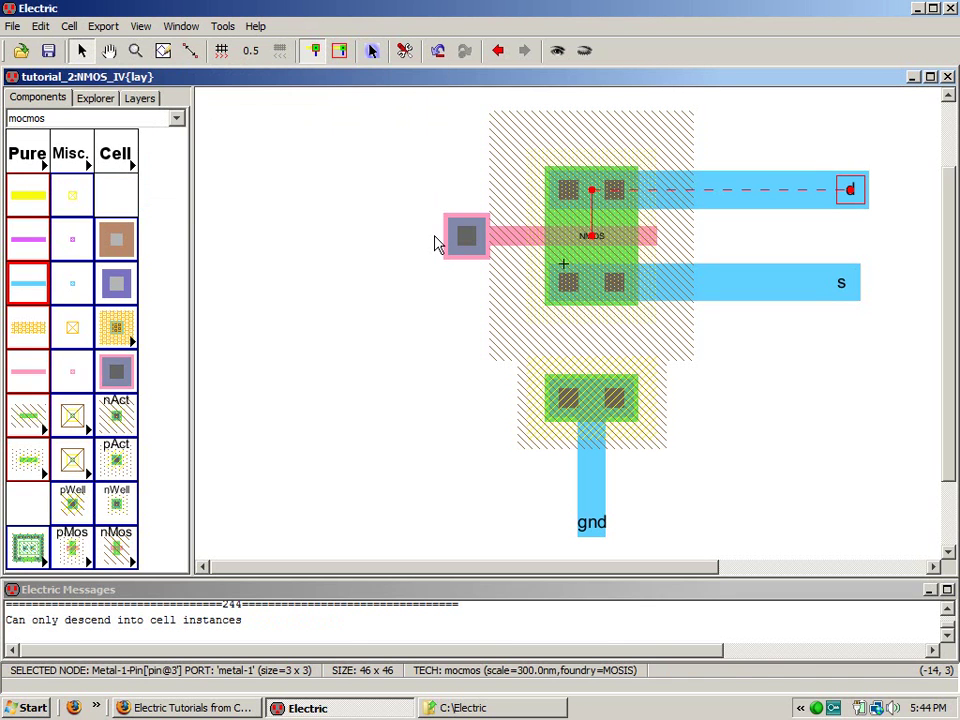
Step: Route a Metal-1 arc leftward from the gate's polysilicon contact and export its end pin as g
left_click(466, 236)
right_click(274, 237)
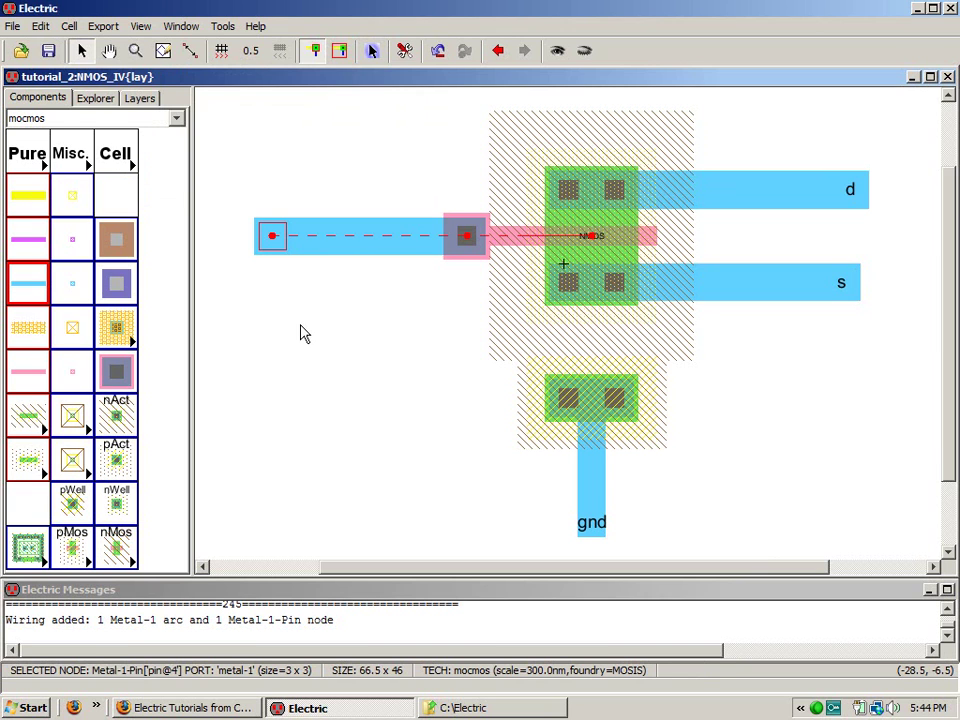
key("ctrl+e")
type("g")
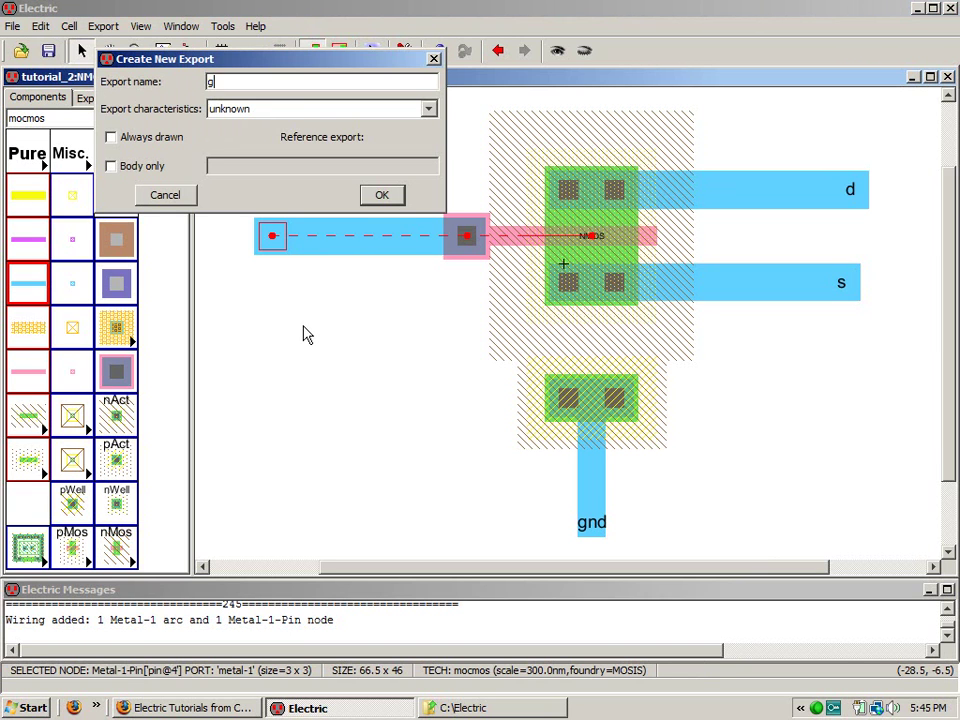
left_click(380, 195)
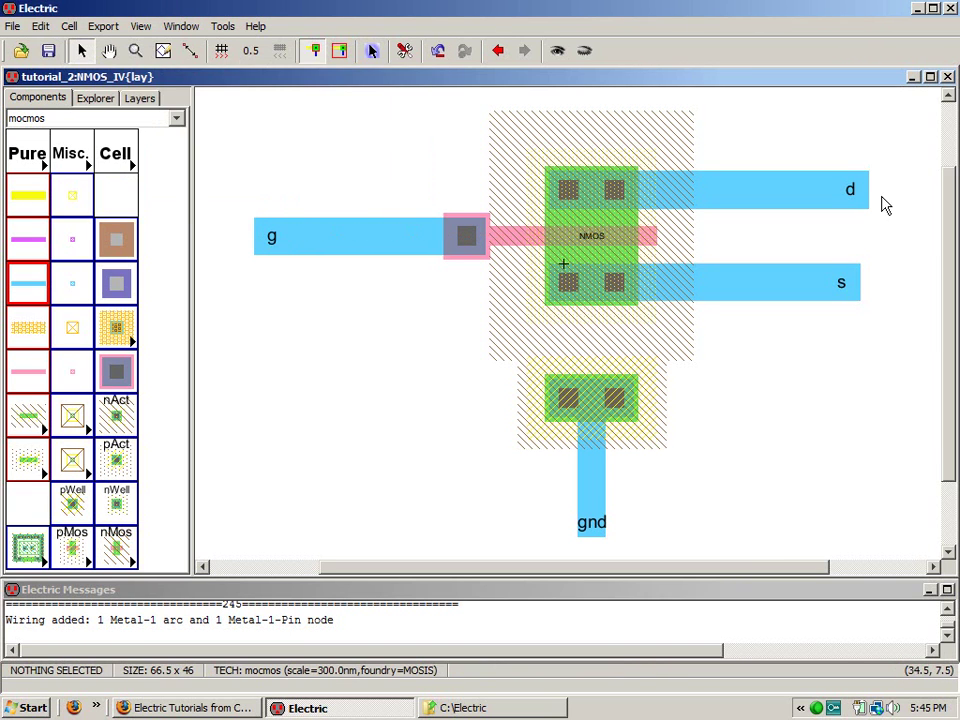
Step: Nudge the d pin left in 0.5 steps to line up with the s pin, and save the library
mouse_move(855, 192)
left_mouse_down()
mouse_move(866, 208)
mouse_move(861, 200)
left_mouse_up()
key("Left")
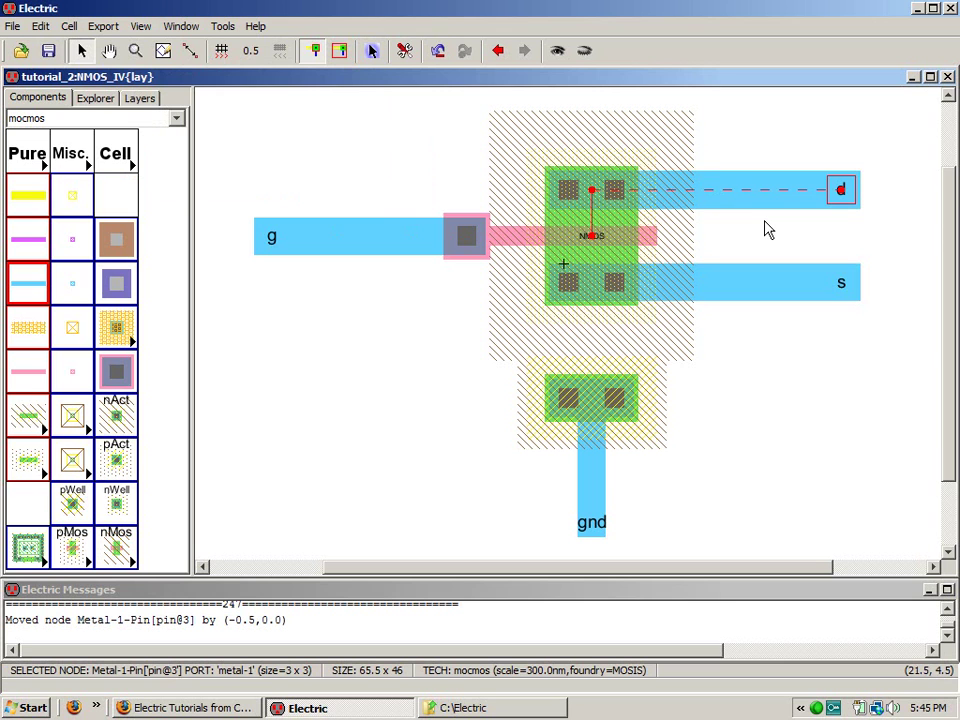
left_click(767, 418)
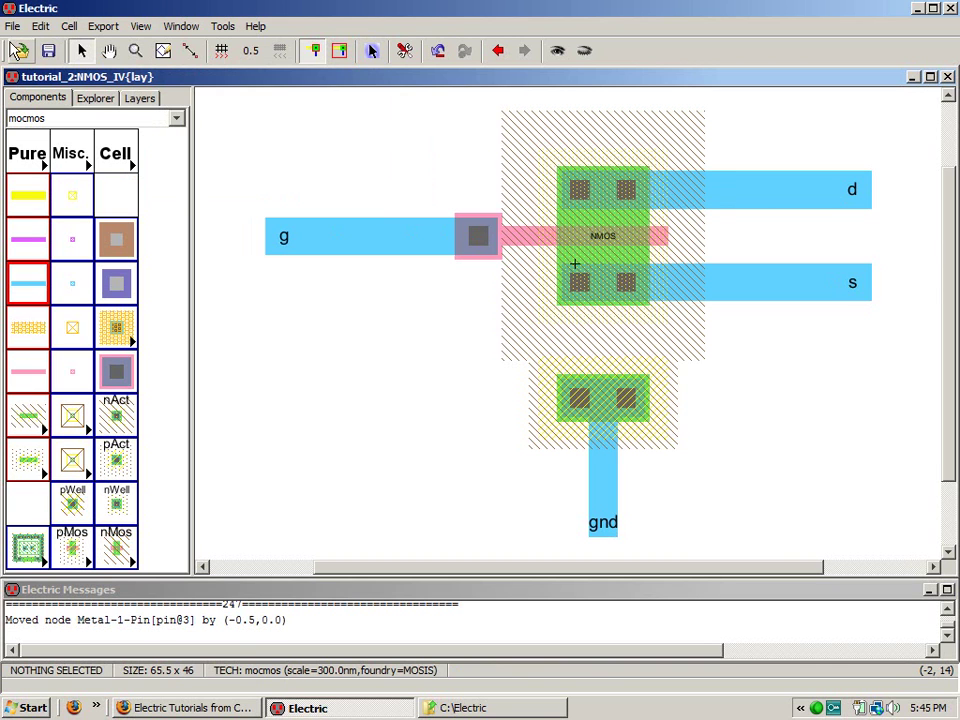
left_click(47, 51)
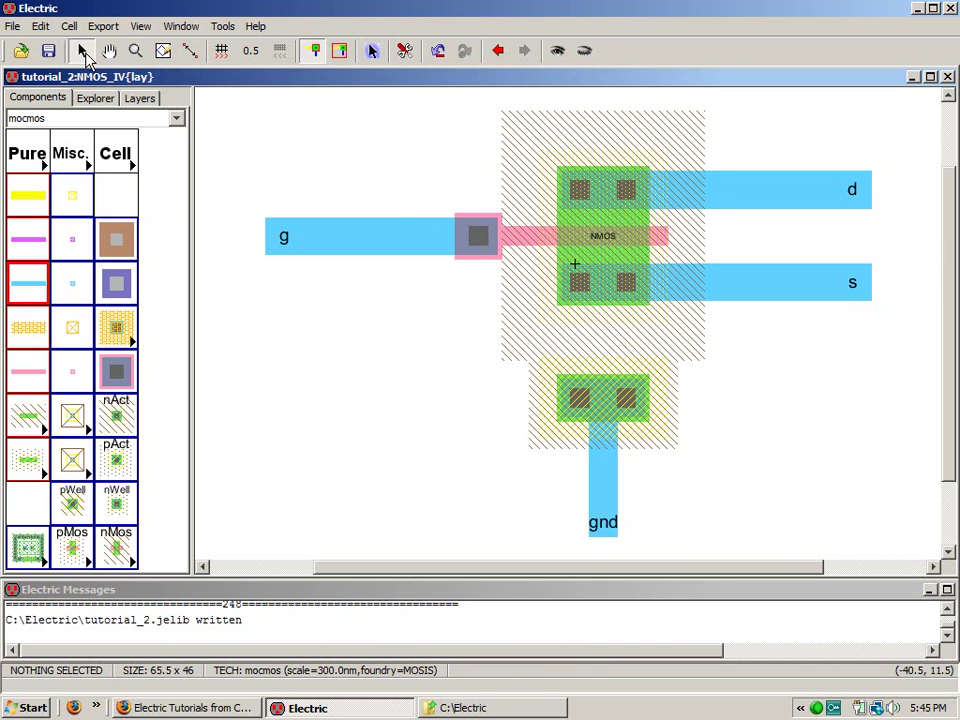
Step: Check the NMOS_IV layout with the design rule and well checks, and save the library
left_click(96, 98)
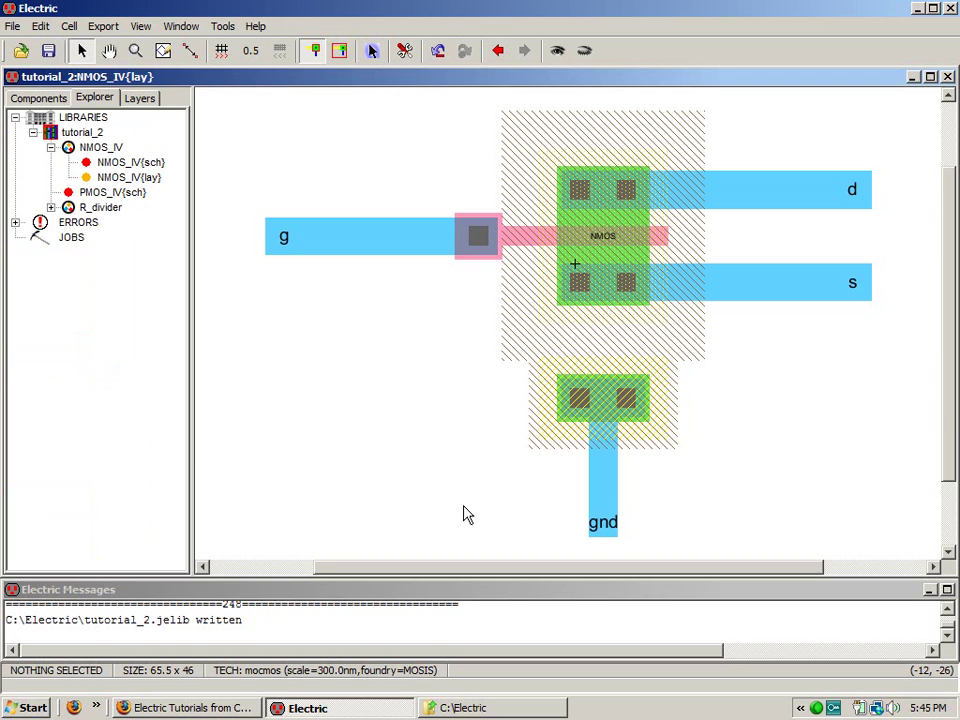
key("F5")
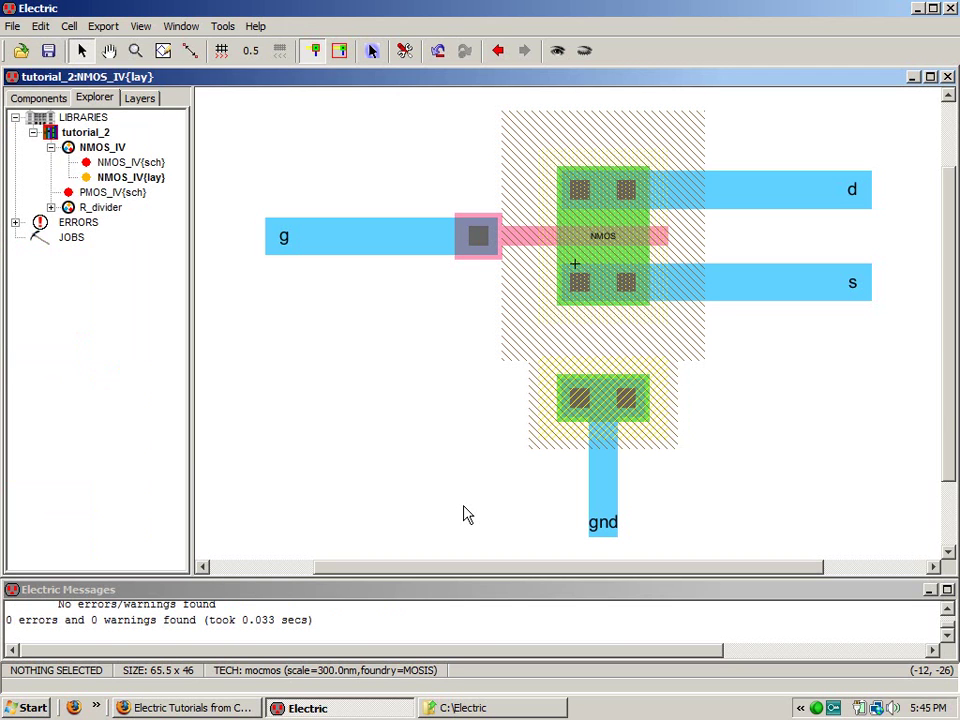
key("w")
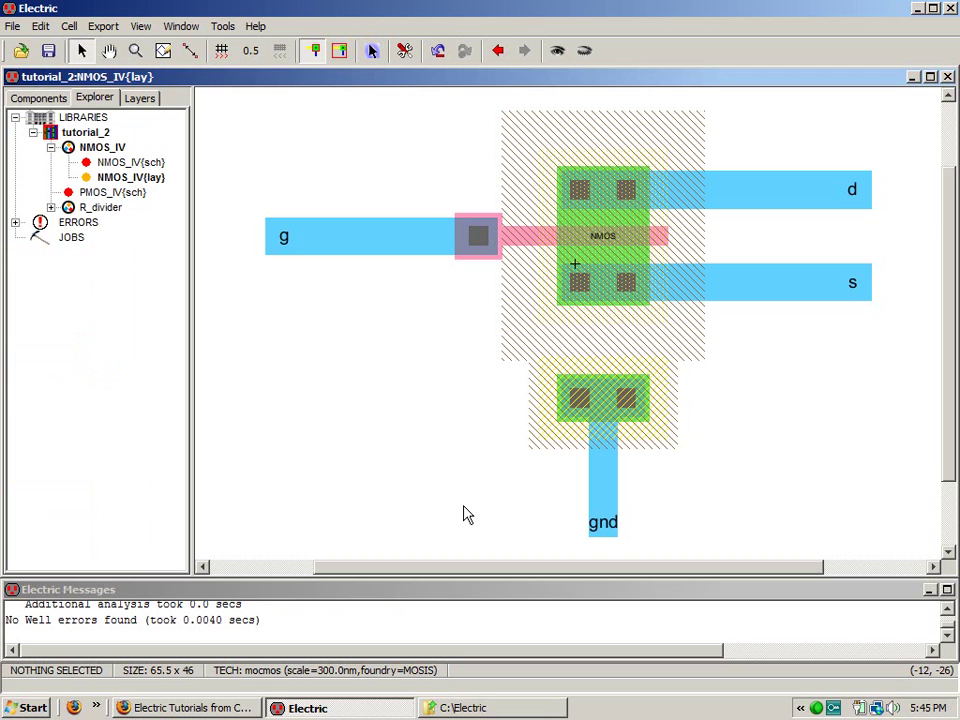
left_click(48, 50)
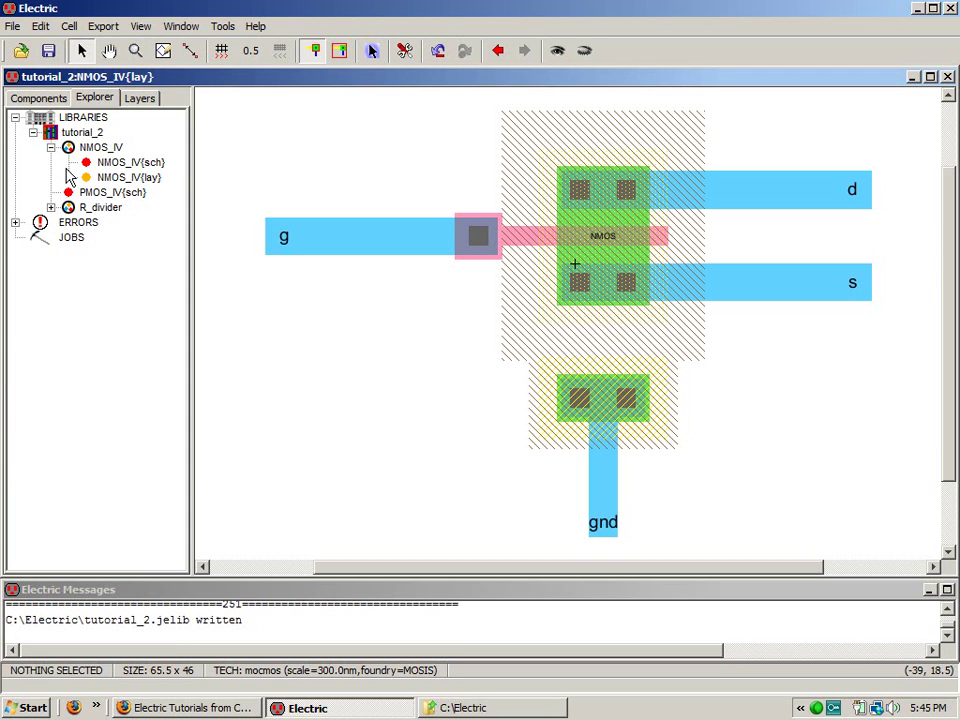
Step: Create a layout cell named PMOS_IV in the tutorial_2 library with the mocmos technology, and expand its cell group
left_click(69, 26)
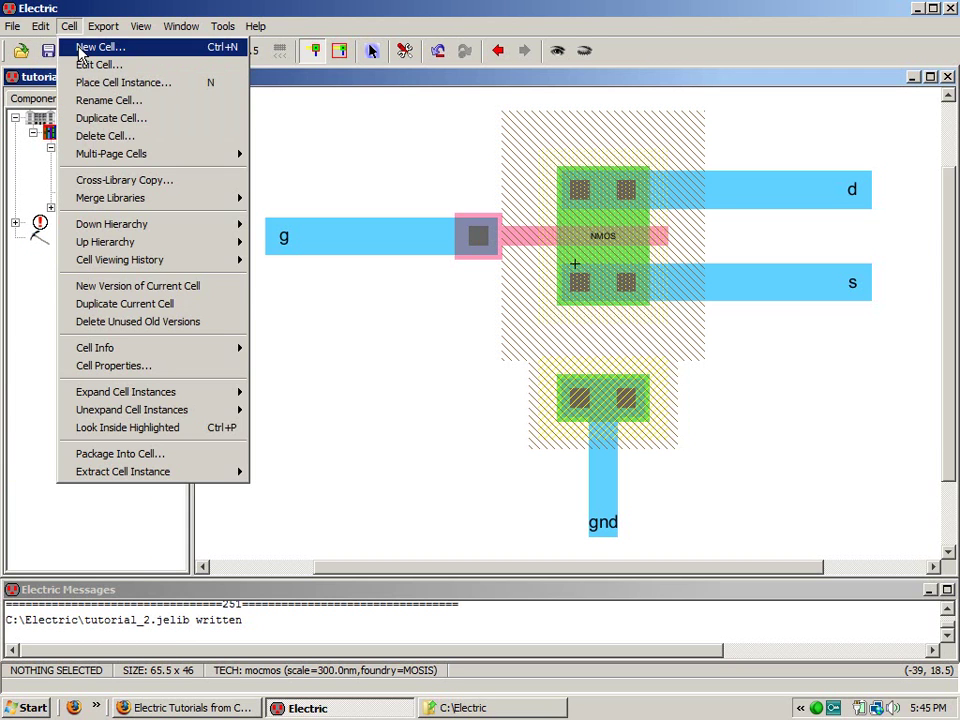
left_click(80, 50)
left_click_drag(240, 60, 375, 116)
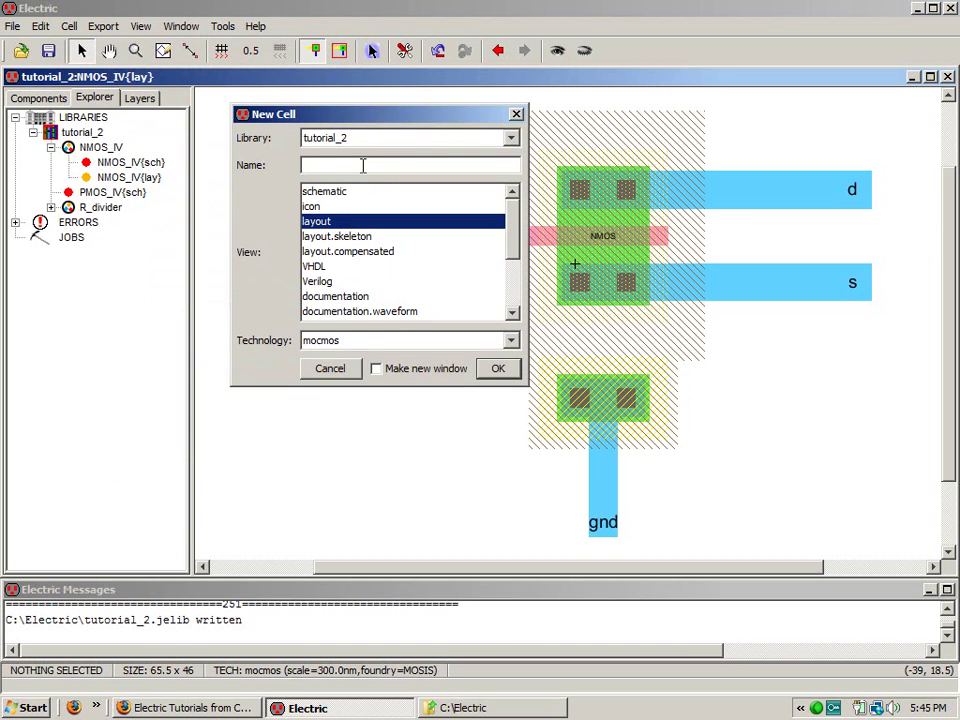
type("PMOS_IV")
left_click(498, 372)
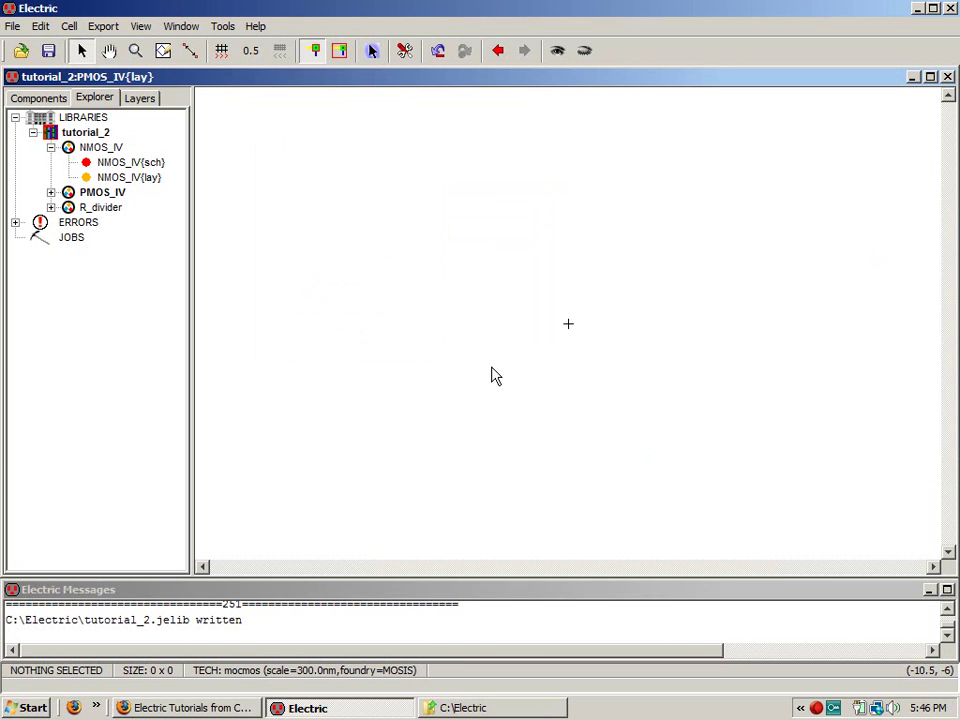
left_click(51, 192)
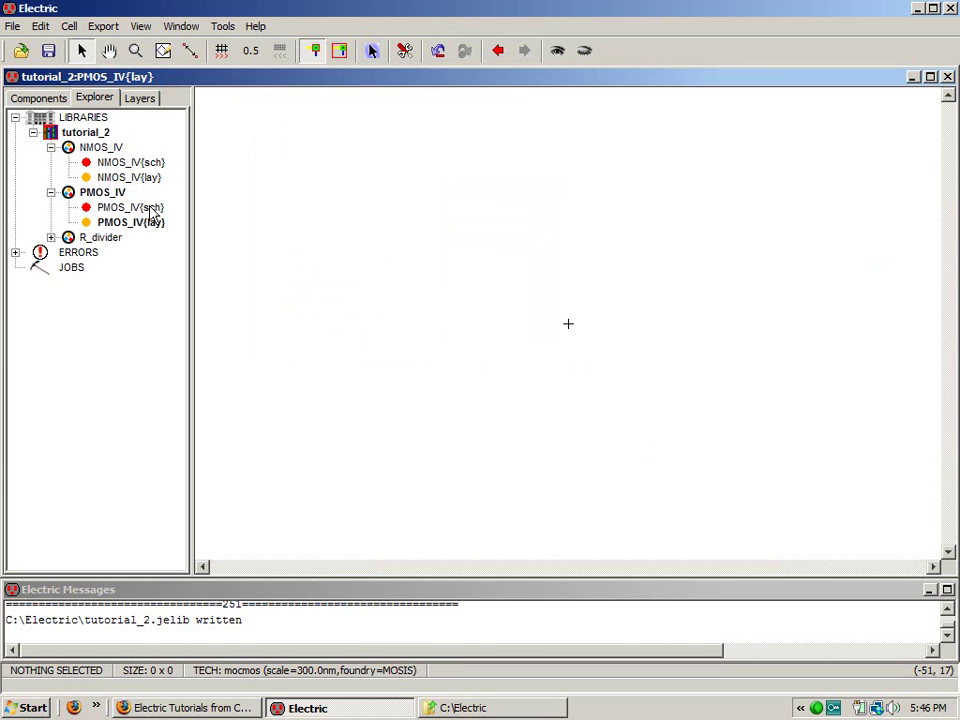
Step: Place a pMOS transistor node in the PMOS_IV layout at about (3.5, 5)
left_click(58, 100)
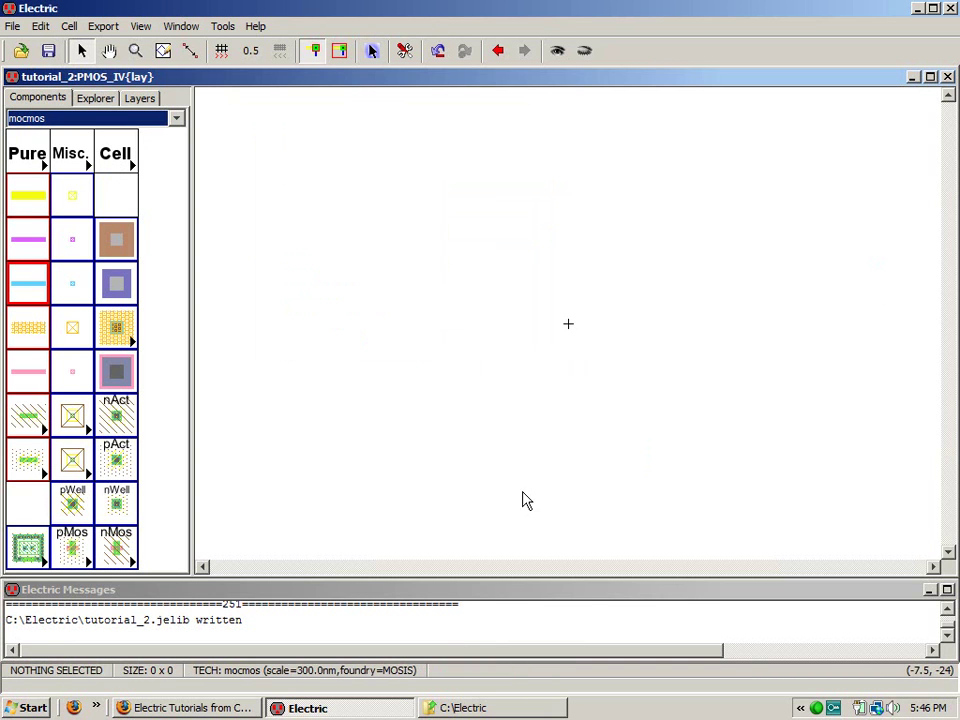
left_click(72, 550)
left_click(594, 295)
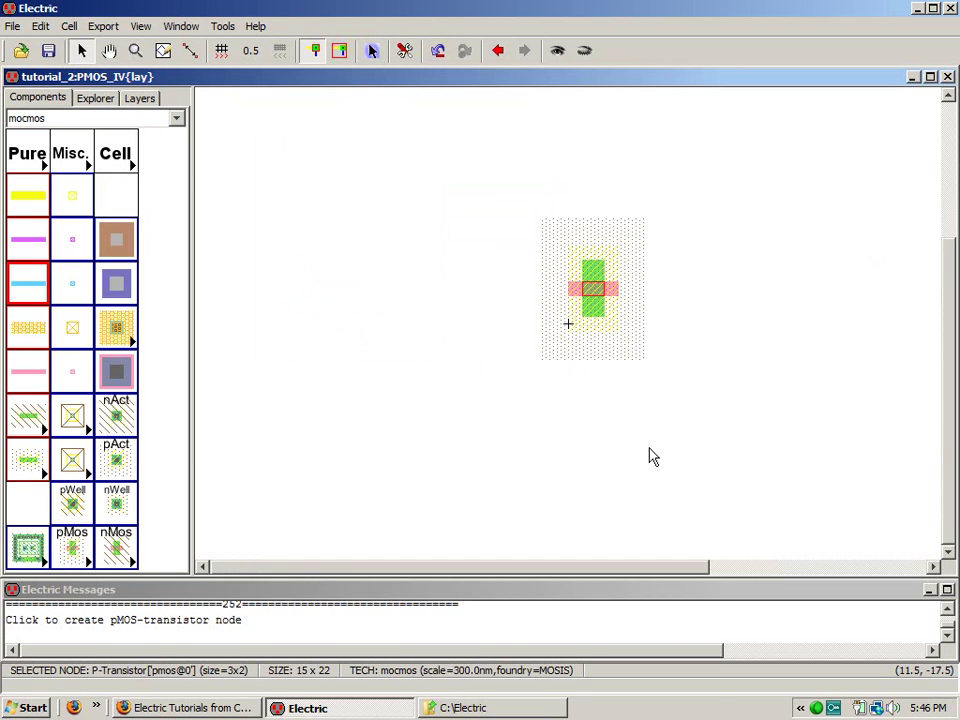
Step: Set the pMOS transistor's width to 10
key("ctrl+i")
double_click(162, 130)
type("10")
left_click(409, 210)
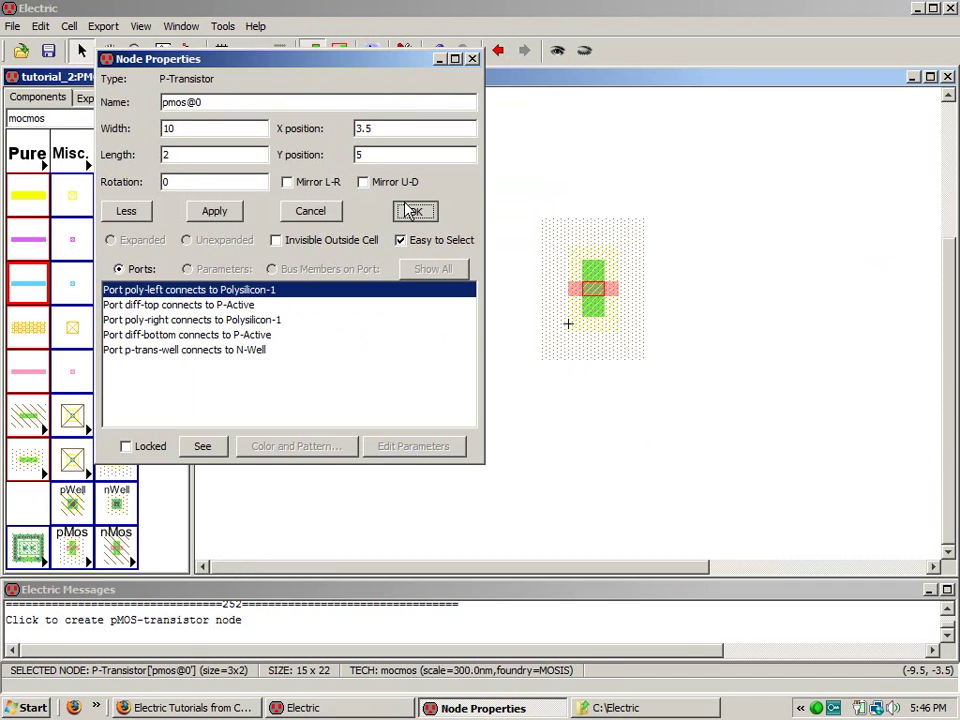
Step: Attach a SPICE model to the pMOS transistor and set its text to PMOS
left_click(222, 26)
mouse_move(238, 104)
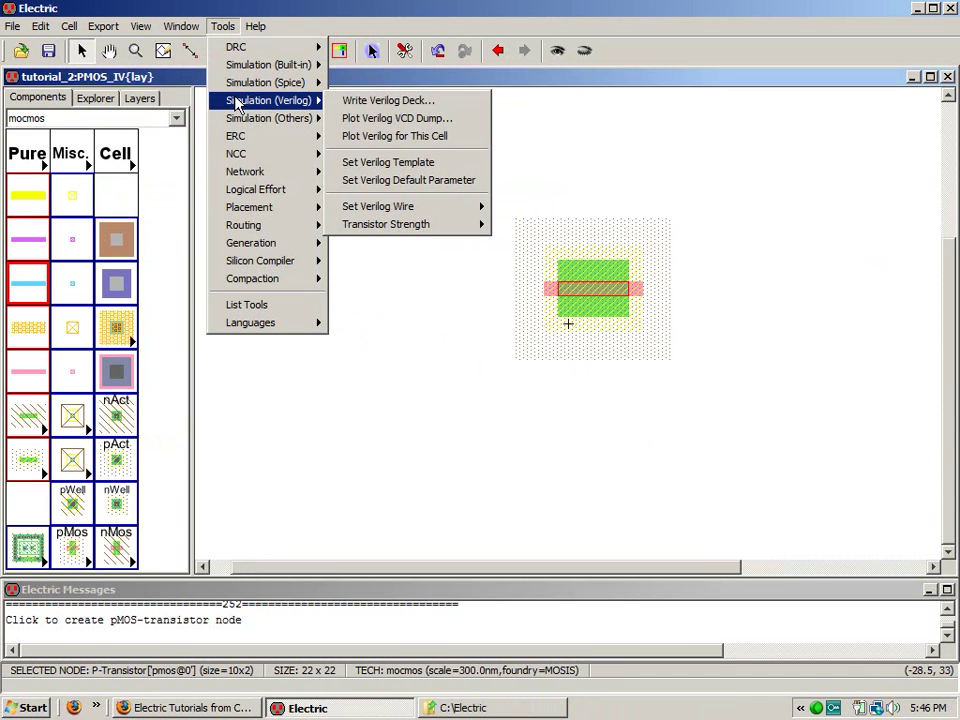
mouse_move(250, 82)
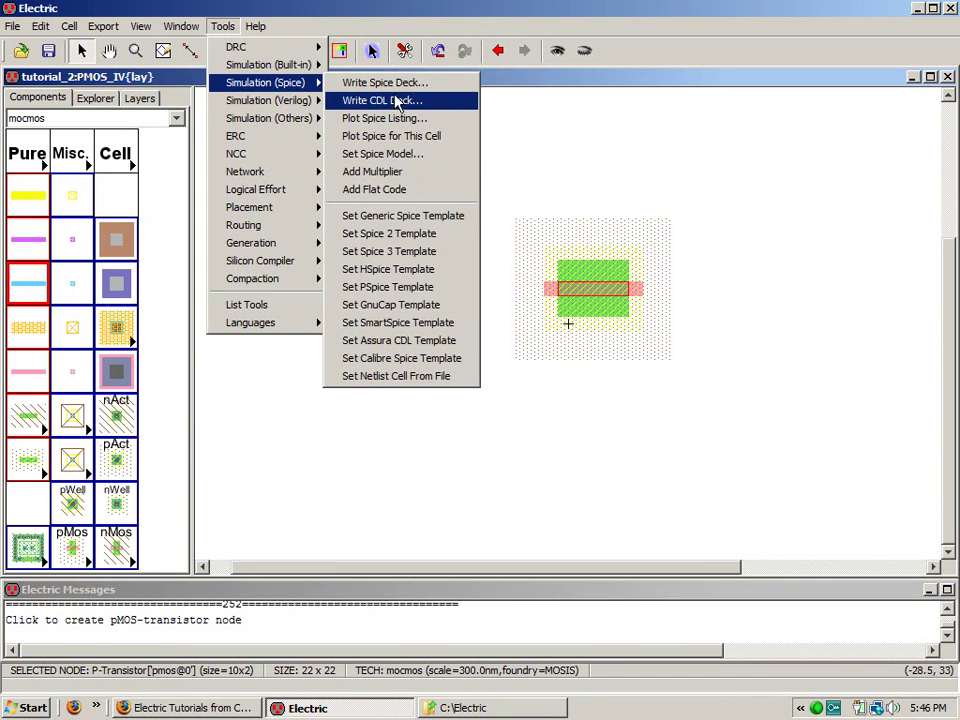
left_click(398, 155)
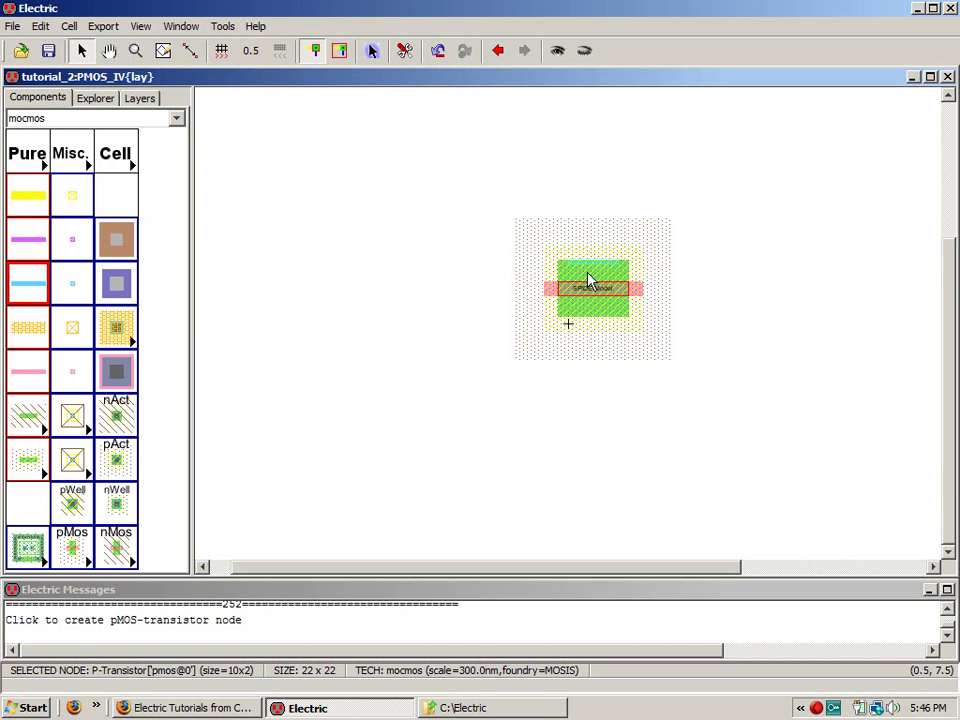
left_click(799, 343)
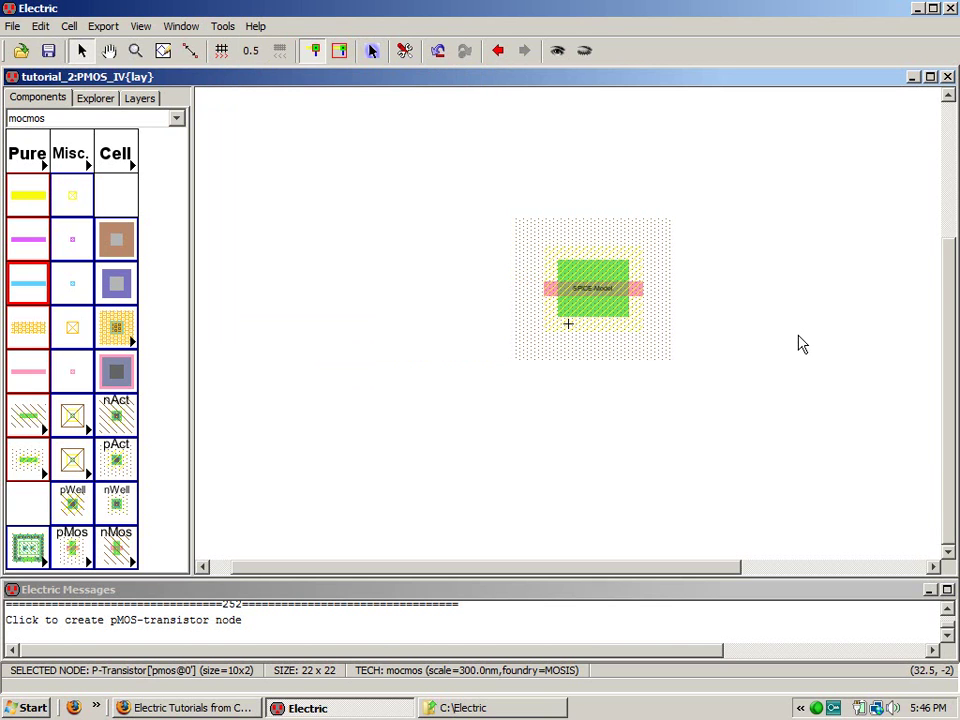
left_click(597, 296)
key("ctrl+i")
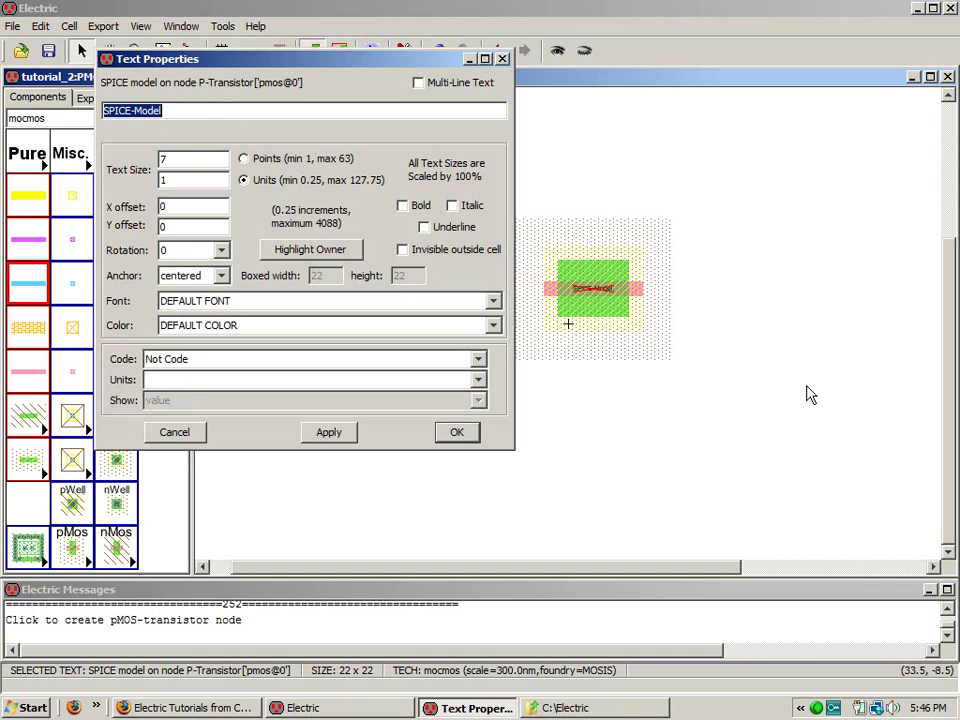
type("PMOS")
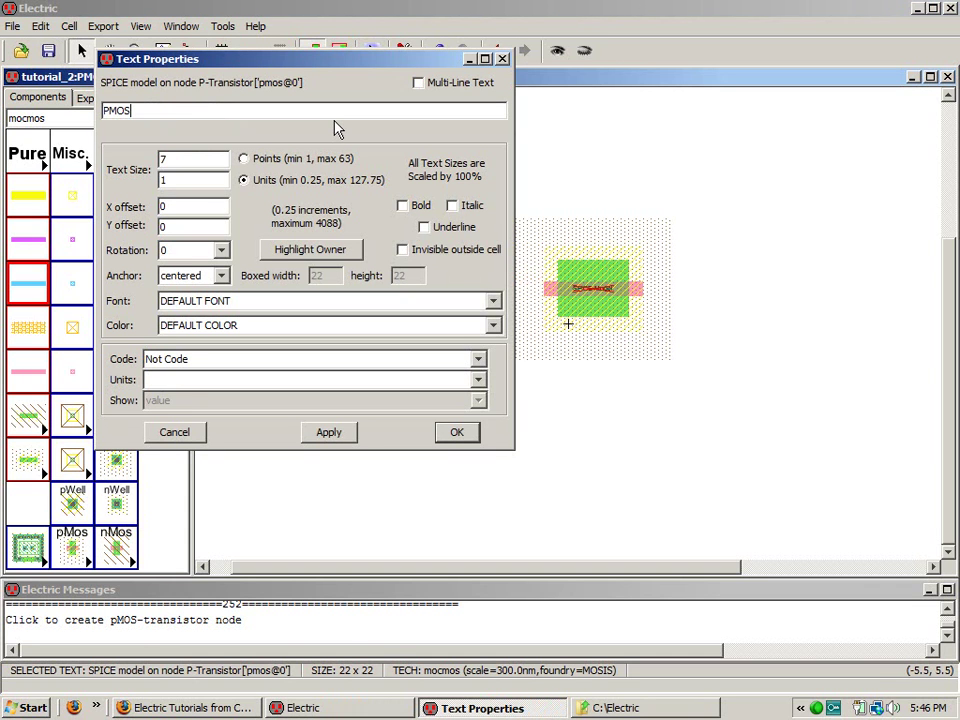
left_click(462, 435)
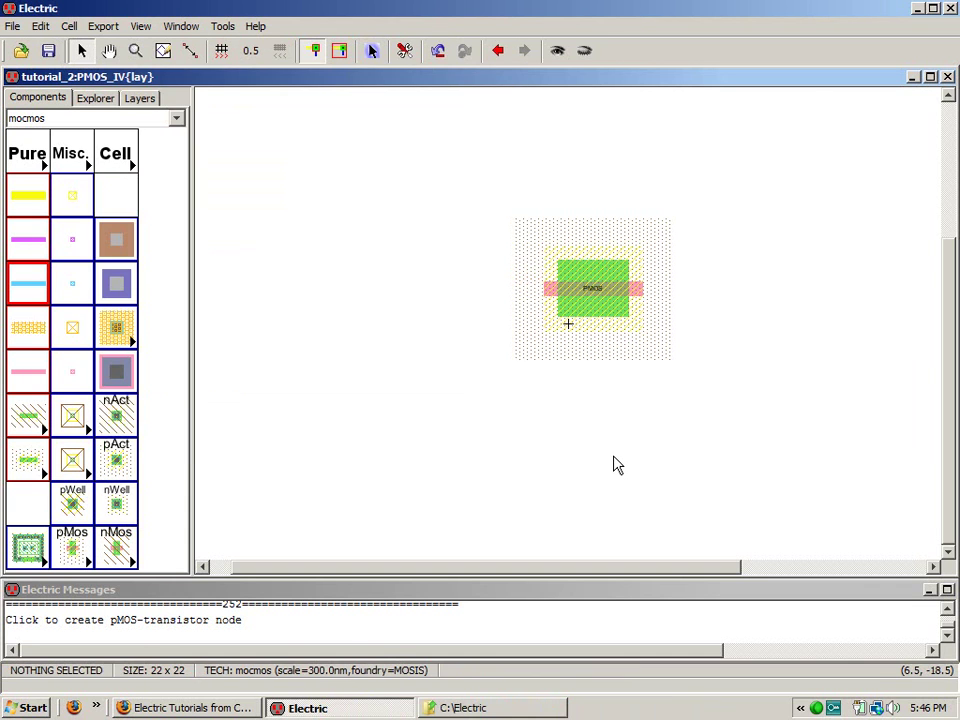
Step: Place a P-active contact centred above the transistor and set its X size to 10
key("ctrl+9")
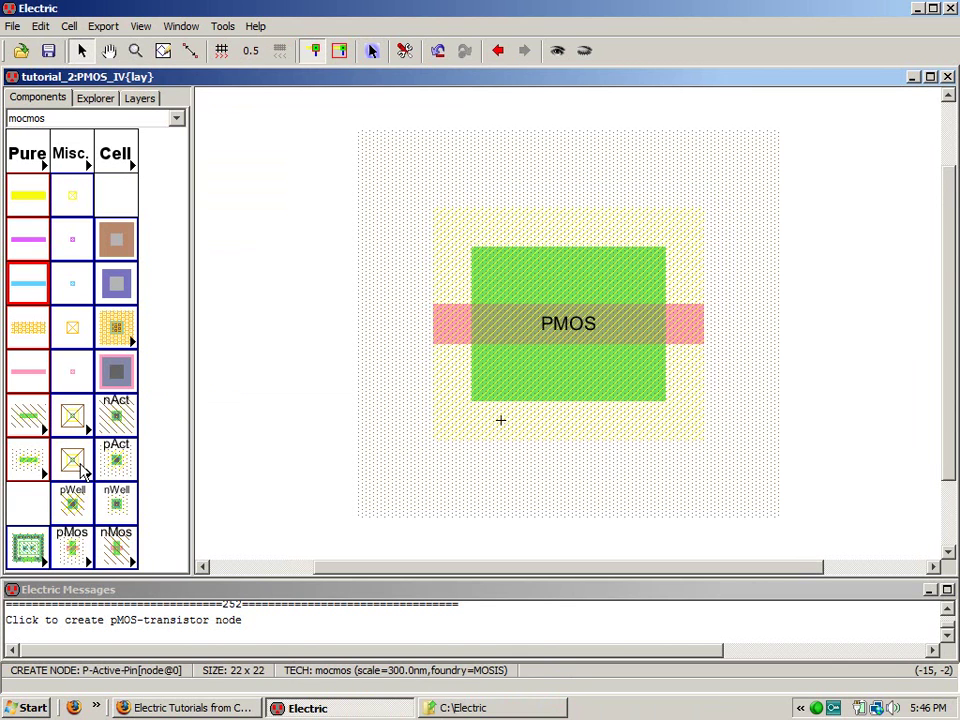
left_click(116, 458)
left_click(567, 100)
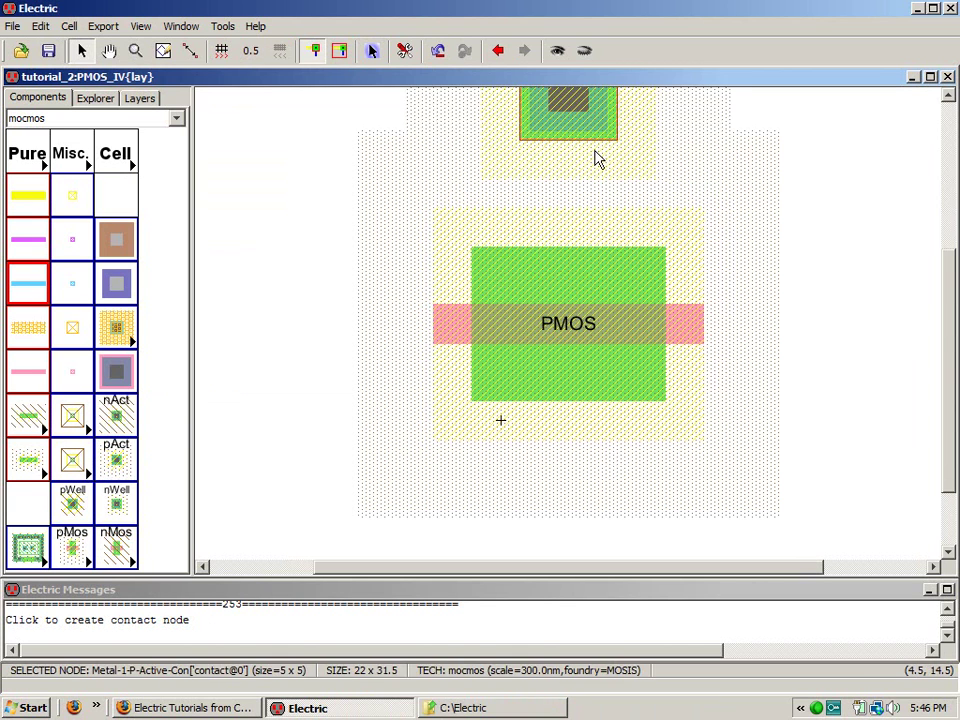
key("ctrl+i")
double_click(198, 128)
type("10")
key("Return")
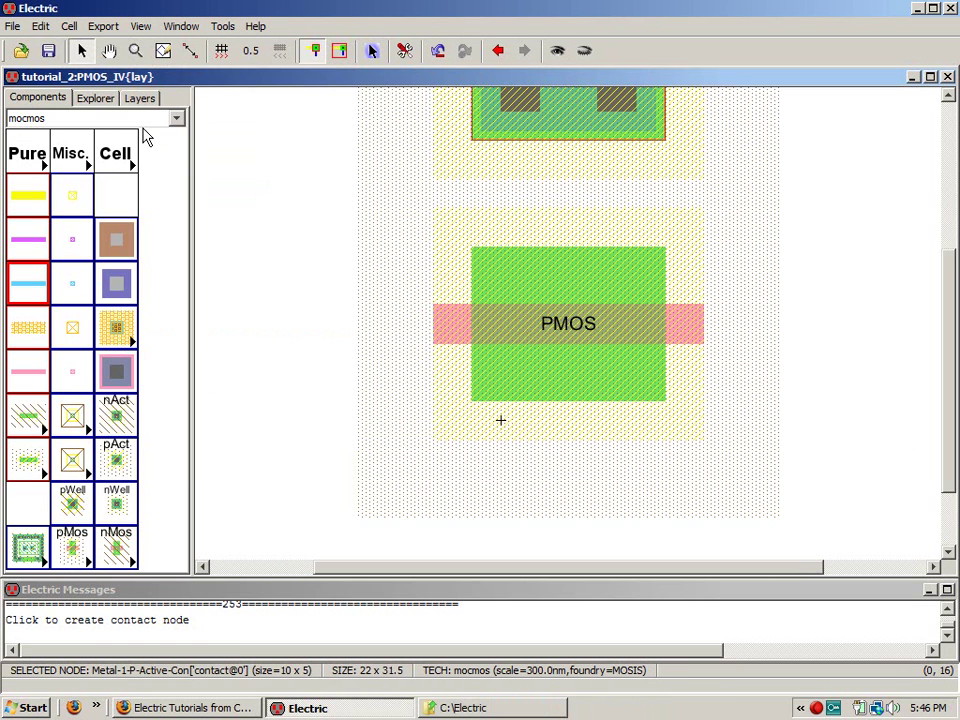
Step: Place a second P-active contact below the transistor with X size 10, and nudge it right by 0.5 to align with the transistor
left_click(119, 466)
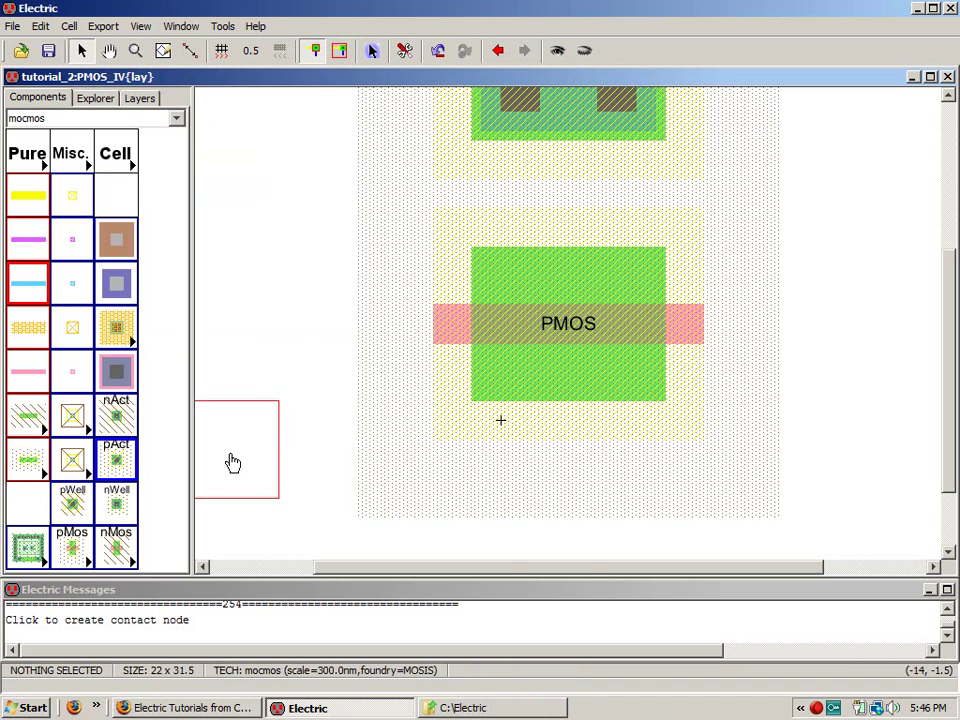
left_click(557, 557)
key("ctrl+i")
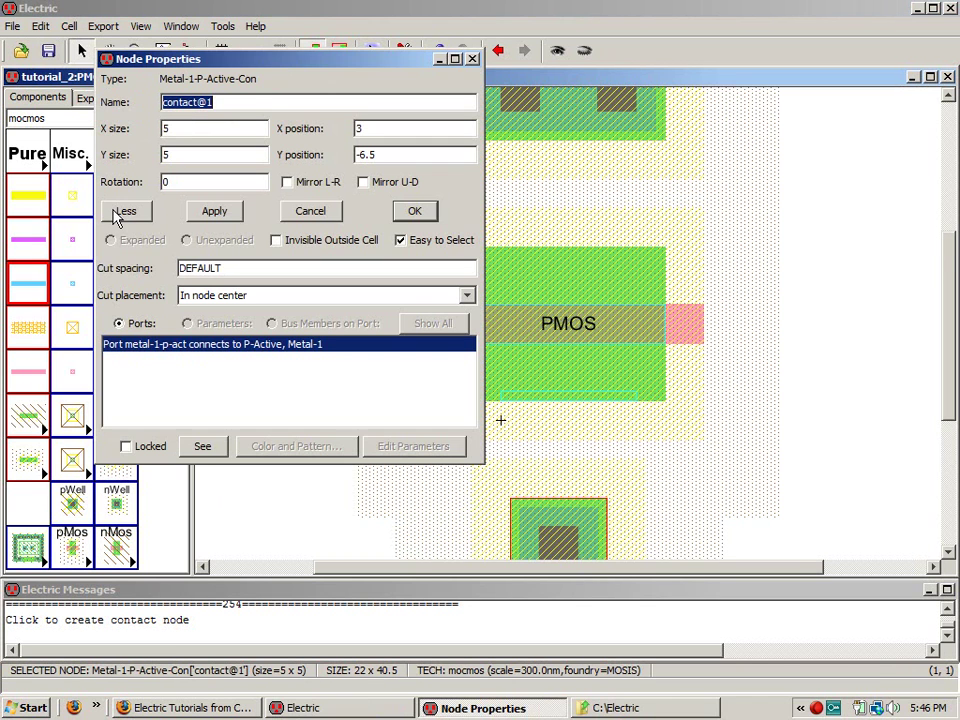
double_click(166, 129)
type("10")
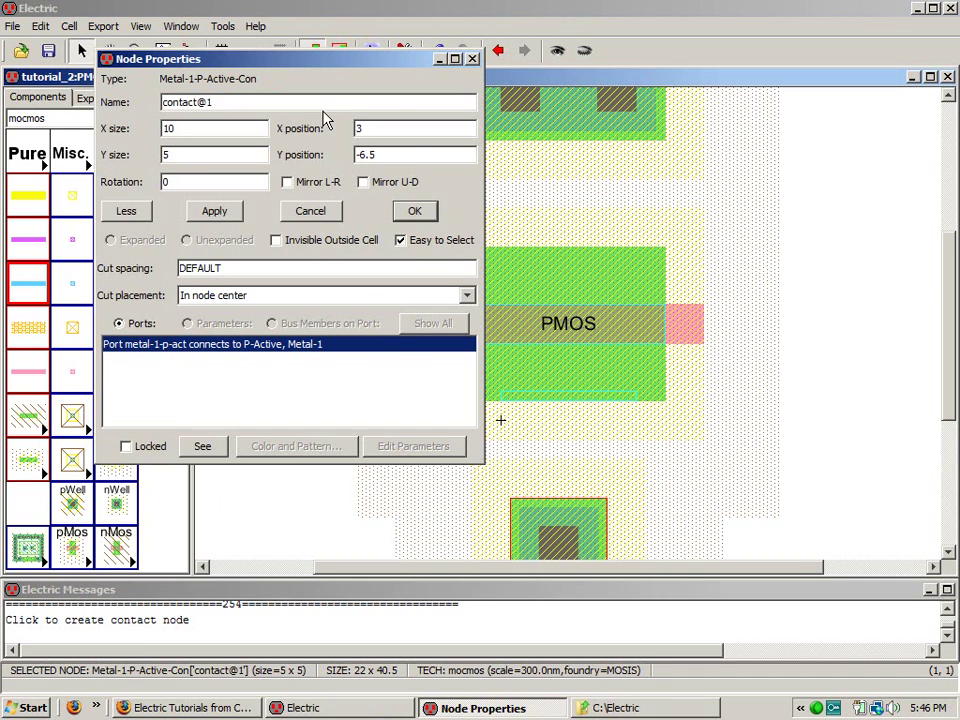
left_click(414, 210)
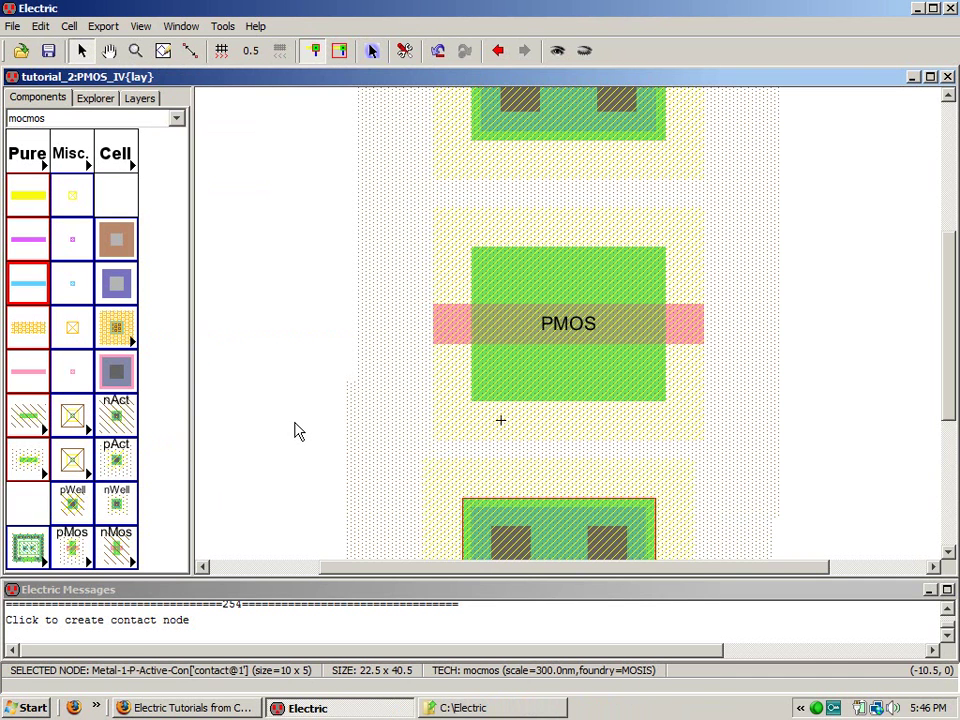
key("Right")
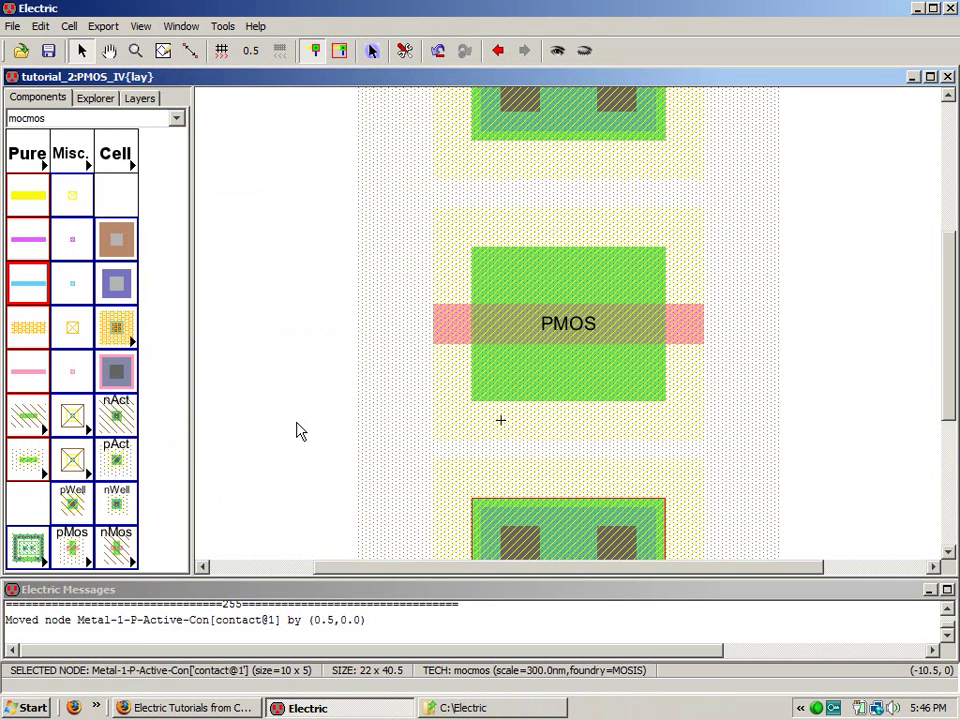
Step: Place a Metal-1-Polysilicon-1 contact beside the gate at about (-12.5, 5) and an N-well contact to the upper left of the transistor
left_click(116, 372)
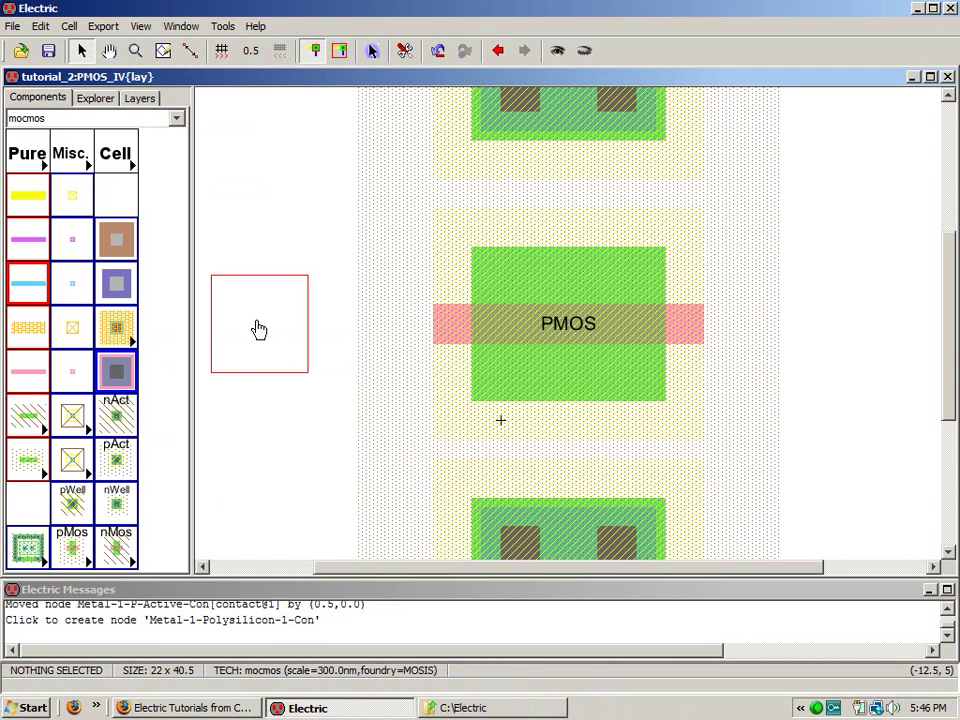
left_click(257, 328)
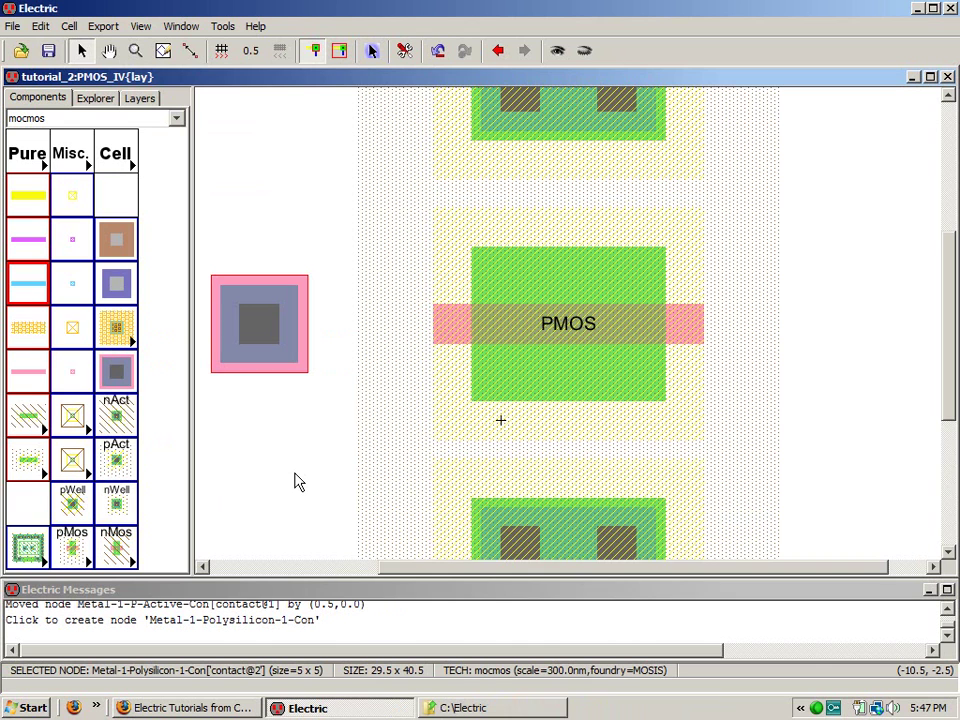
left_click(111, 509)
key("ctrl+0")
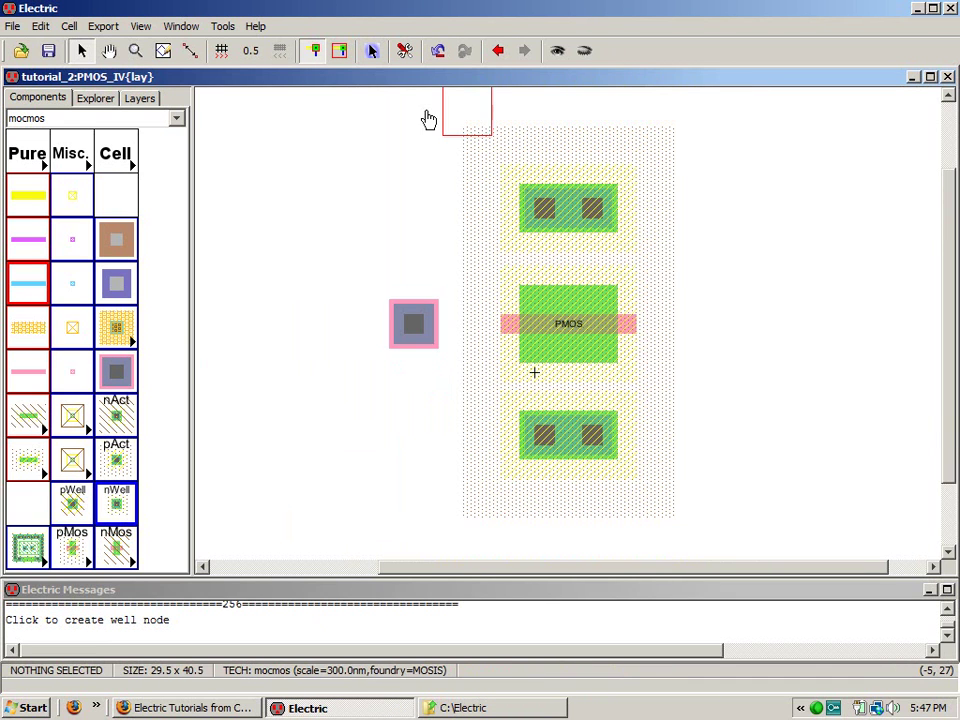
left_click(298, 113)
left_click(270, 235)
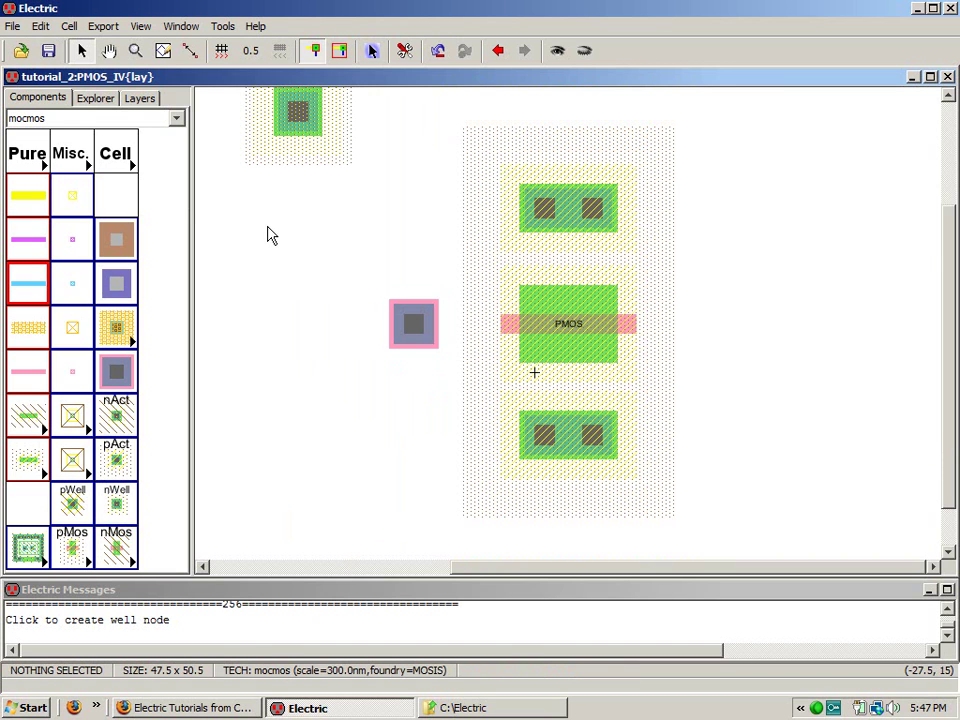
Step: Wire the upper P-active contact to the transistor's top diffusion and move the contact down 7 units against the gate region
left_click(571, 224)
right_click(575, 293)
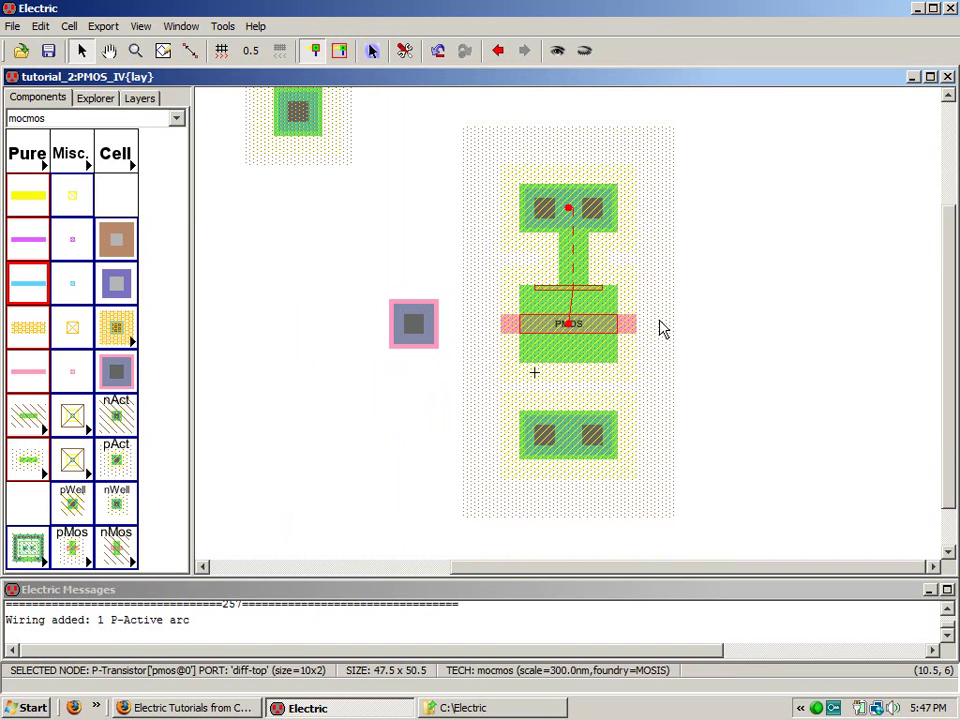
left_click_drag(544, 204, 568, 274)
Step: Wire the lower P-active contact to the transistor's bottom diffusion and move the contact up 6.5 units
left_click(563, 440)
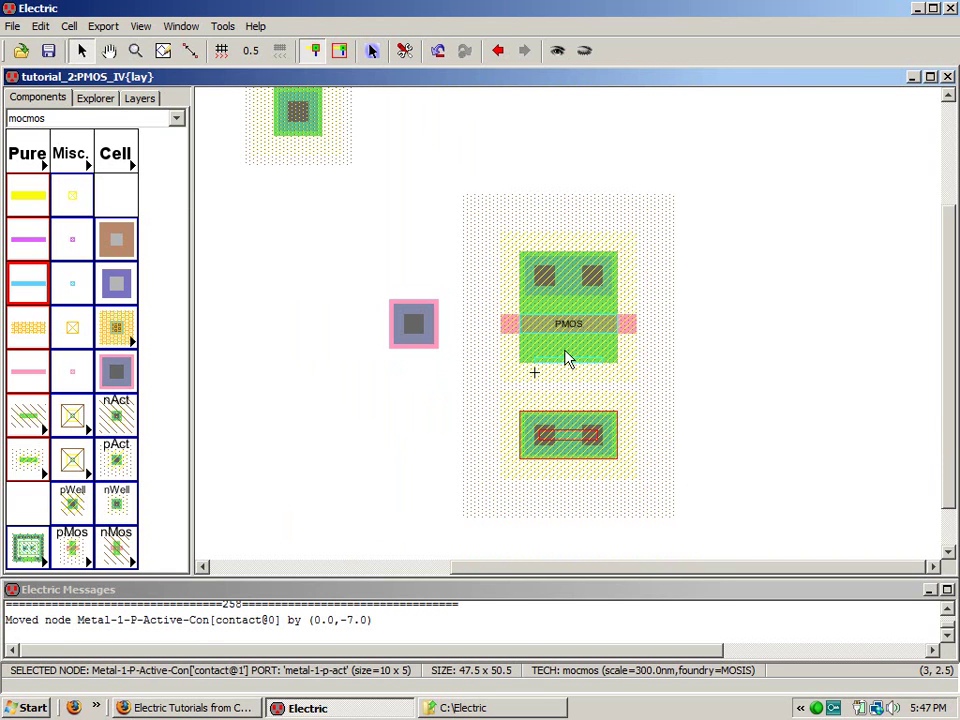
right_click(564, 351)
left_click(695, 416)
left_click(559, 444)
left_click_drag(560, 450, 561, 386)
left_click(822, 466)
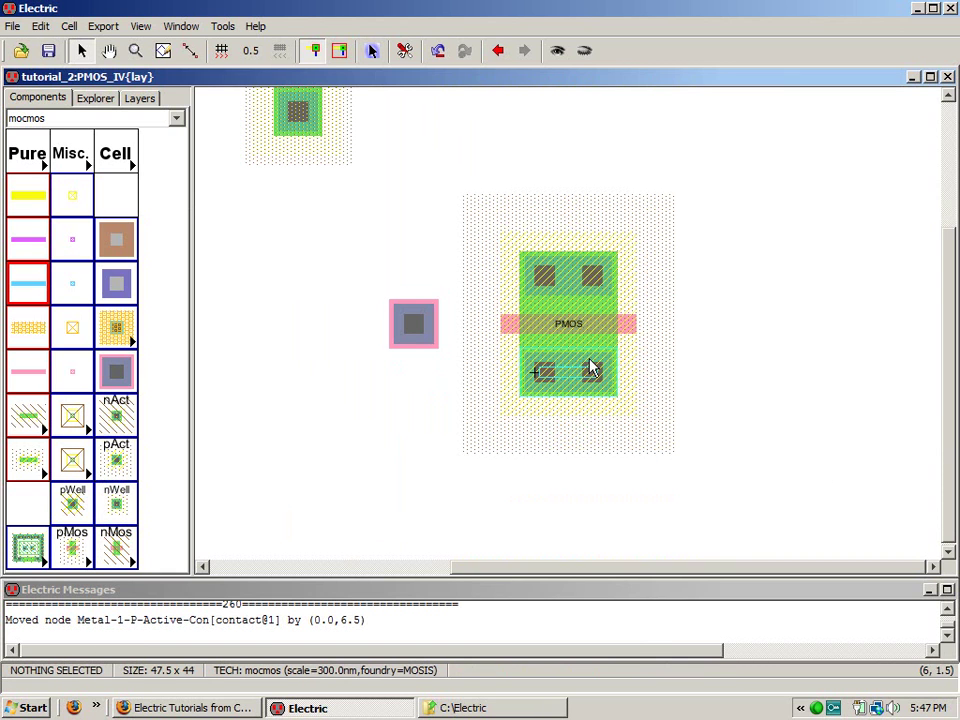
Step: Wire the transistor's gate to the polysilicon contact and move that contact 5 units toward the transistor
left_click(504, 327)
right_click(408, 337)
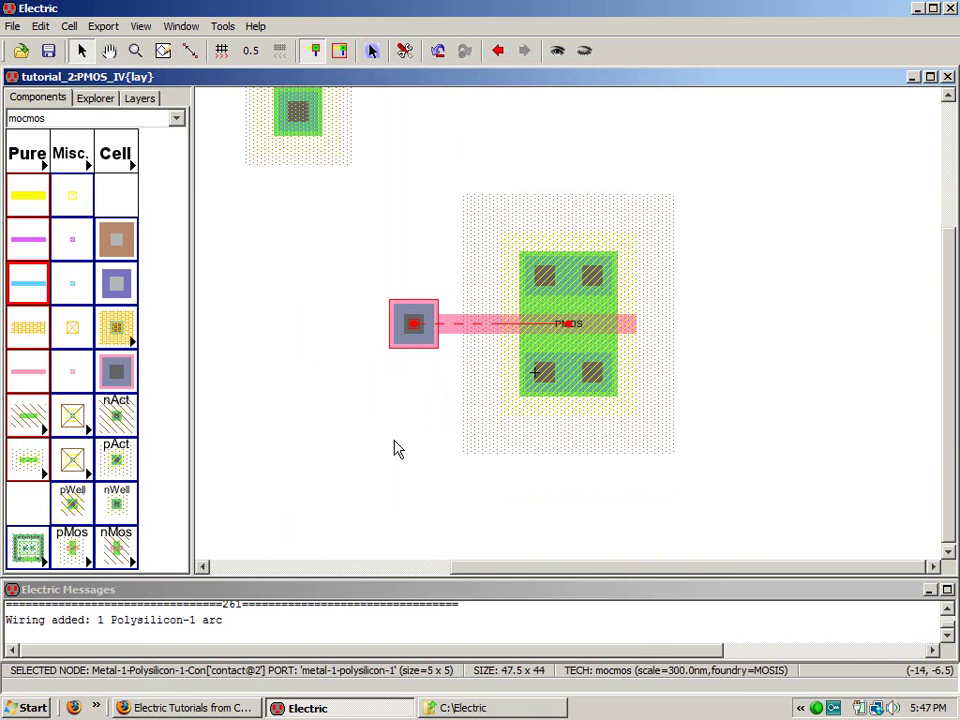
left_click_drag(414, 349, 460, 348)
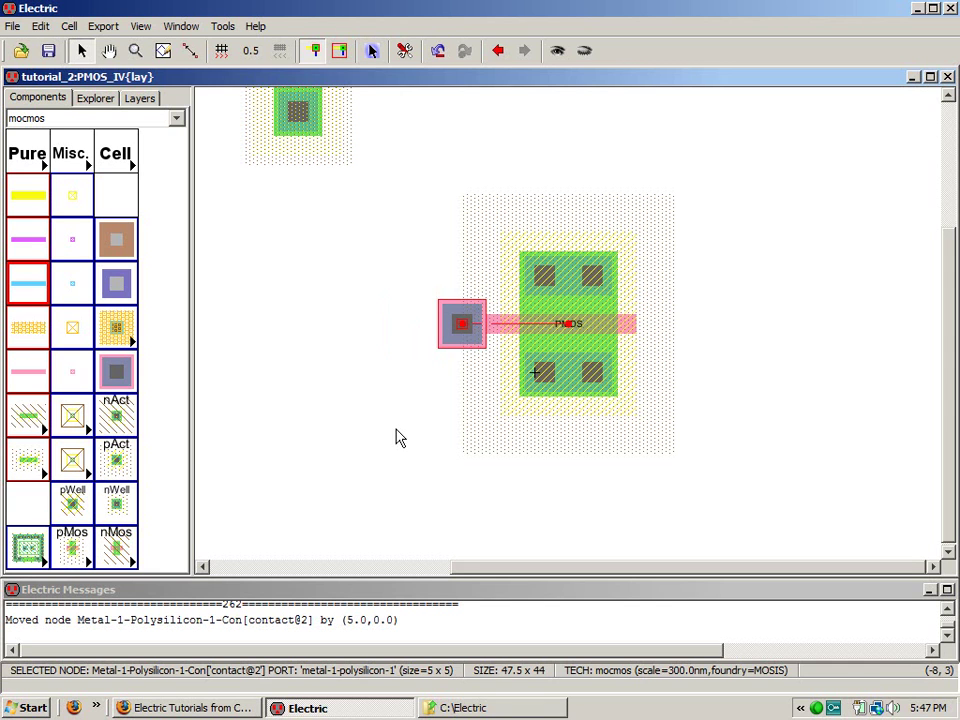
left_click(390, 442)
Step: Move the N-well contact to about (4.5, 23.5), above the transistor
left_click_drag(309, 122, 587, 150)
double_click(588, 152)
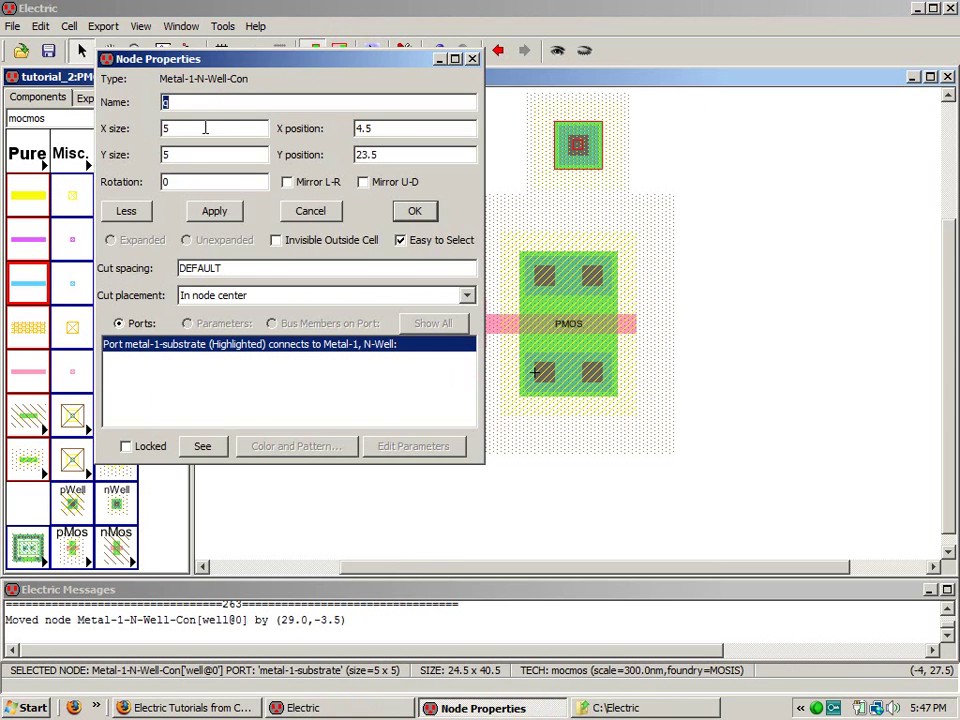
left_click(412, 216)
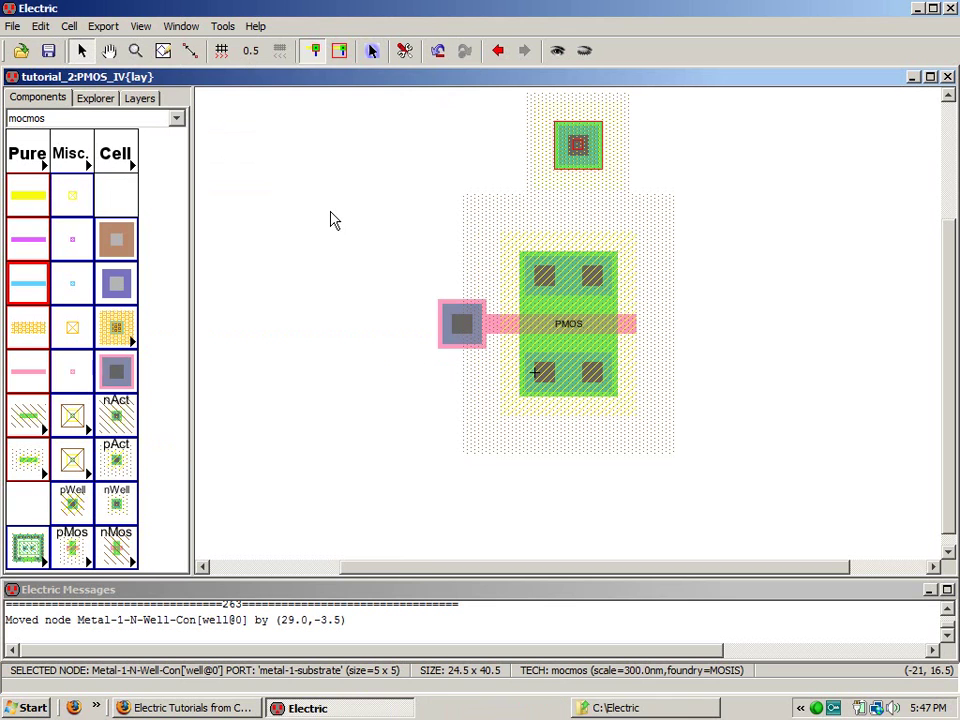
Step: Resize the N-well contact to 10 by 6 and shift it left into alignment with the transistor below
key("ctrl+i")
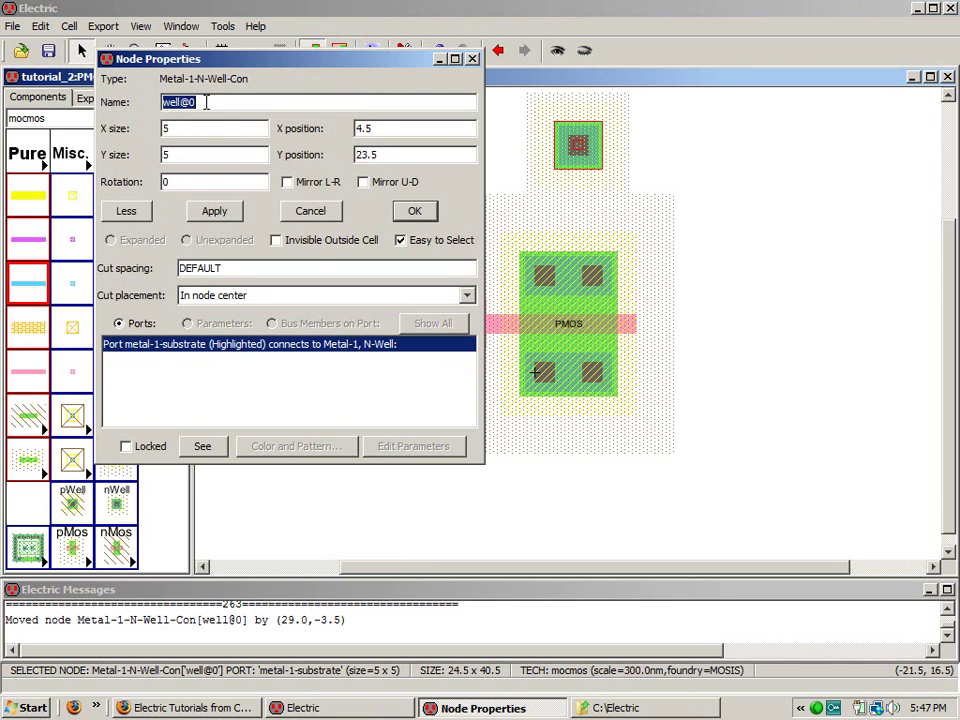
double_click(176, 128)
type("10")
left_click(166, 155)
double_click(166, 155)
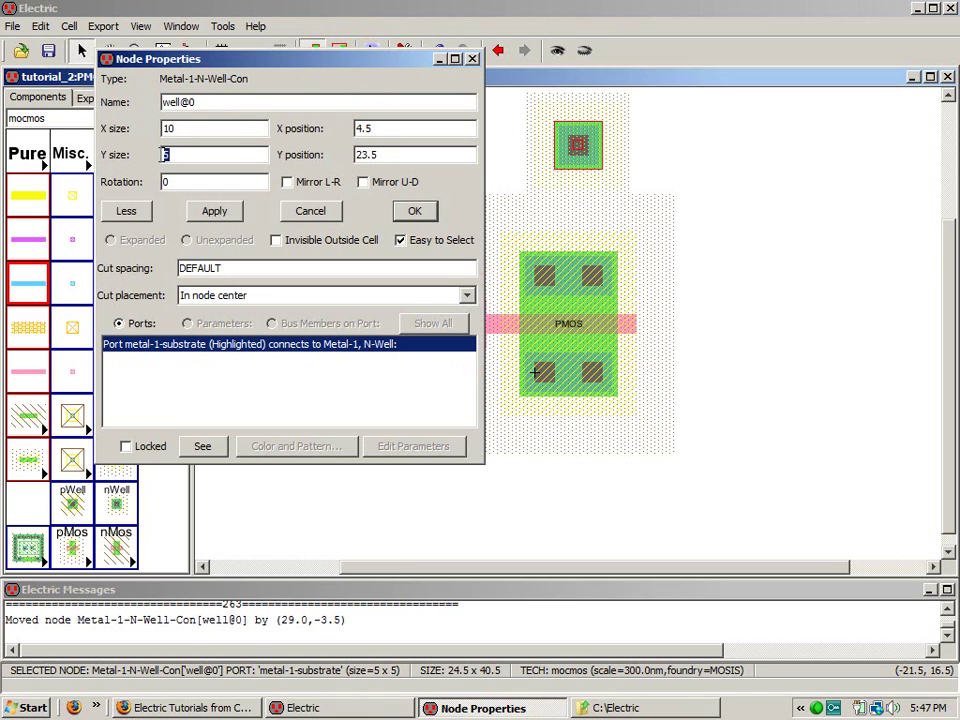
type("6")
left_click(412, 211)
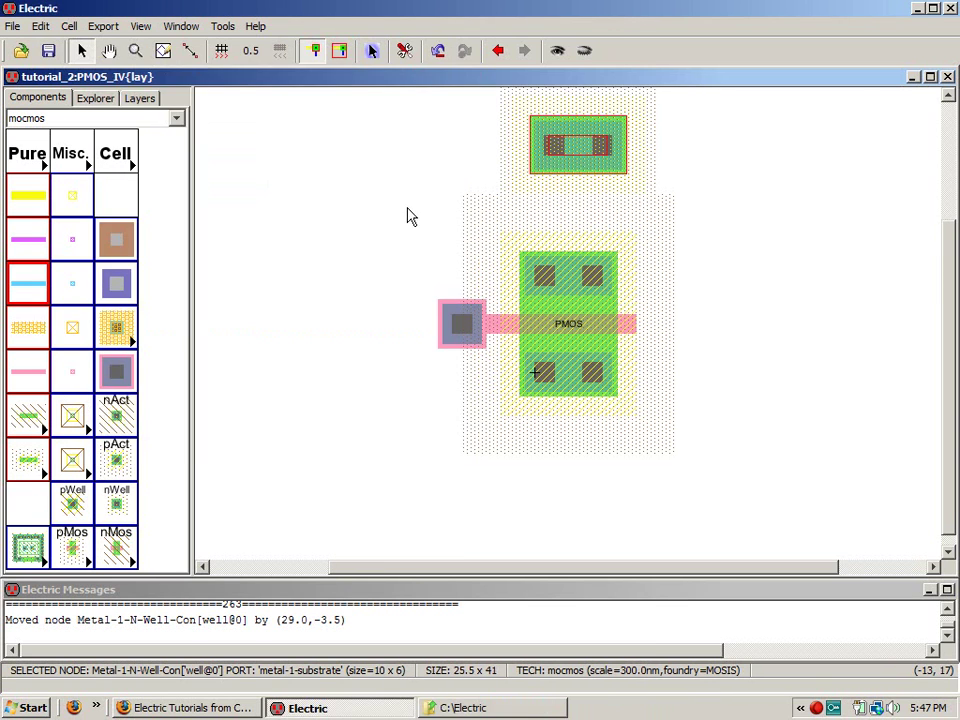
key("Left")
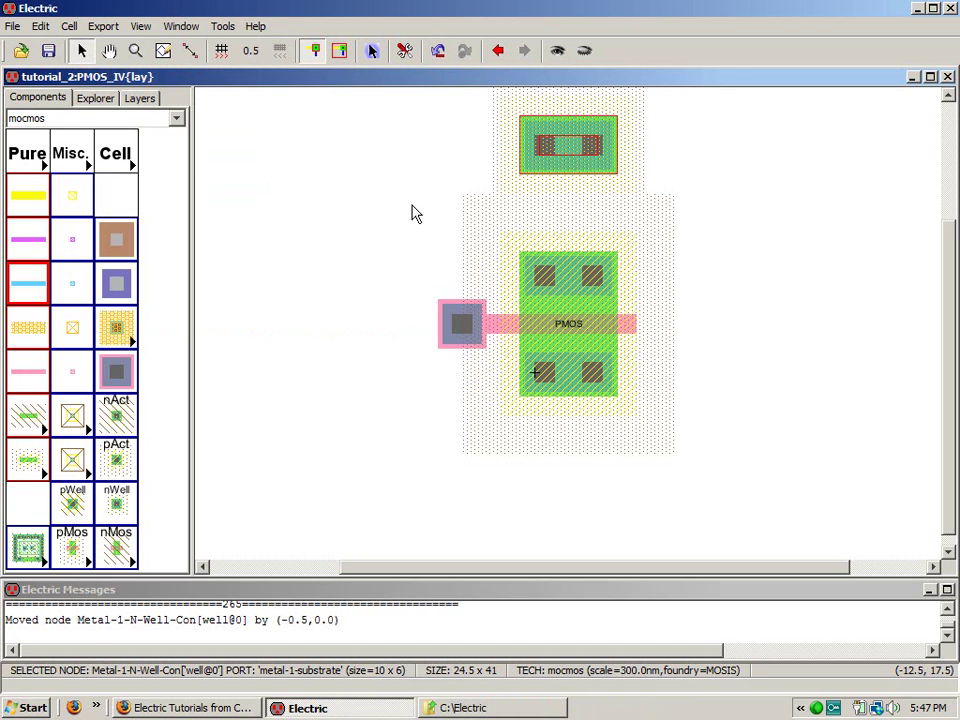
left_click(284, 250)
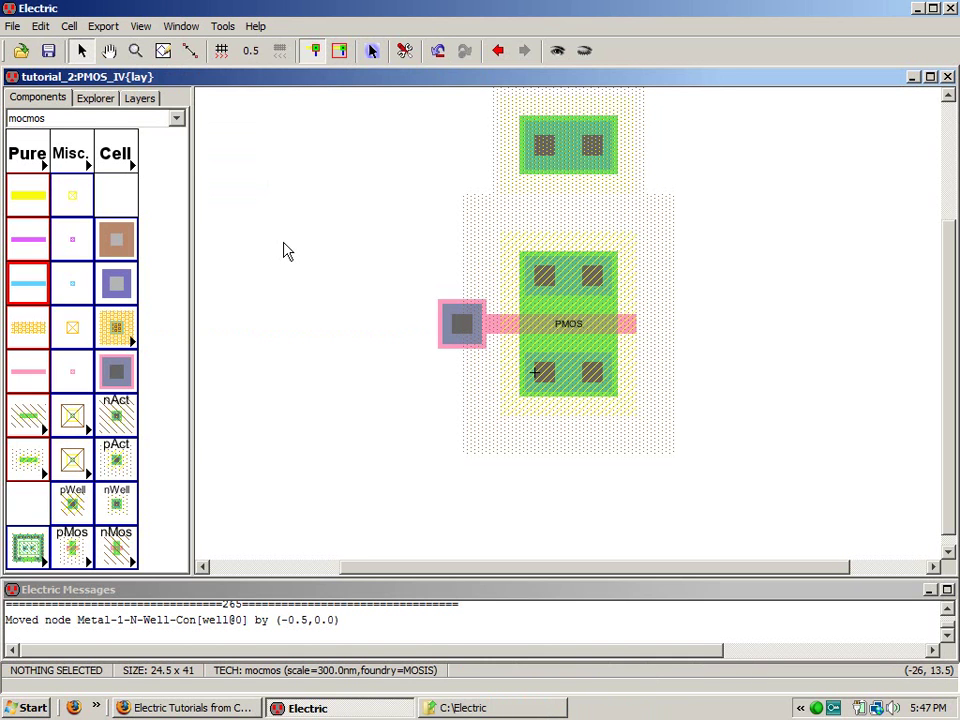
Step: Run the design rule check, and draw a Metal-1 arc from the N-well contact straight up to a pin at about y = 34
key("F5")
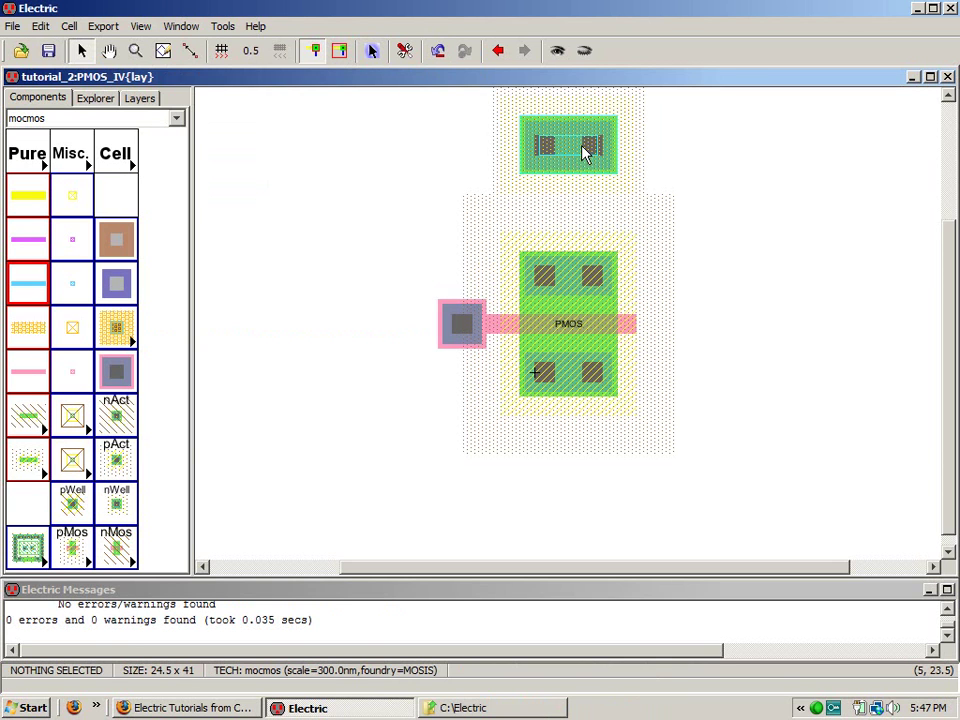
key("ctrl+0")
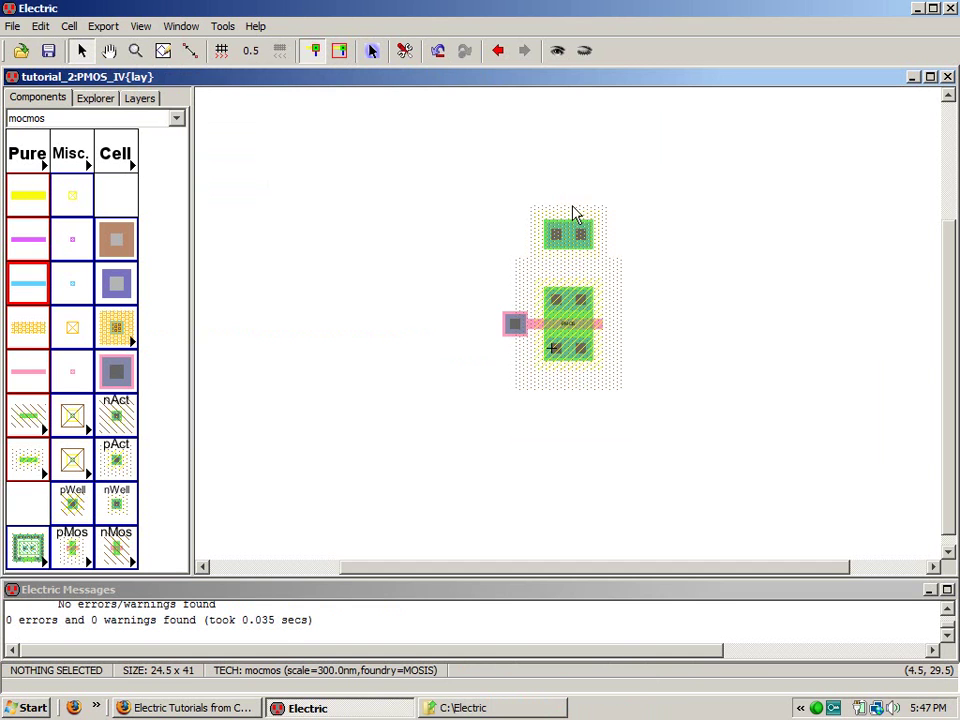
key("ctrl+7")
left_click(585, 206)
right_click(575, 97)
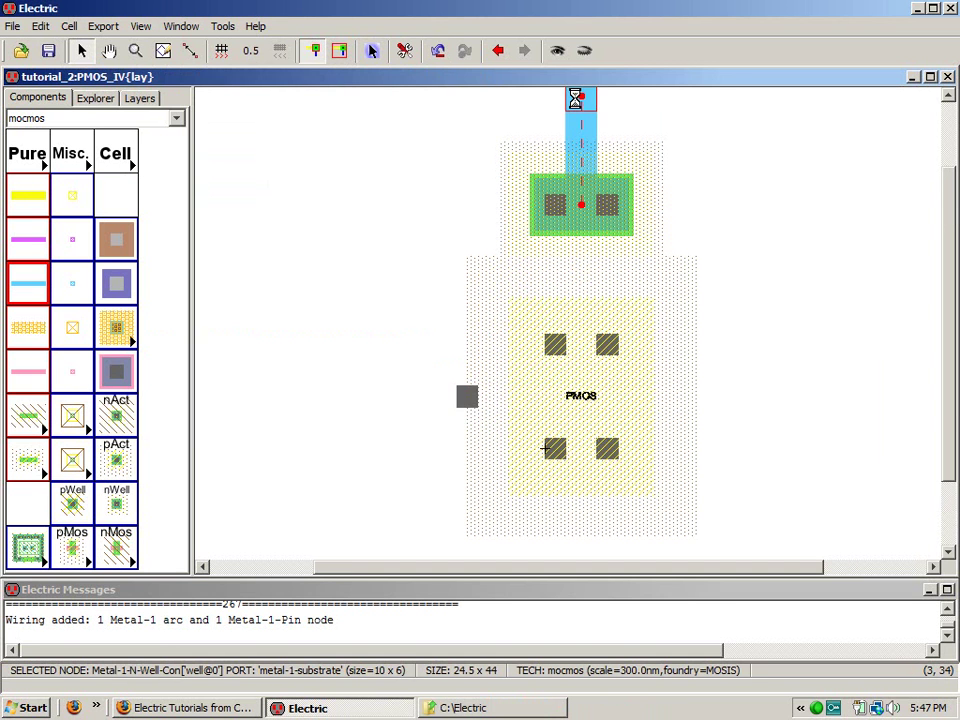
left_click(585, 104)
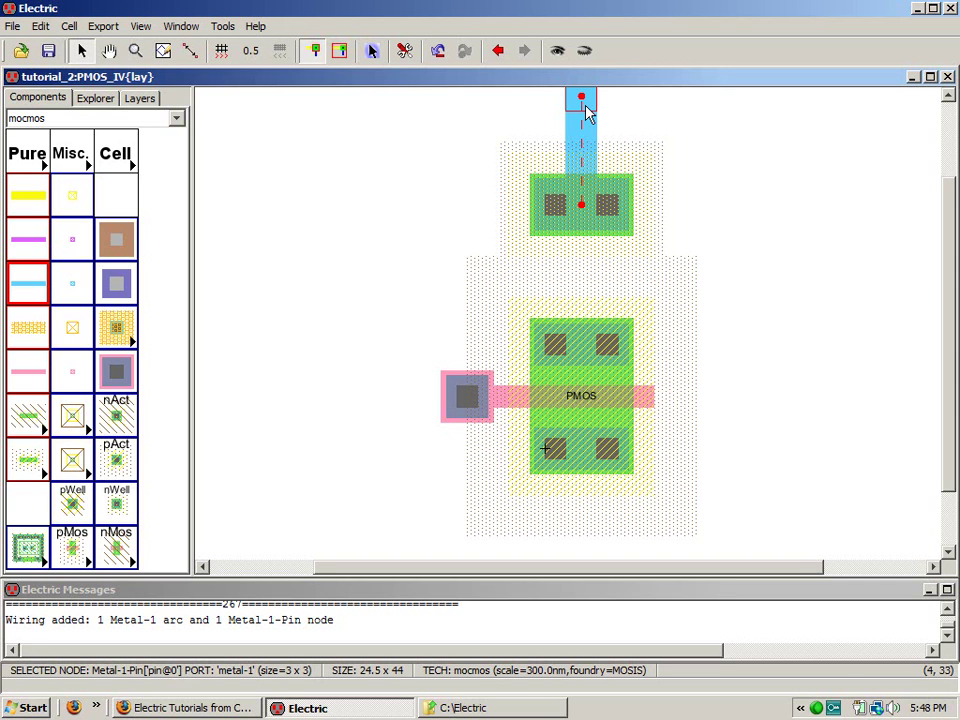
Step: Create an export named w on the Metal-1 pin above the N-well contact
key("ctrl+e")
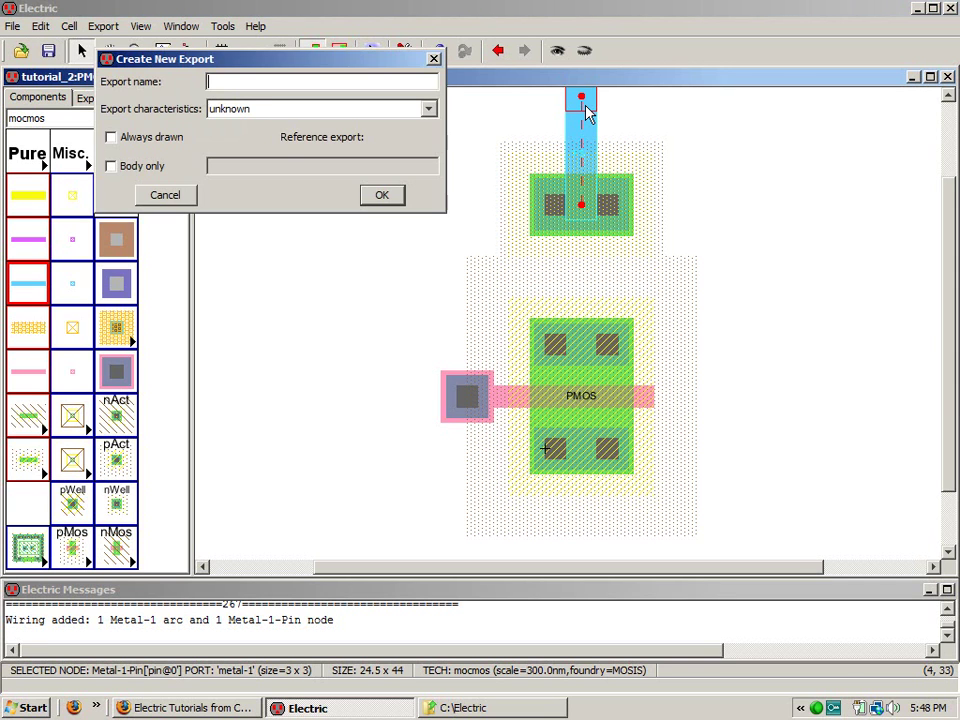
type("W")
key("Return")
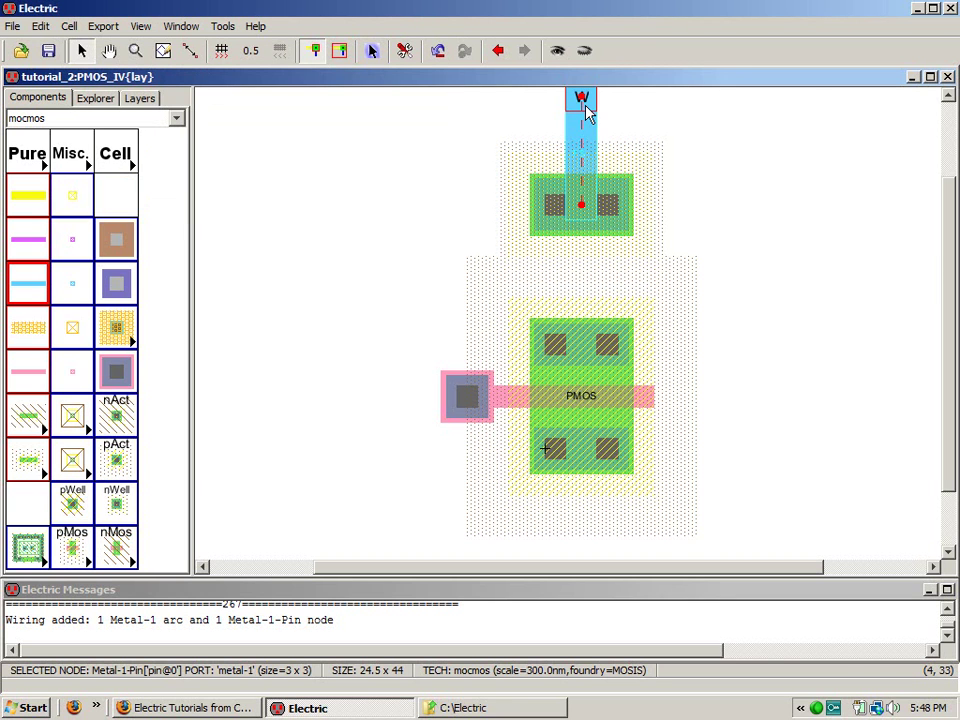
Step: Draw a Metal-1 arc from the upper active contact right to a pin at about x = 27, and export that pin as s
key("ctrl+9")
left_click(702, 190)
left_click(604, 355)
right_click(808, 358)
left_click(868, 425)
left_click(814, 364)
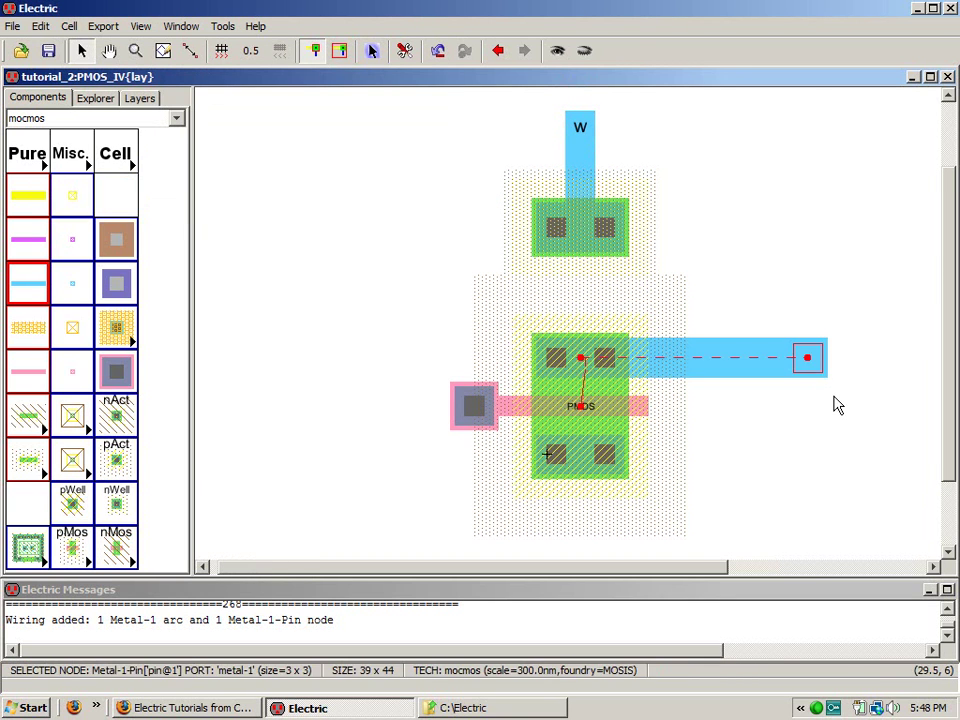
key("ctrl+e")
type("s")
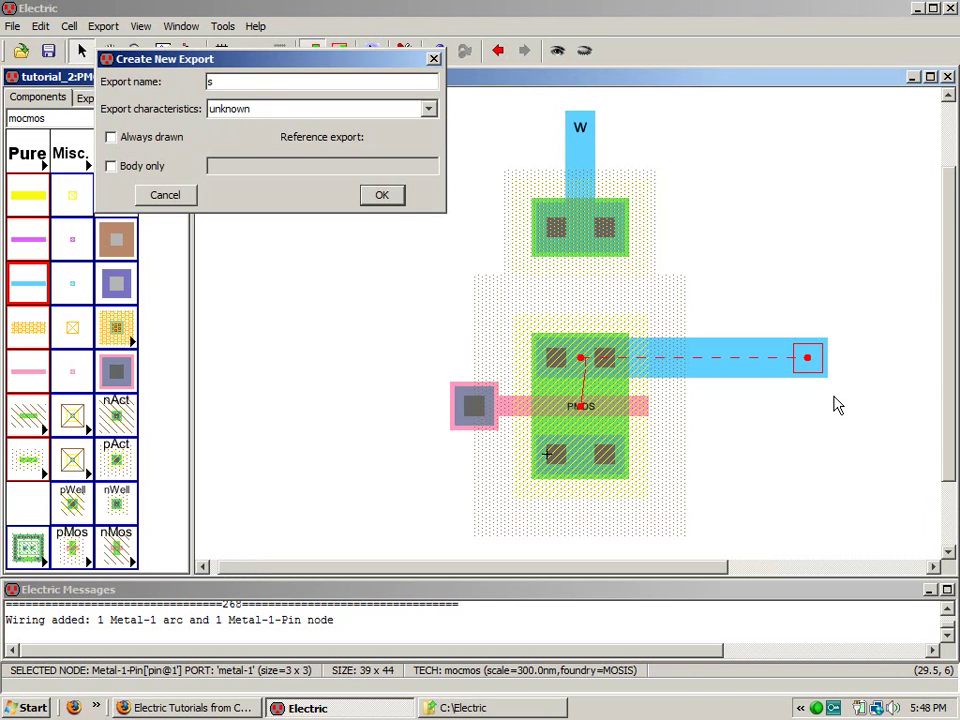
key("Return")
Step: Draw a Metal-1 arc from the lower active contact right to a pin at about x = 27, and export that pin as d
left_click(578, 458)
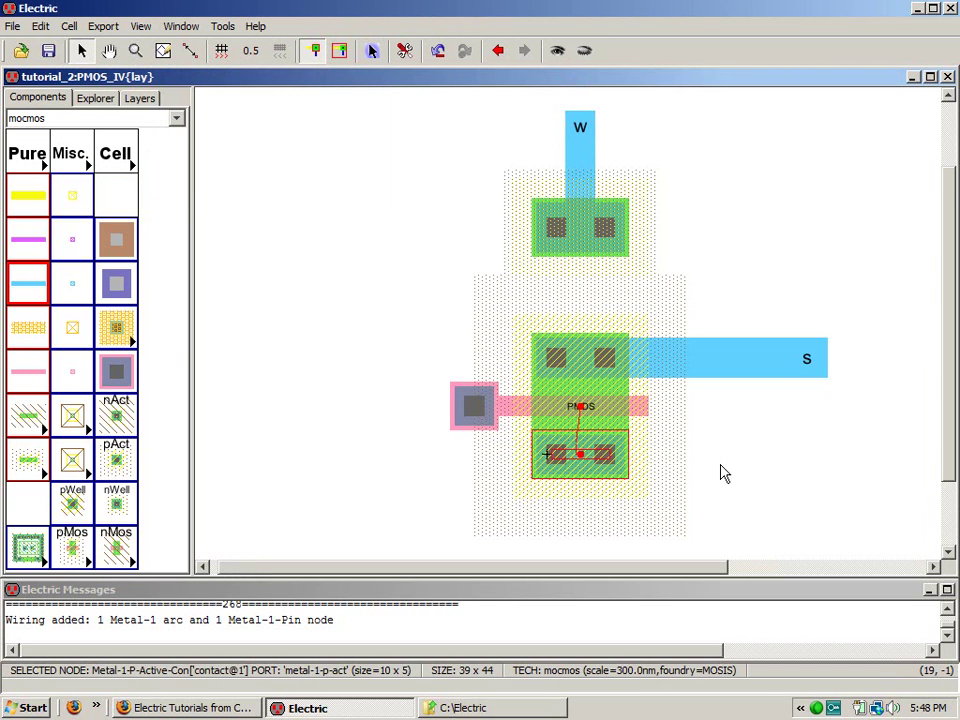
right_click(809, 459)
left_click(850, 502)
left_click(815, 465)
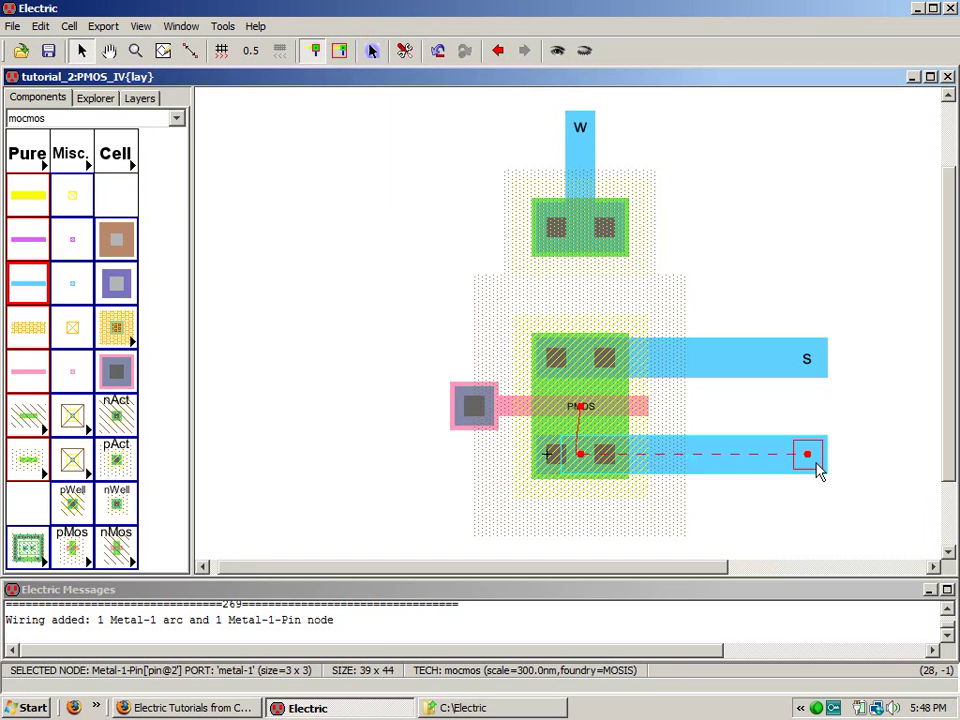
key("ctrl+e")
type("d")
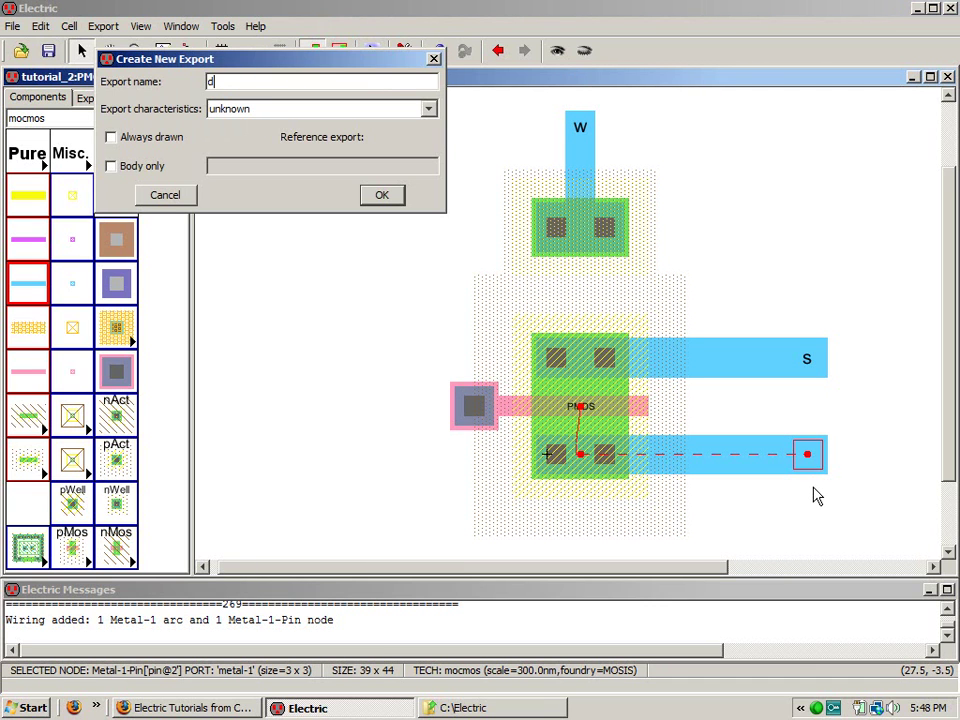
left_click(378, 195)
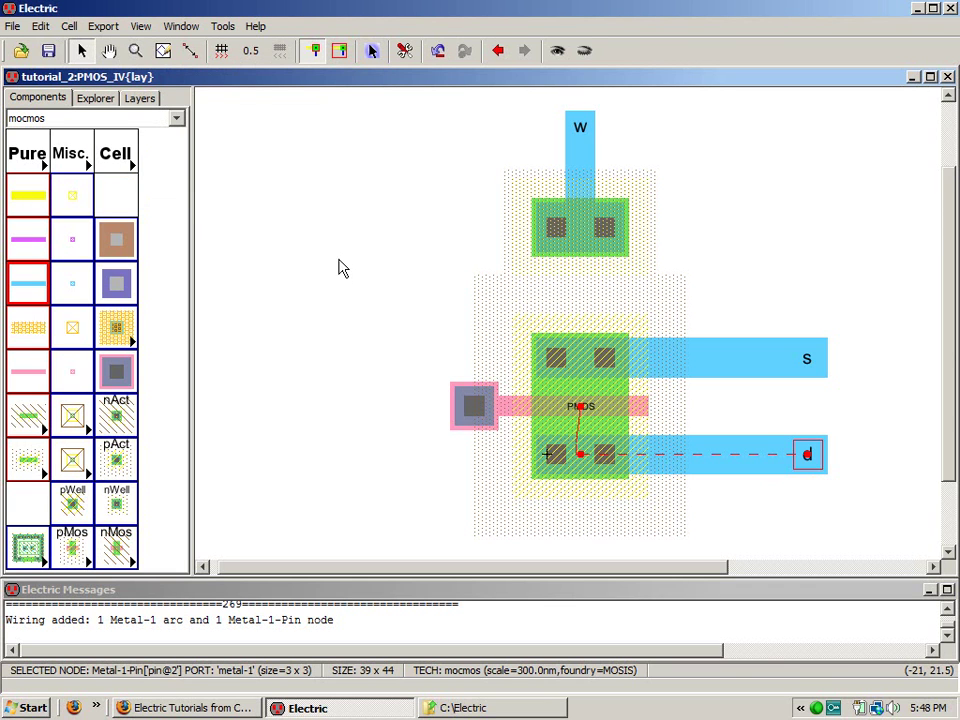
Step: Draw a Metal-1 arc from the polysilicon gate contact left to a pin at about x = -22.5, and export that pin as g
left_click(474, 403)
right_click_drag(370, 416, 329, 406)
left_click(323, 414)
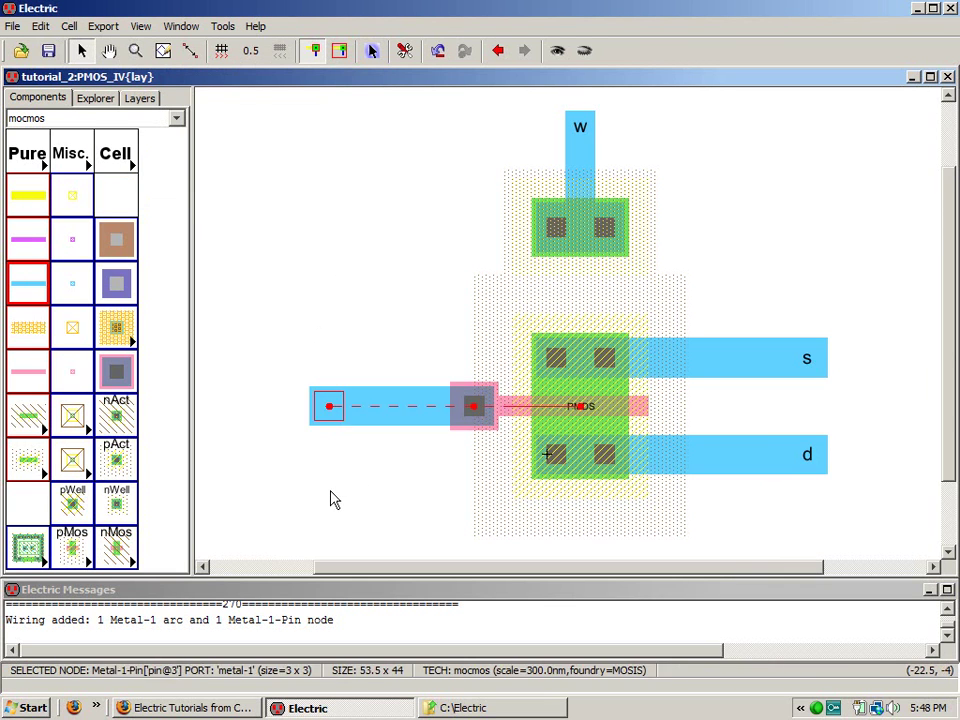
key("ctrl+e")
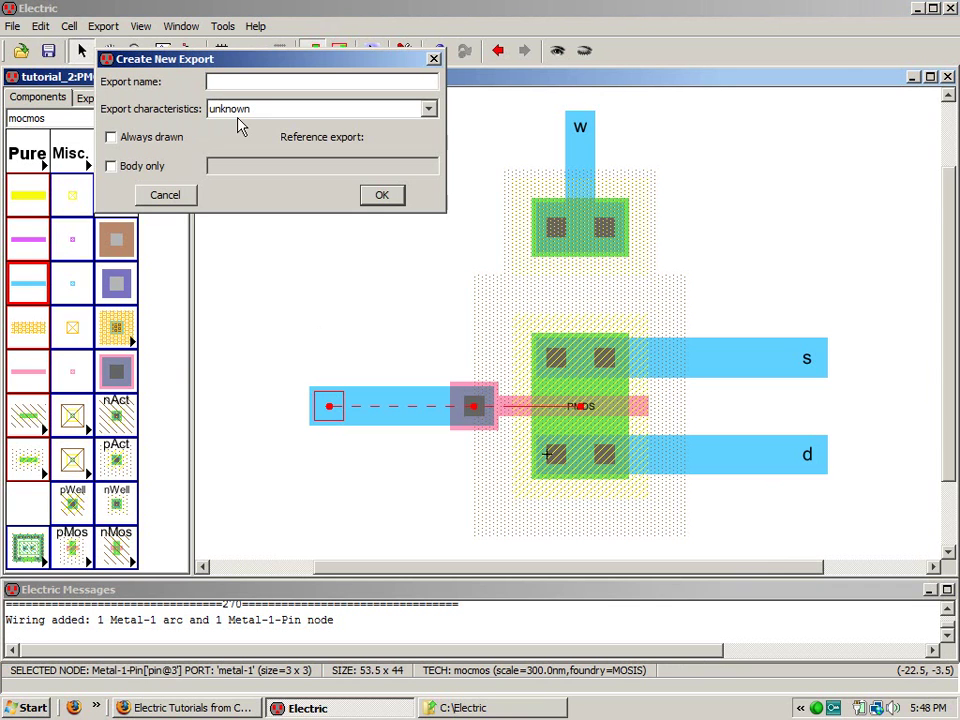
type("g")
left_click(379, 194)
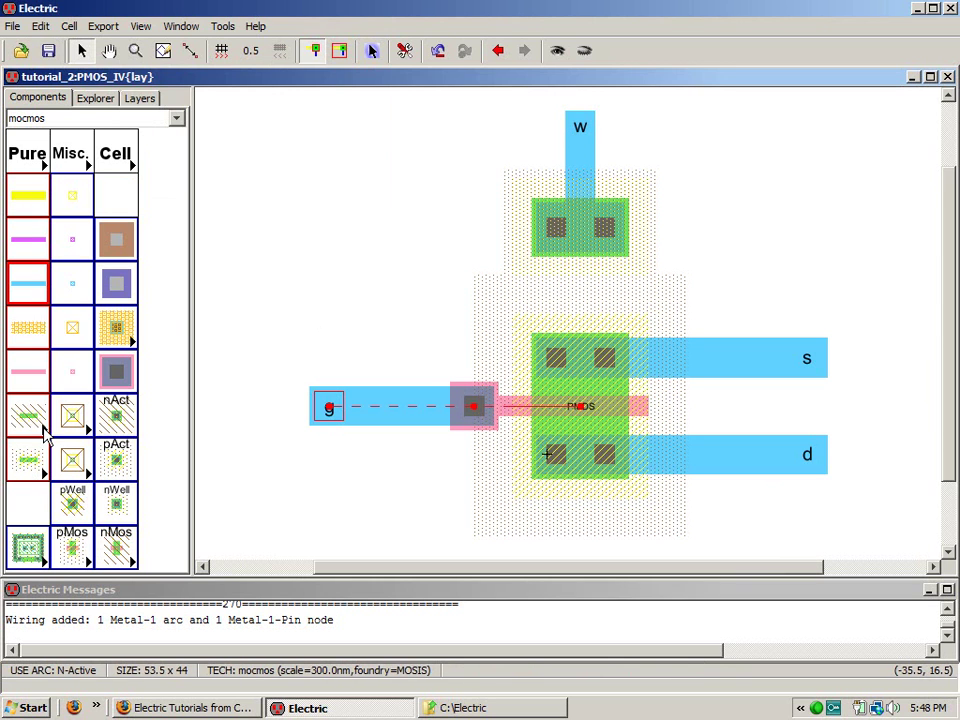
left_click(44, 475)
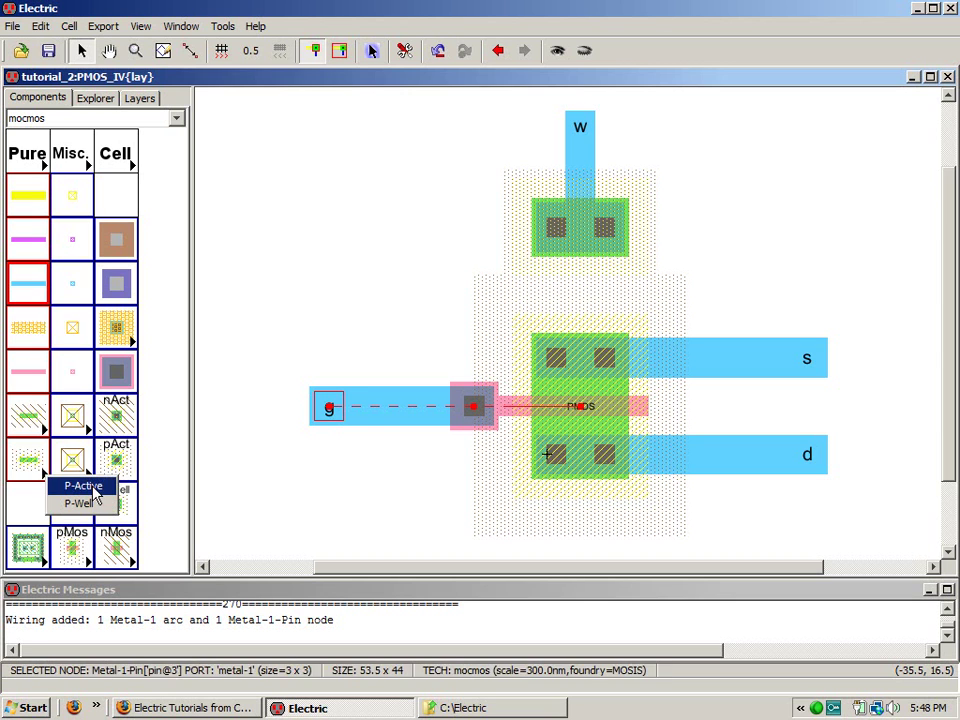
left_click(90, 487)
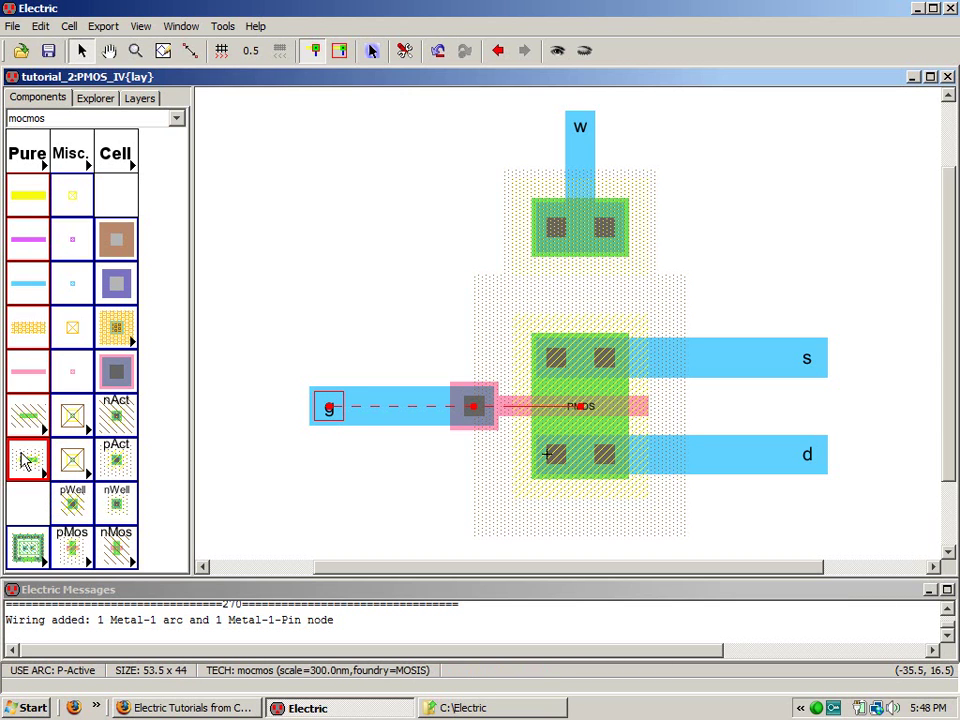
left_click(31, 278)
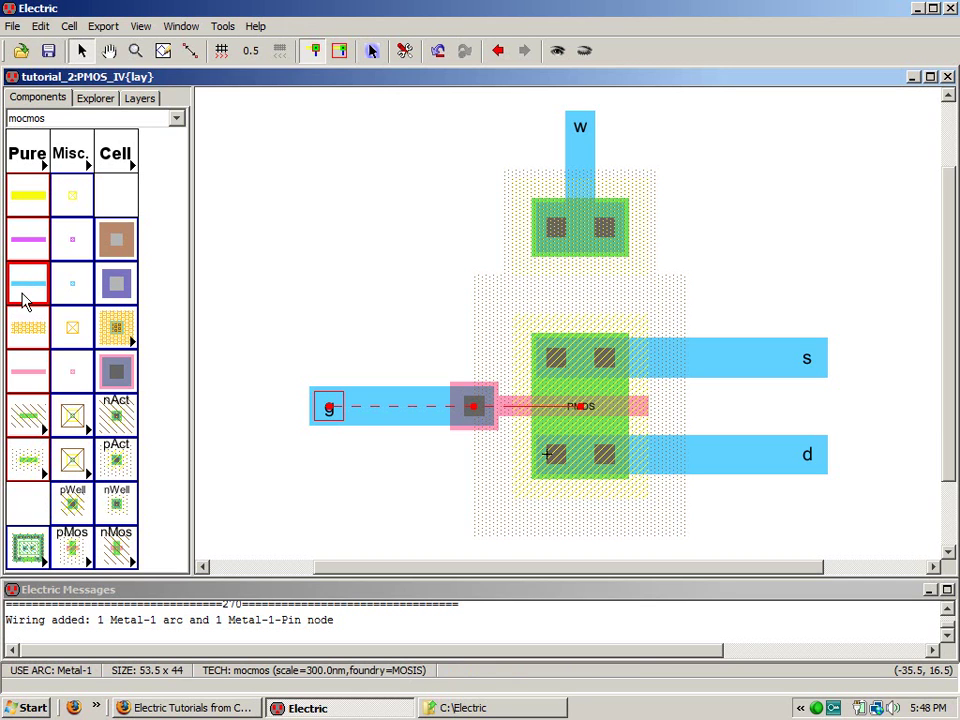
Step: Clear the selection and run the well check on the PMOS_IV layout
left_click(296, 203)
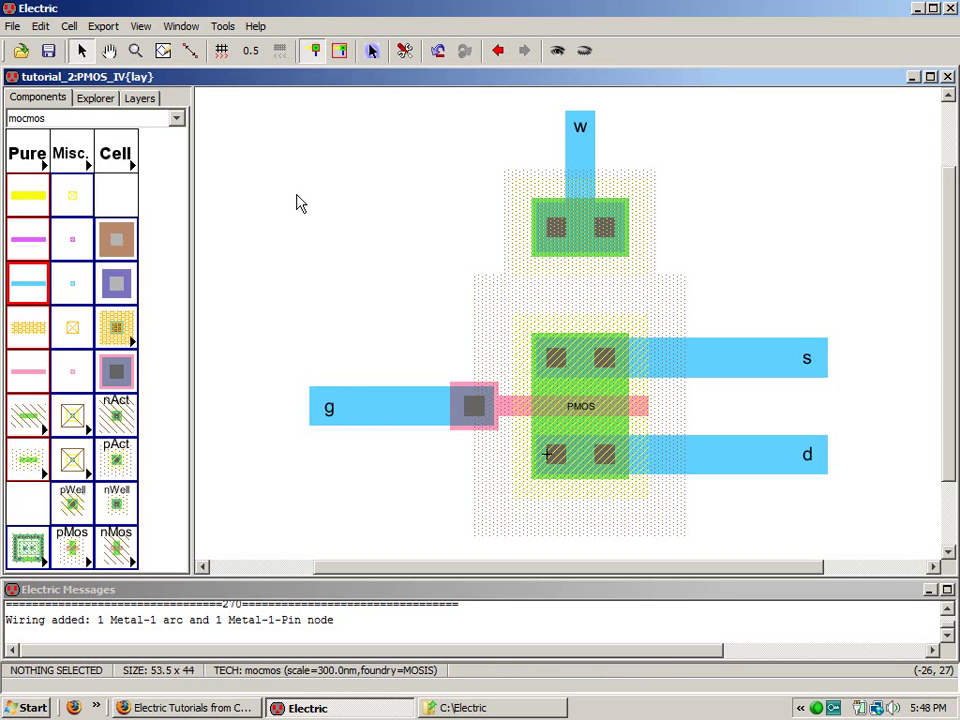
key("w")
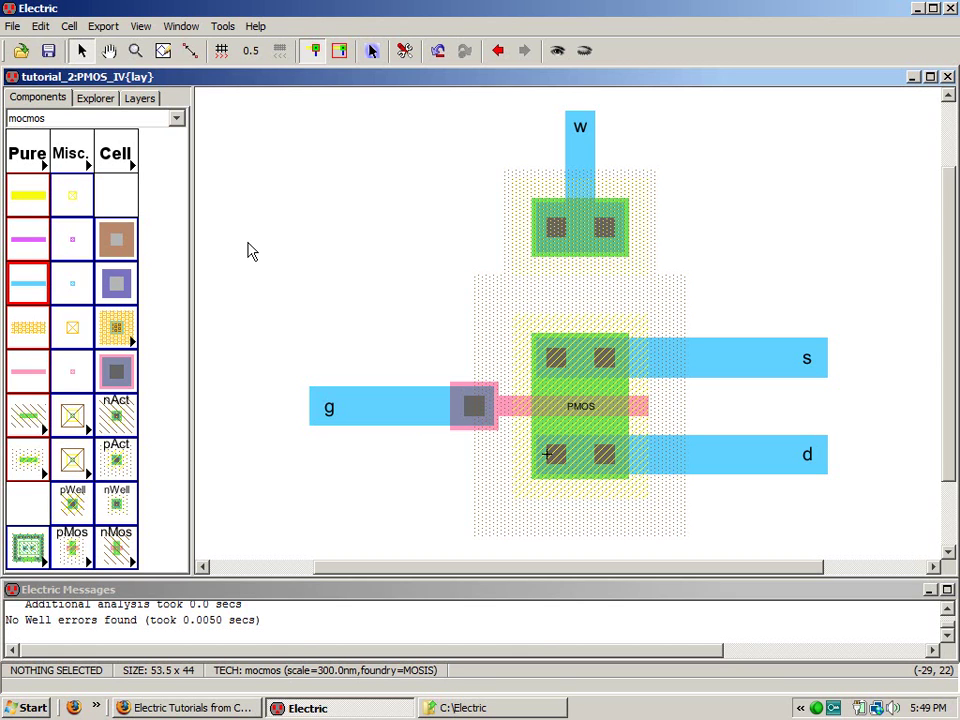
Step: Place a SPICE code text at about (-22.5, 25.5), above the gate arc, and make it multi-line with a text size of 2 units
left_click(89, 168)
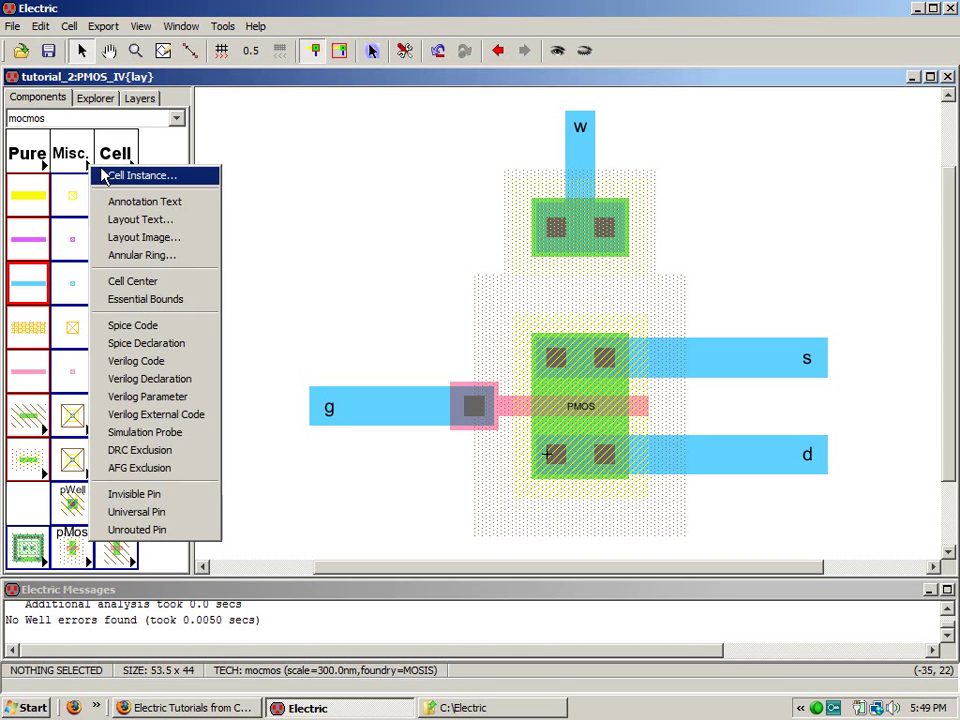
left_click(137, 327)
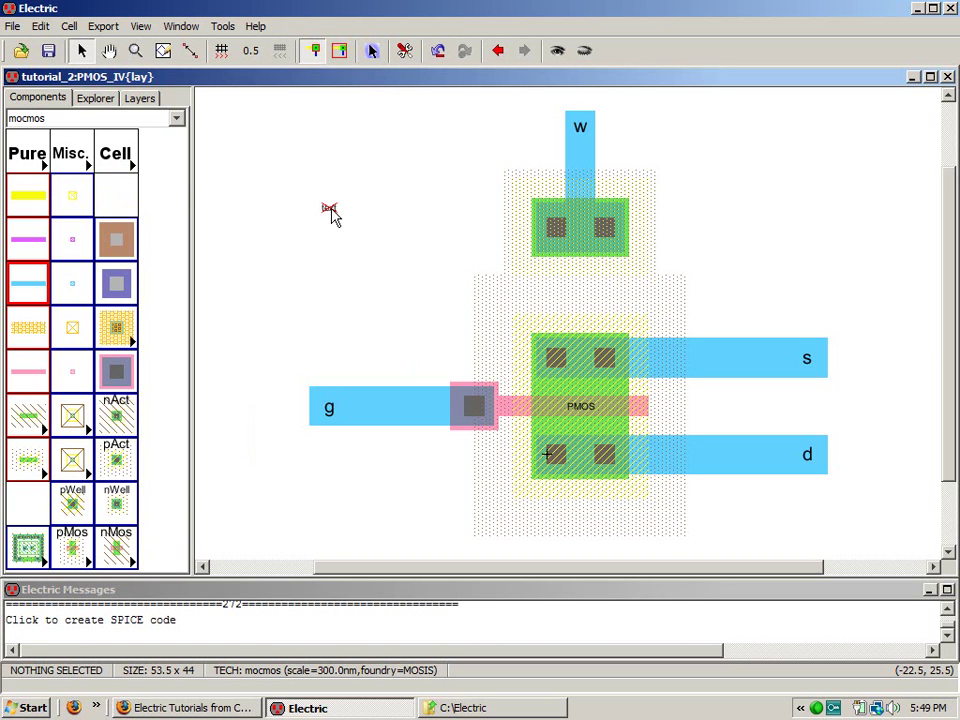
left_click(330, 210)
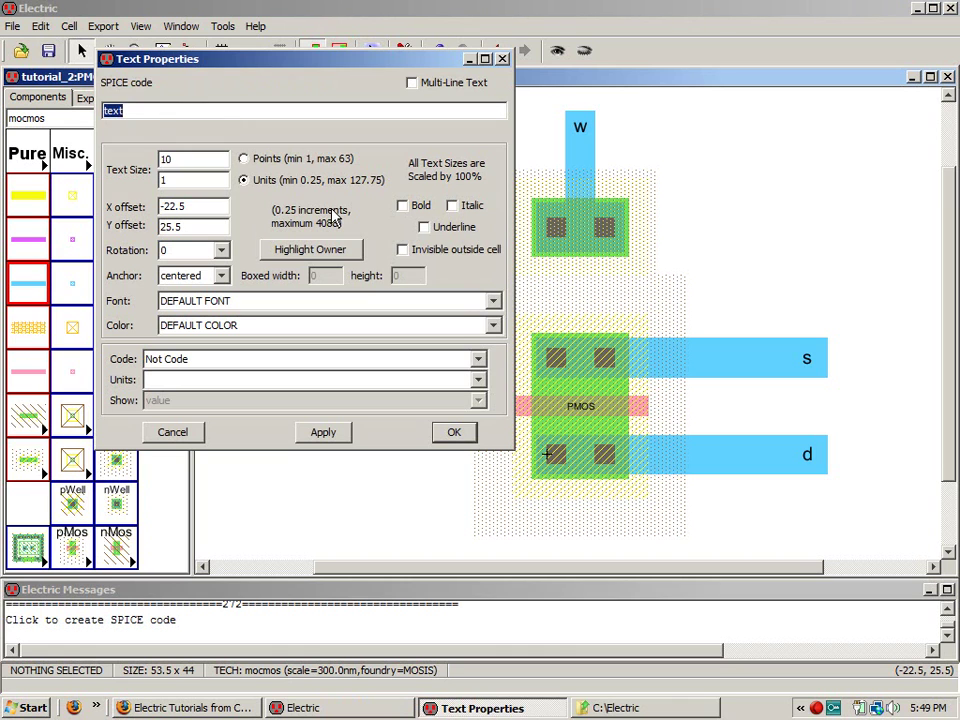
left_click(412, 83)
double_click(163, 182)
type("2")
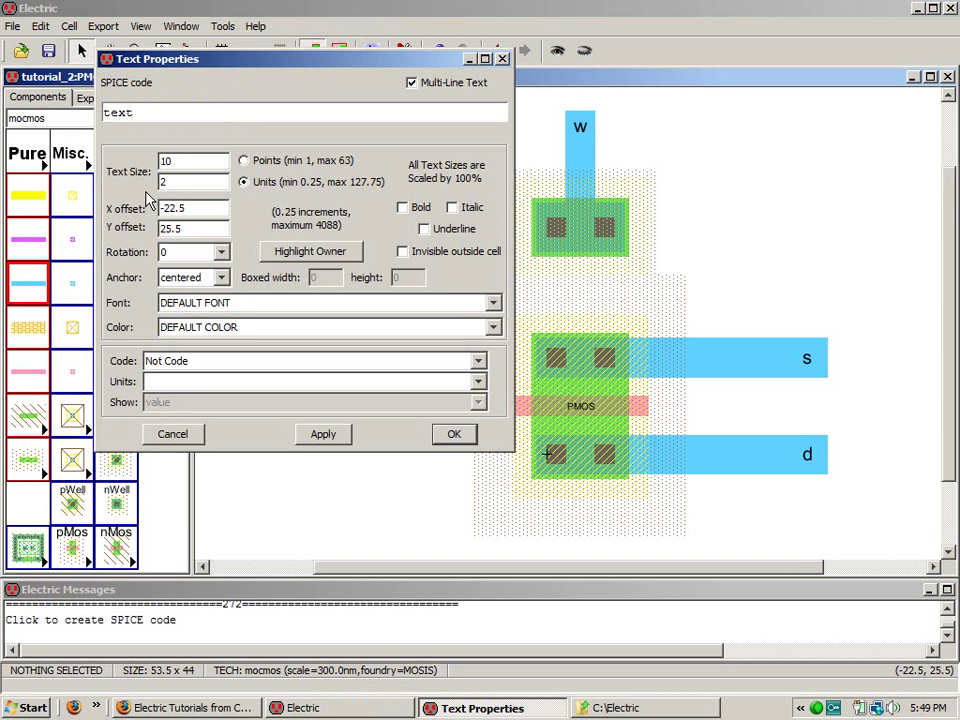
Step: Replace the SPICE code's placeholder with the source and well supply lines "vs s 0 DC 0" and "vw w 0 DC 0"
left_click_drag(148, 113, 98, 113)
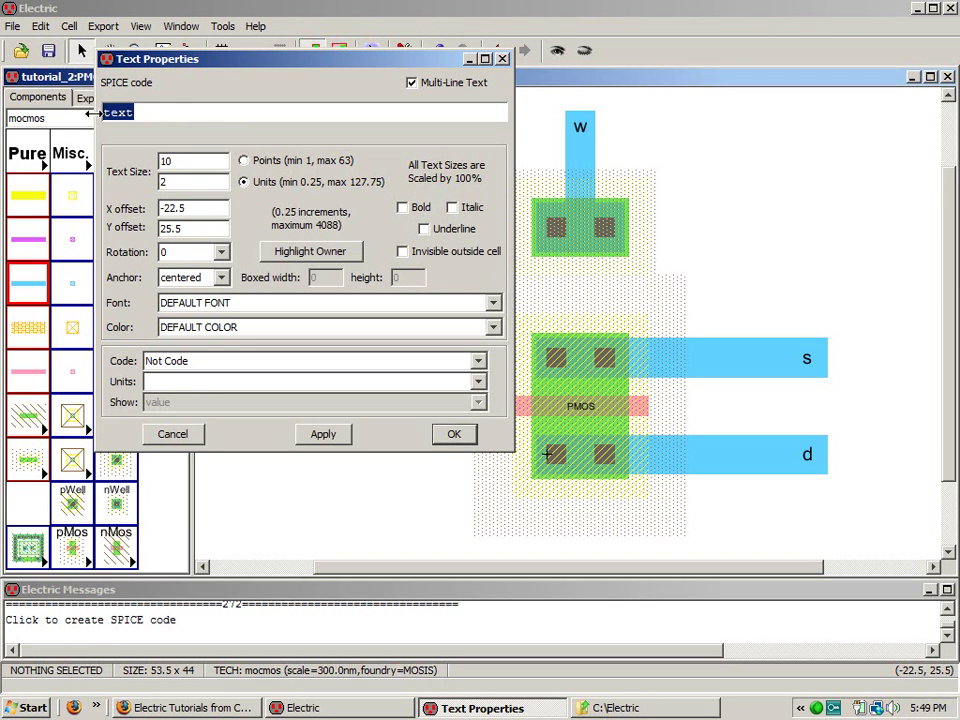
type("vs s")
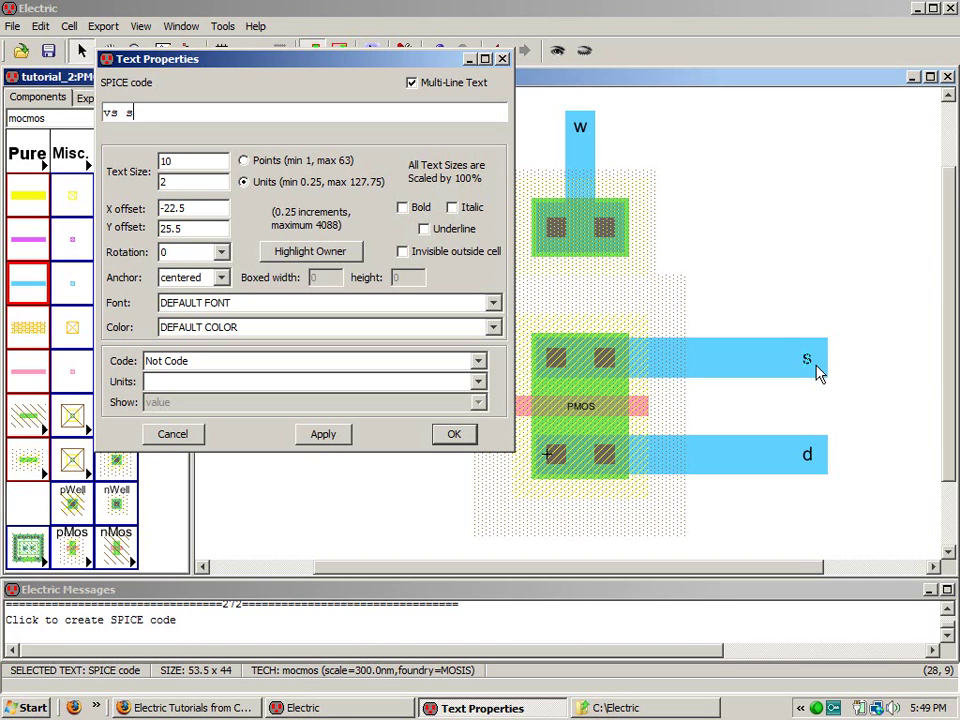
type(" 0")
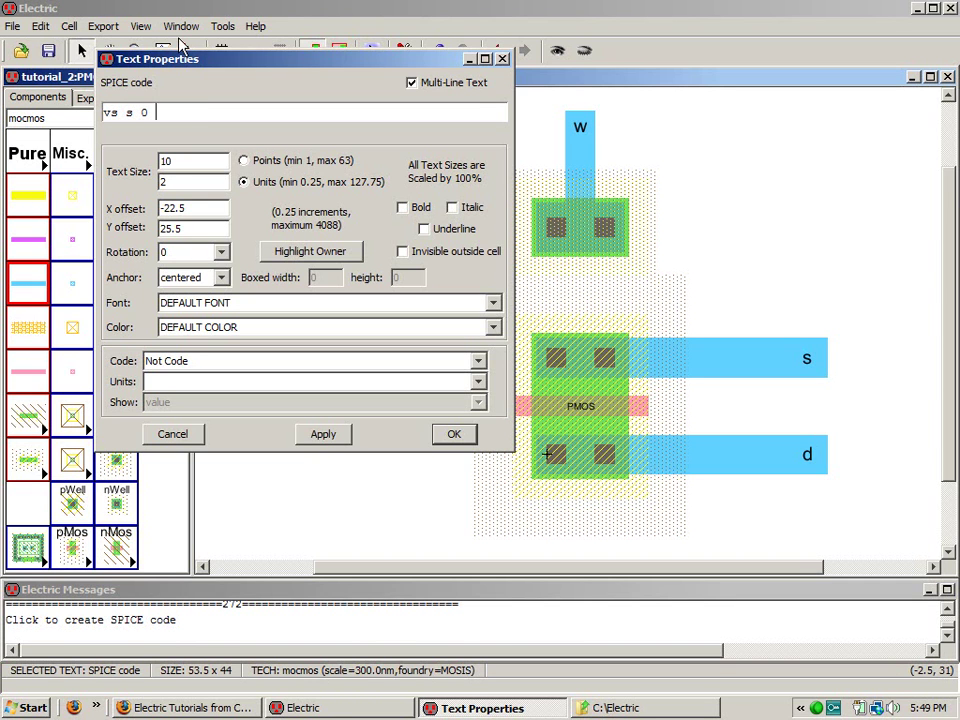
type(" DC 0")
key("Return")
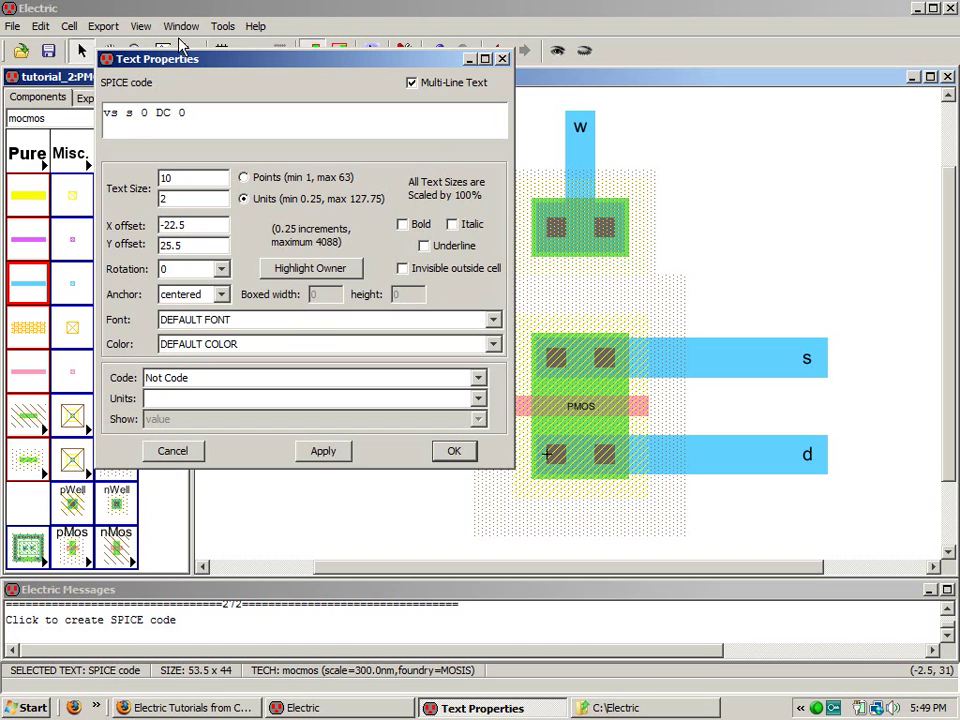
type("vw w 0 DC")
type("0")
key("Return")
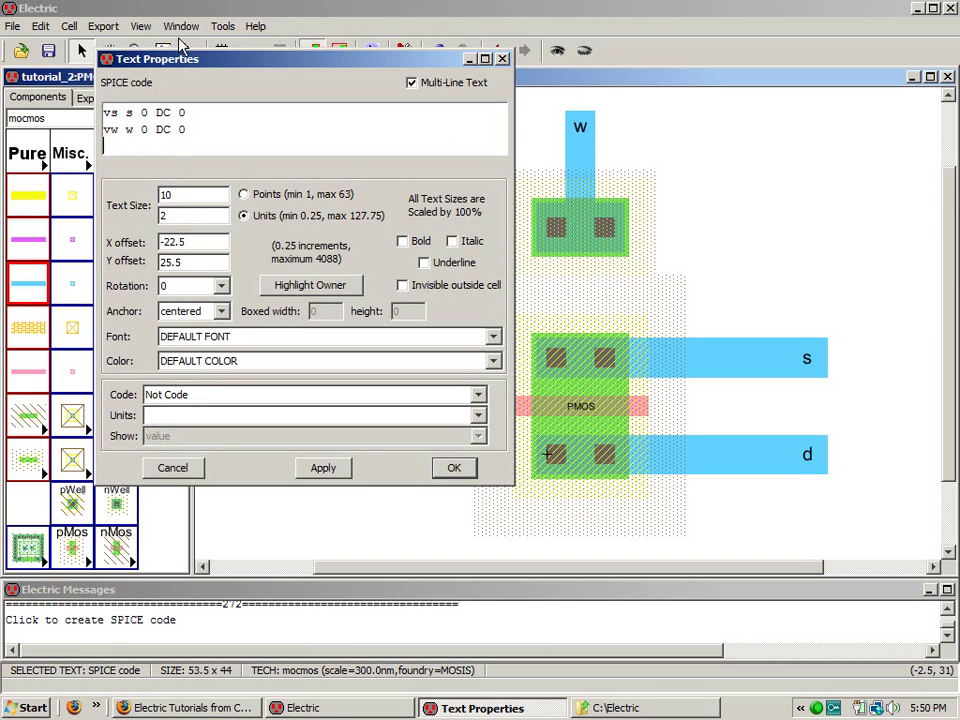
Step: Add the gate and drain supply lines "vg g 0 DC 0" and "vd d 0 DC 0" to the SPICE code
type("vg g 0 DC 0")
key("Return")
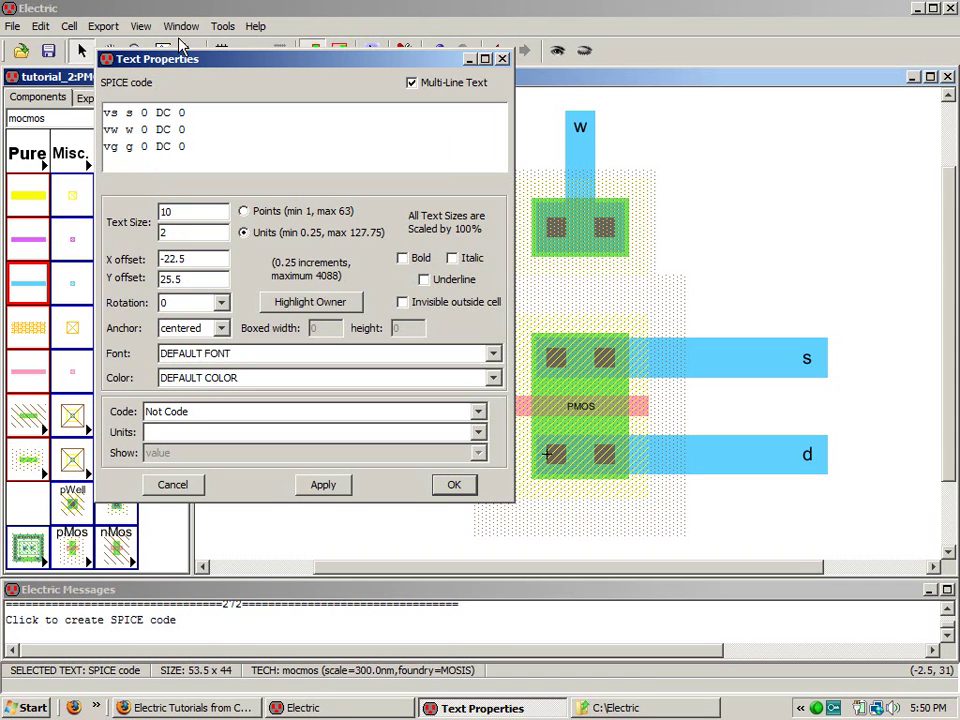
type("vd d 0 DC 0")
key("Return")
Step: Add ".dc vd 0 -5 -1m vg 0 -5 -1" and ".include C:\Electric\C5_models.txt" to the SPICE code and accept the text
type(".dc vd 0 -5 -1")
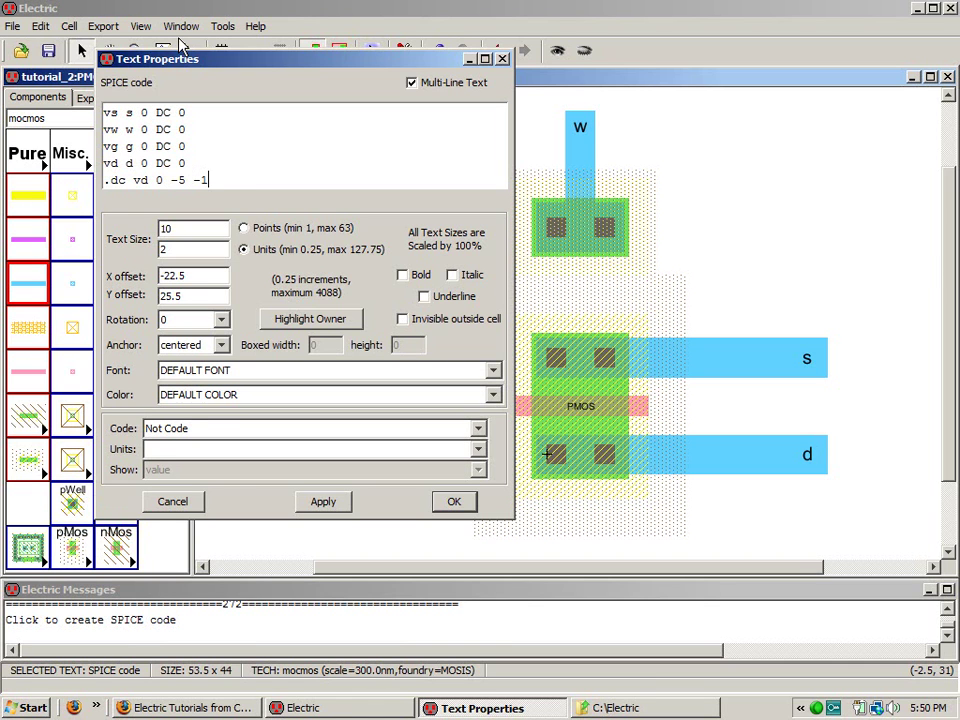
type("m vg 0 -5 -1")
key("Return")
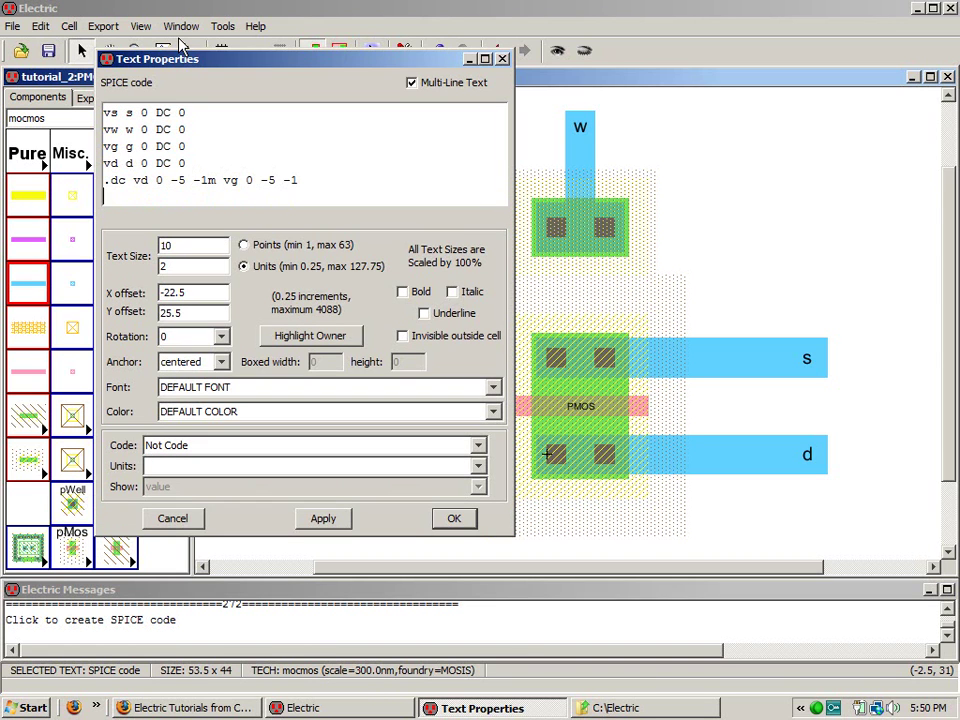
type(".include C:\\Electric\\")
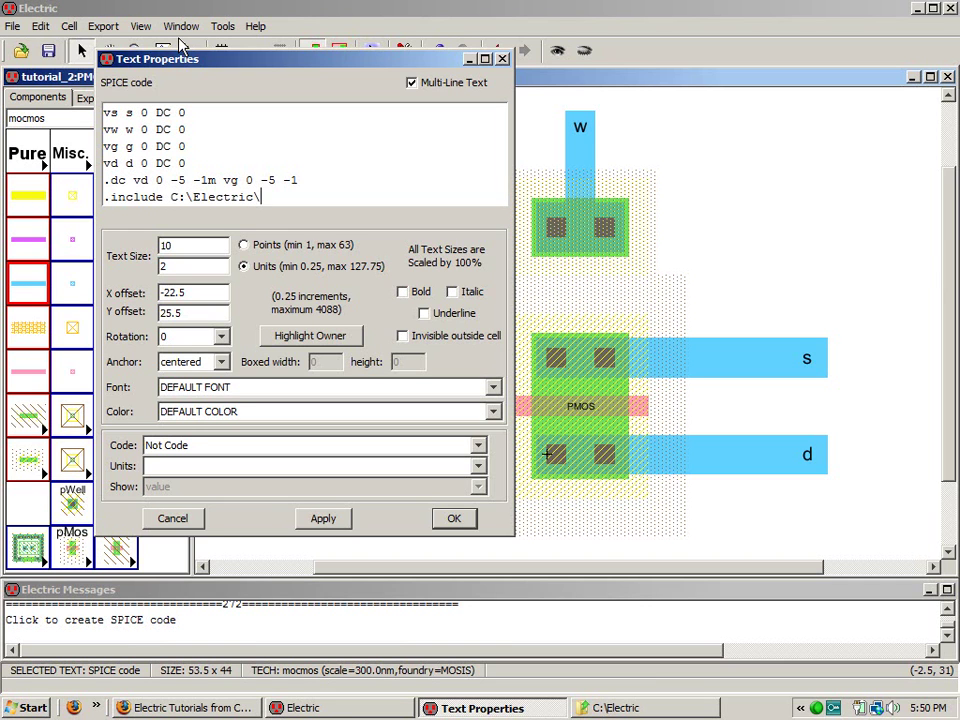
type("C5_models.txt")
left_click(453, 518)
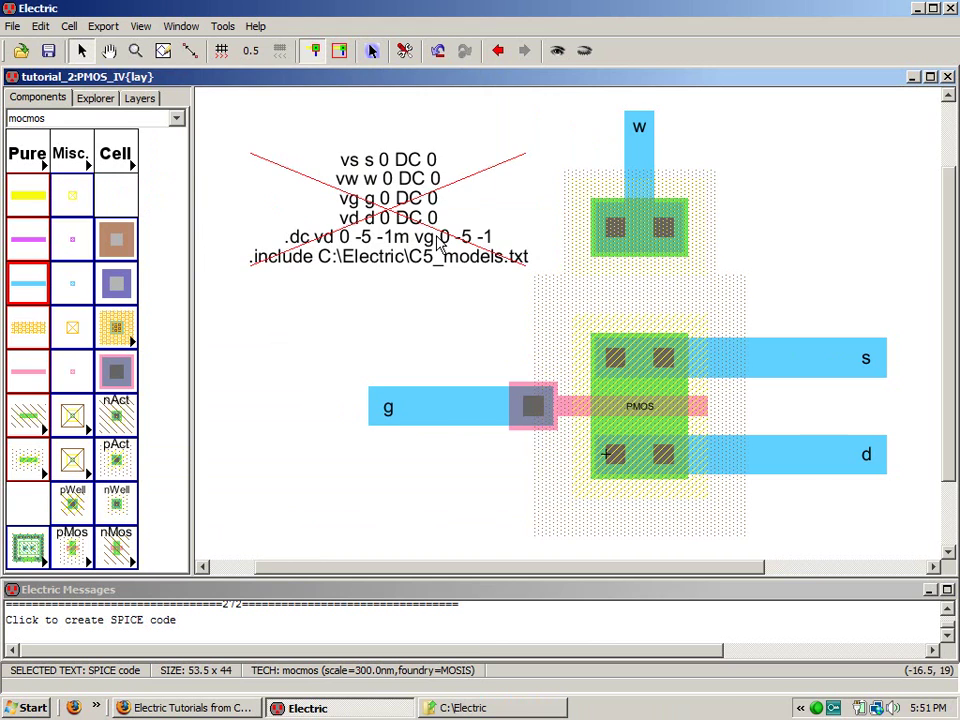
left_click(300, 325)
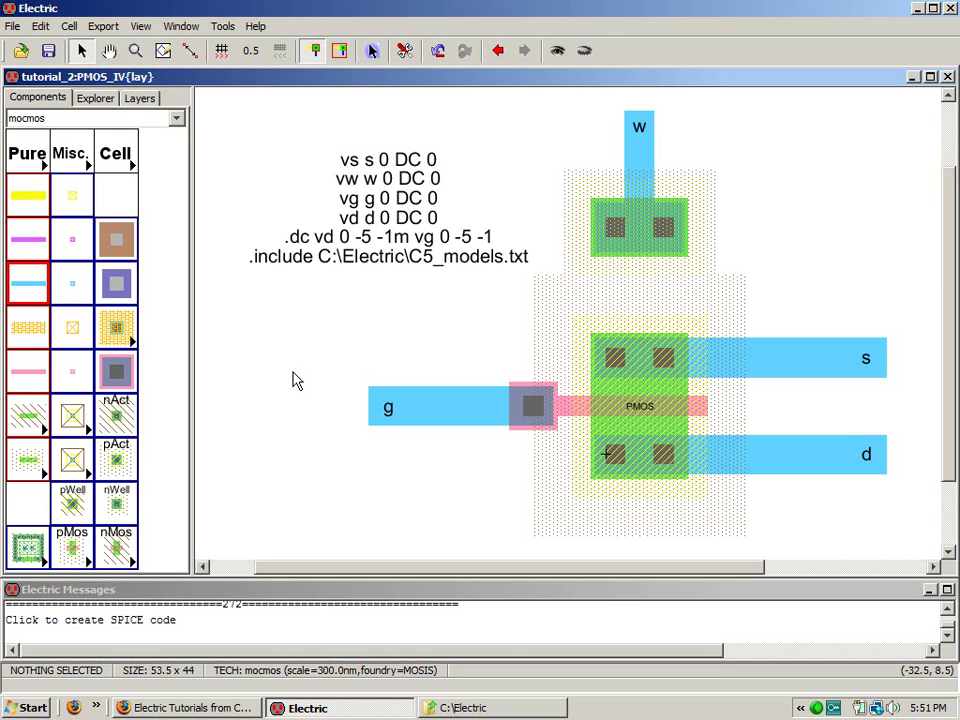
Step: Write the PMOS_IV layout's SPICE deck, plot the source current Is(Mpmos@0) in LTspice, and close LTspice
left_click(228, 25)
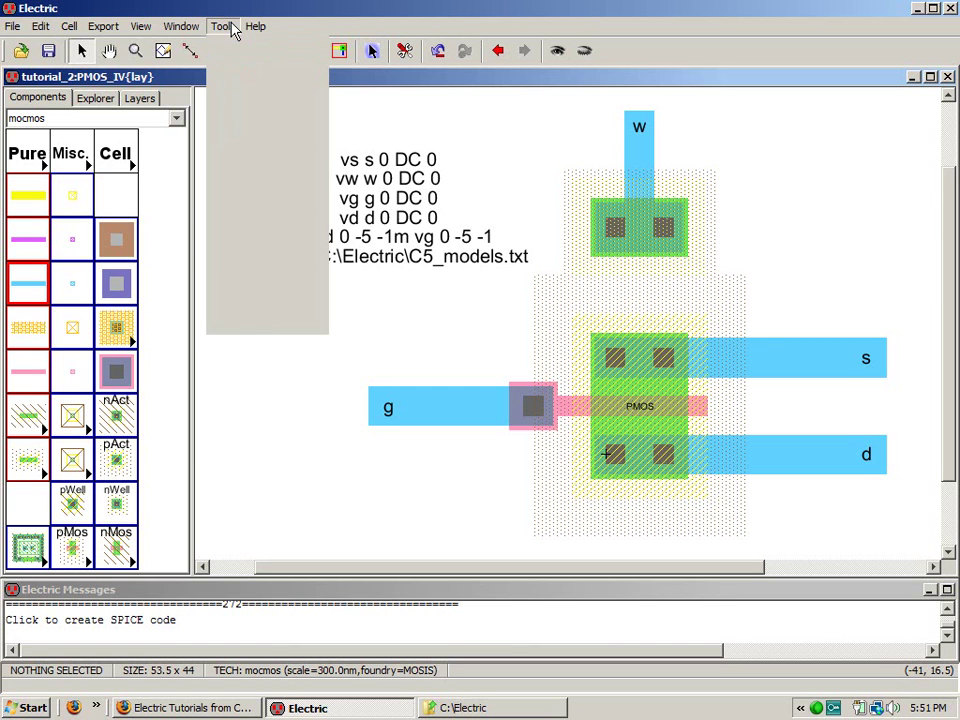
mouse_move(248, 70)
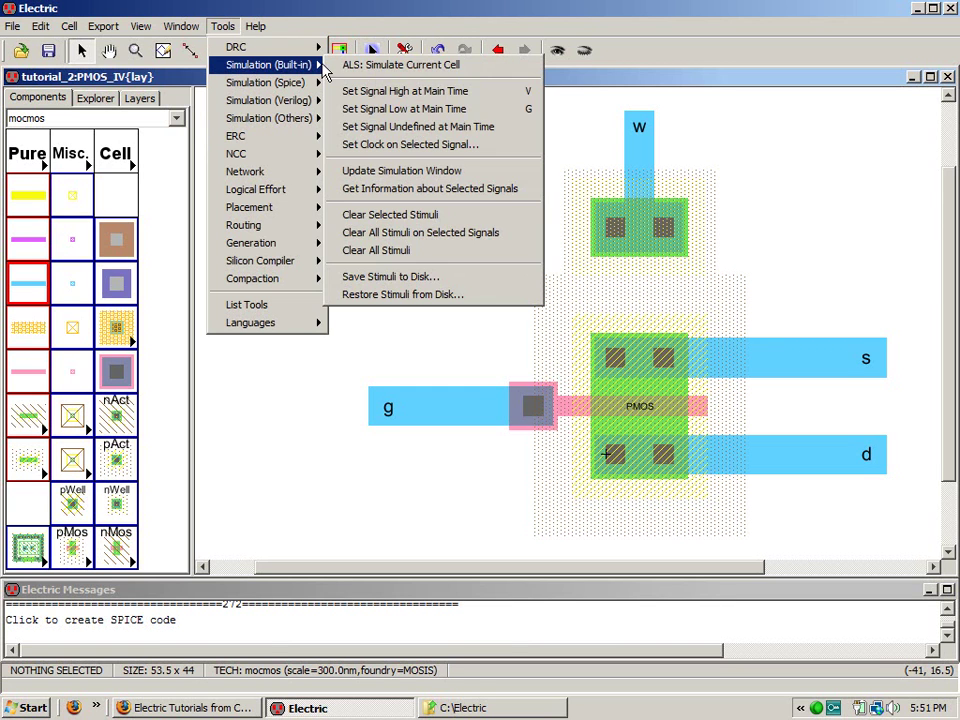
mouse_move(303, 86)
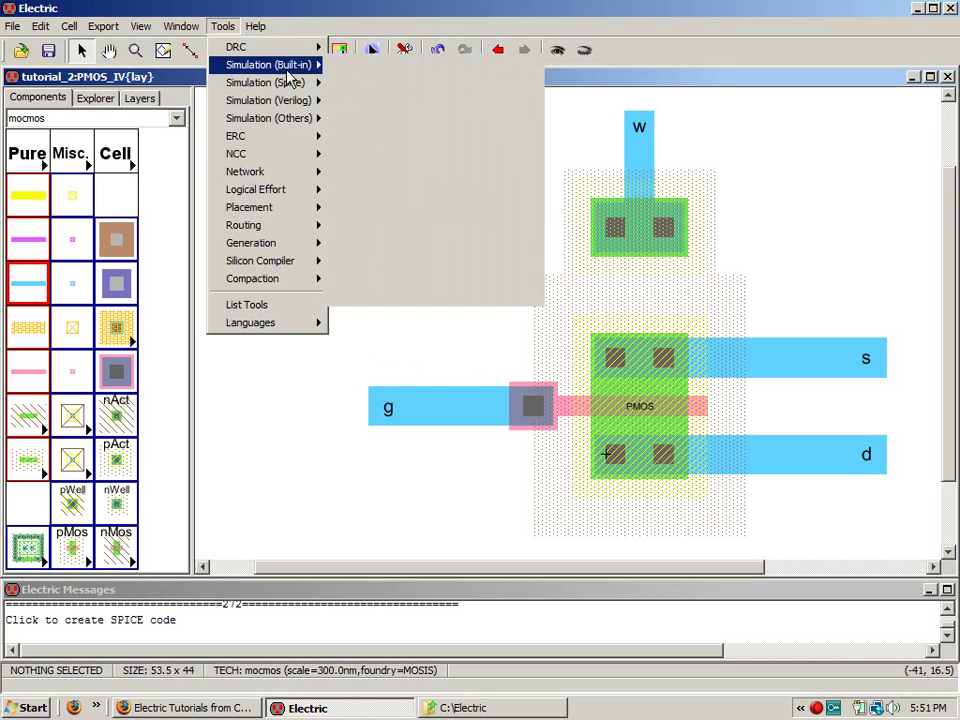
mouse_move(290, 66)
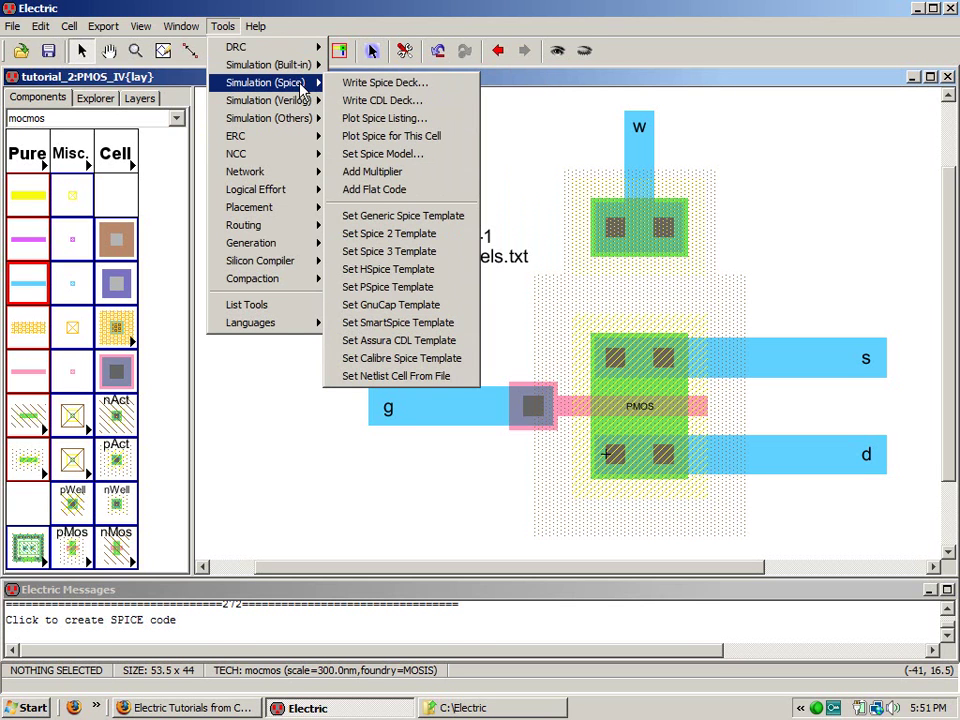
left_click(377, 84)
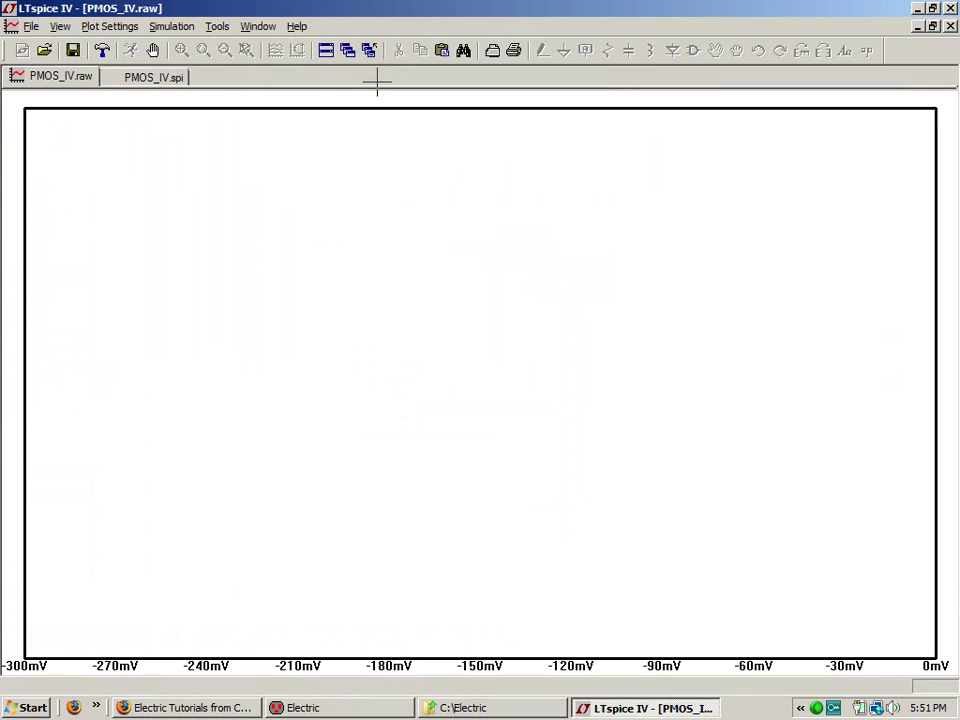
left_click(277, 55)
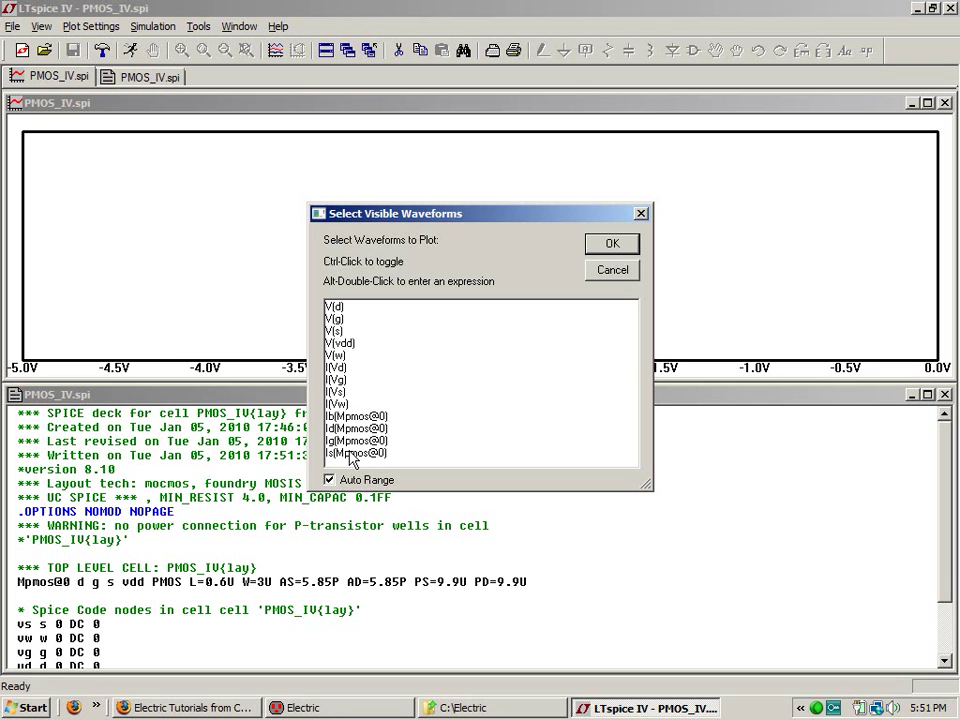
double_click(352, 454)
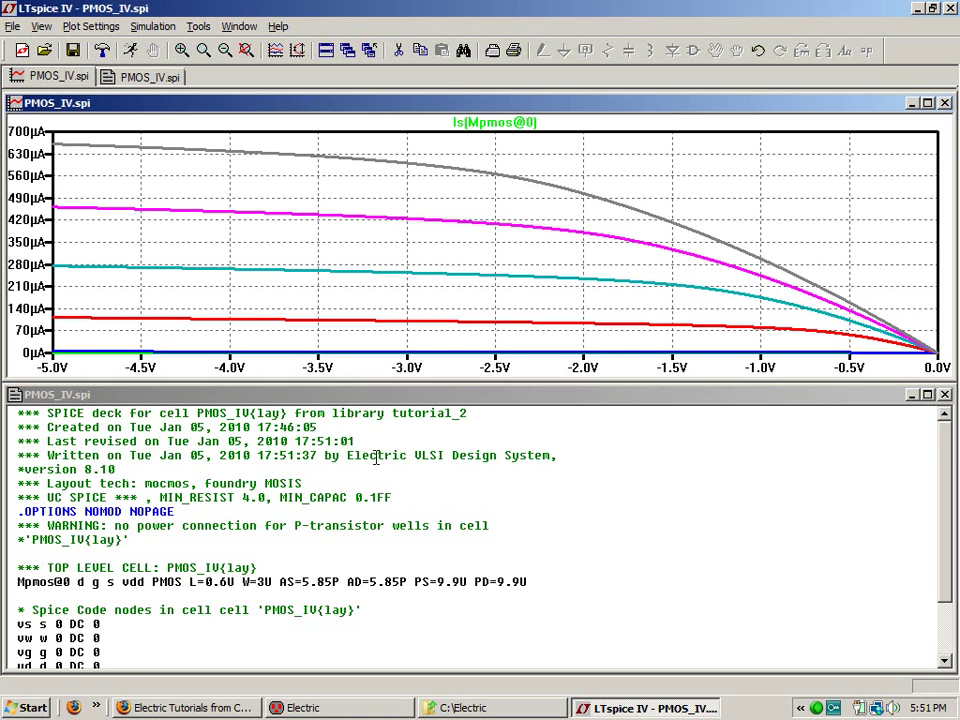
left_click(948, 8)
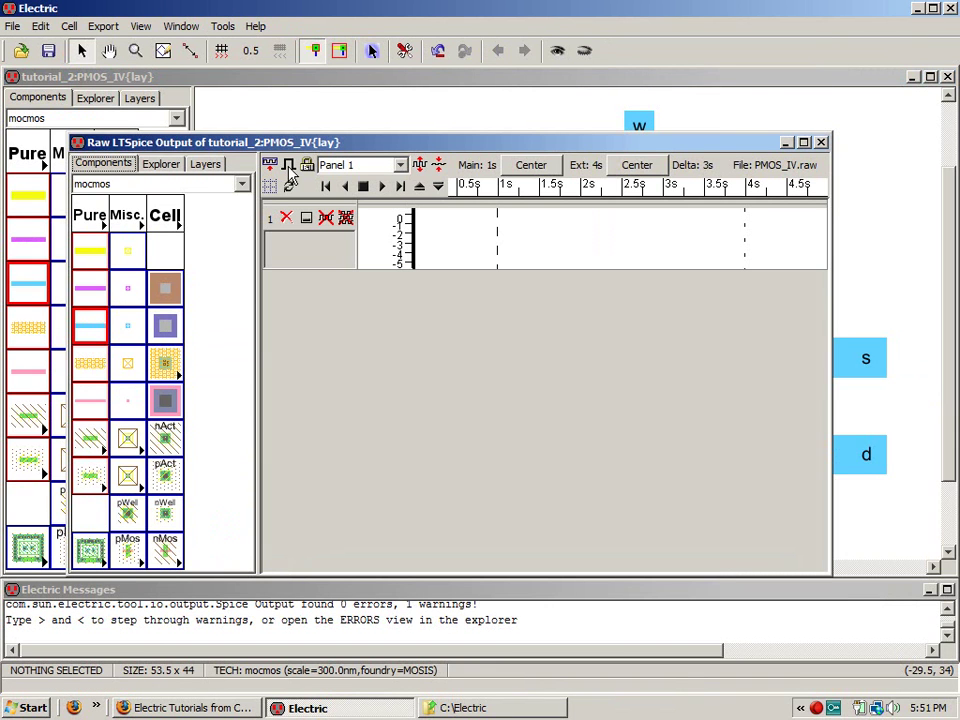
Step: Enlarge the waveform panel in Electric and plot the transient signal Id(Mpmos@0) in it
left_click_drag(304, 267, 315, 465)
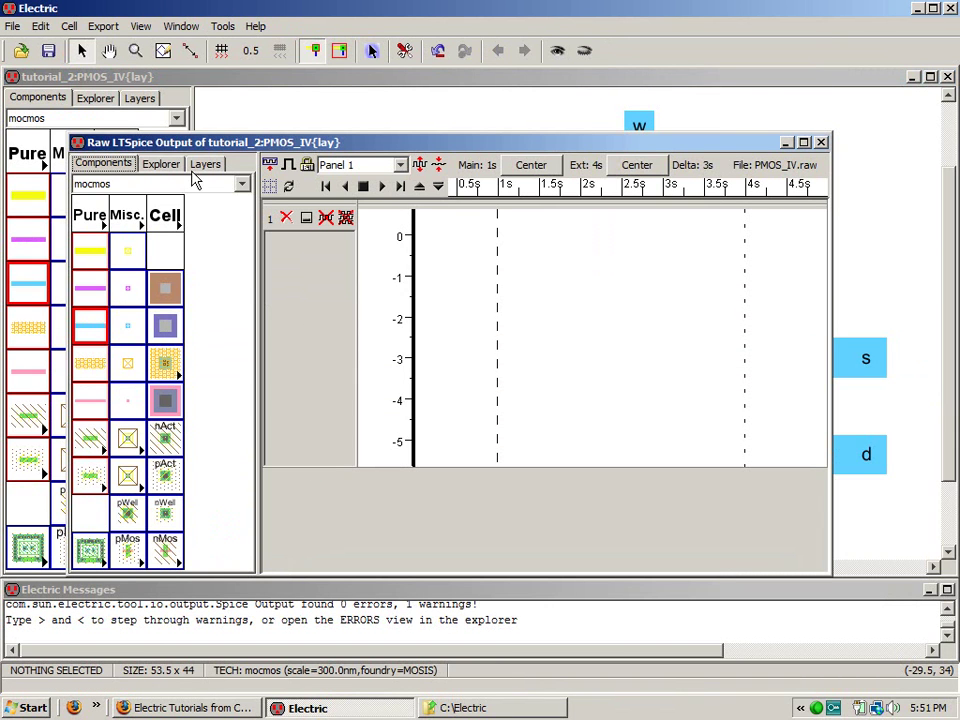
left_click(160, 164)
left_click(81, 184)
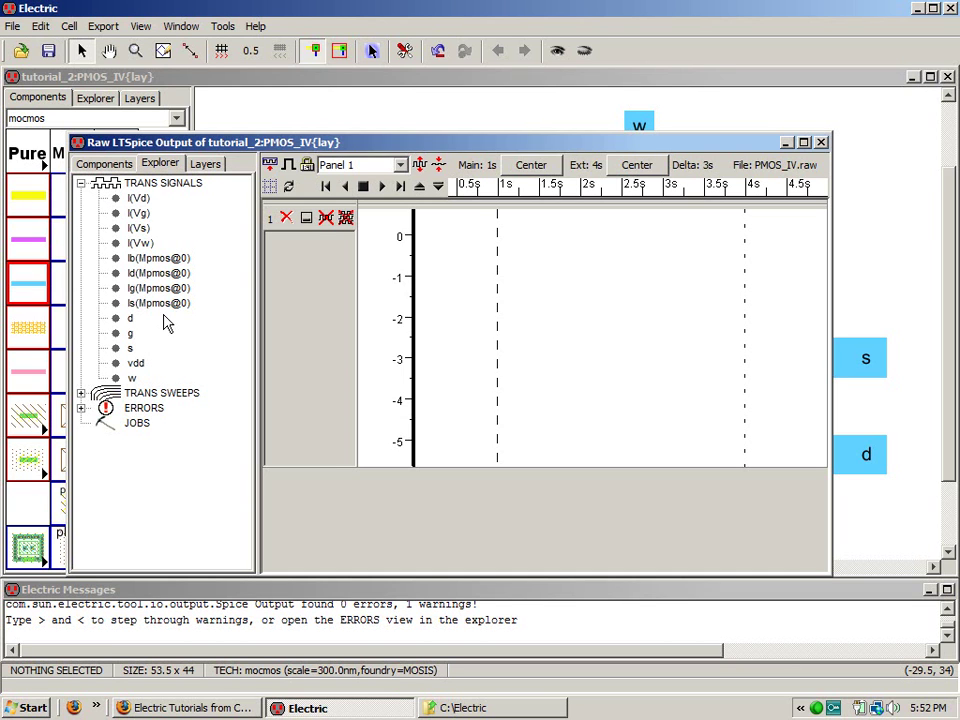
left_click(141, 277)
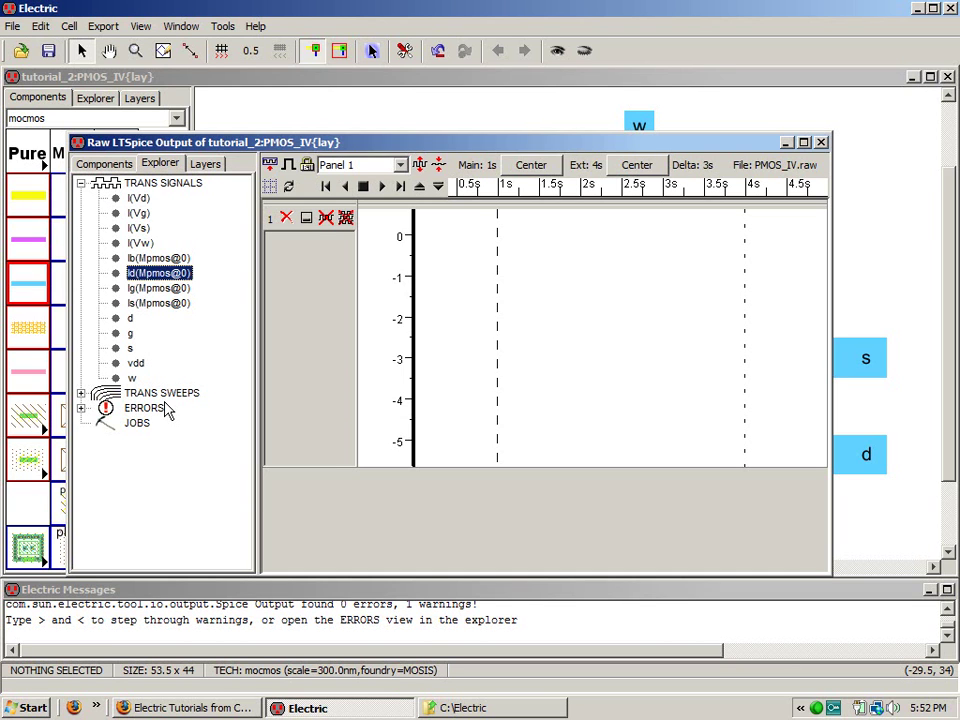
double_click(120, 275)
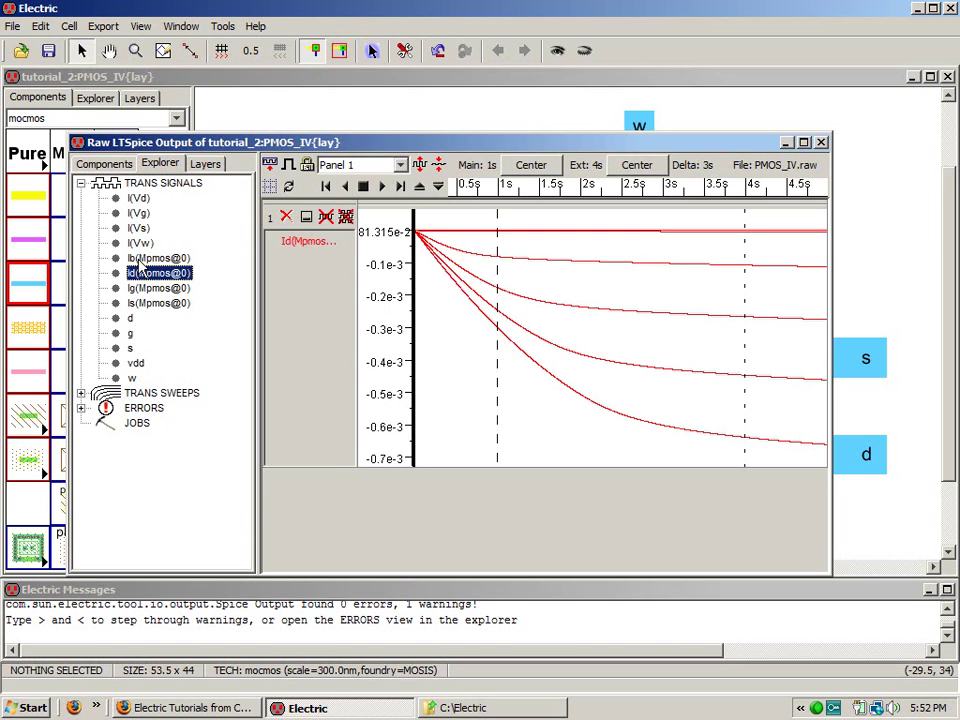
Step: Replace the Id(Mpmos@0) trace in the waveform panel with Is(Mpmos@0), and close the waveform window after viewing the curves
left_click(130, 304)
mouse_move(133, 311)
left_mouse_down()
mouse_move(360, 315)
mouse_move(306, 326)
left_mouse_up()
left_click(298, 246)
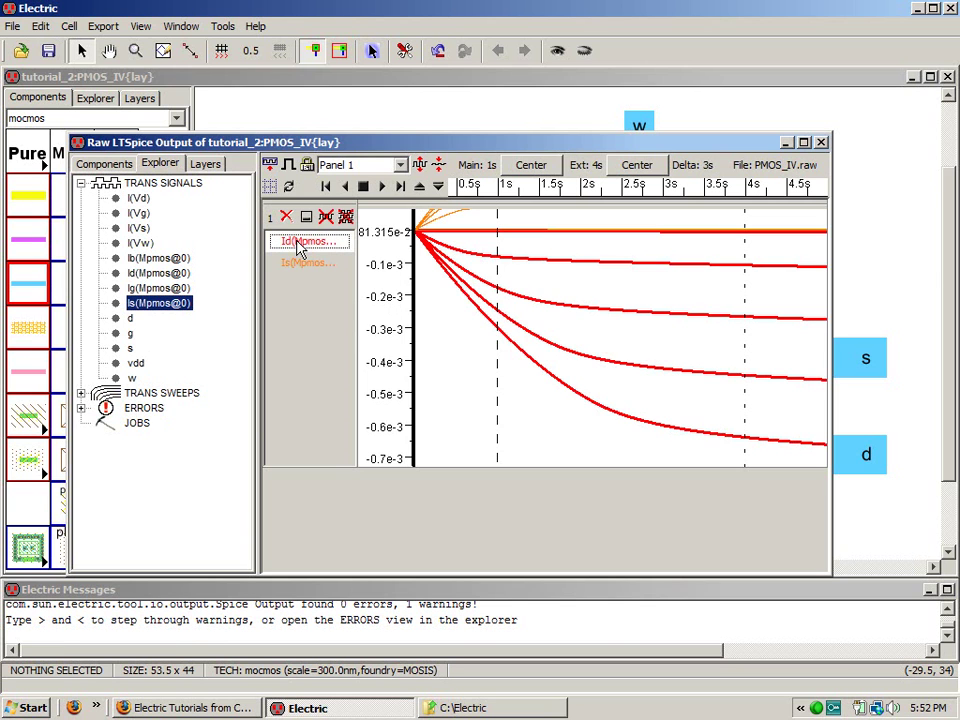
key("Delete")
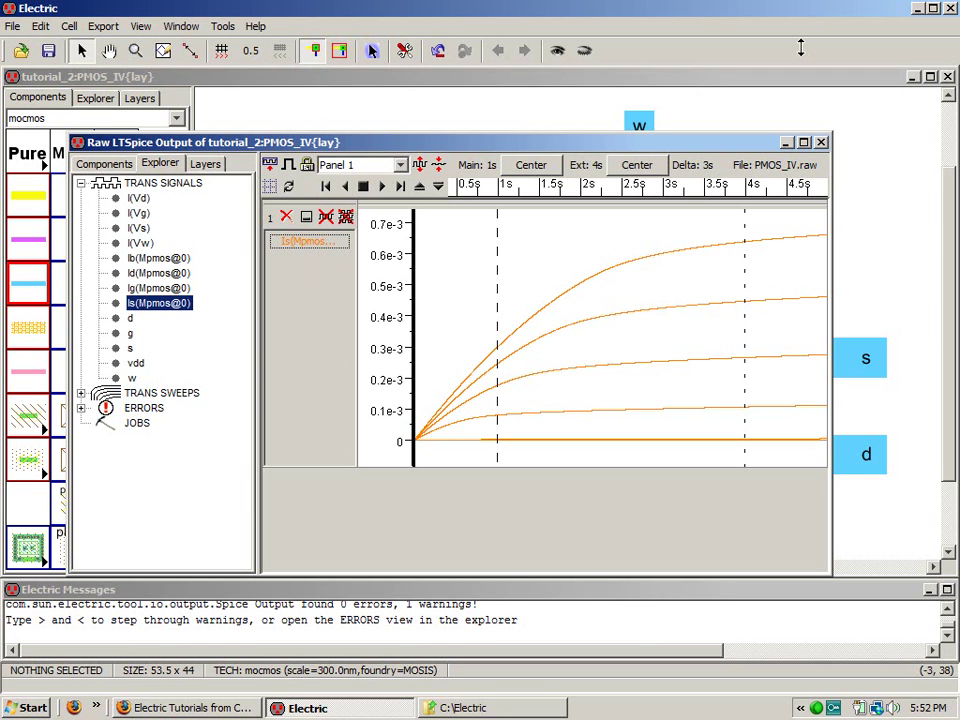
left_click(820, 142)
Step: Save the library and copy the PMOS_IV layout's SPICE code into the NMOS_IV layout, below the gate arc
left_click(300, 152)
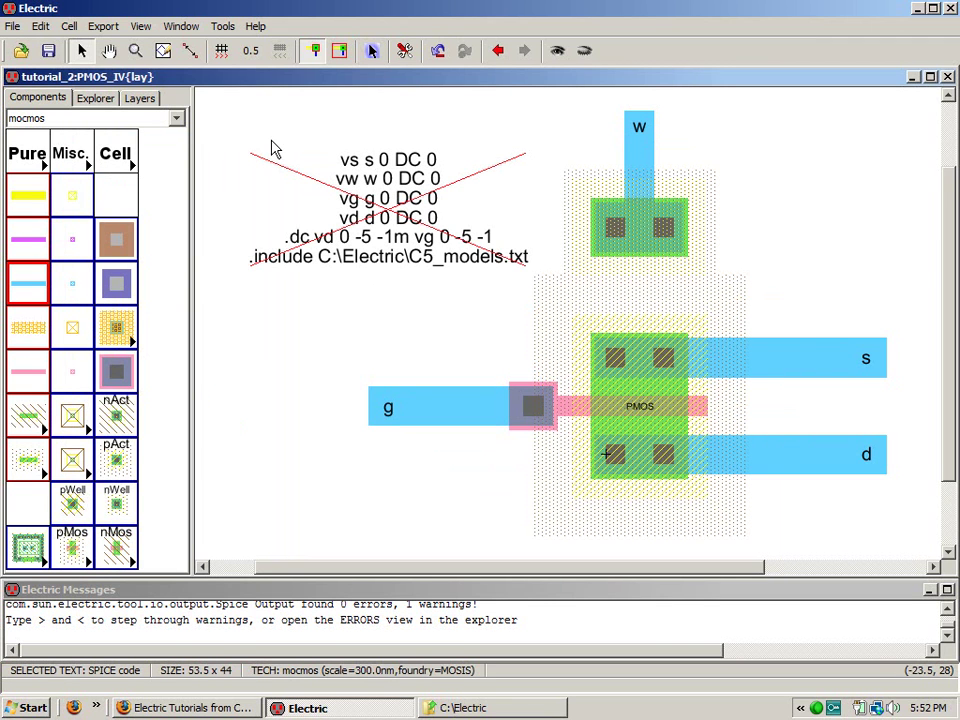
left_click(94, 97)
left_click(48, 52)
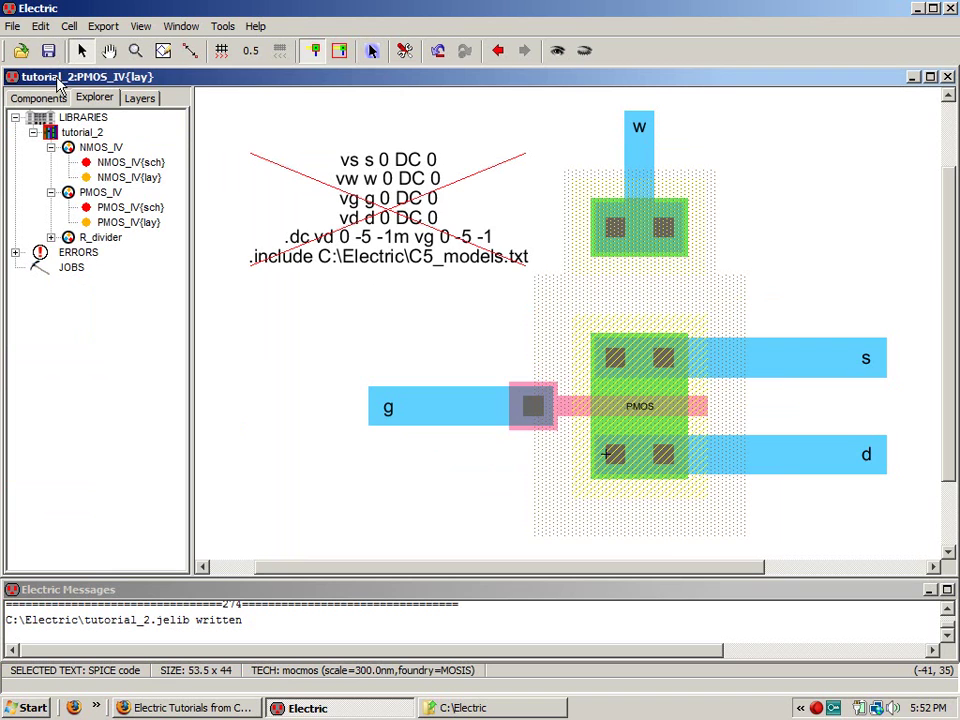
double_click(125, 178)
key("ctrl+v")
left_click(340, 370)
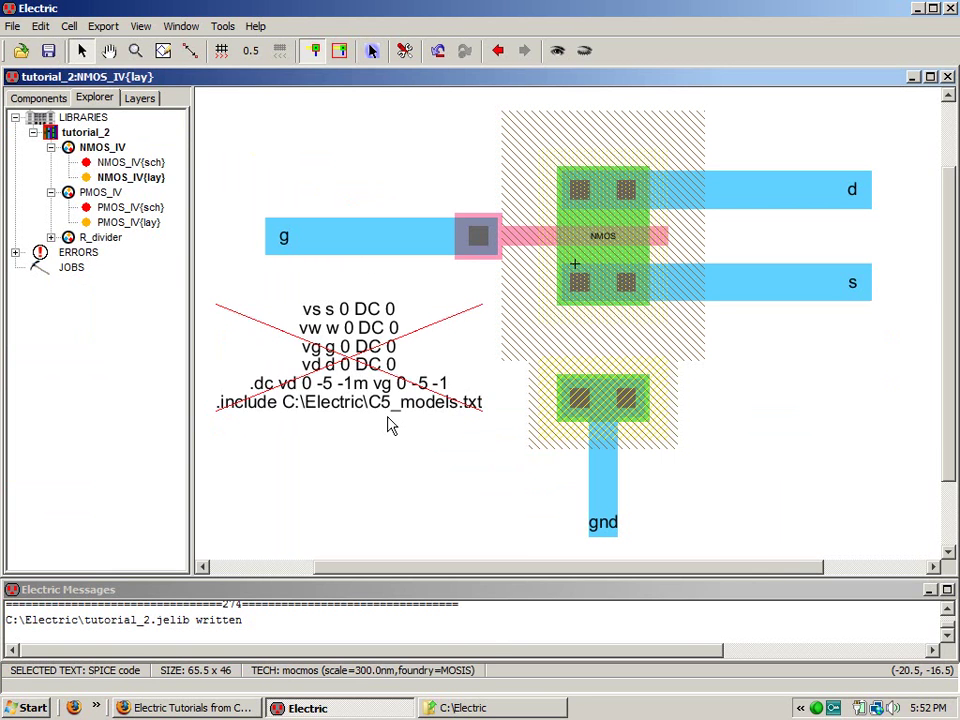
Step: In the pasted SPICE code's .dc line, make the drain sweep positive as "vd 0 5 1m"
double_click(388, 418)
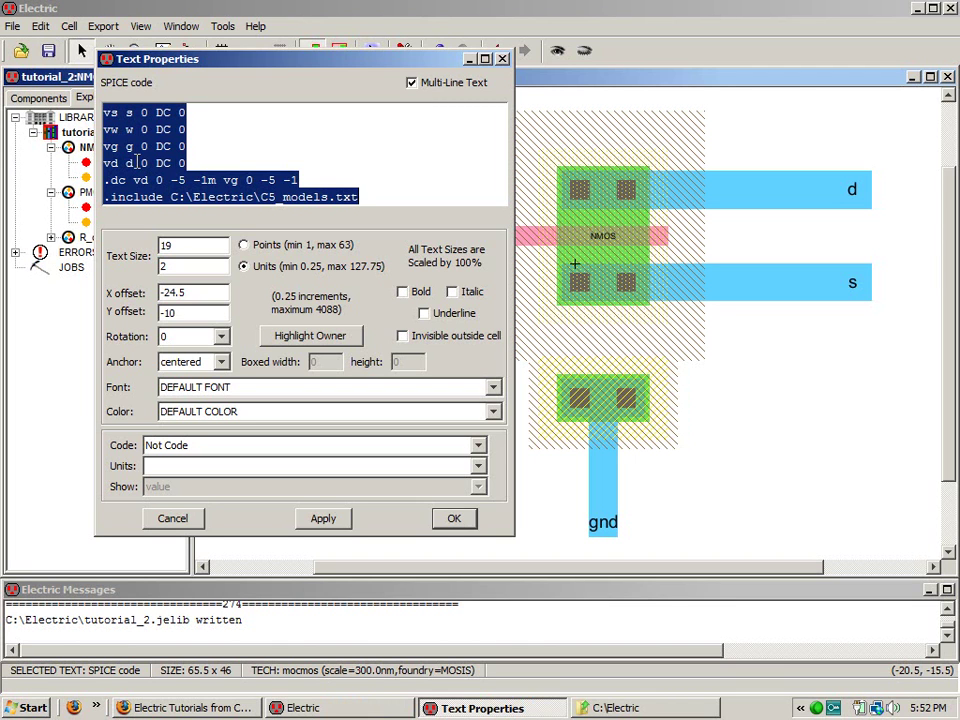
left_click(192, 128)
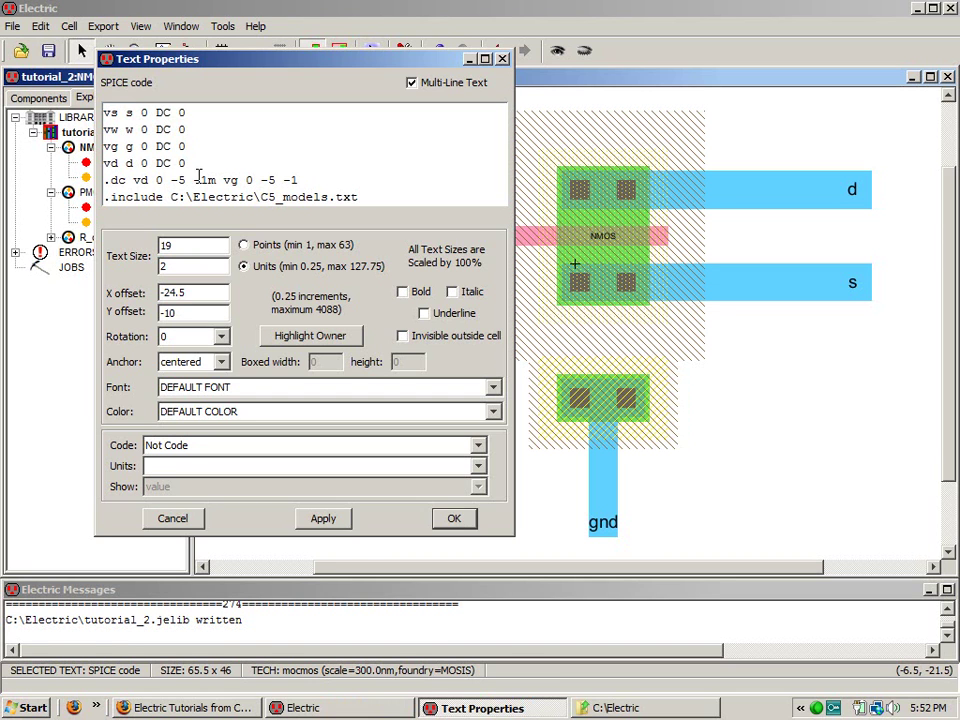
key("BackSpace")
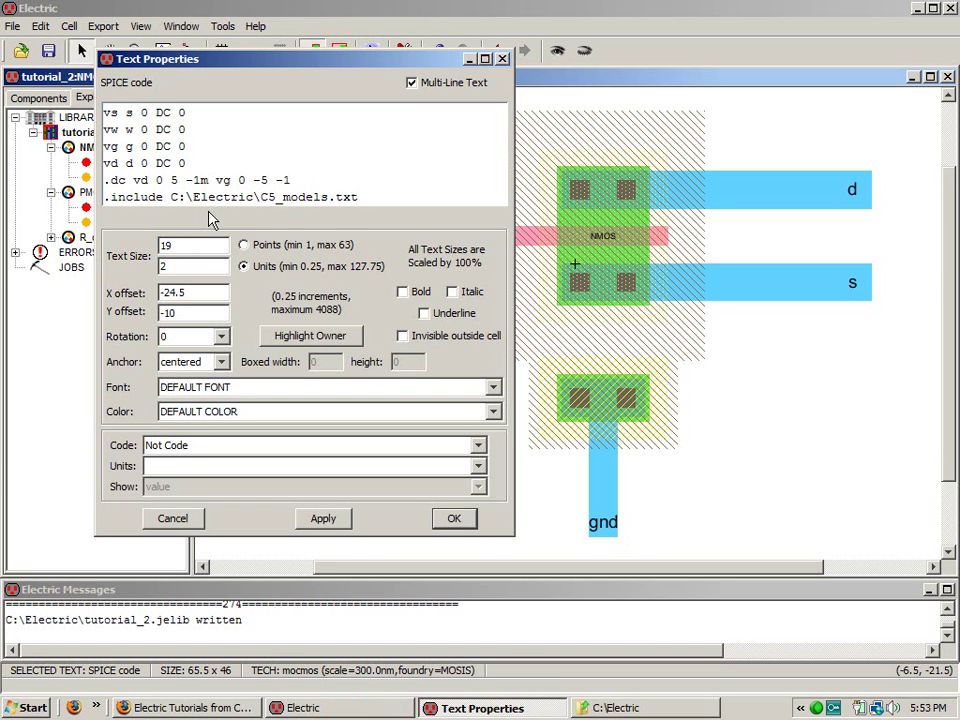
left_click(196, 179)
key("BackSpace")
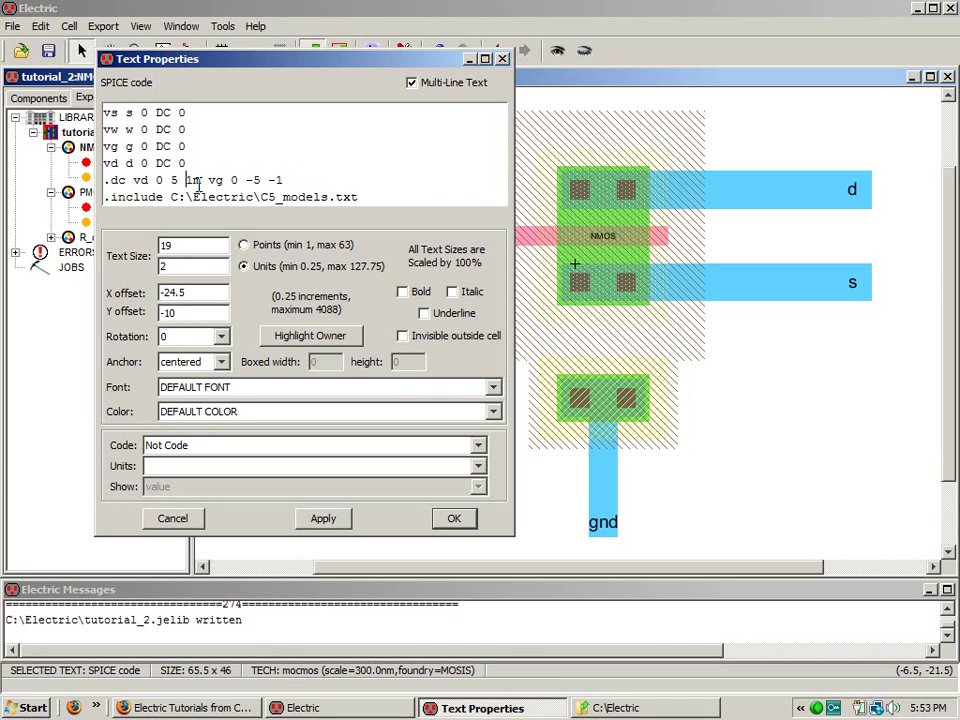
Step: Change the gate sweep in the .dc line to "vg 0 5 1" and accept the SPICE code text
left_click(249, 180)
key("BackSpace")
left_click(274, 183)
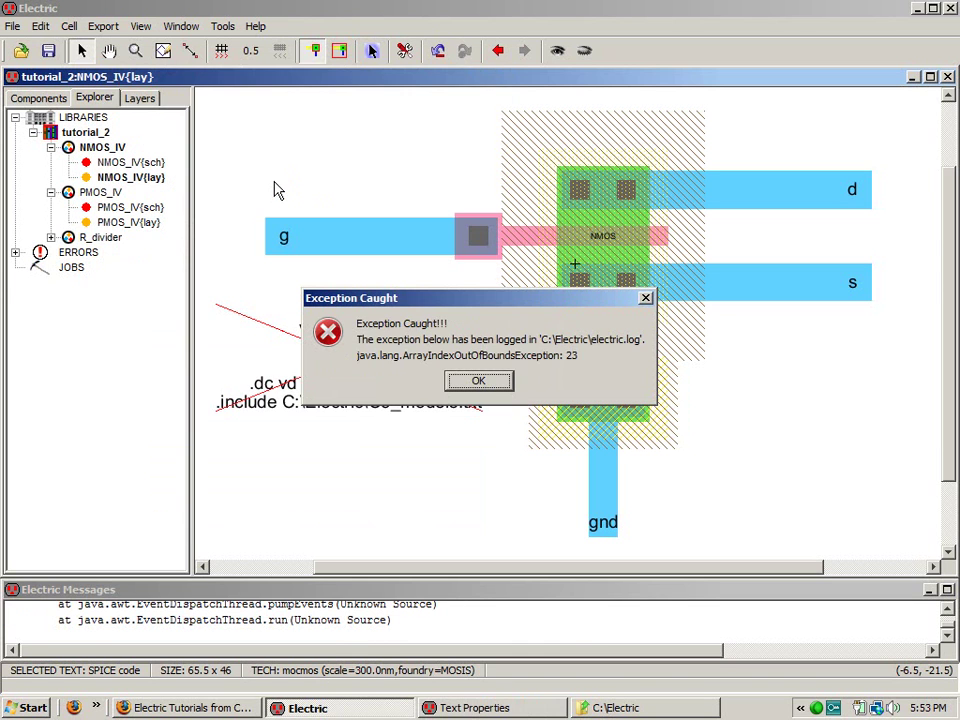
left_click(480, 382)
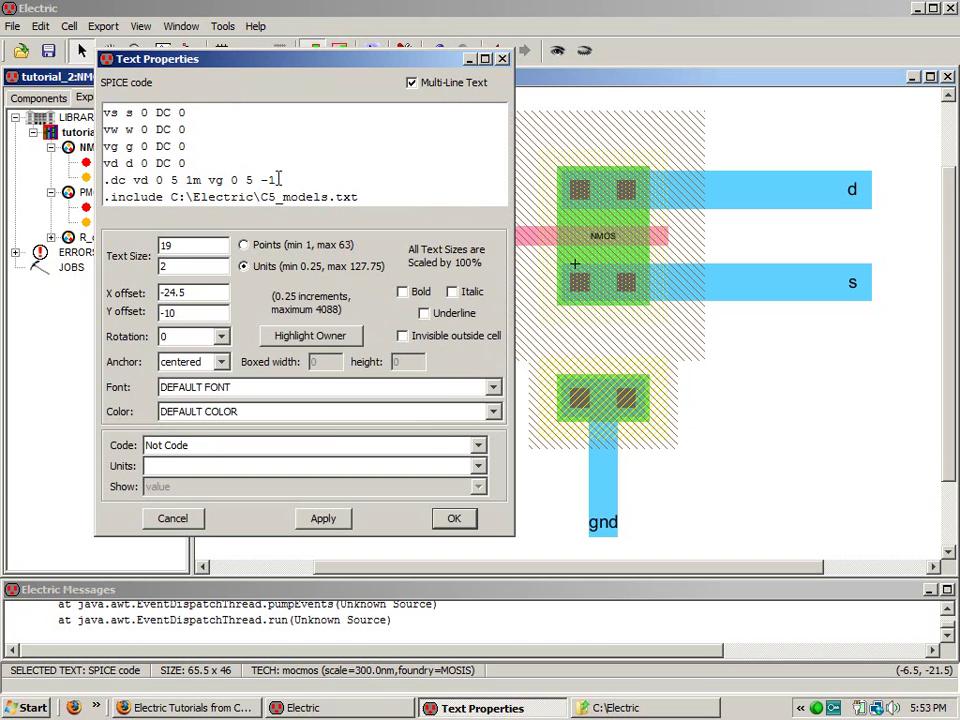
key("BackSpace")
key("BackSpace")
type("1")
left_click(462, 520)
left_click(414, 484)
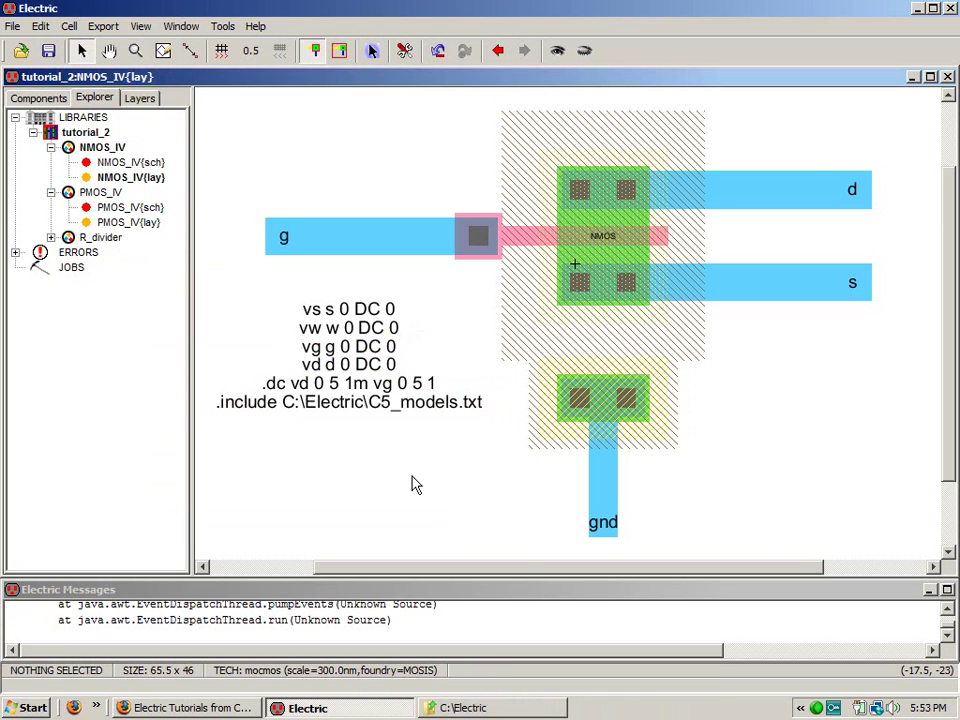
Step: Save the library and write the NMOS_IV layout's SPICE deck to run it in LTspice
left_click(48, 50)
left_click(222, 26)
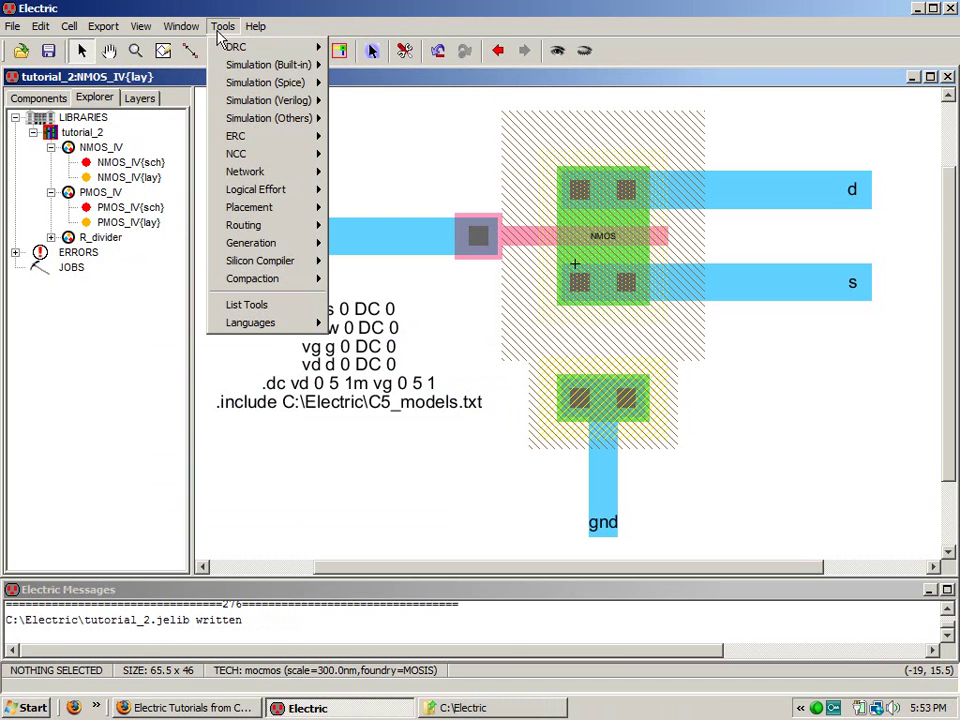
mouse_move(250, 88)
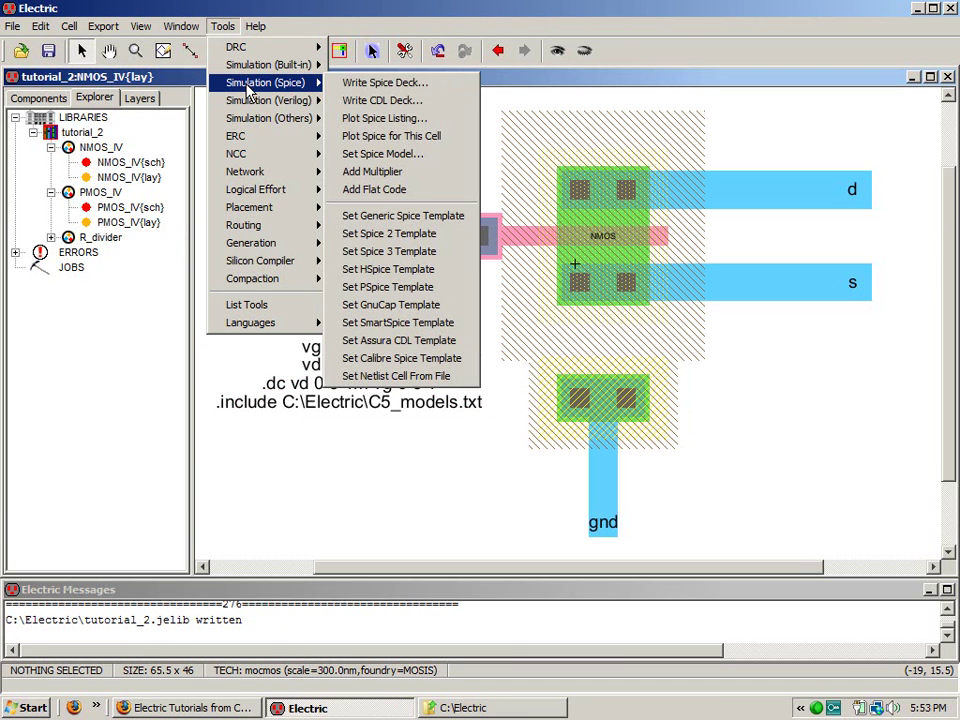
left_click(356, 82)
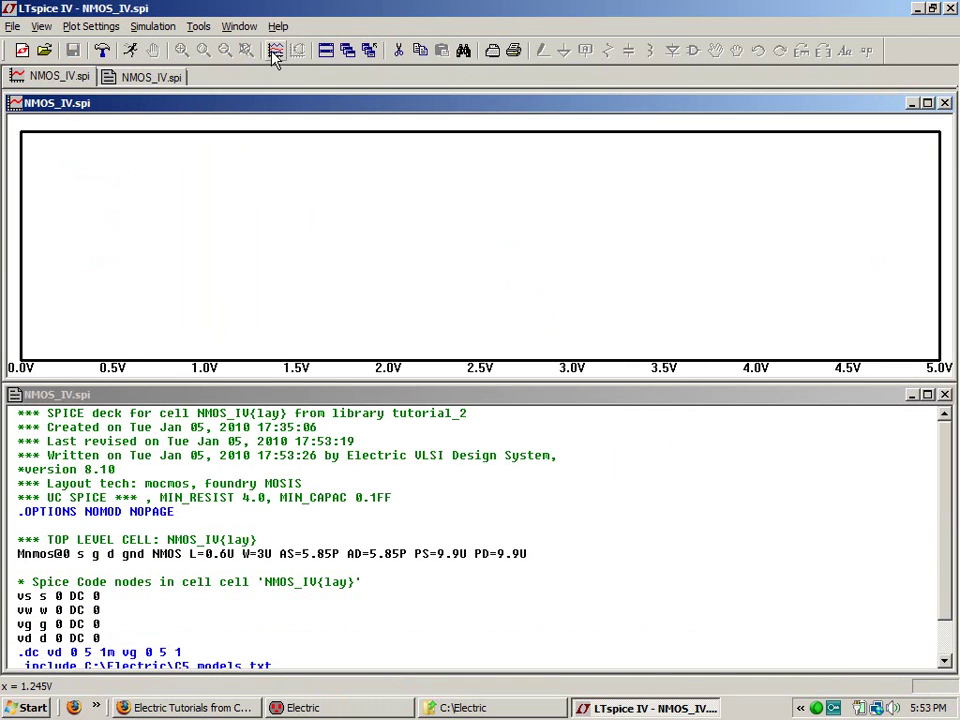
Step: Plot Id(Mnmos@0), replace it with the source current Is(Mnmos@0), and close LTspice
left_click(275, 50)
double_click(354, 416)
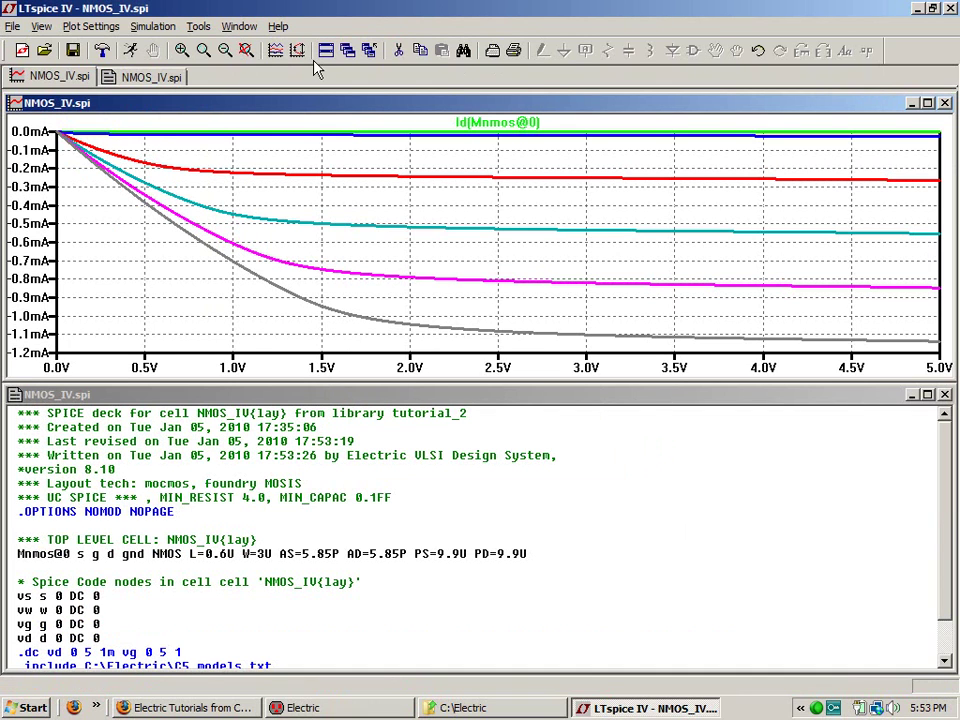
left_click(275, 50)
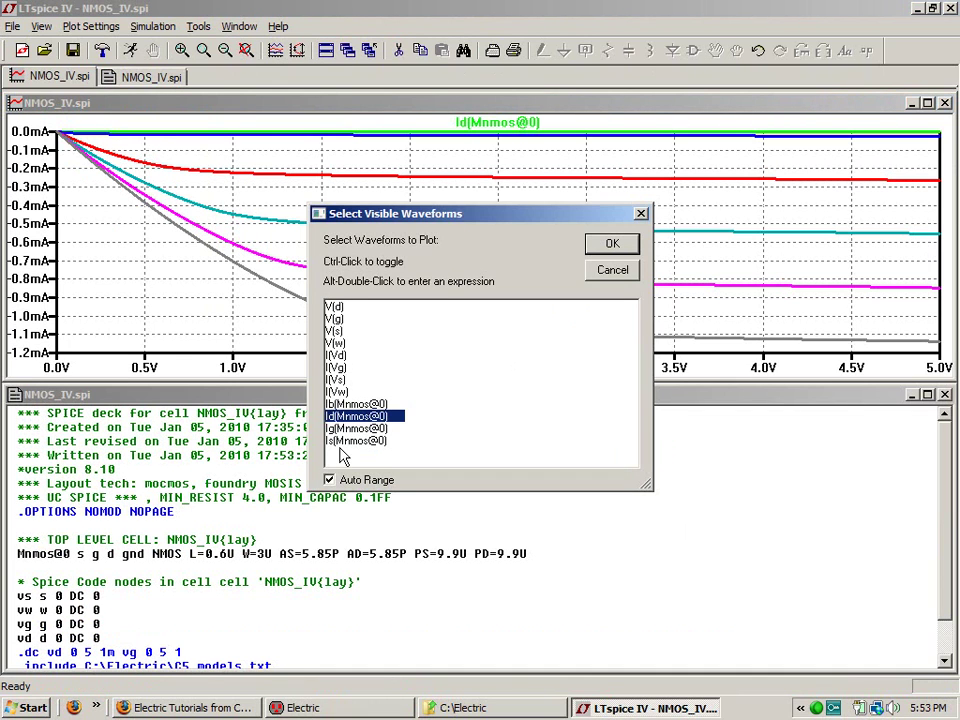
double_click(345, 440)
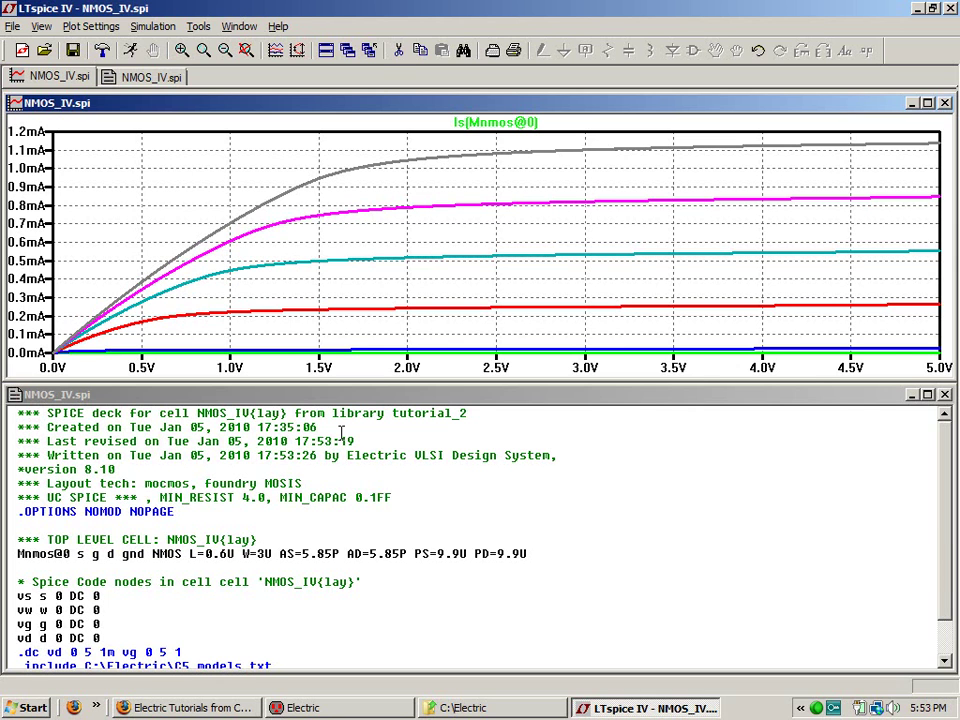
key("alt+F4")
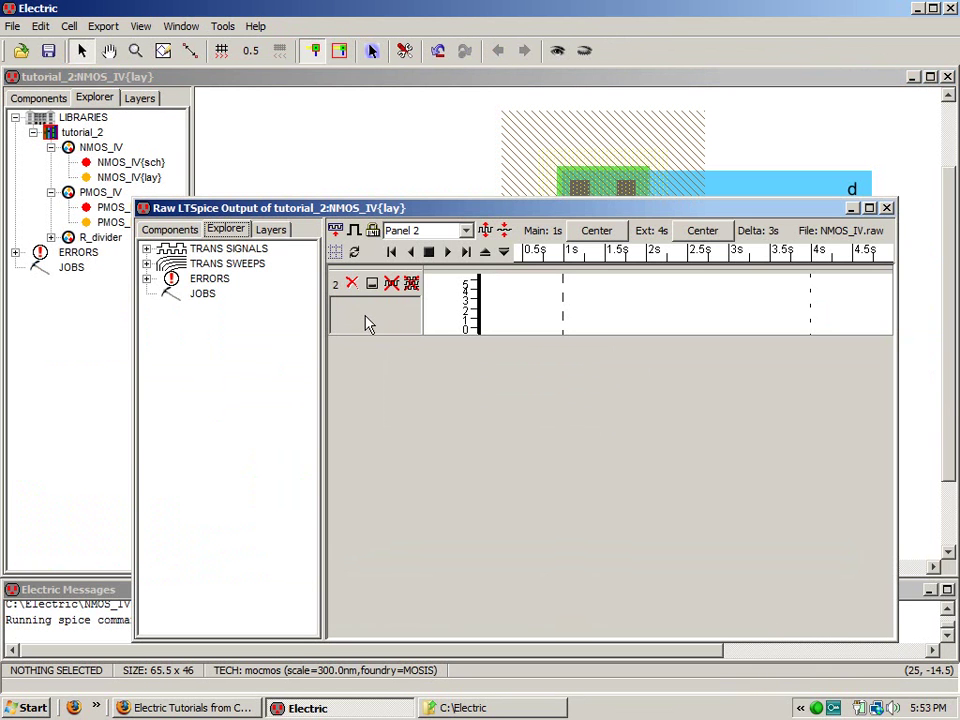
Step: Enlarge Panel 2 in Electric's waveform window and plot the transient signal Is(Mnmos@0) in it
left_click(486, 231)
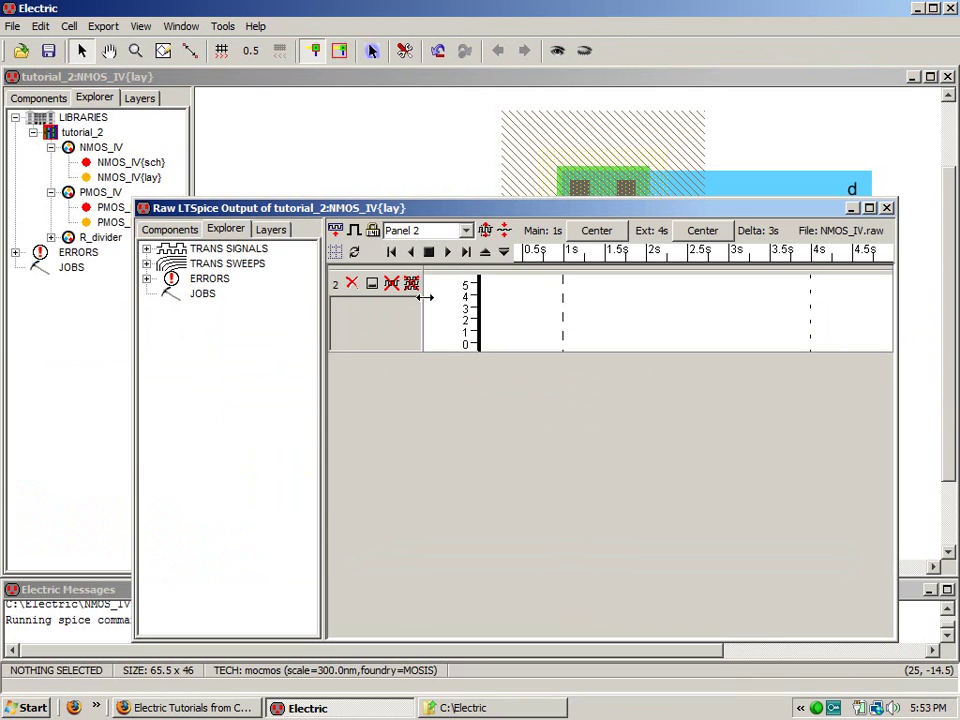
left_click(486, 231)
left_click(487, 231)
left_click(487, 231)
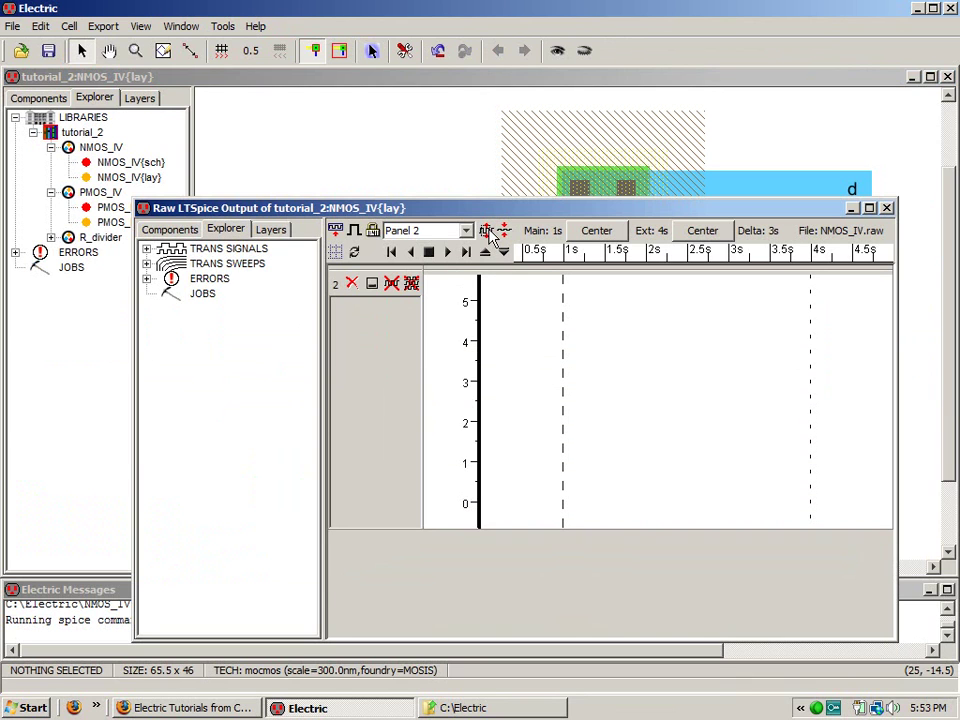
left_click(487, 231)
left_click(146, 249)
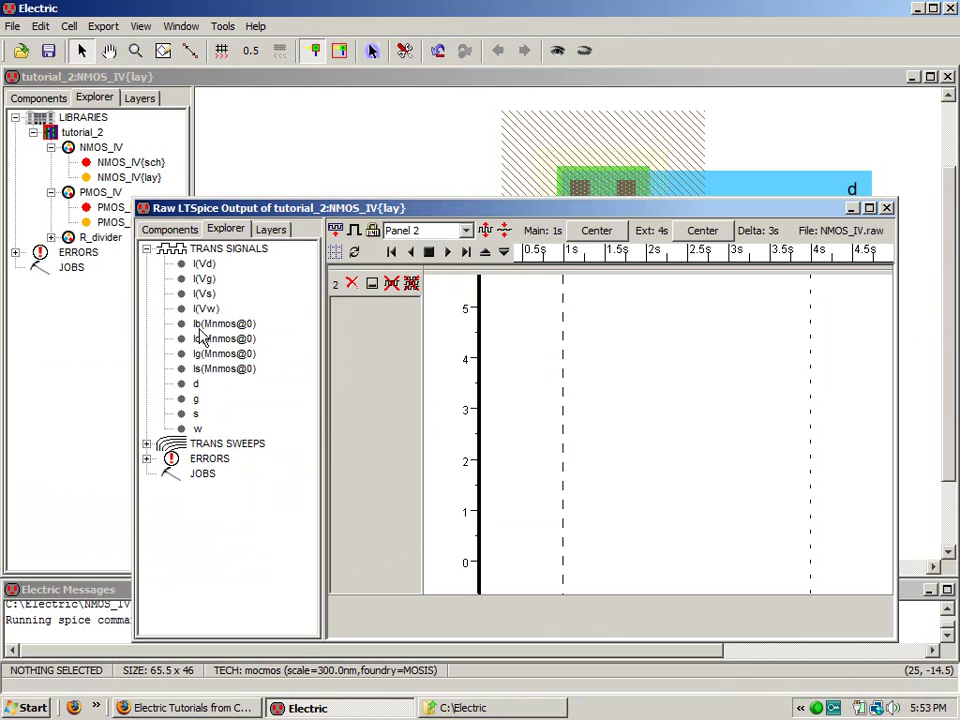
left_click_drag(216, 369, 368, 390)
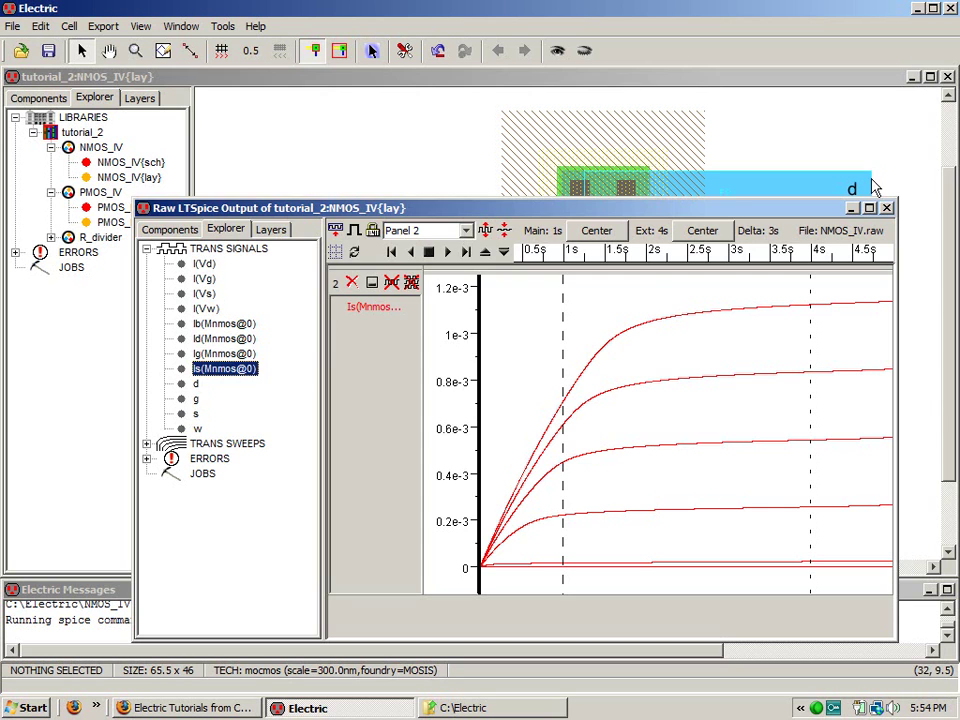
Step: Close the waveform window and copy the SPICE code from the NMOS_IV layout into the NMOS_IV schematic, below the transistor
left_click(886, 209)
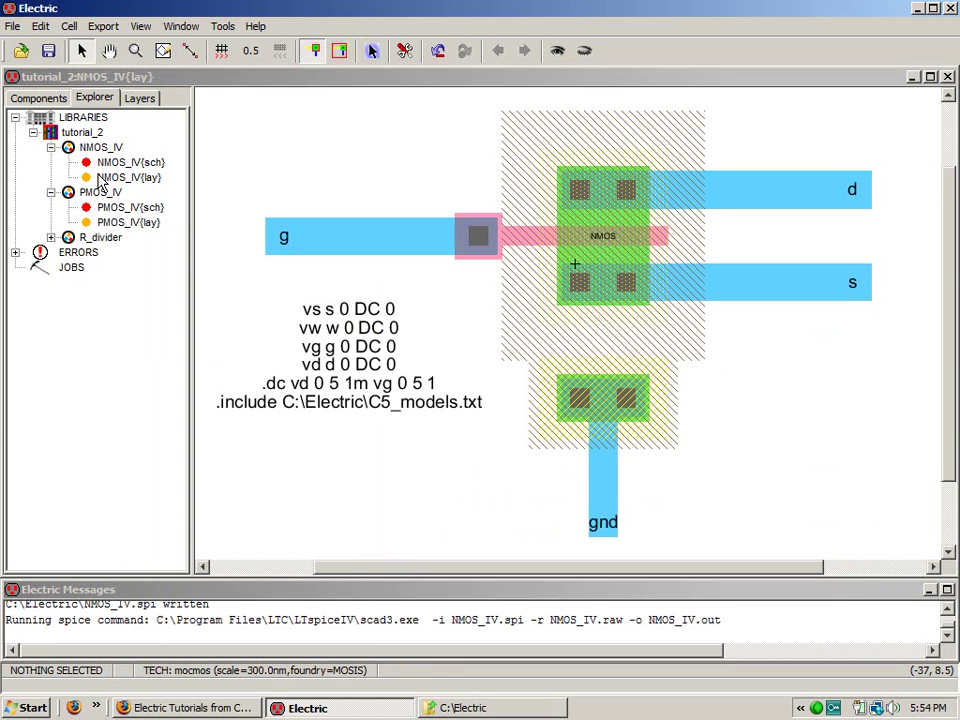
left_click(341, 343)
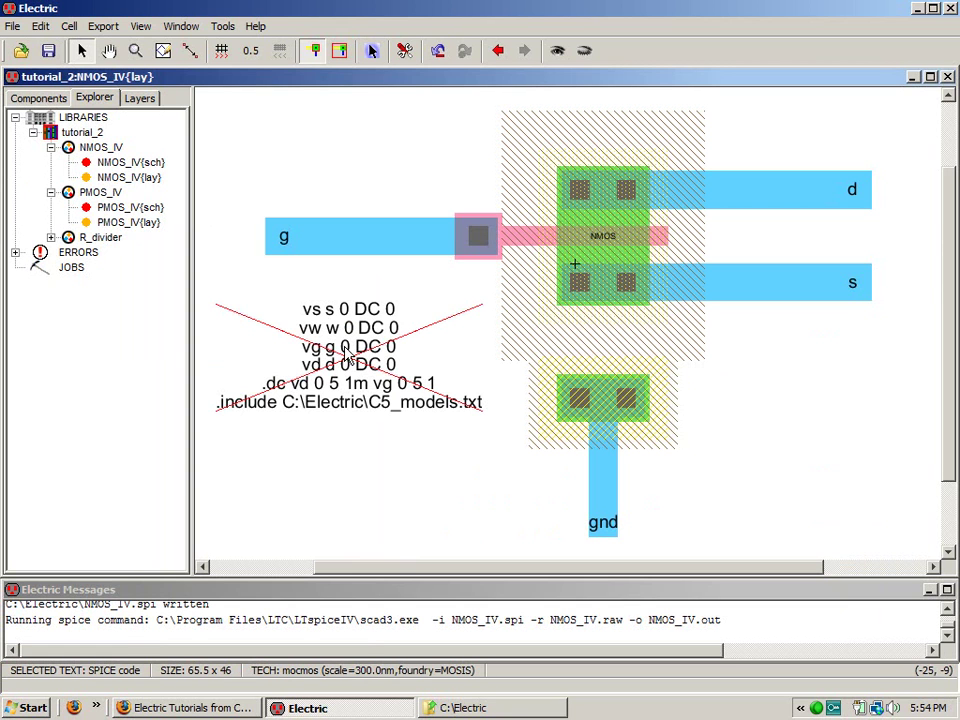
double_click(130, 162)
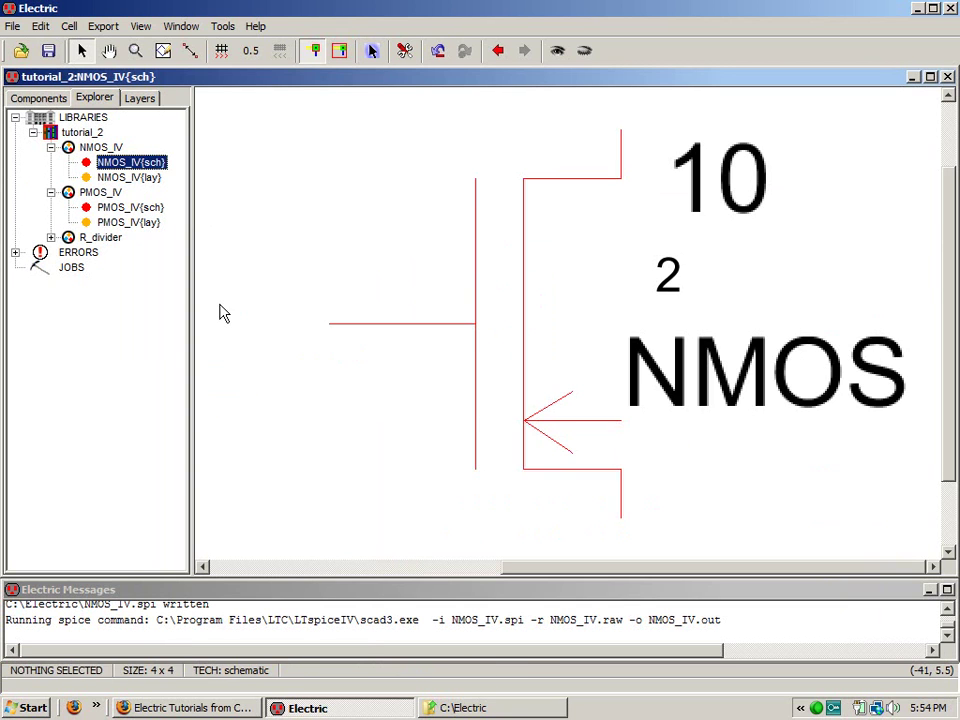
left_click(403, 522)
key("ctrl+0")
key("ctrl+0")
left_click(400, 513)
key("ctrl+v")
left_click(398, 508)
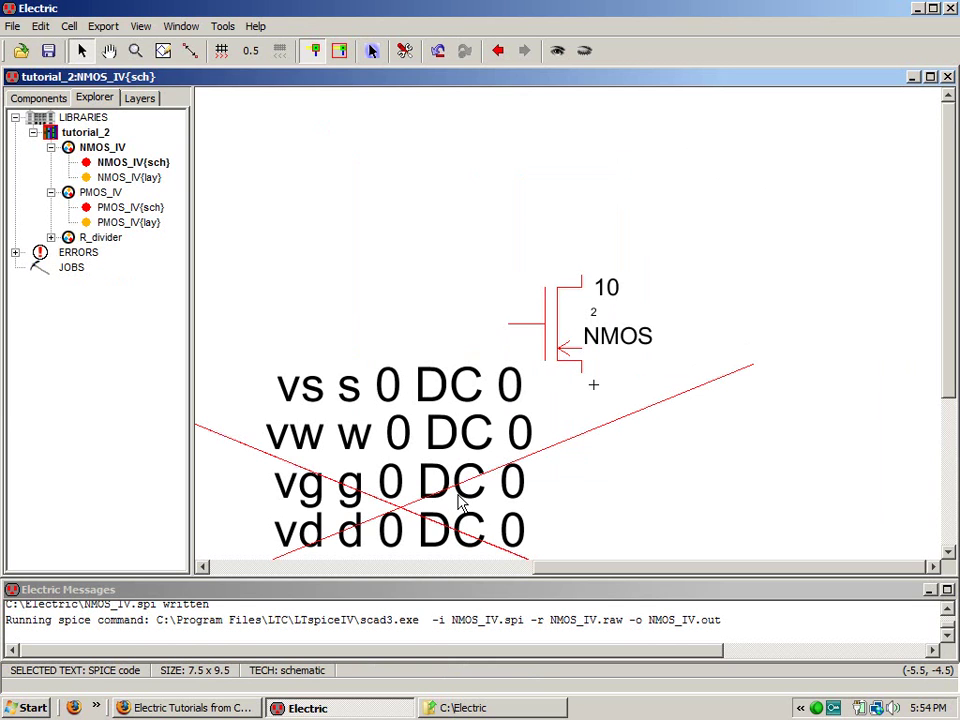
Step: Set the pasted SPICE code's text size to 0.5 units and move it about 2 units right and 3 up, nearer the NMOS transistor
double_click(460, 505)
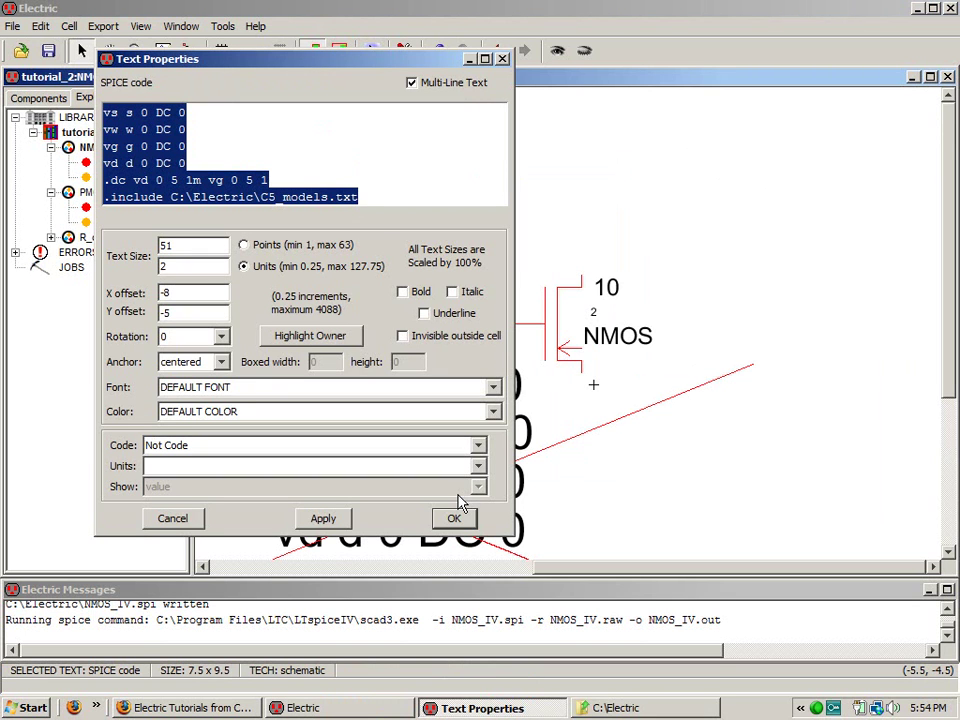
left_click(166, 266)
key("BackSpace")
type("0.5")
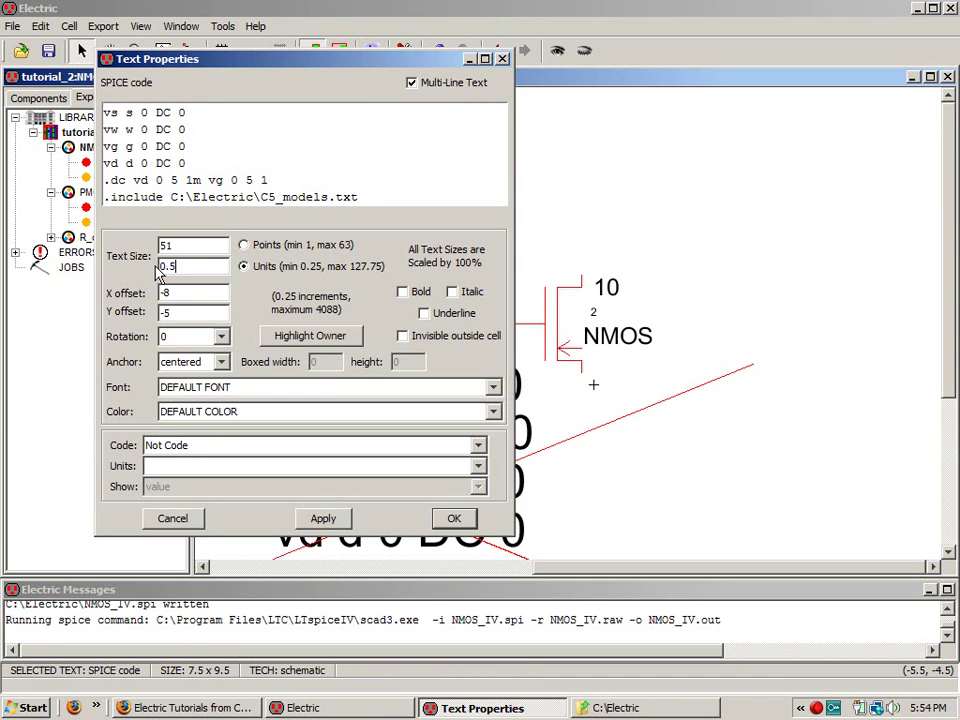
left_click(452, 518)
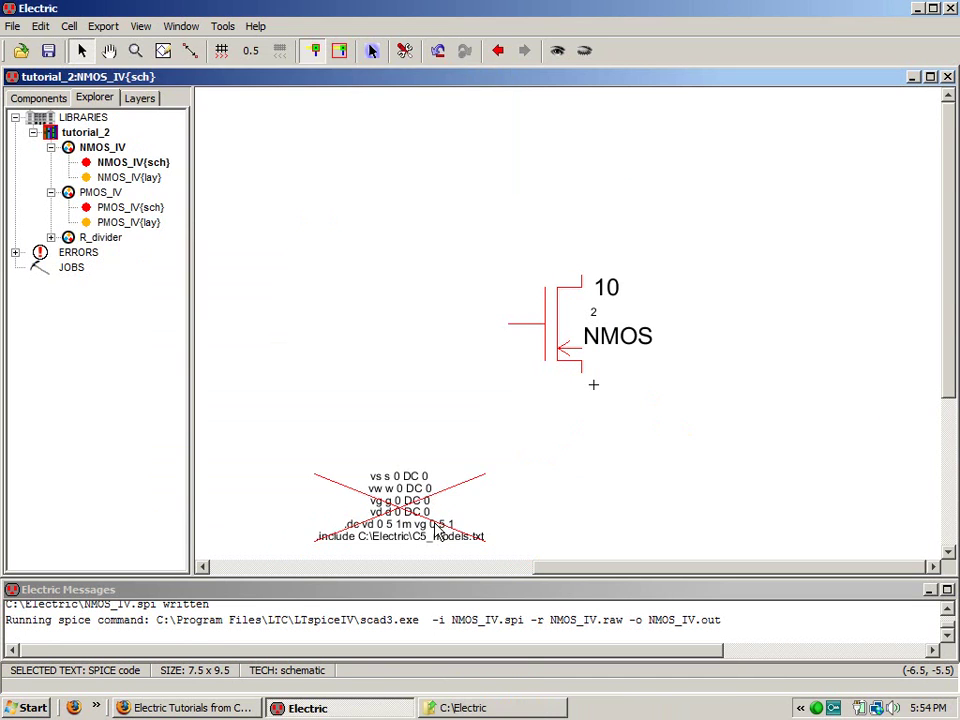
left_click_drag(420, 528, 447, 455)
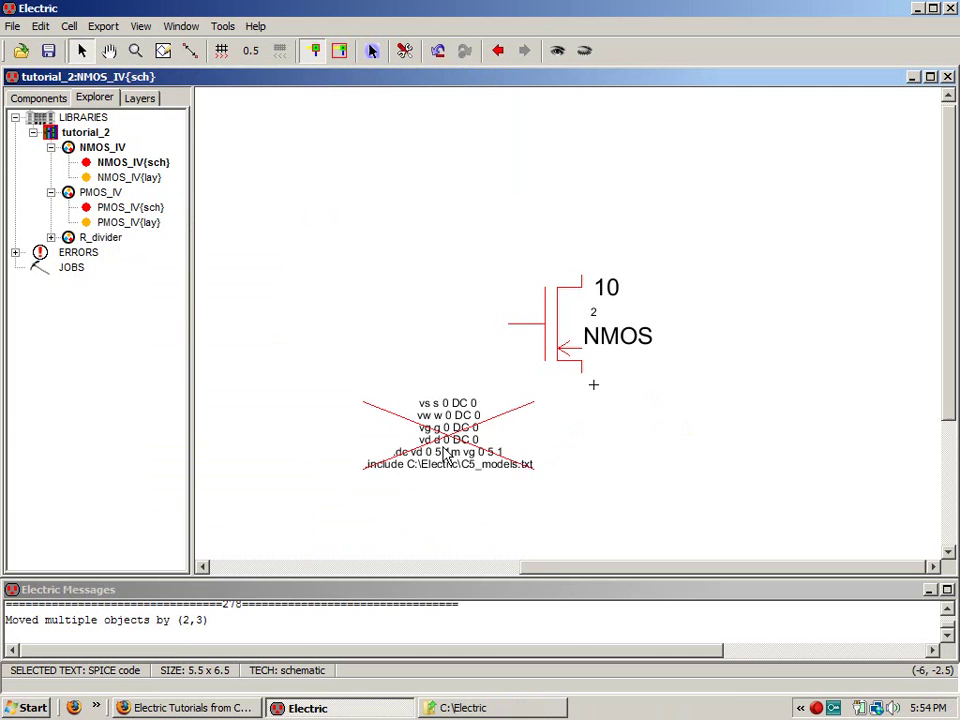
Step: Copy the SPICE code from the PMOS_IV layout and paste it into the PMOS_IV schematic
double_click(119, 224)
left_click(381, 228)
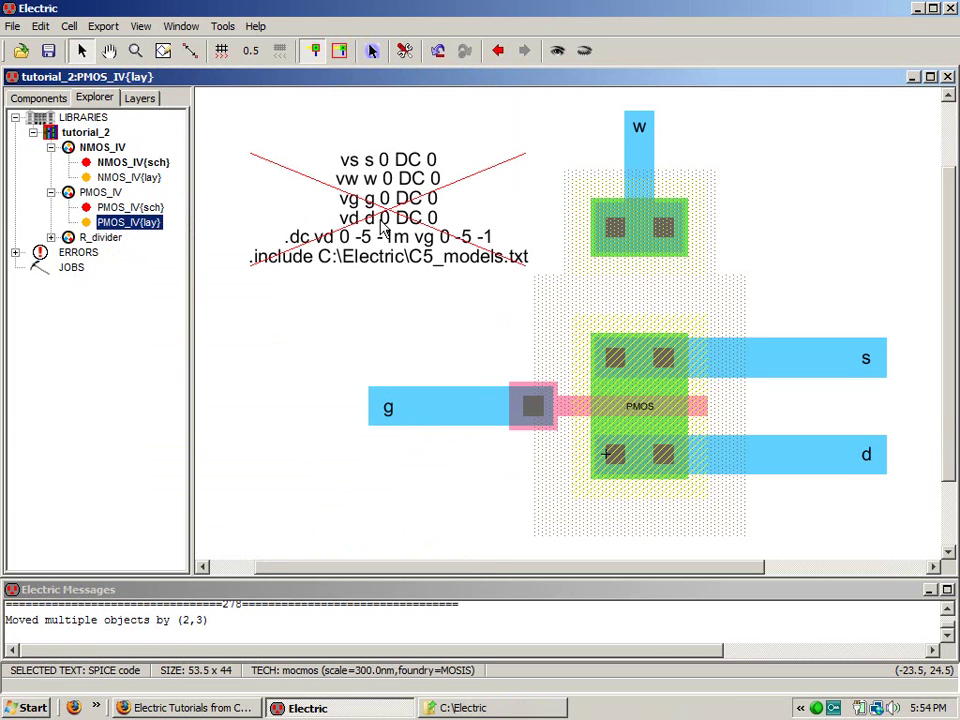
double_click(130, 207)
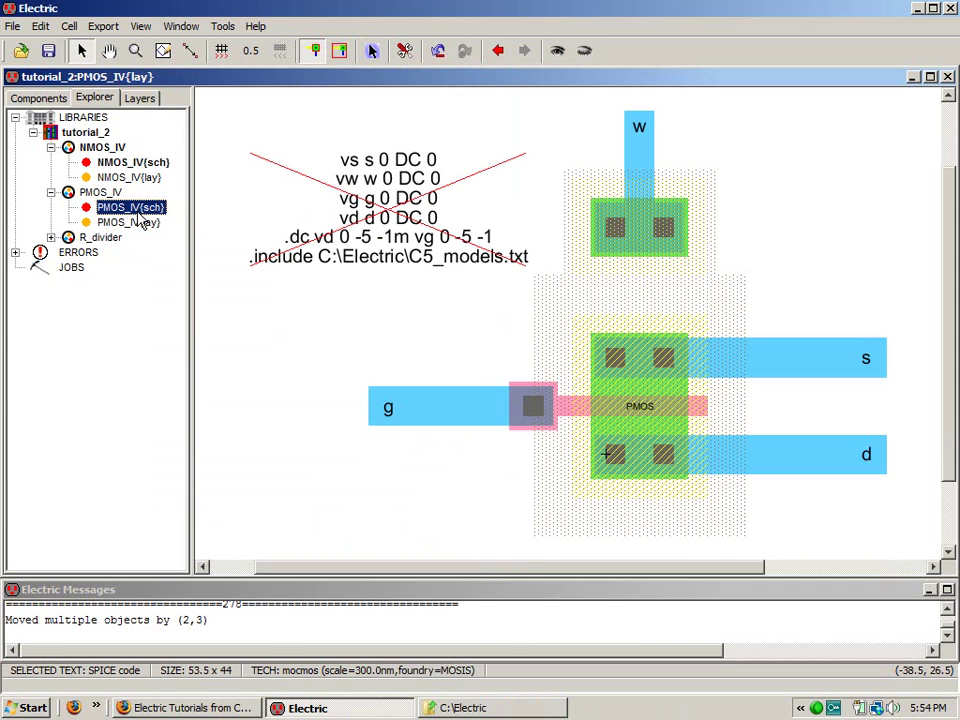
key("ctrl+0")
key("ctrl+0")
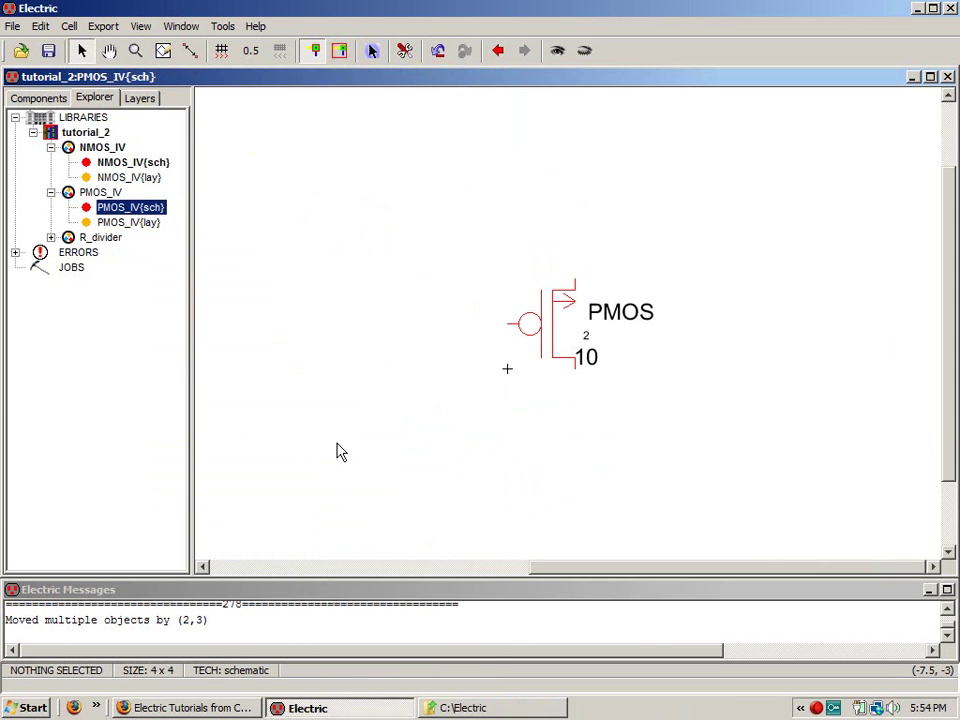
Step: Set the PMOS_IV schematic's SPICE code text size to 0.8 units and move it about 1.5 units right and 1 up
double_click(347, 458)
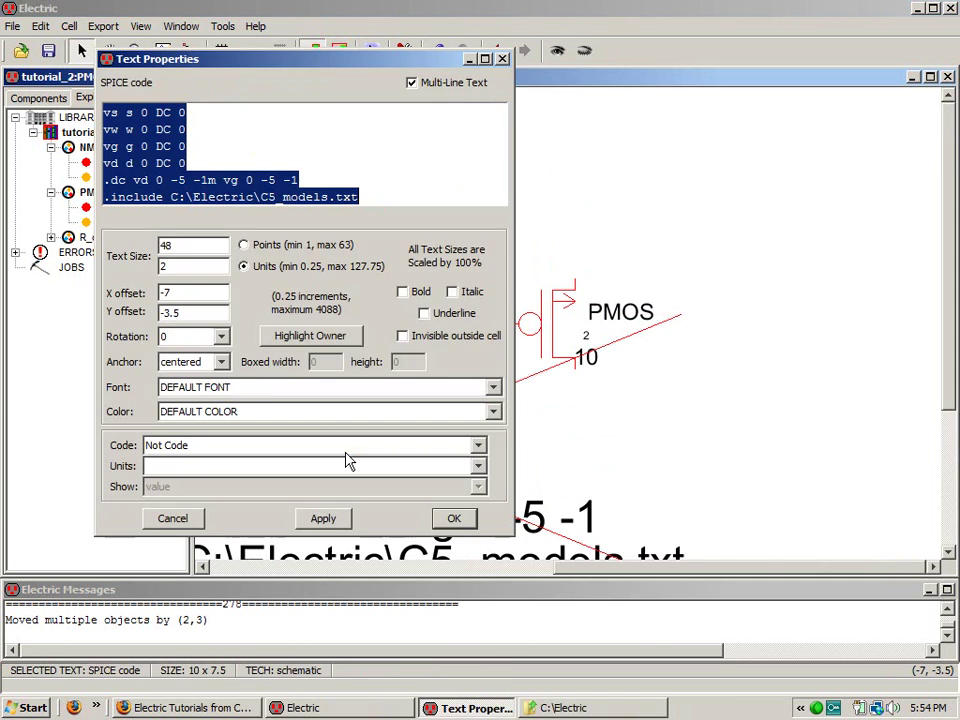
double_click(161, 266)
type("0")
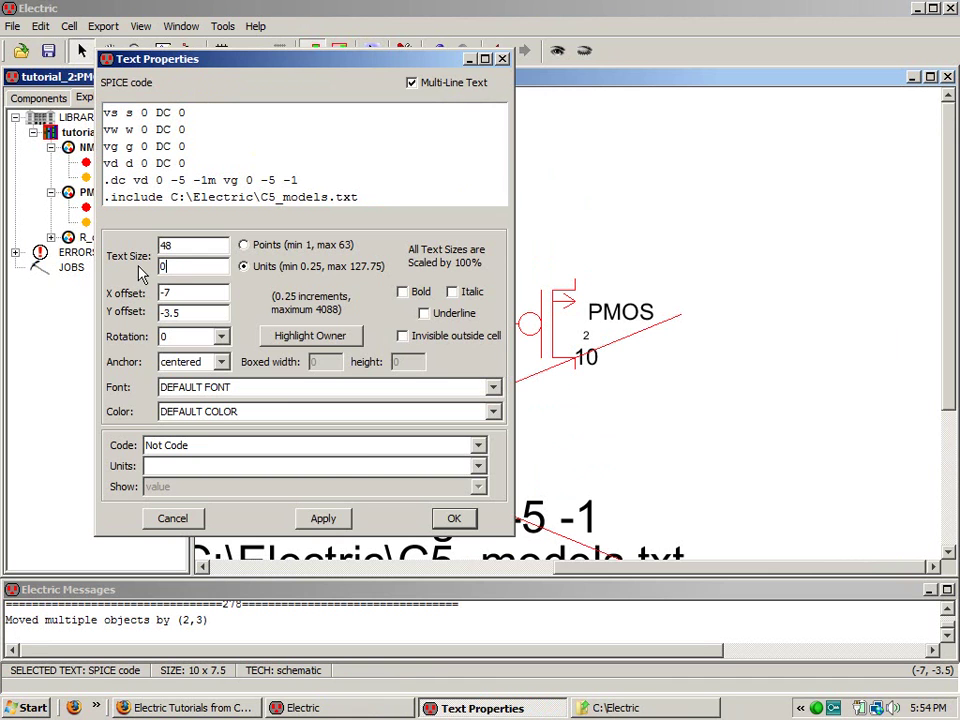
type(".8")
key("Return")
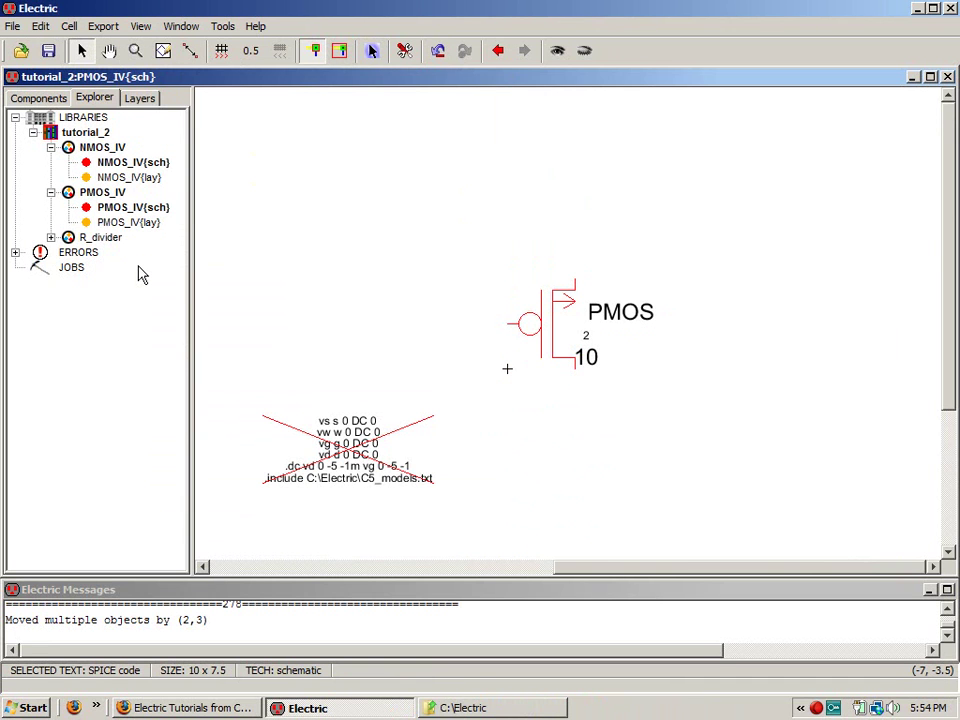
left_click(343, 300)
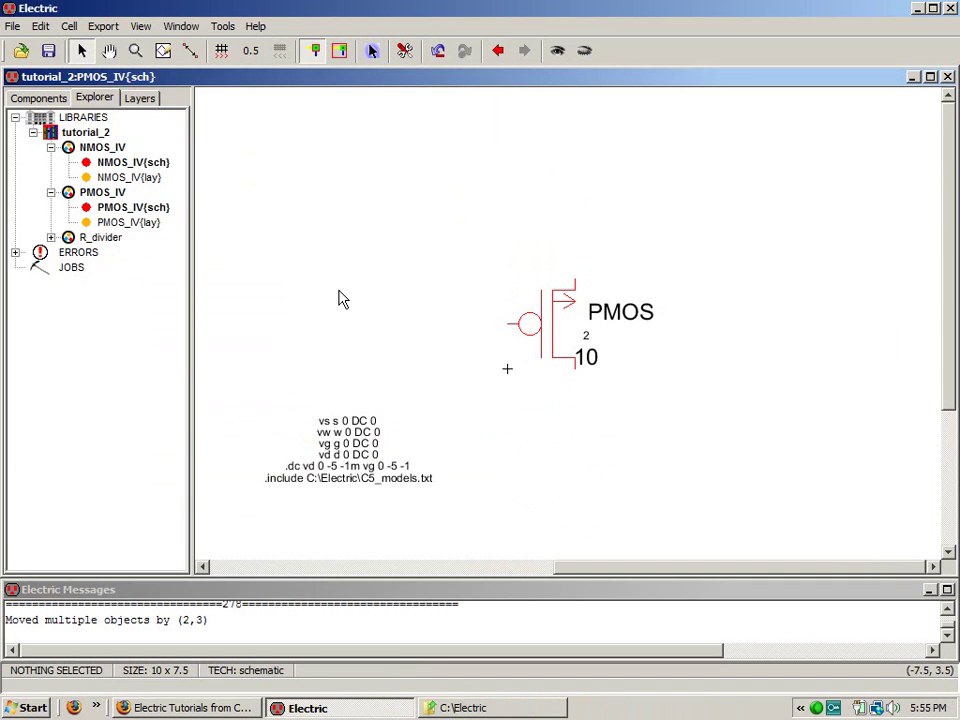
left_click_drag(338, 470, 372, 447)
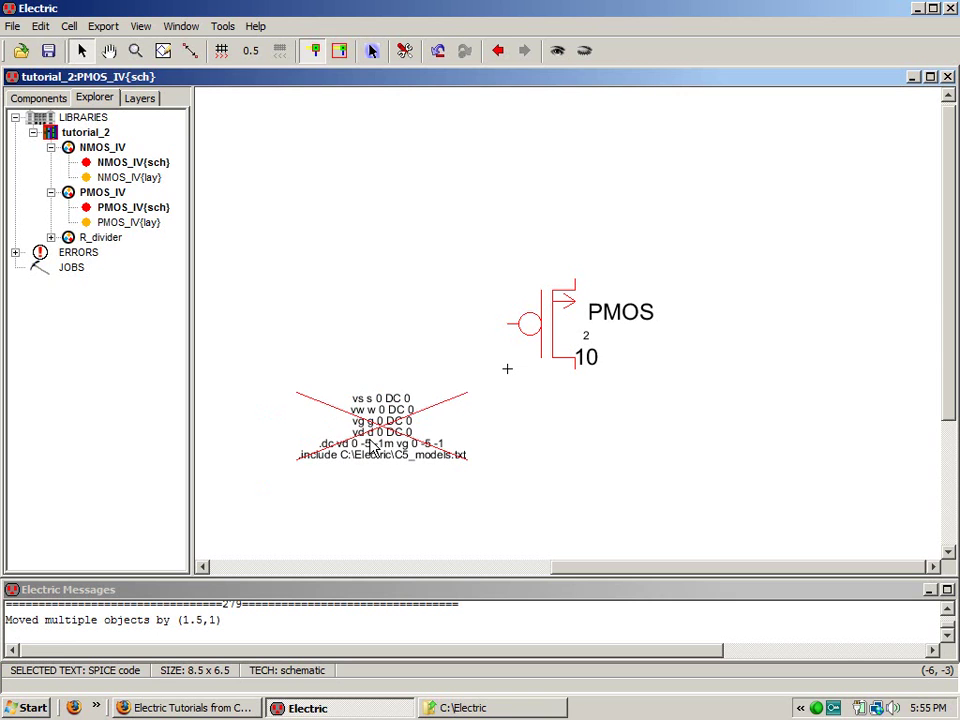
Step: Place a Ground node in the NMOS_IV schematic, to the lower right of the NMOS transistor
left_click(37, 99)
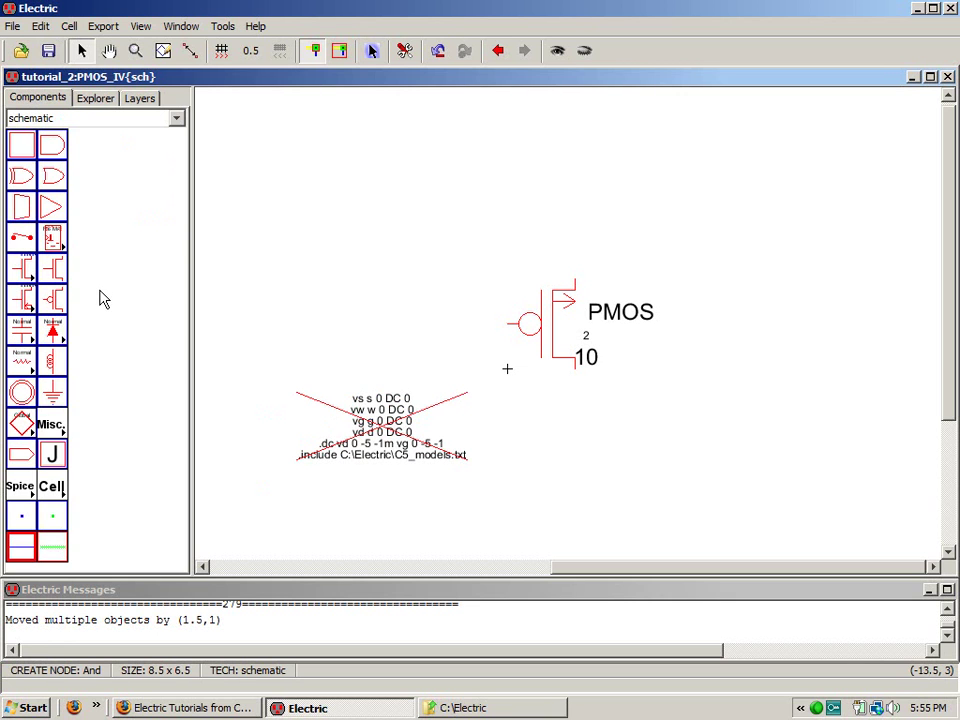
left_click(52, 392)
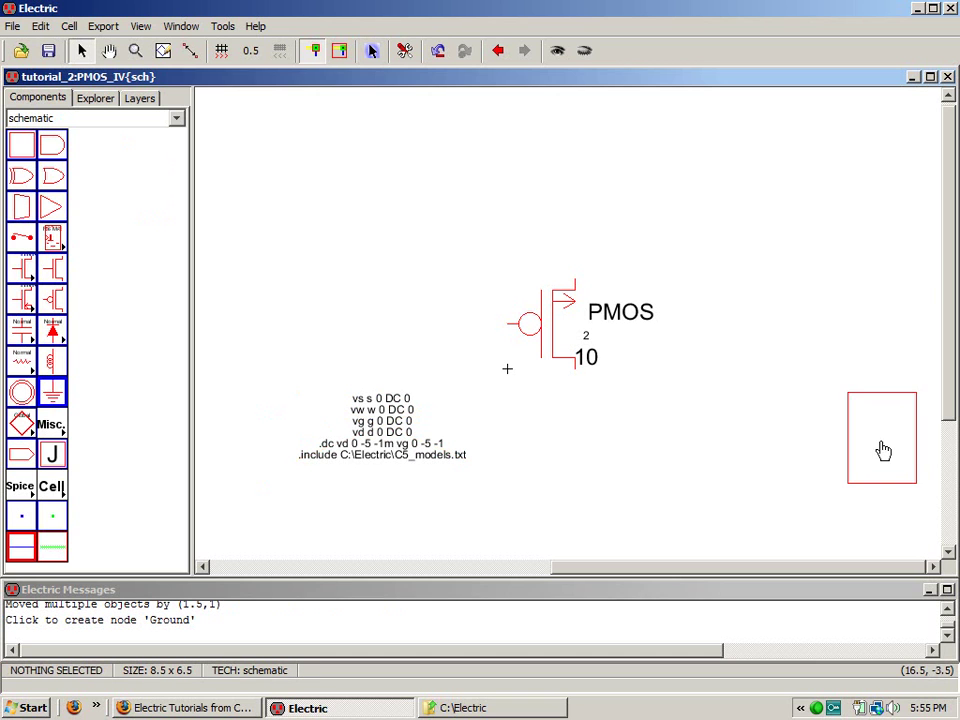
left_click(100, 99)
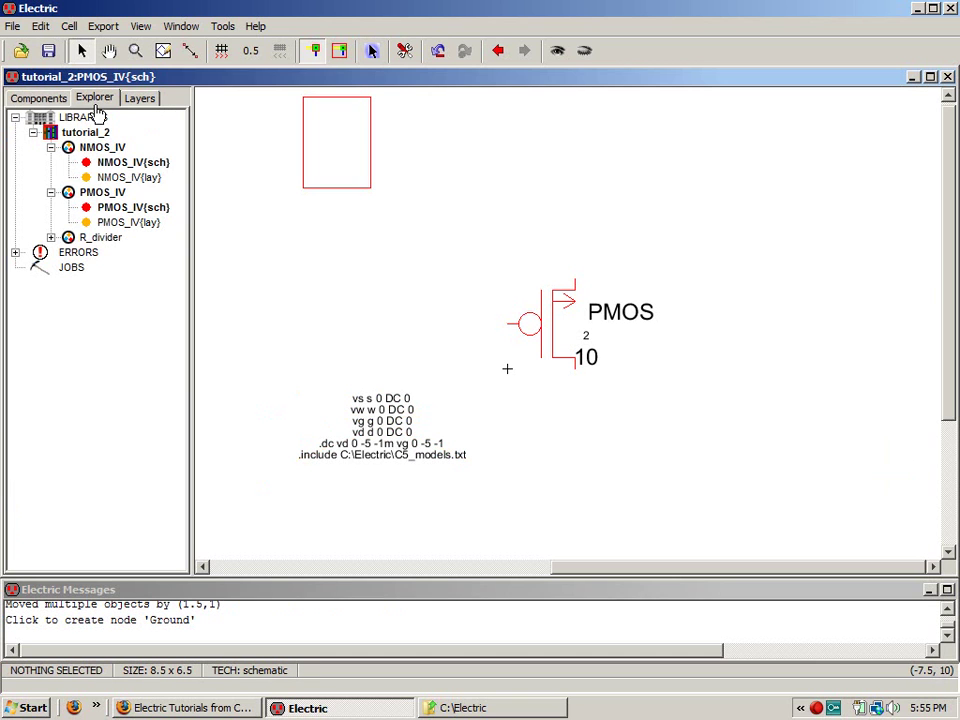
double_click(116, 165)
scroll(887, 498, "down", 3, "ctrl")
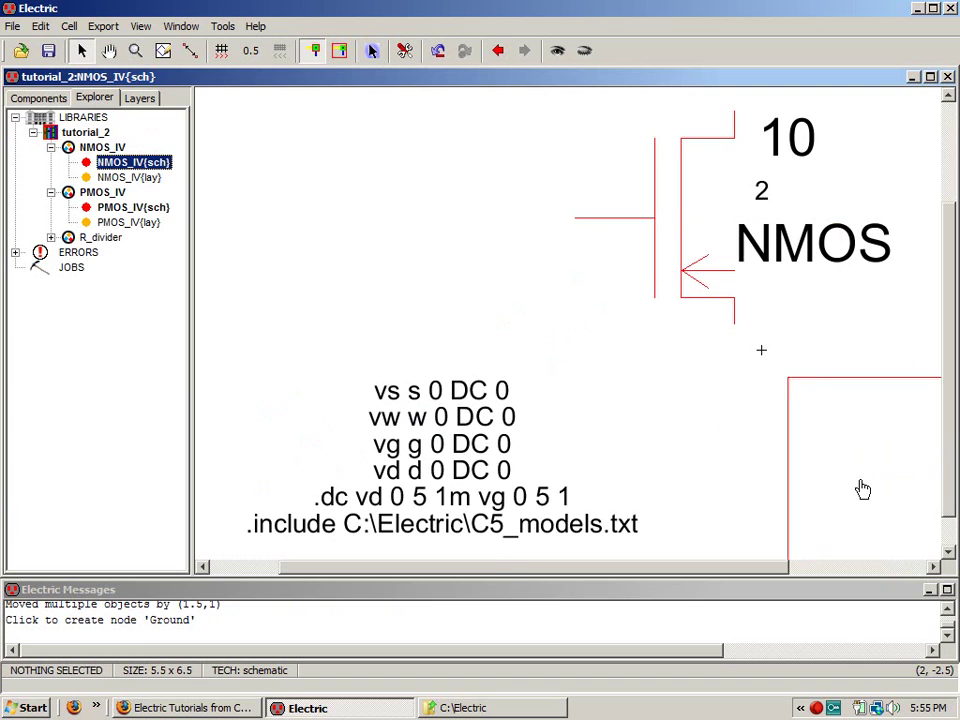
left_click(836, 383)
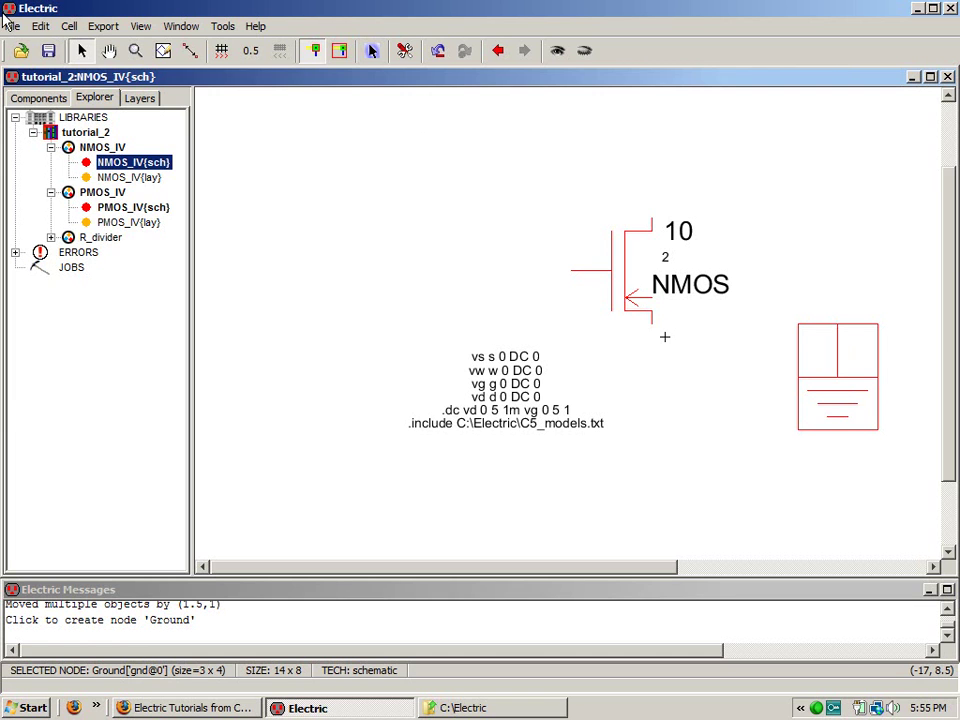
Step: Show the grid and interactively resize the Ground node to about 2 by 3 units
left_click(40, 27)
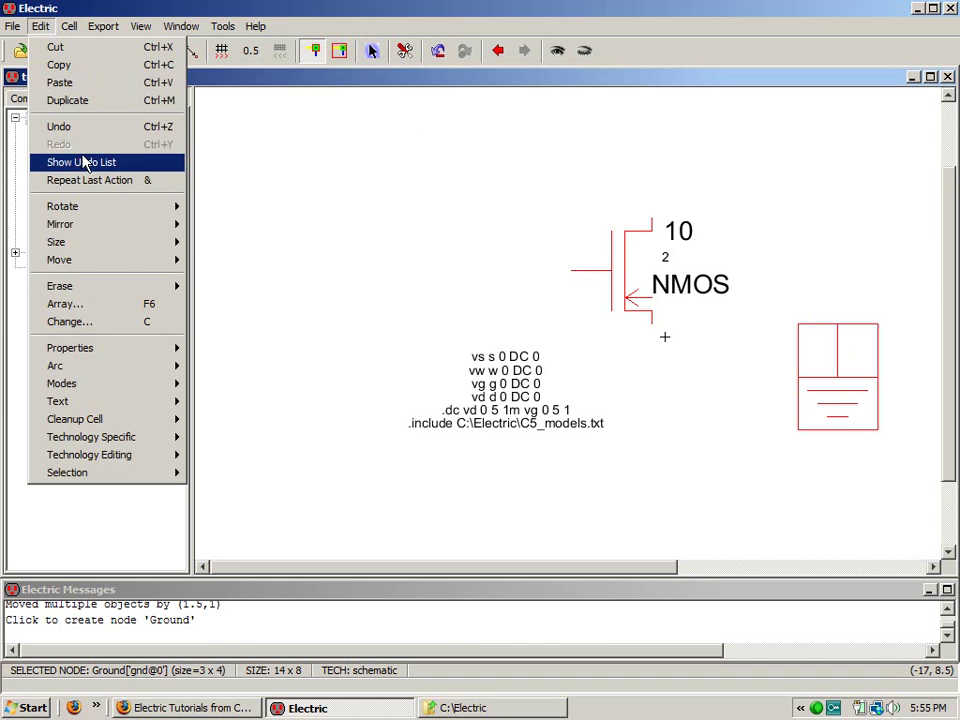
mouse_move(146, 242)
left_click(205, 242)
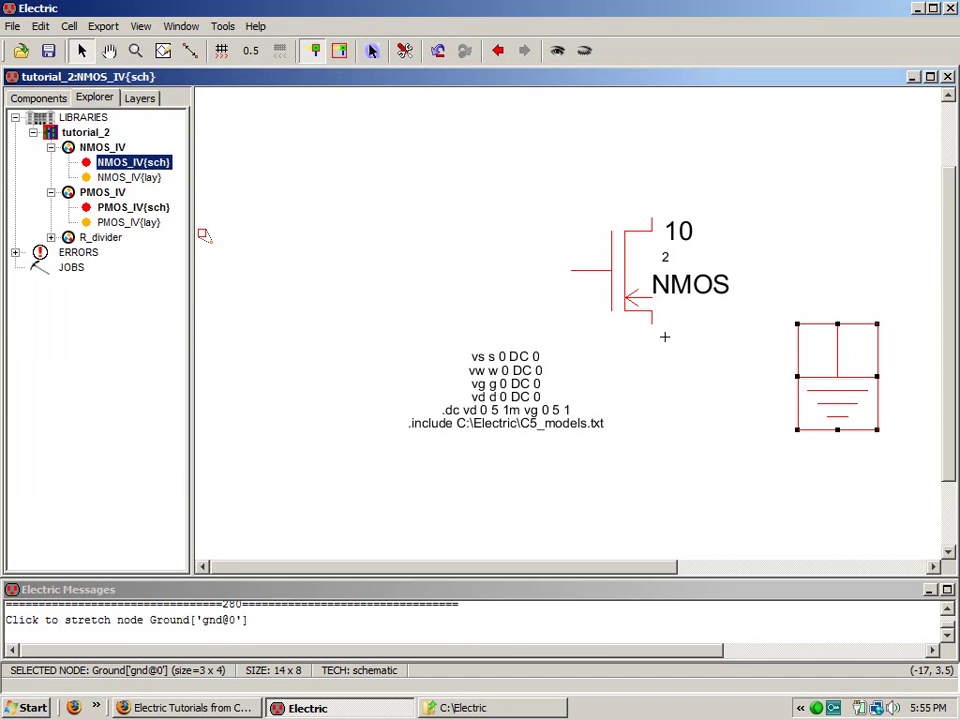
key("ctrl+g")
left_click_drag(866, 418, 846, 401)
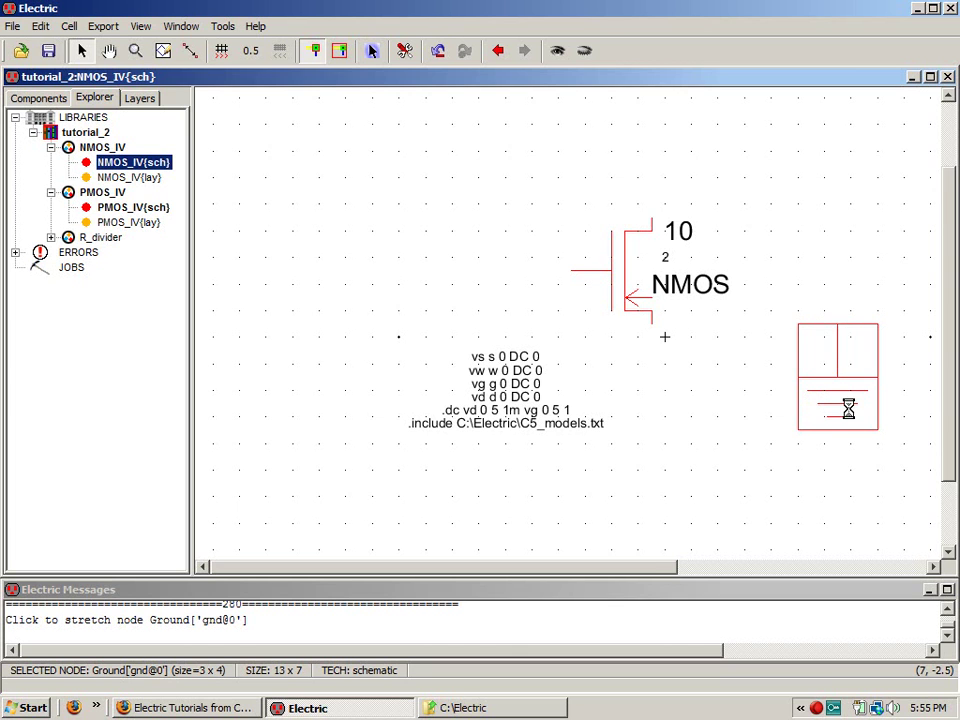
left_click(829, 459)
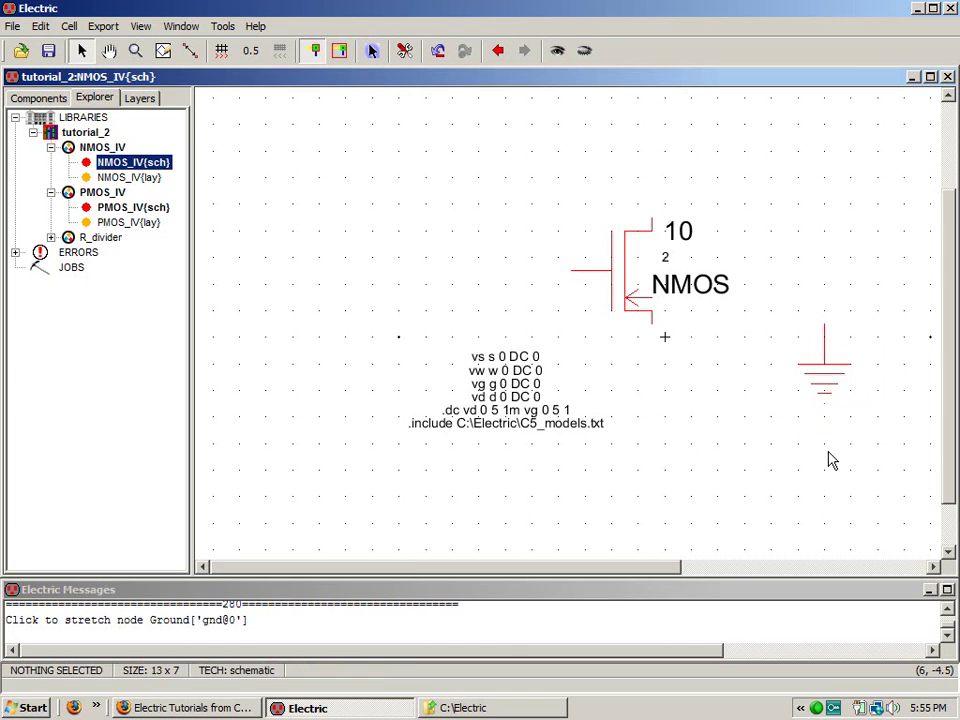
Step: Wire the NMOS transistor's body port horizontally to a corner above the Ground node and down to its port
left_click(824, 377)
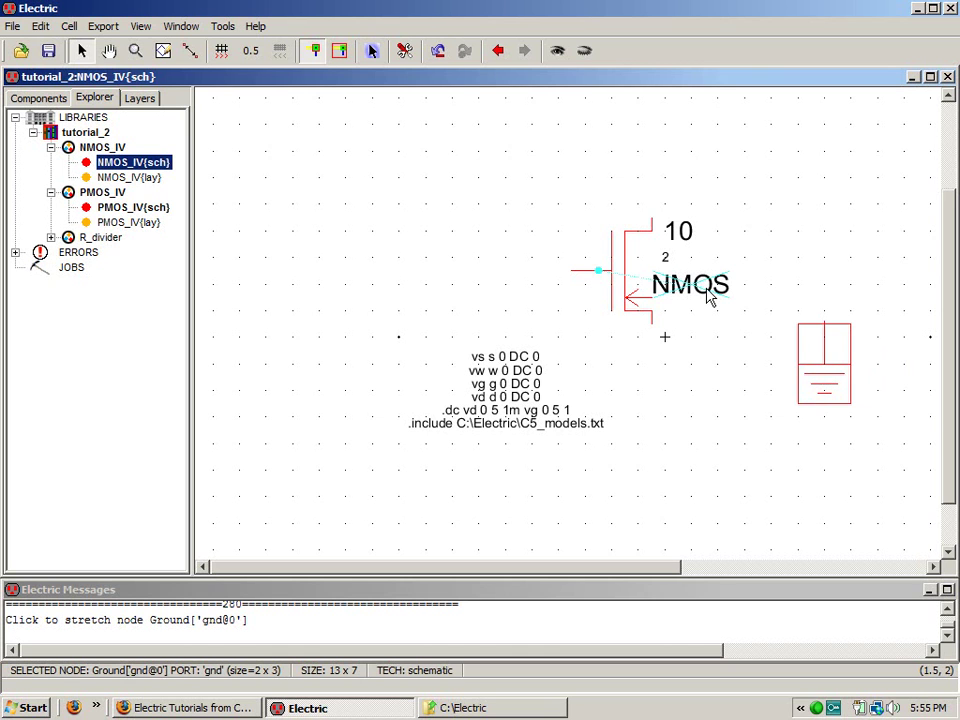
left_click(655, 310)
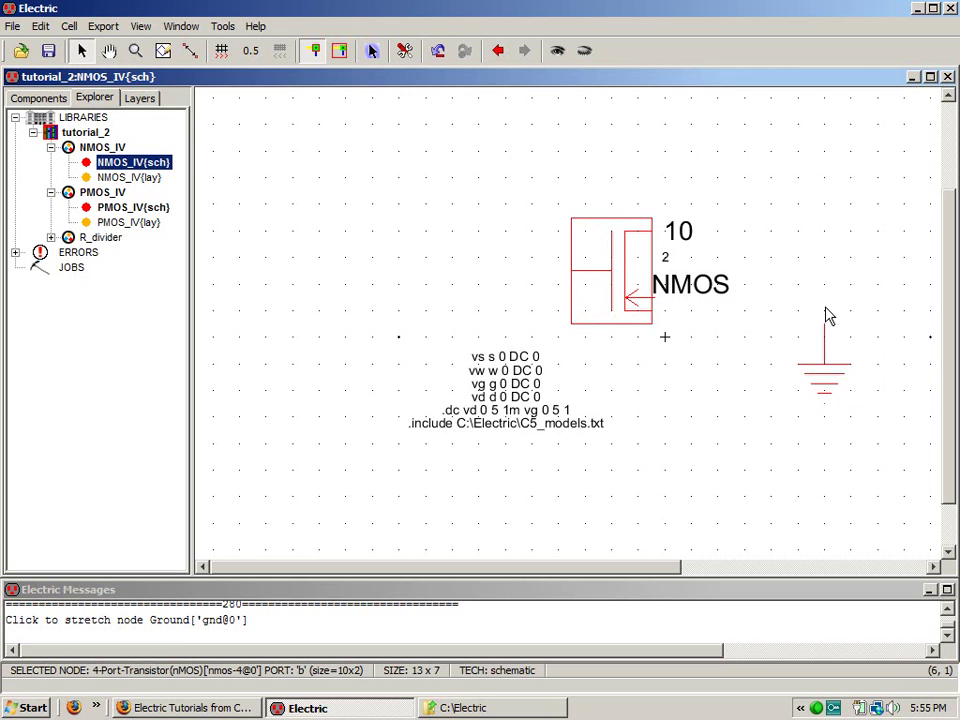
right_click(823, 300)
right_click(823, 315)
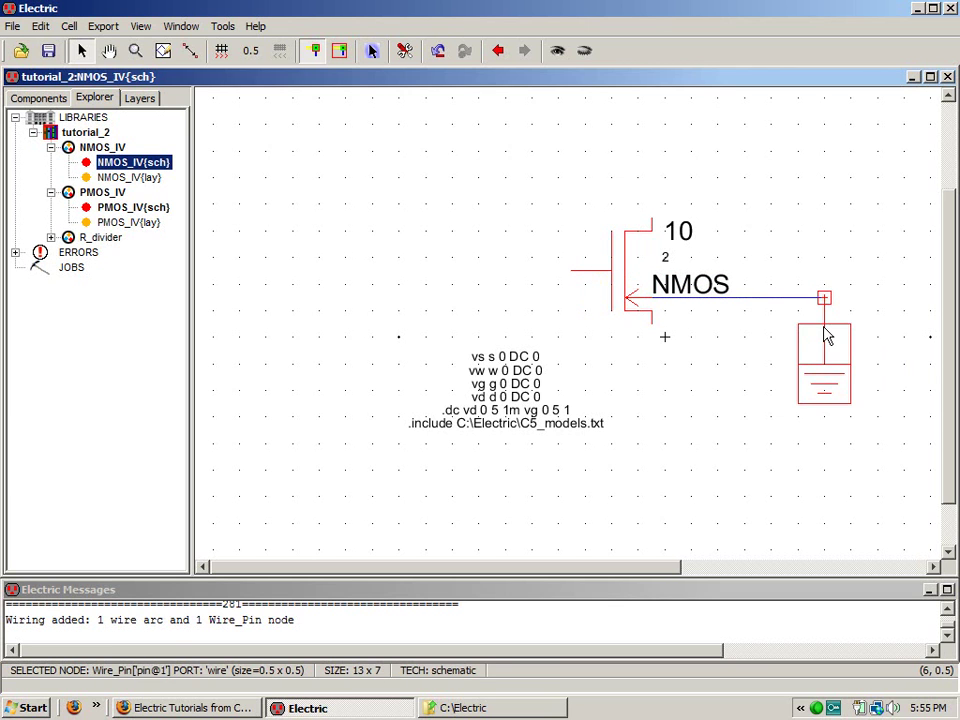
left_click(703, 497)
Step: Draw wires from the NMOS drain up and about 4 units right, from the gate leftward, and from the source downward
left_click(656, 221)
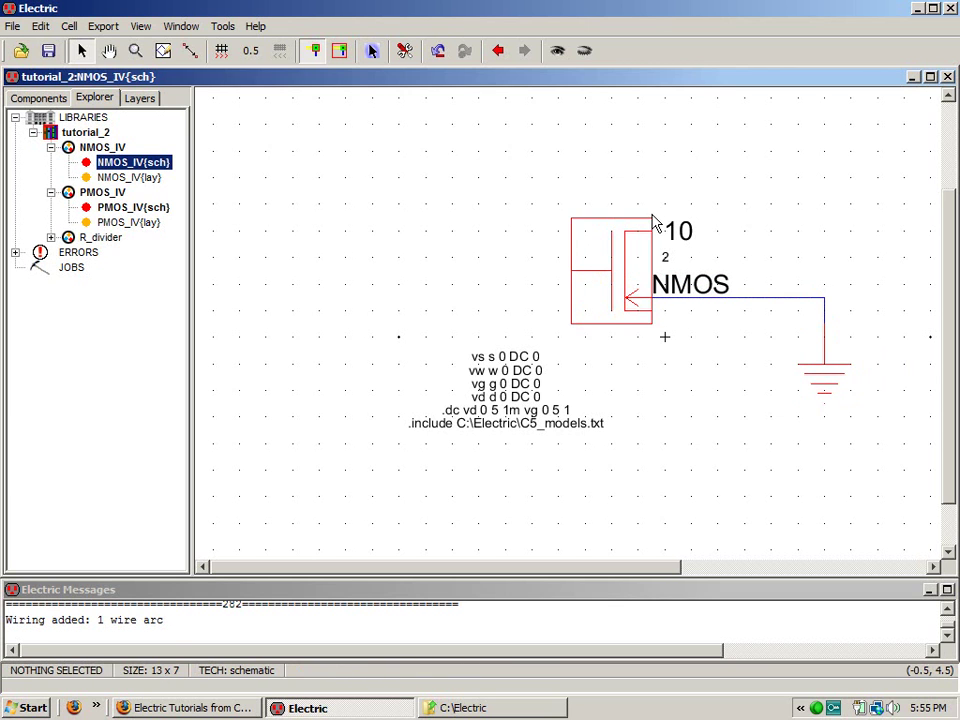
right_click(650, 179)
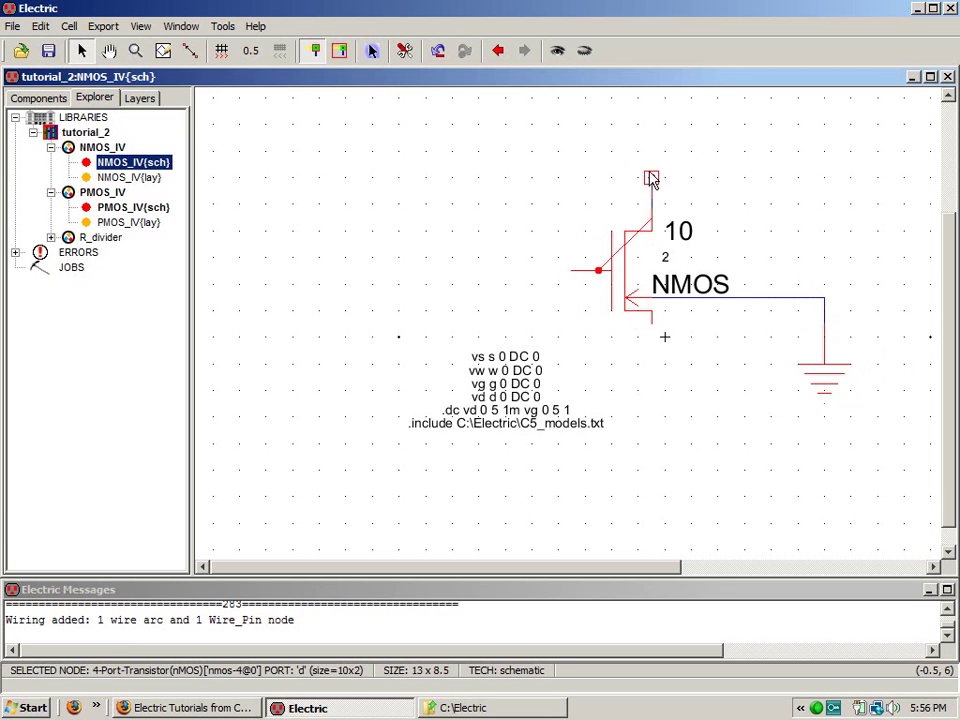
right_click(757, 178)
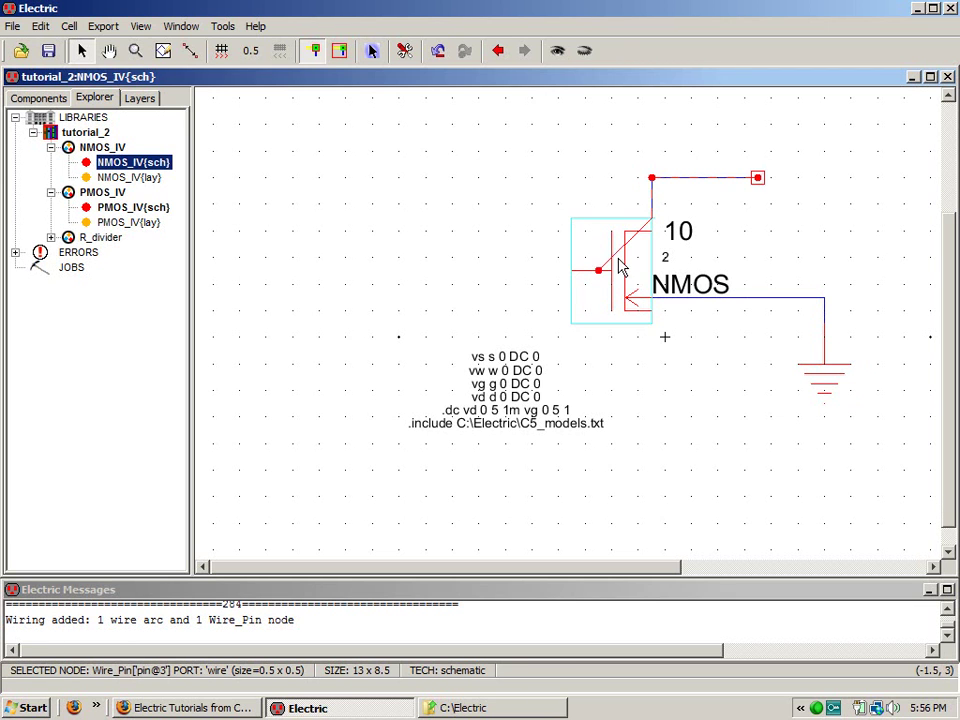
left_click(578, 279)
right_click(452, 270)
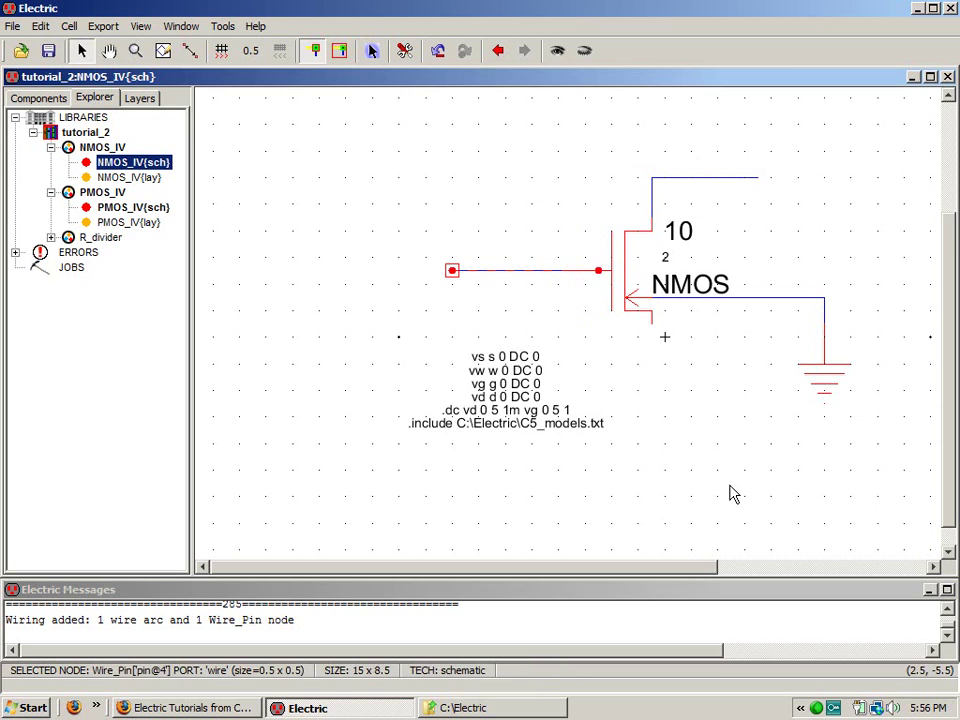
left_click(650, 337)
right_click(652, 402)
left_click(771, 499)
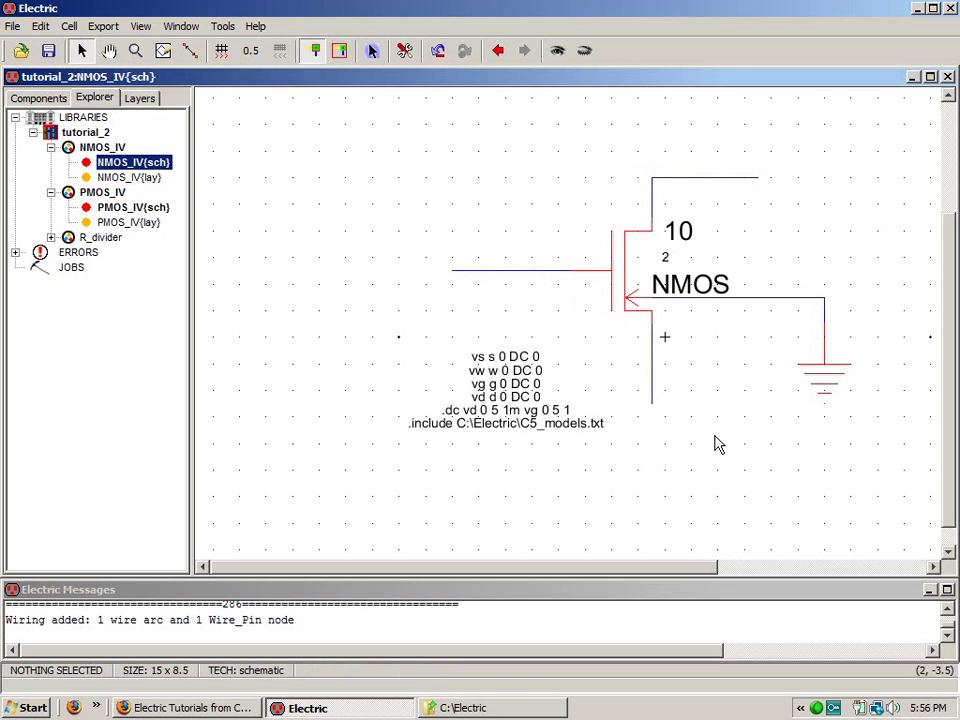
Step: Try naming the horizontal drain wire d through its arc properties and undo the naming
double_click(704, 180)
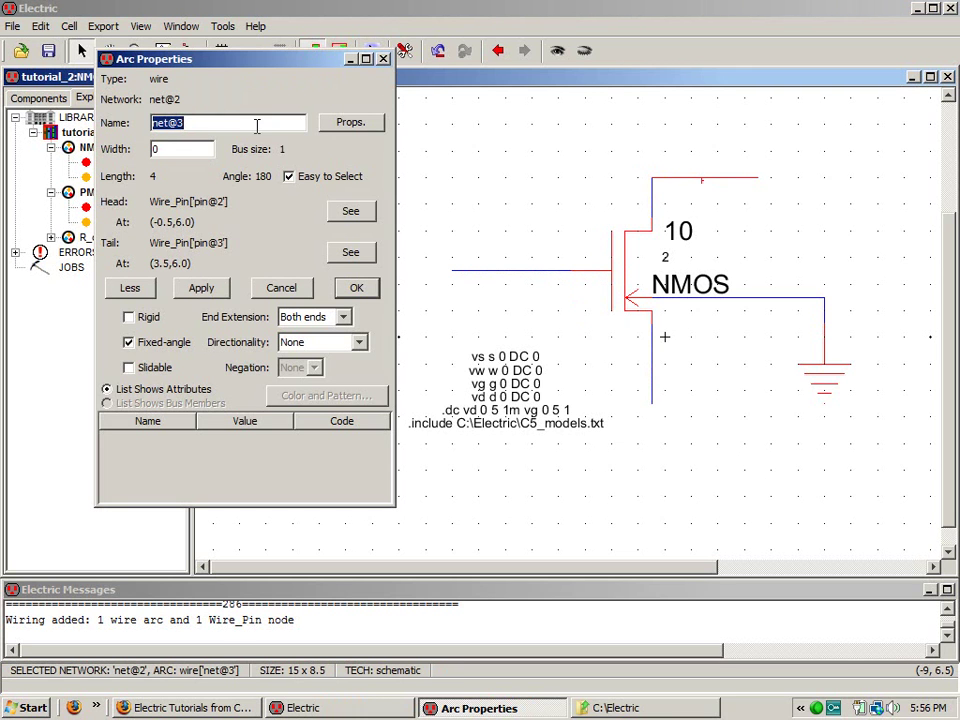
type("d")
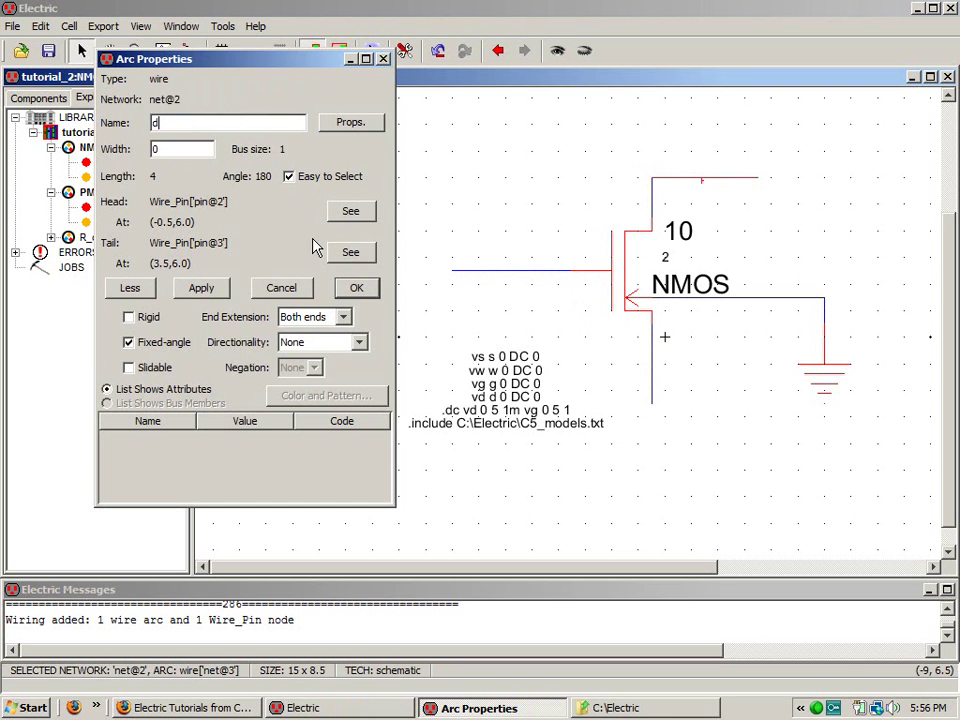
left_click(356, 288)
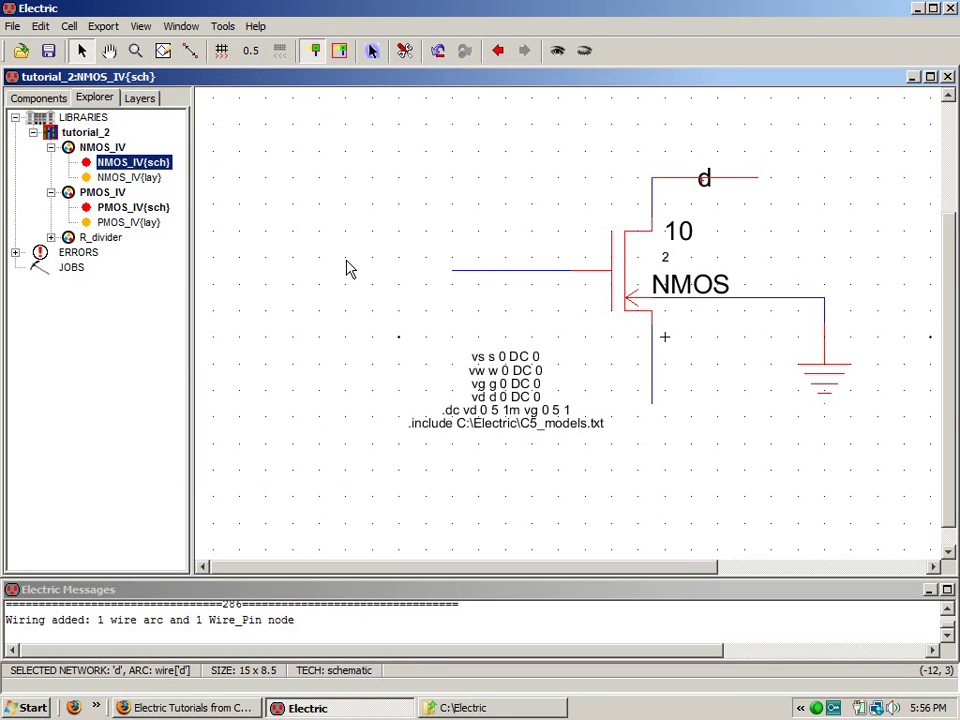
key("ctrl+z")
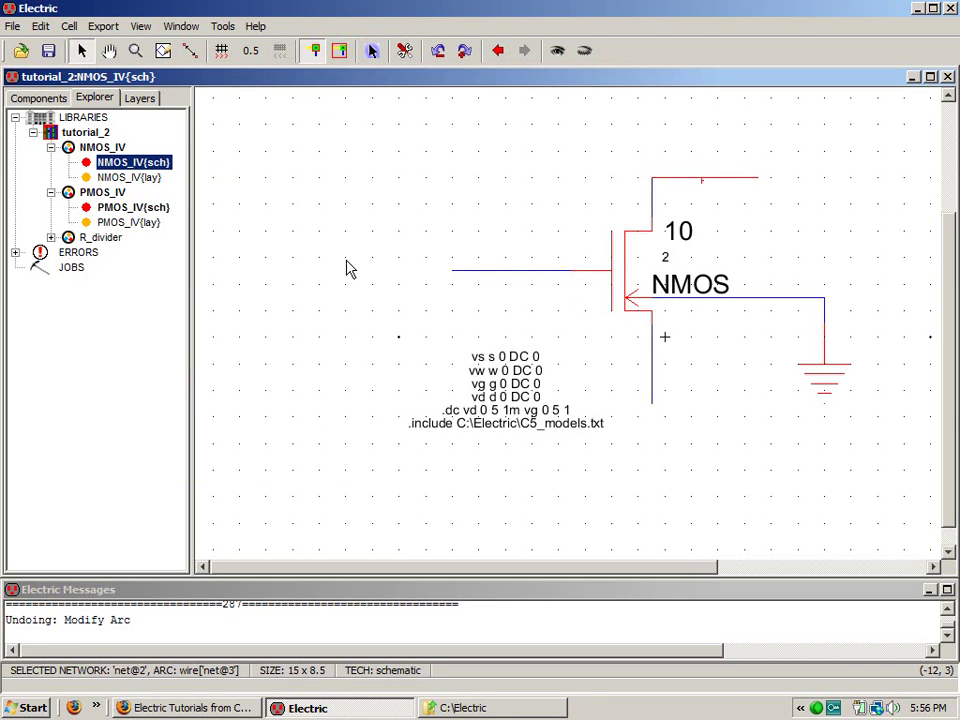
Step: Create an export named d on the pin at the free end of the NMOS drain wire
left_click(758, 185)
left_click(759, 186)
left_click(758, 180)
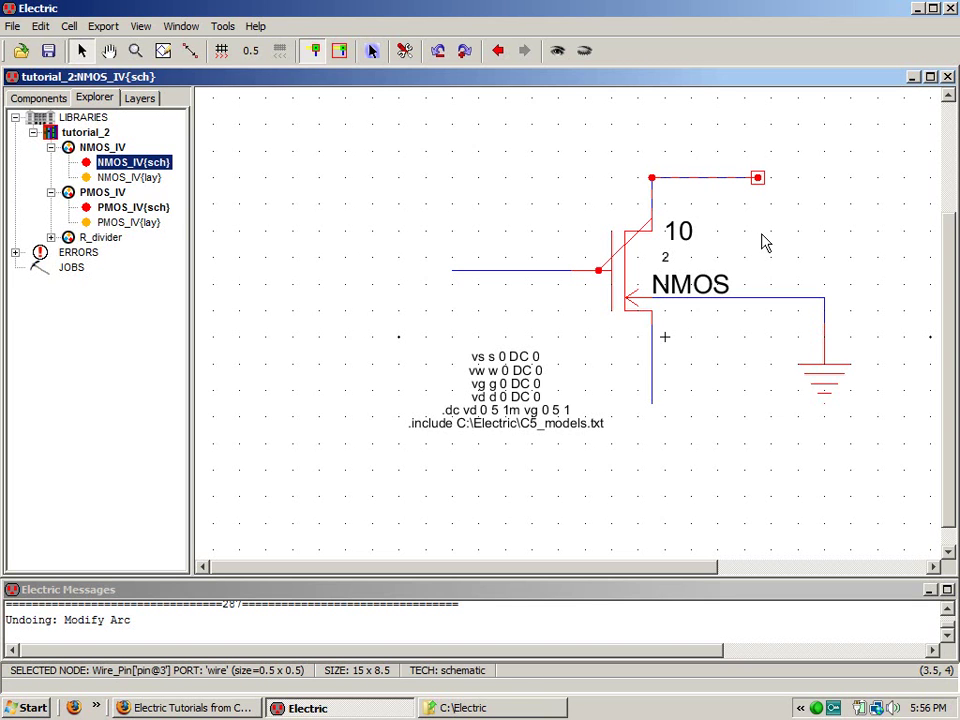
key("ctrl+e")
type("d")
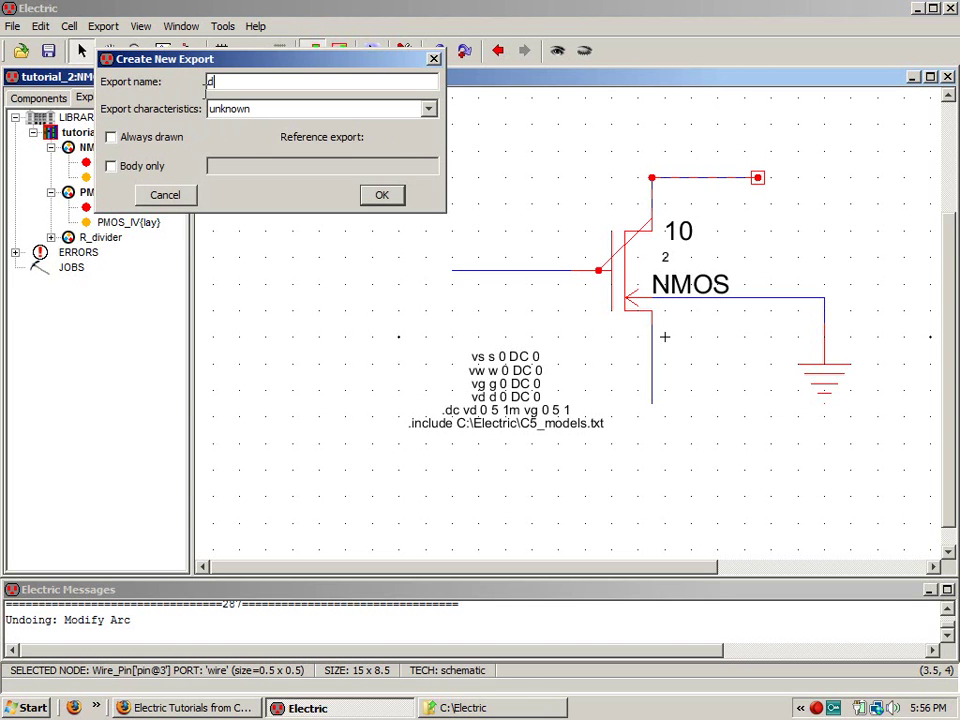
left_click(381, 197)
left_click(378, 193)
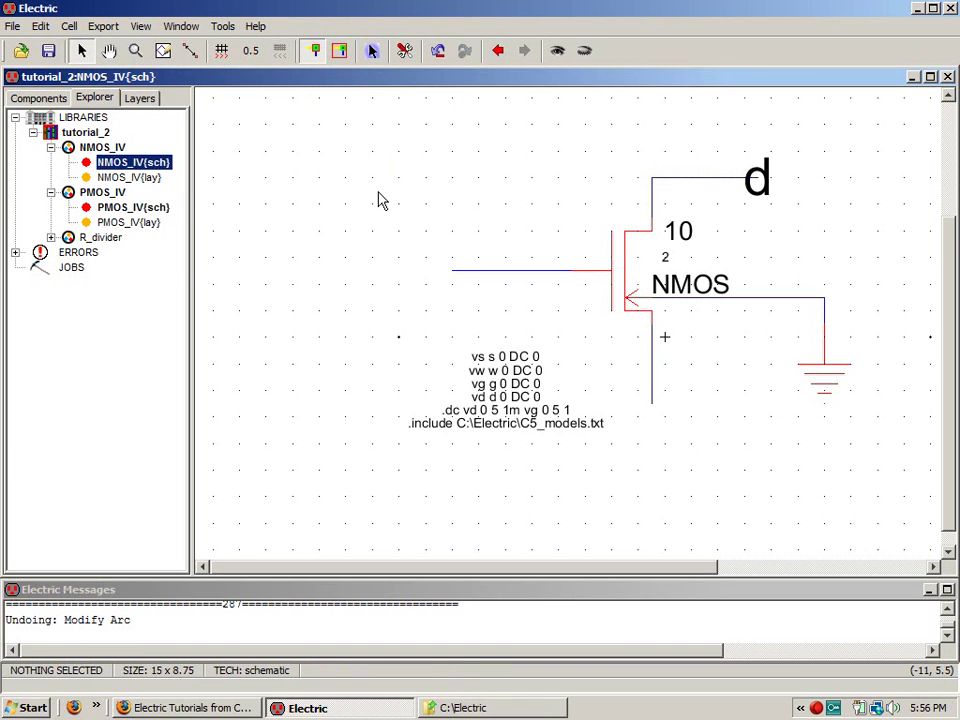
Step: Create an export named g on the pin at the free end of the gate wire
left_click(452, 270)
key("ctrl+e")
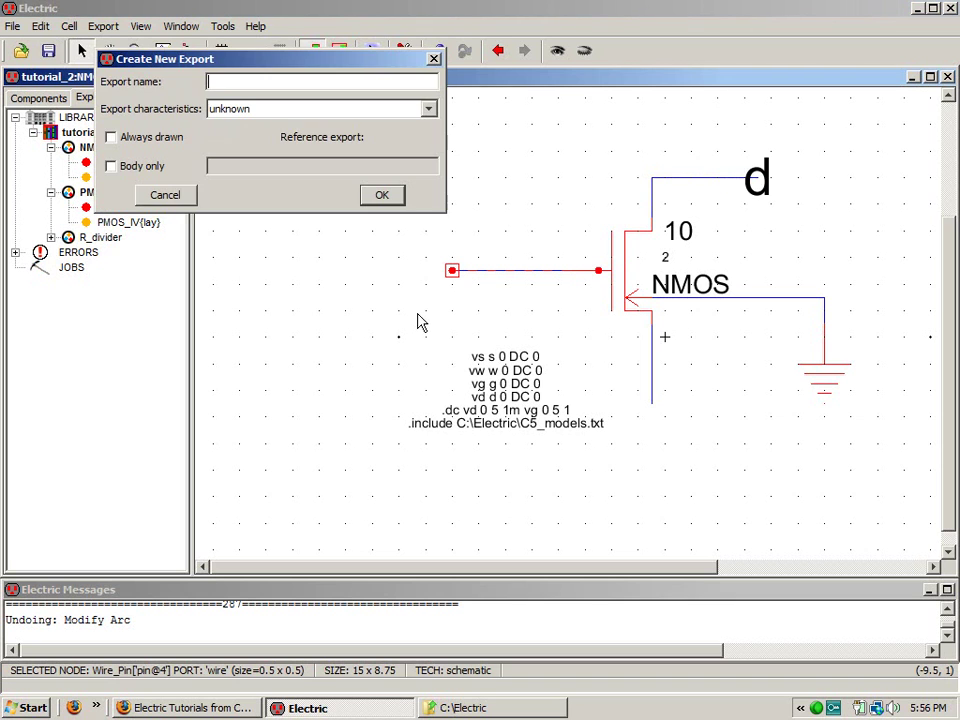
type("g")
left_click(397, 207)
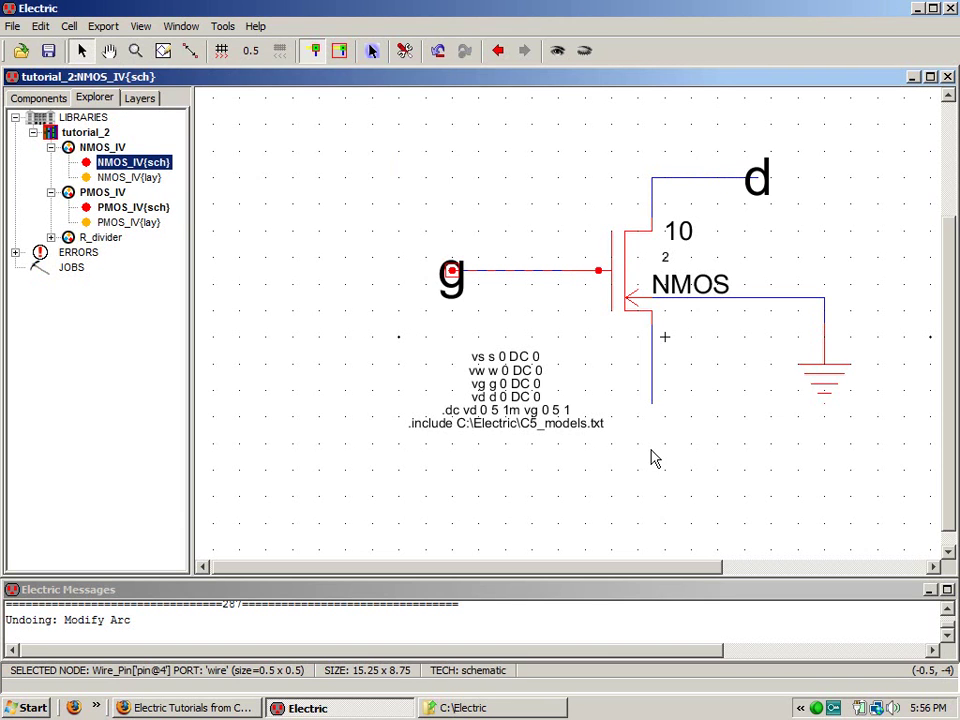
Step: Create an export named s on the pin at the lower end of the source wire
left_click(655, 414)
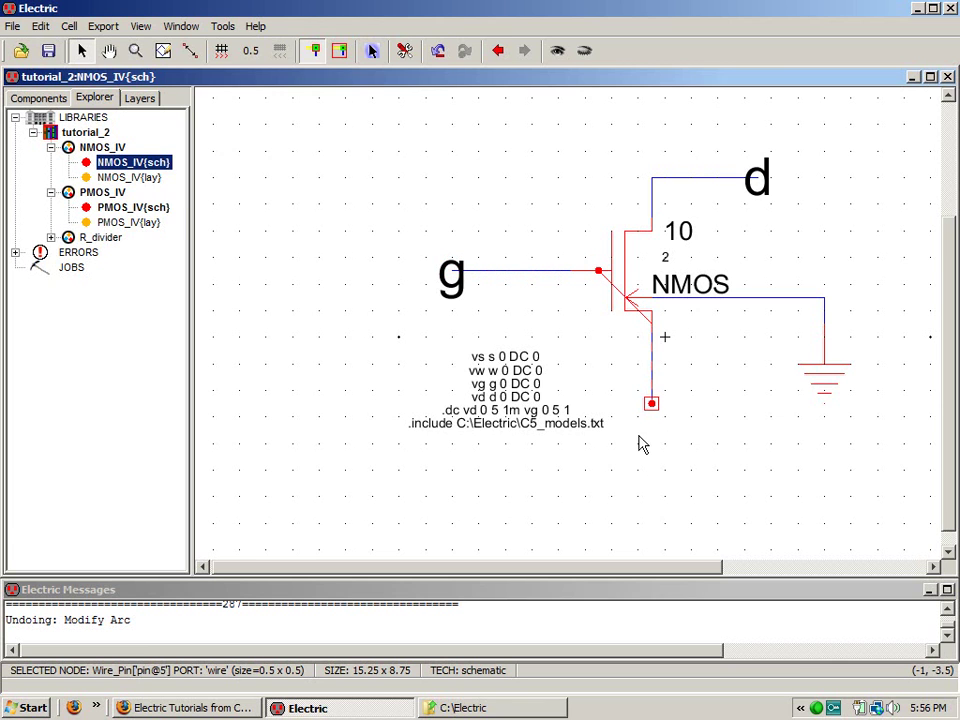
key("ctrl+e")
type("s")
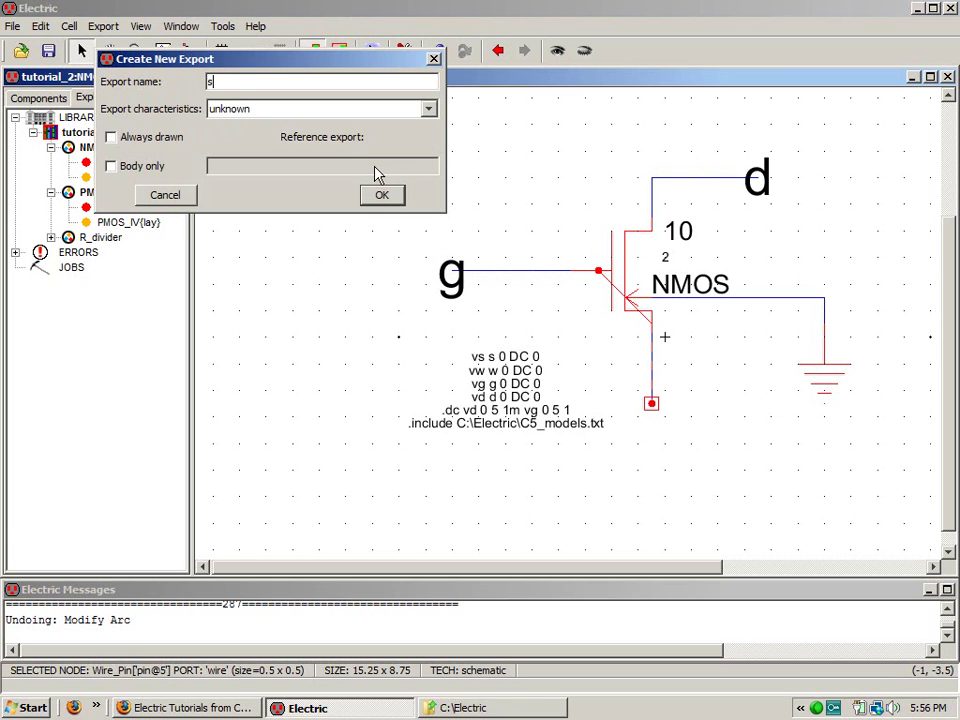
left_click(384, 198)
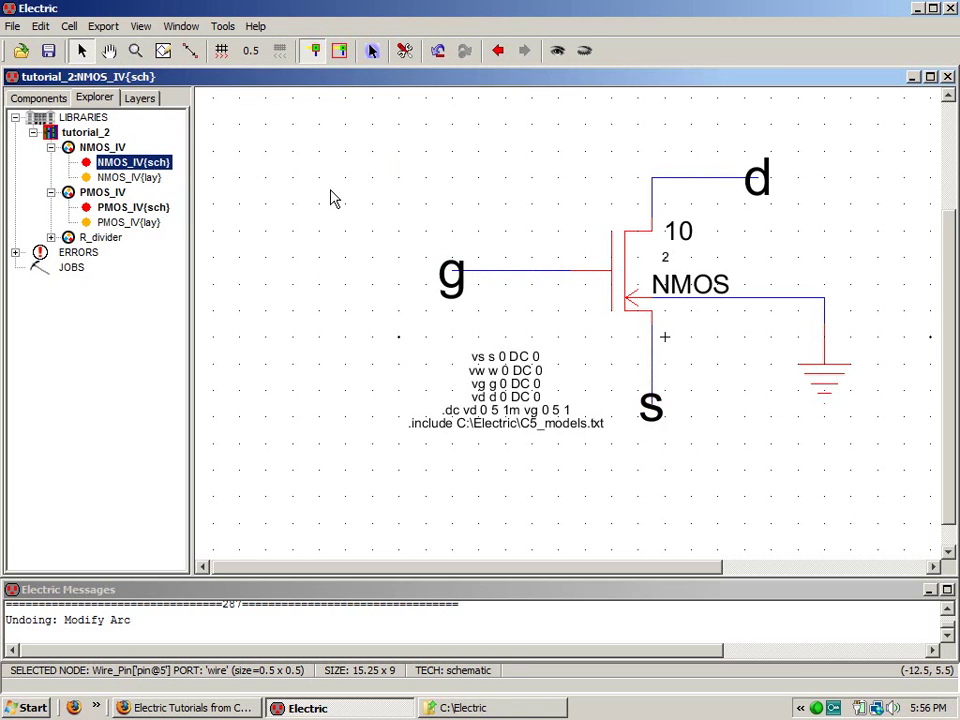
left_click(328, 197)
left_click(103, 26)
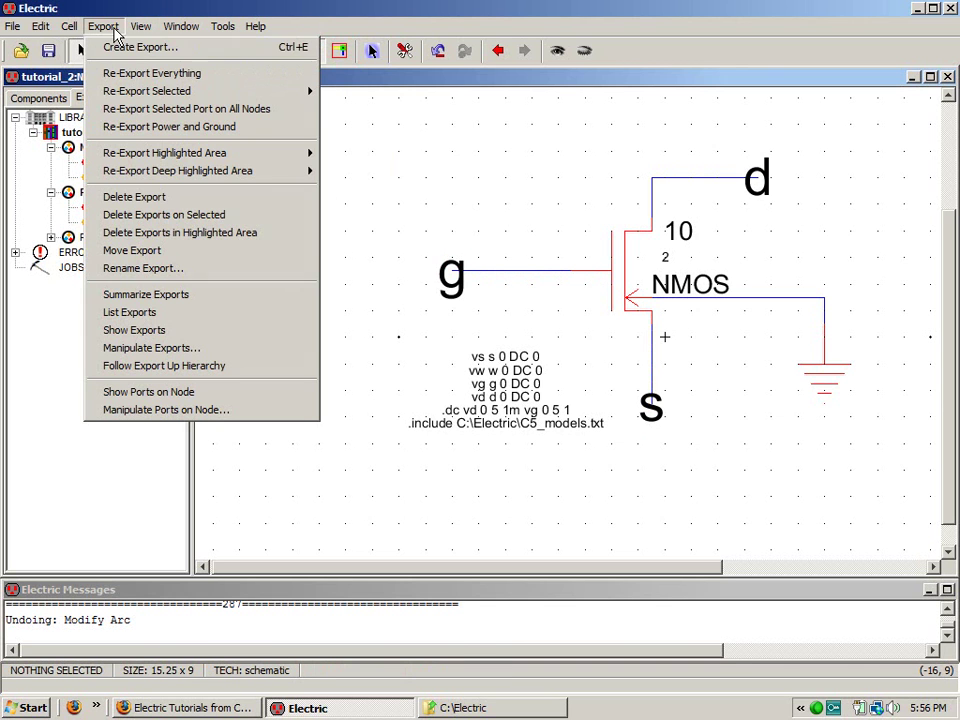
left_click(317, 12)
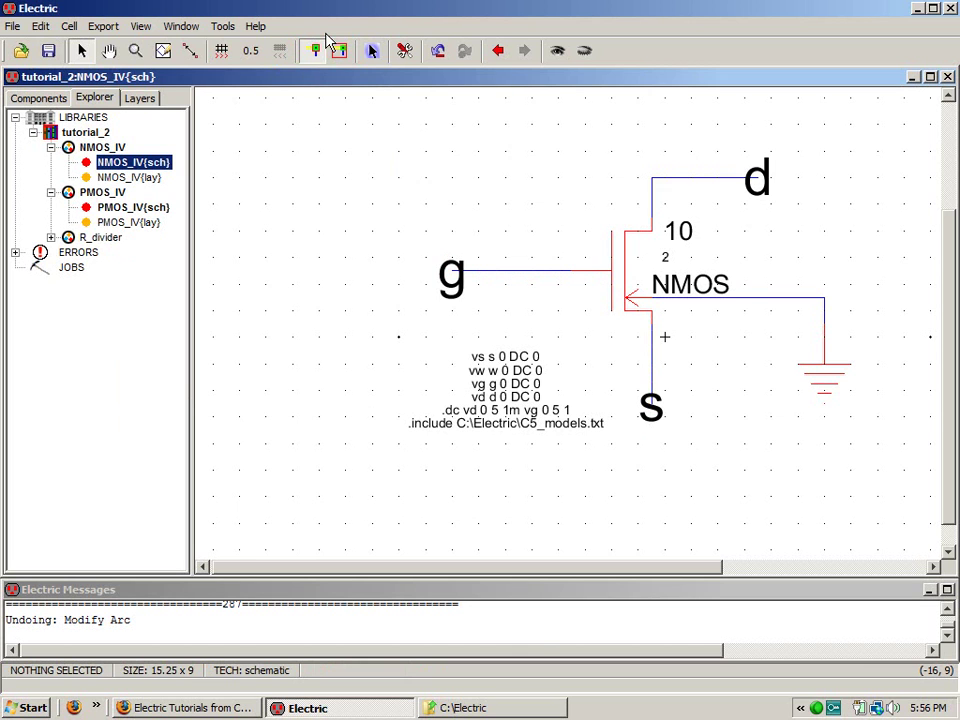
Step: Run the design rule check on the NMOS_IV schematic and an NCC comparison of its schematic and layout views
key("F5")
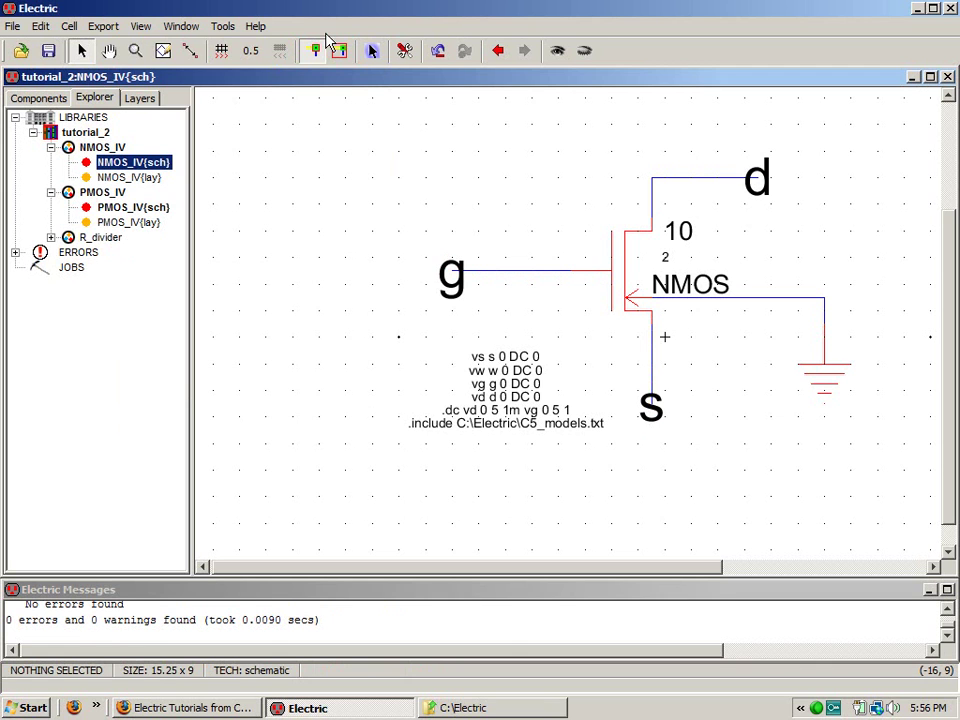
left_click(222, 26)
mouse_move(280, 154)
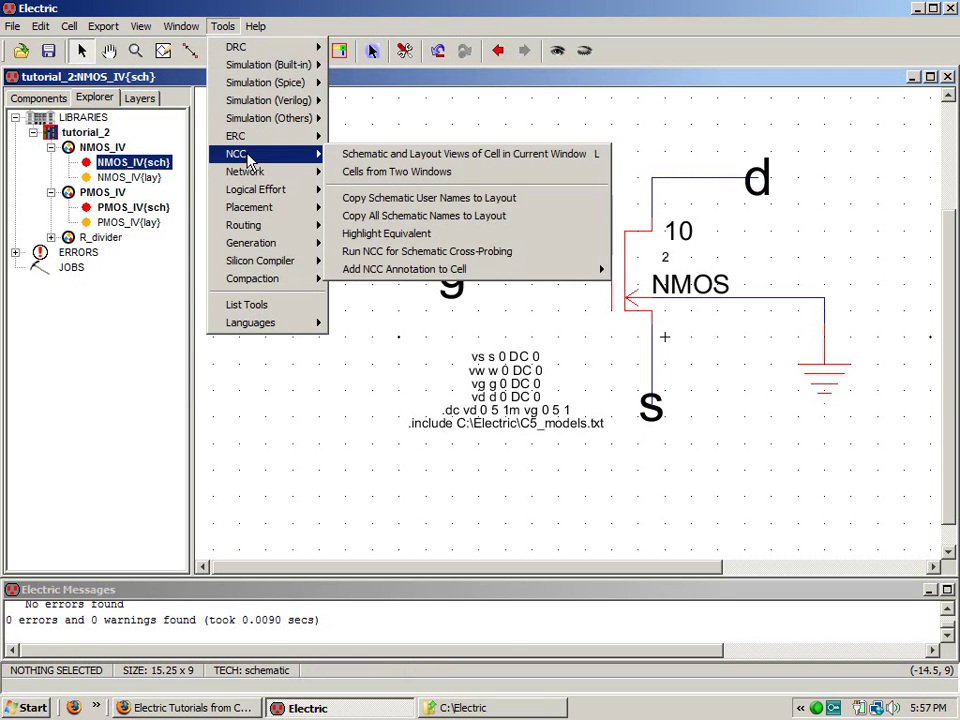
left_click(363, 157)
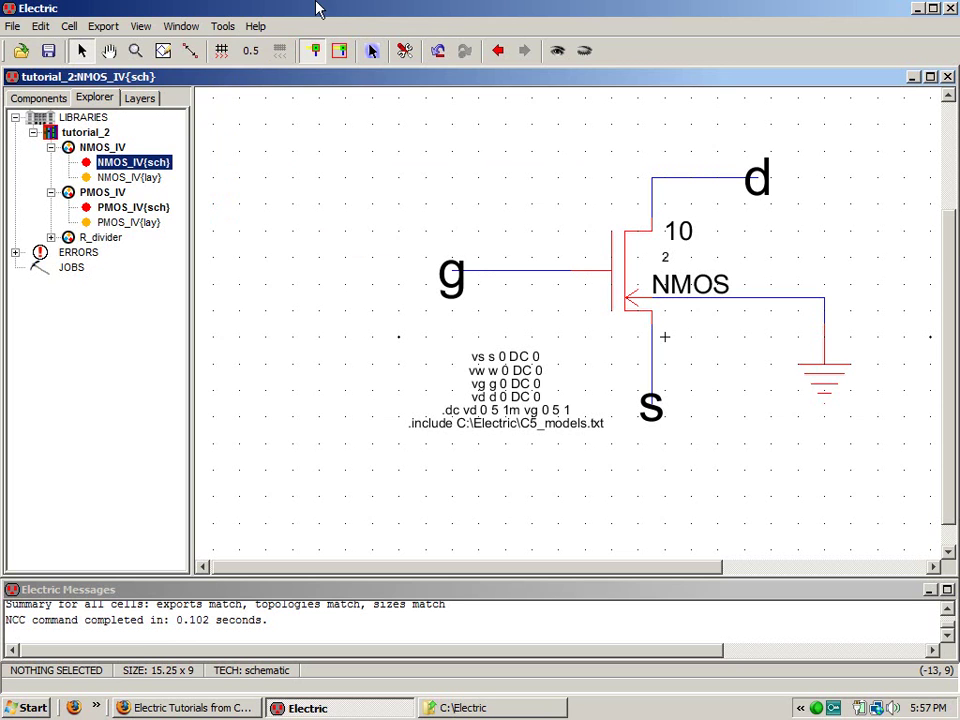
Step: Write the SPICE deck of the NMOS_IV schematic, simulate it in LTspice and plot the drain current Id(Mnmos-4@0)
left_click(217, 32)
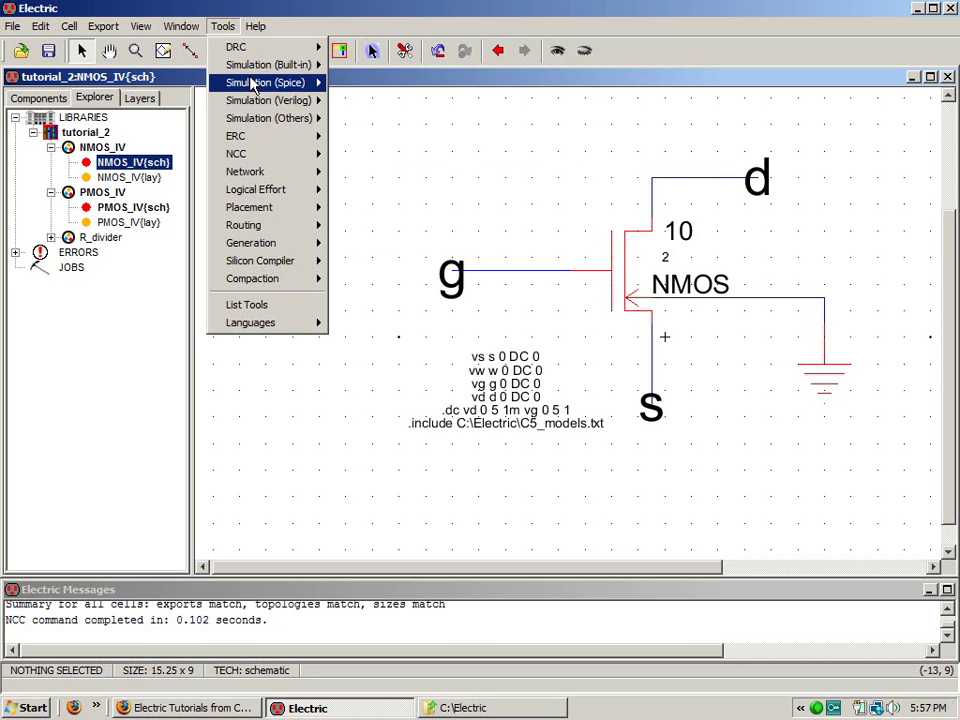
mouse_move(262, 64)
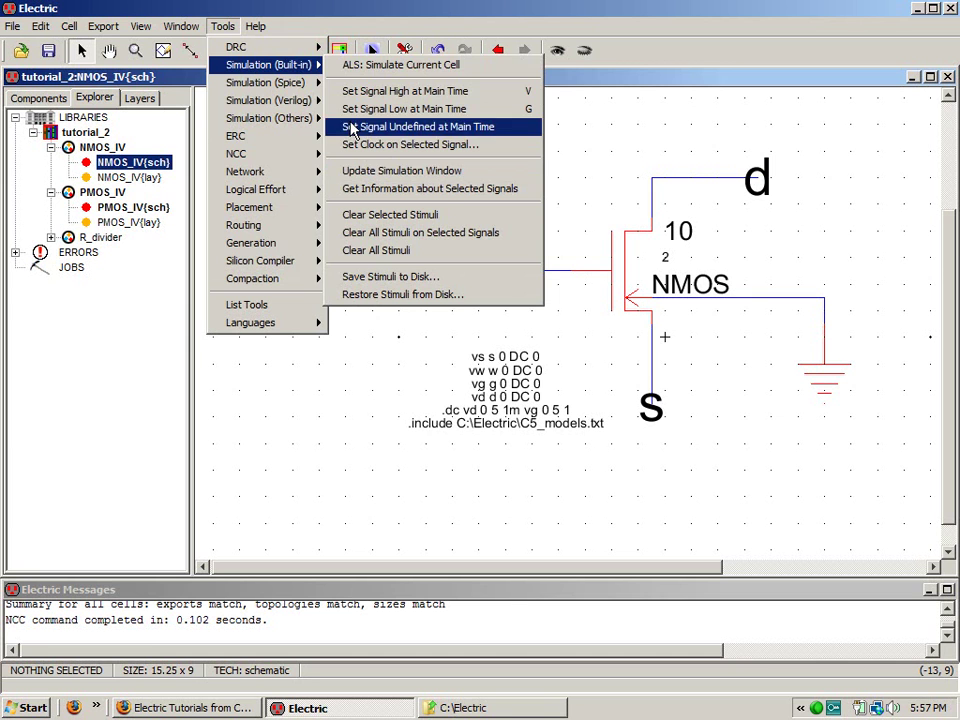
mouse_move(305, 83)
left_click(381, 83)
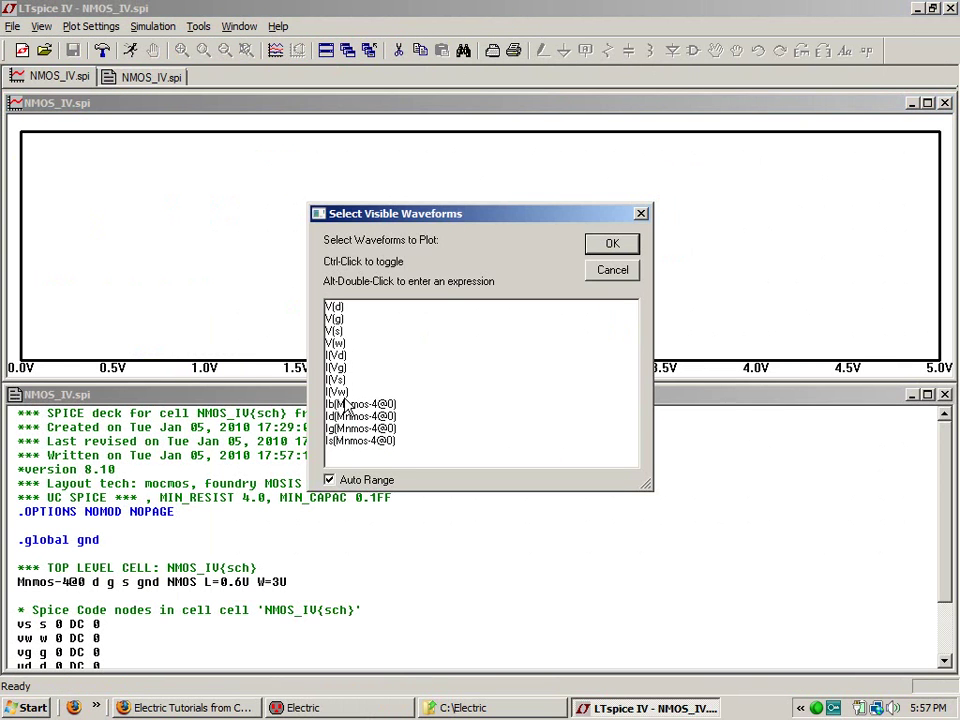
double_click(351, 422)
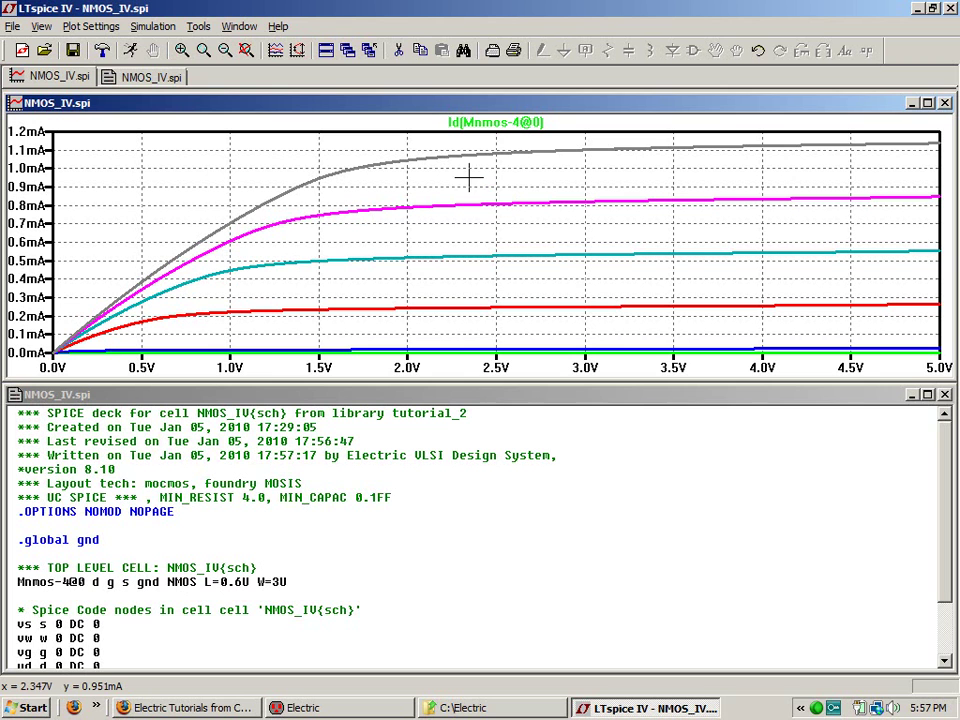
Step: Close LTspice, plot Id(Mnmos-4@0) from the transient signals in Electric's waveform window, and close that window
left_click(946, 8)
left_click_drag(324, 273, 206, 92)
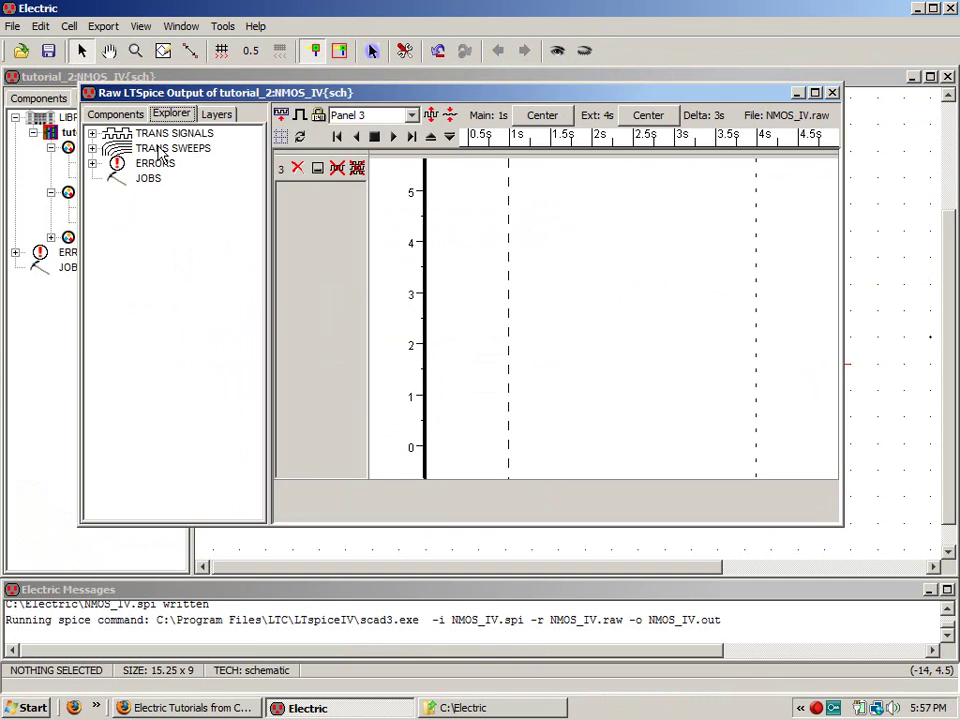
left_click(91, 133)
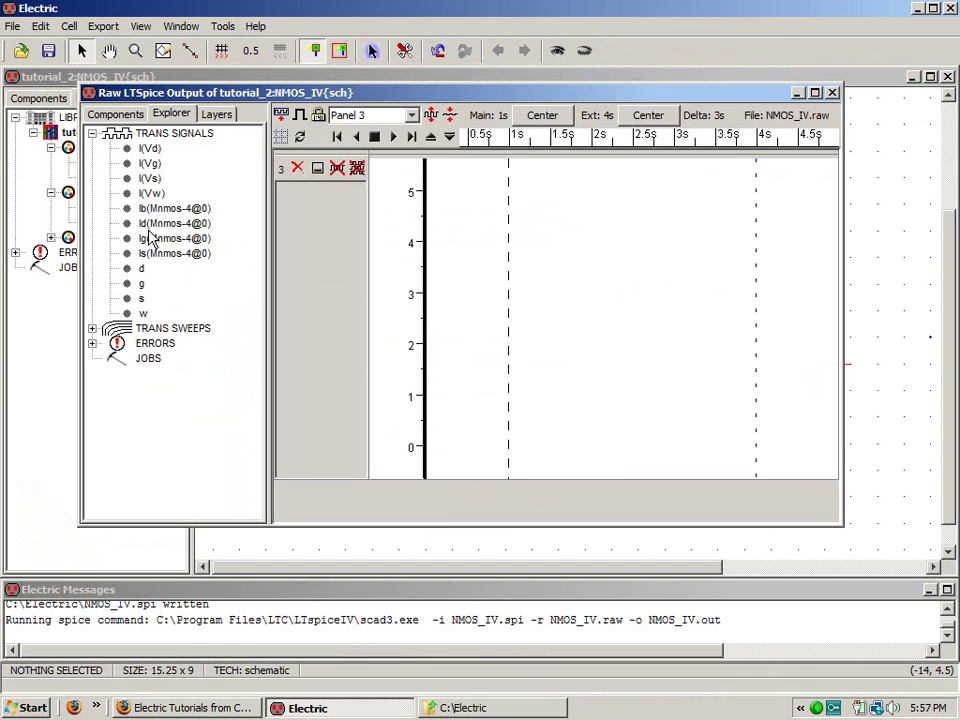
double_click(152, 223)
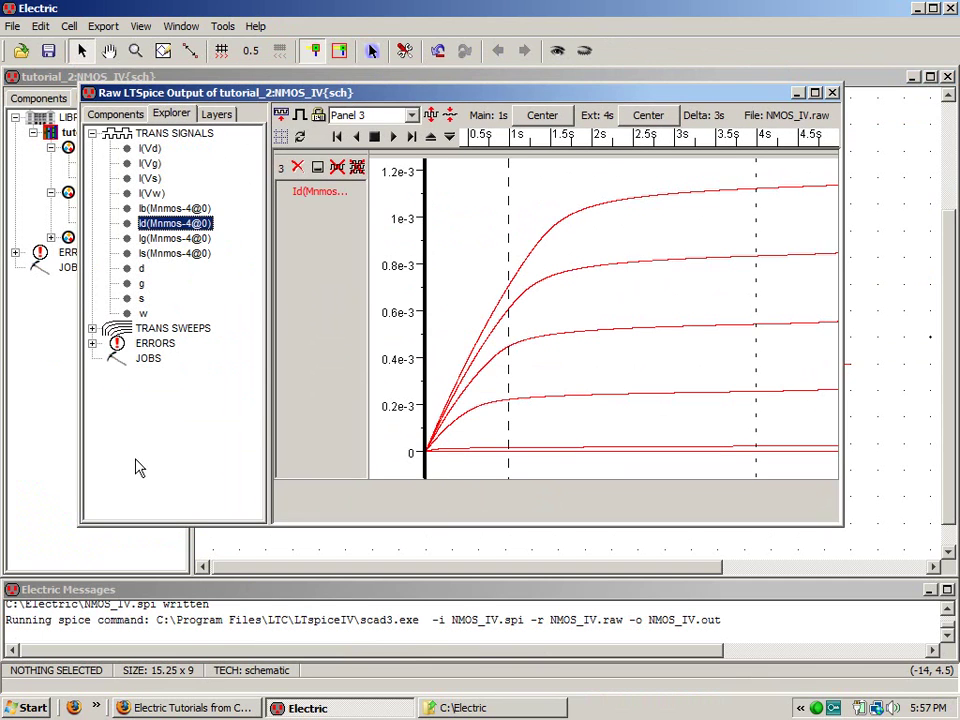
left_click(834, 92)
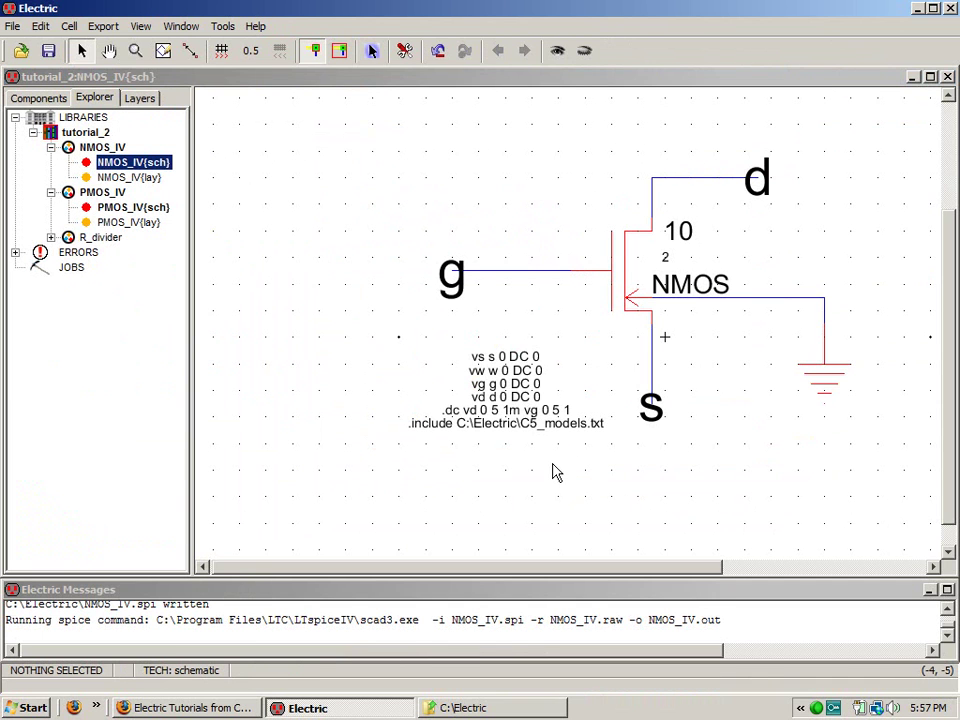
Step: Rerun NCC and the design rule check on the NMOS_IV schematic, and run the well check on the NMOS_IV layout
key("l")
key("F5")
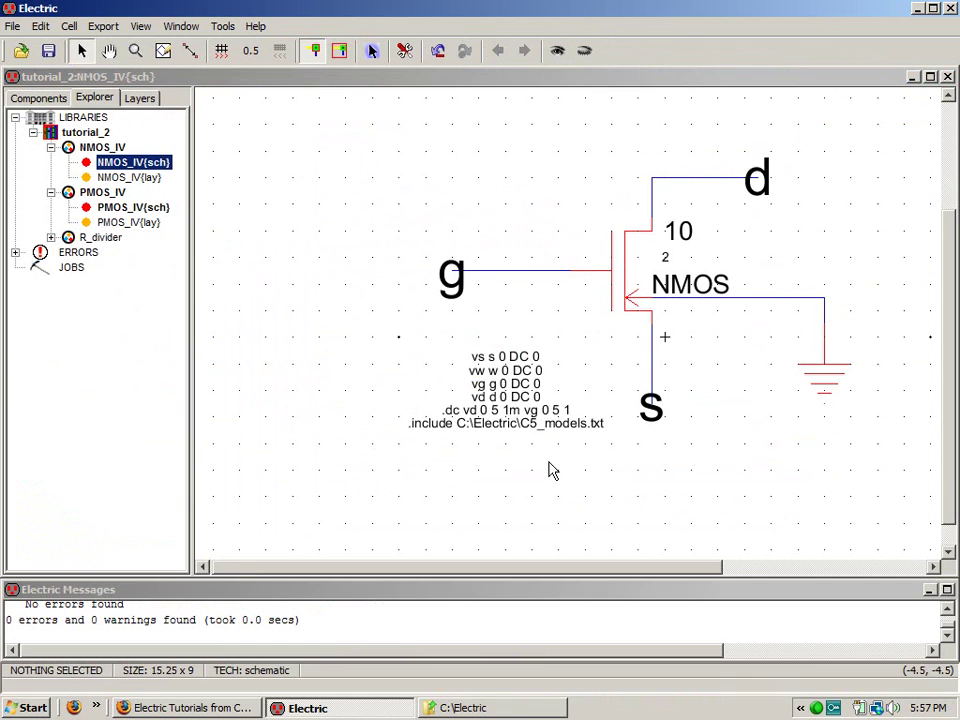
double_click(103, 178)
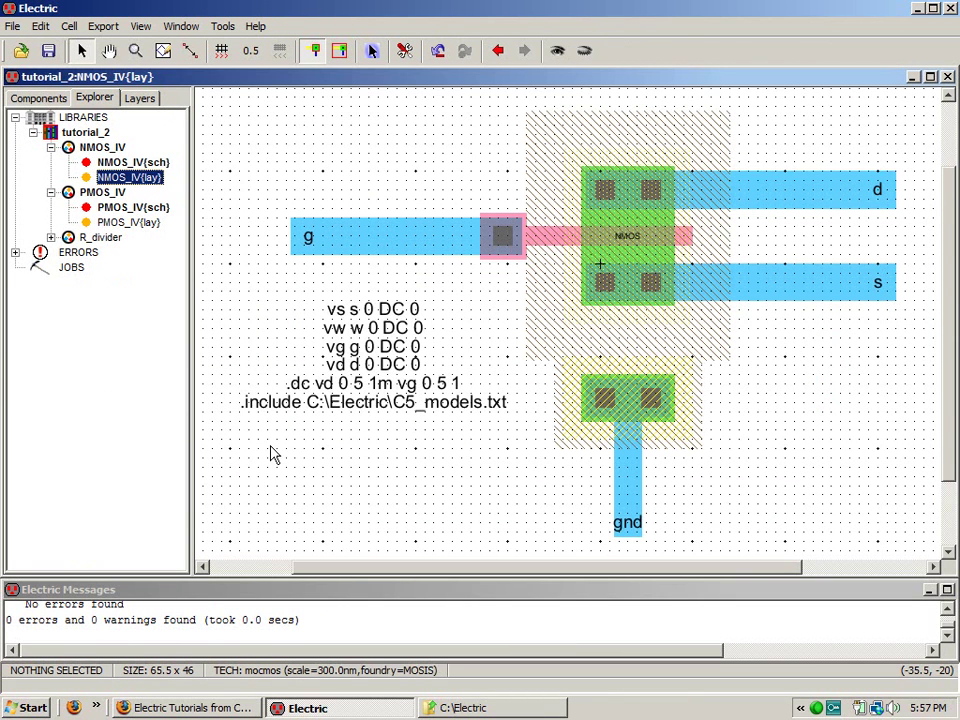
key("w")
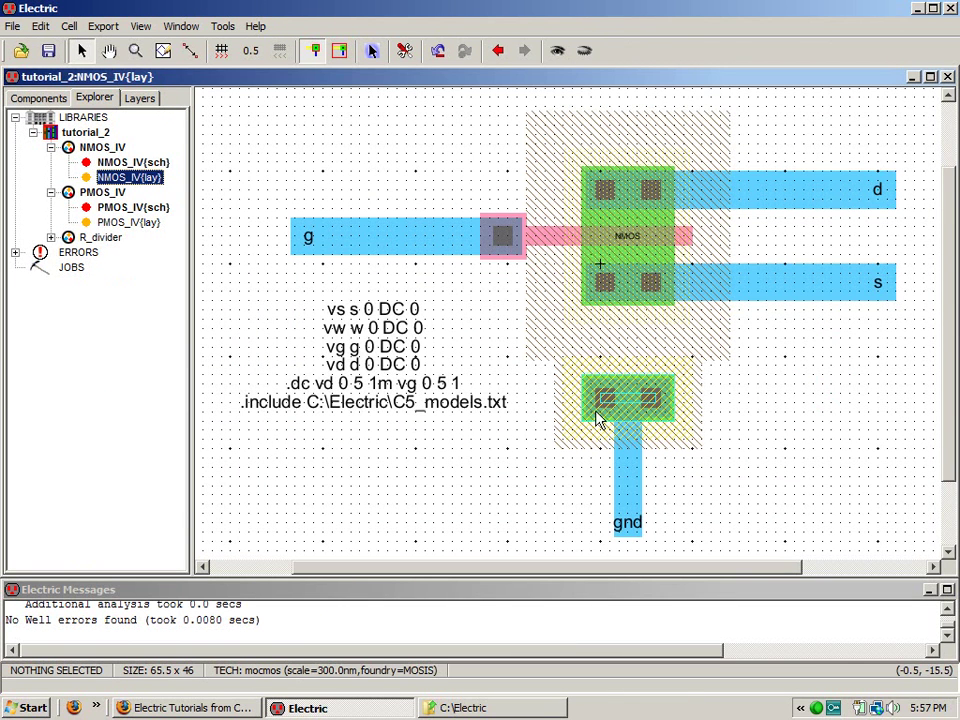
Step: Hide the grid in the NMOS_IV layout
key("ctrl+g")
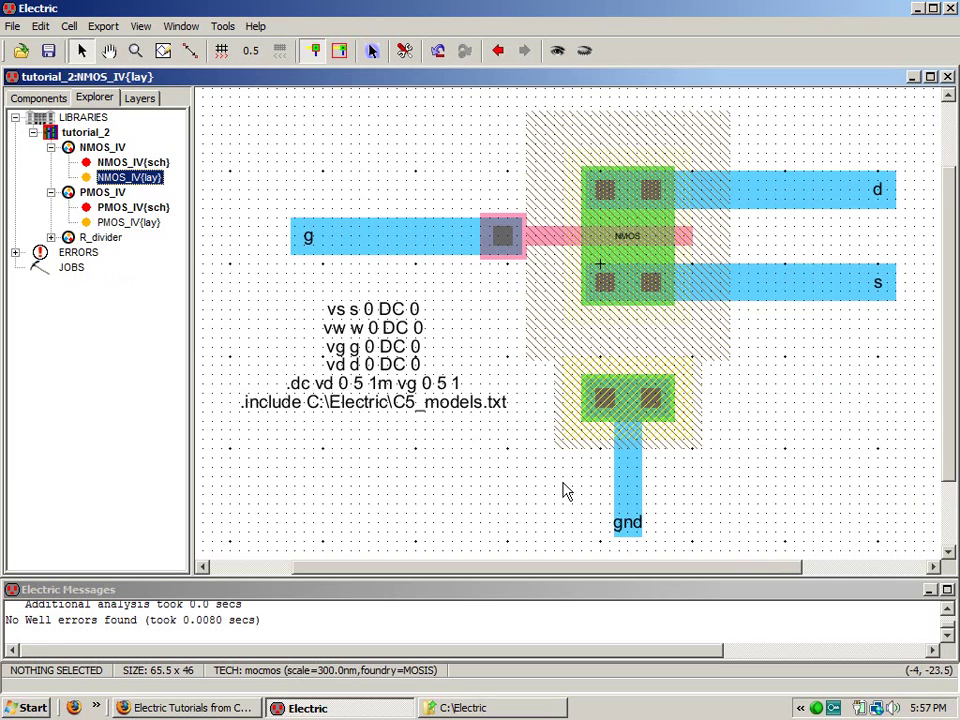
left_click(181, 26)
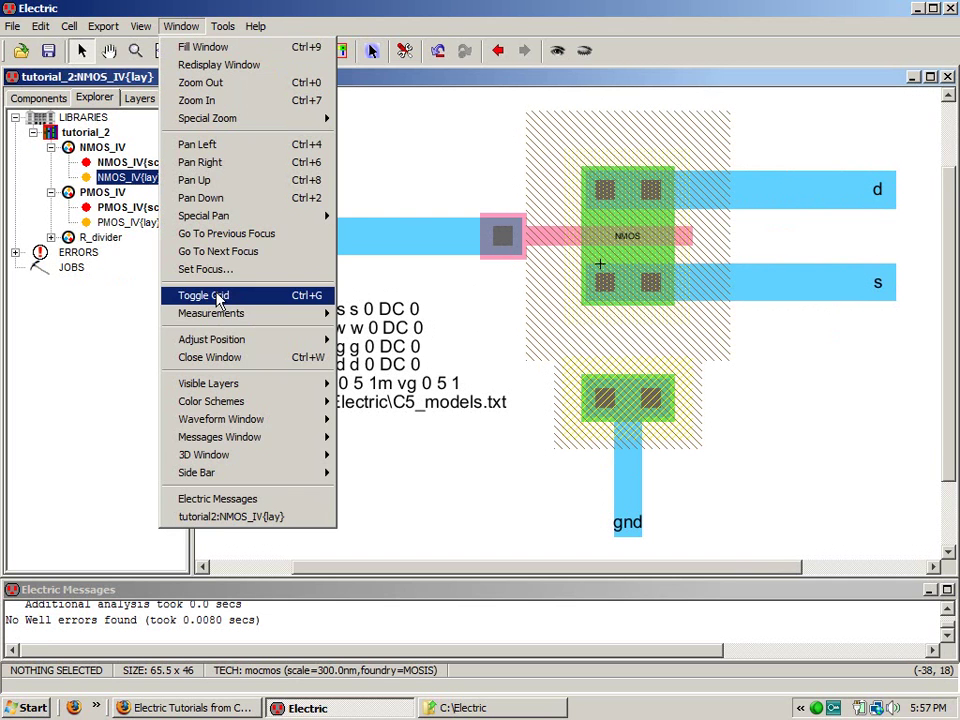
left_click(817, 520)
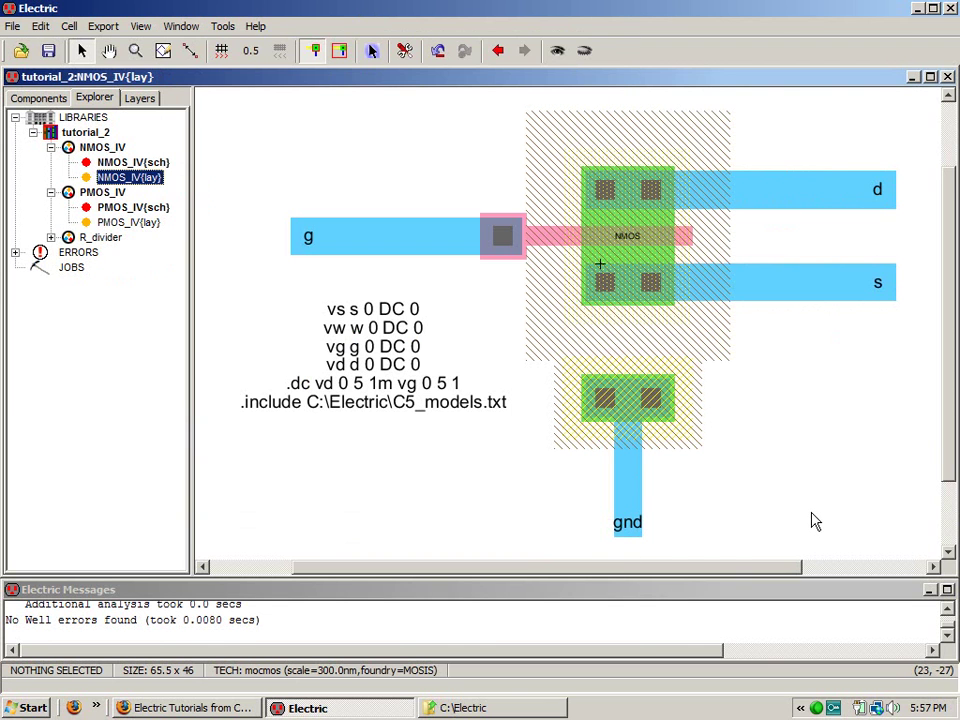
Step: Open the PMOS_IV schematic, draw a wire out from the transistor's bulk terminal and export its end as W
double_click(133, 207)
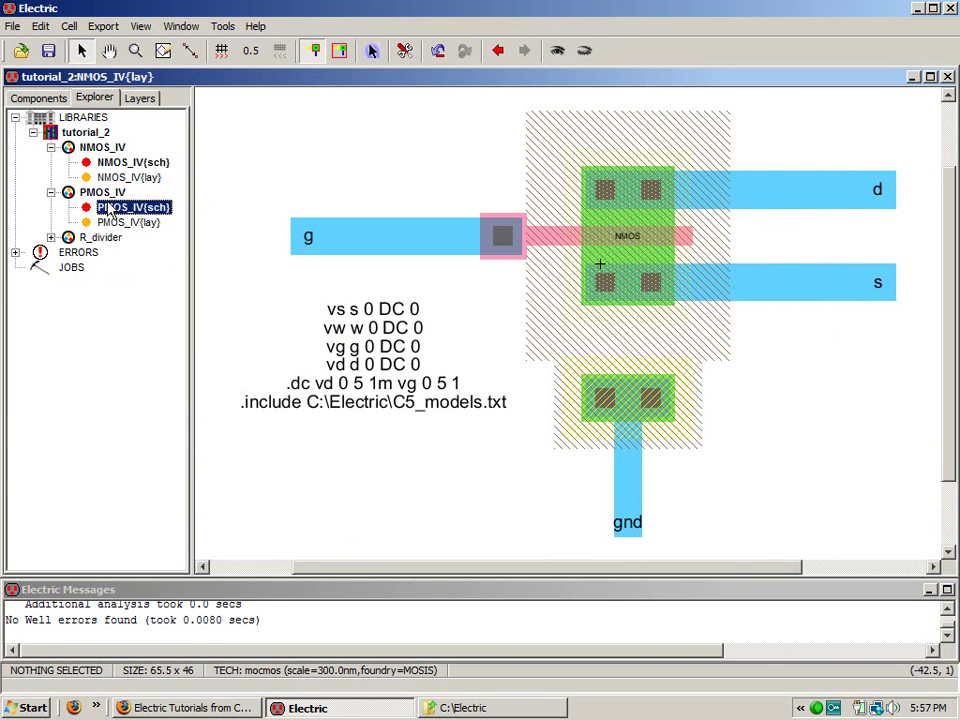
double_click(128, 222)
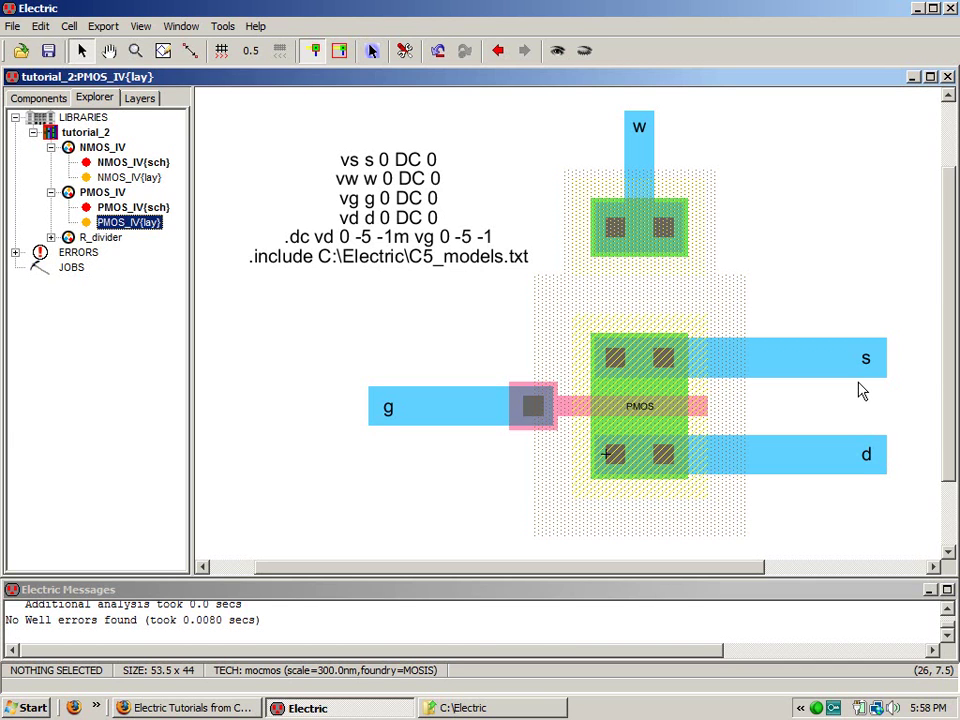
double_click(125, 207)
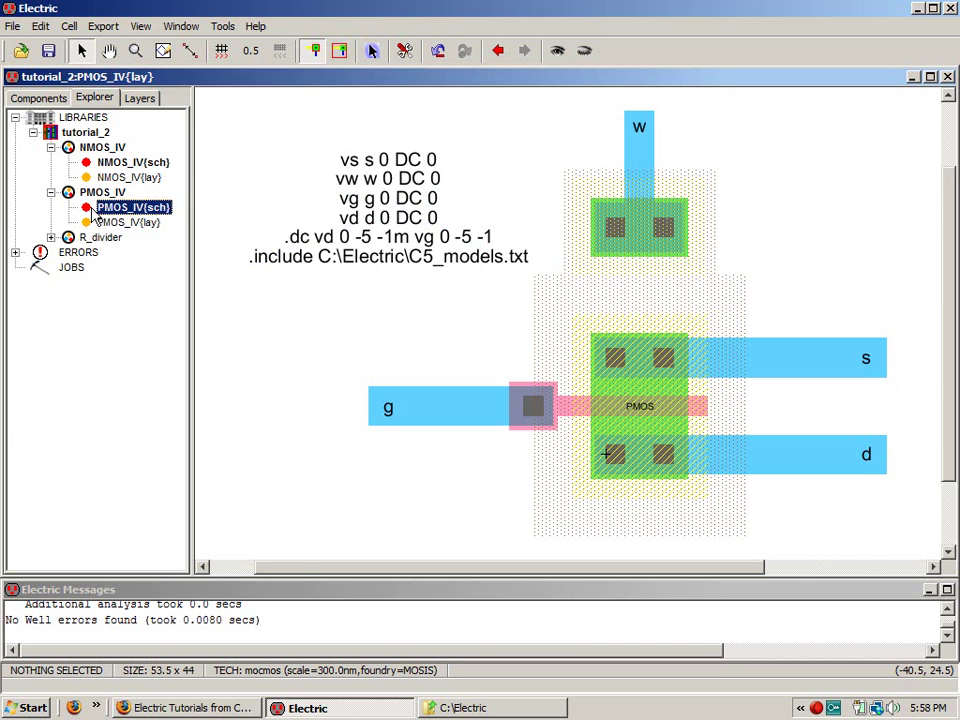
left_click(757, 203)
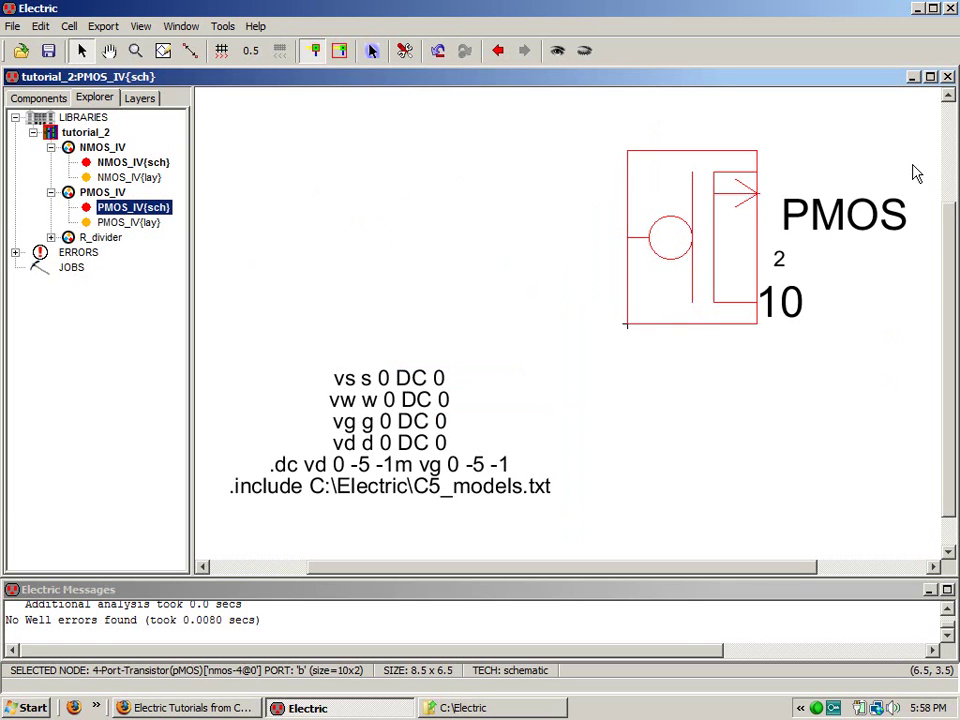
right_click(889, 194)
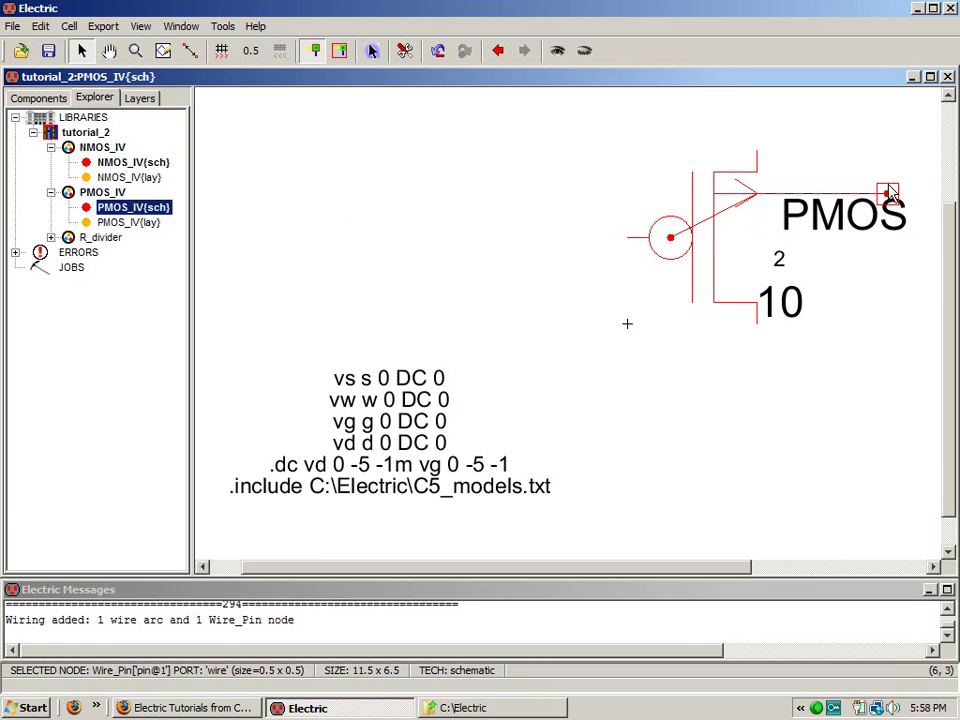
key("ctrl+e")
type("W")
key("Return")
Step: Draw a wire up from the PMOS transistor's source terminal and export its end as s
left_click(756, 154)
right_click(754, 106)
left_click(790, 115)
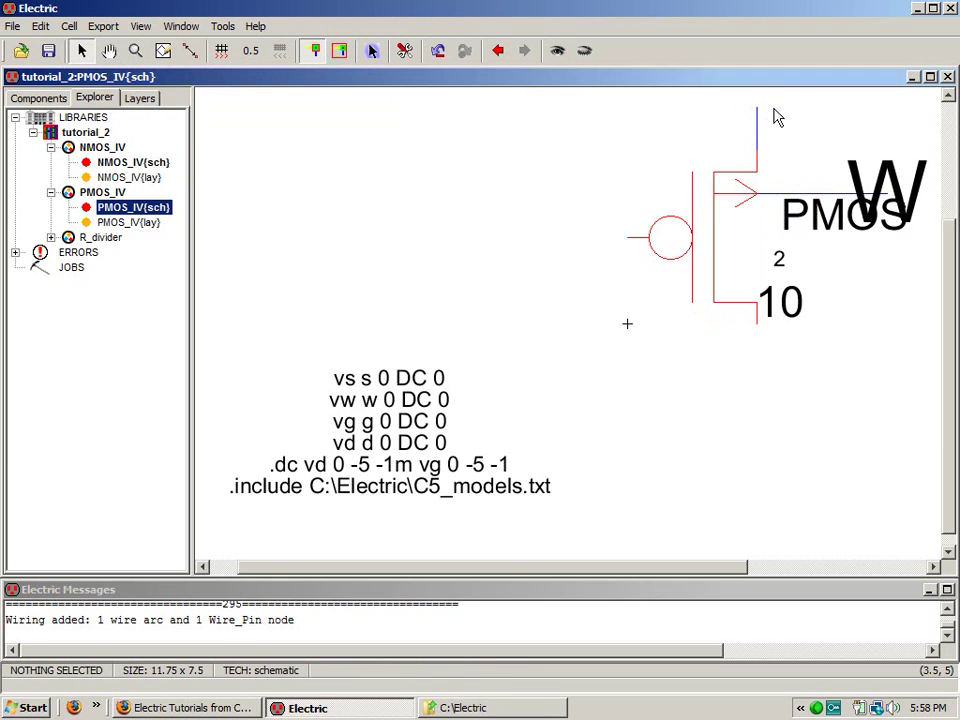
left_click(768, 120)
key("ctrl+e")
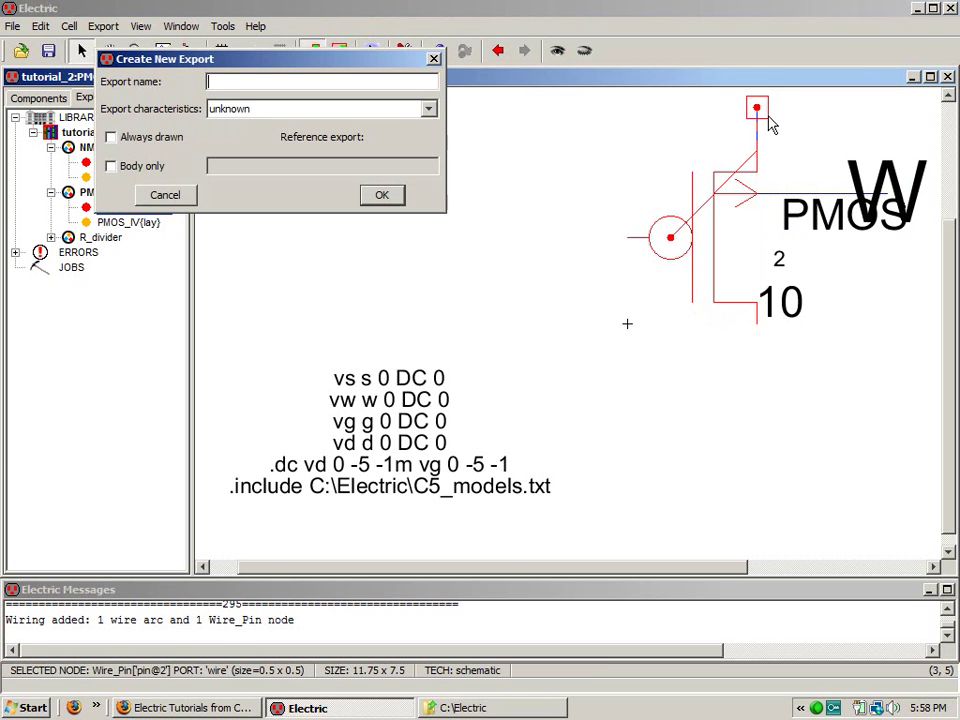
type("s")
key("Return")
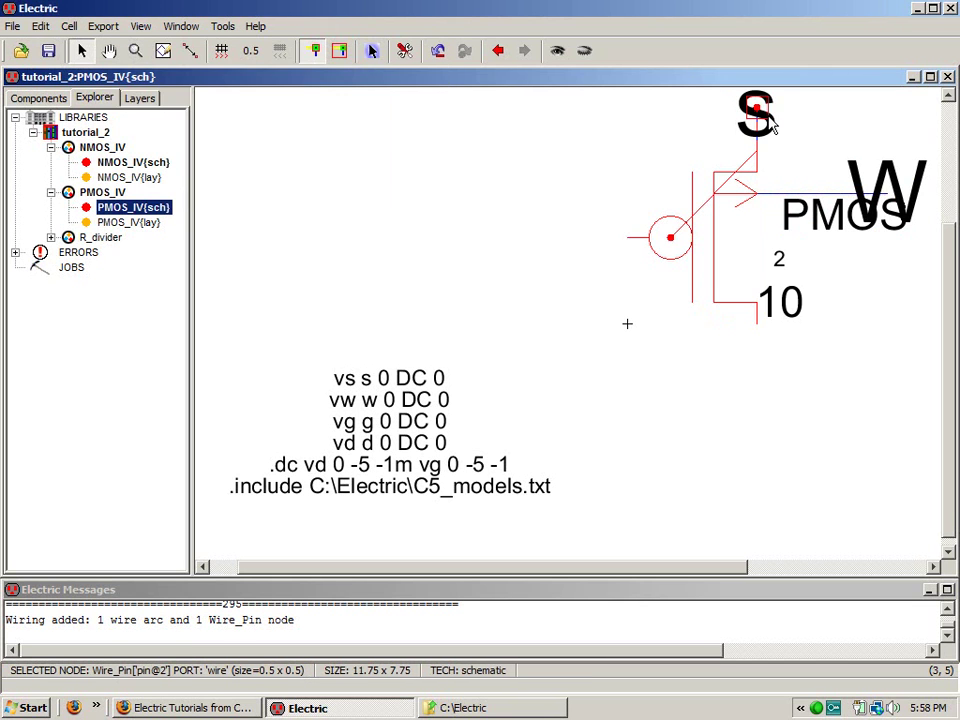
Step: Draw a wire out from the PMOS transistor's gate and export its end as g
left_click(612, 249)
right_click_drag(612, 249, 540, 237)
key("ctrl+e")
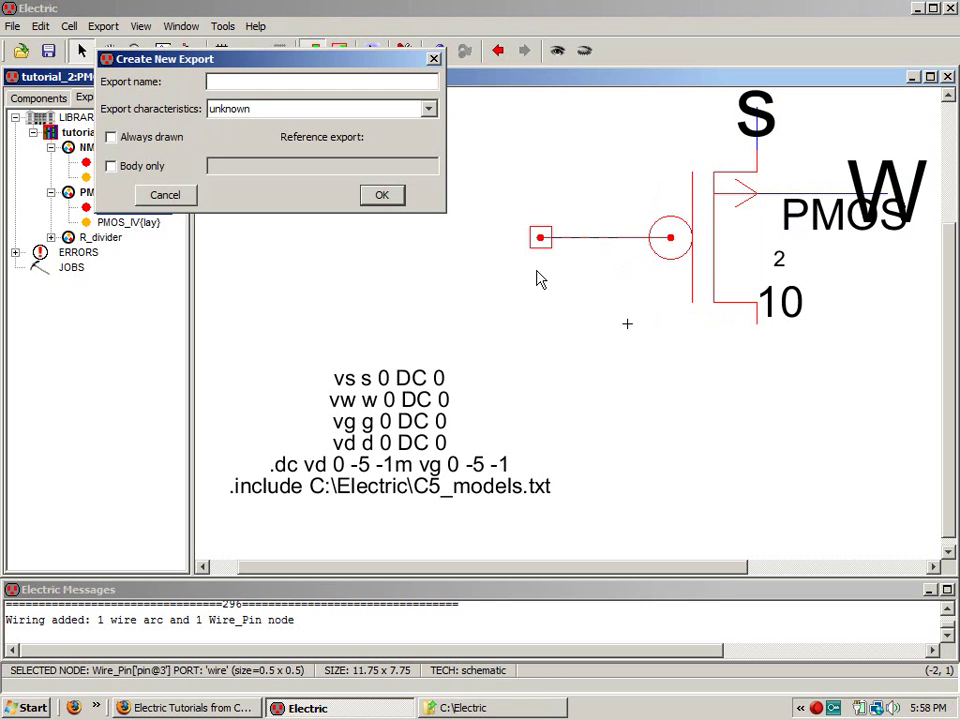
type("g")
left_click(401, 197)
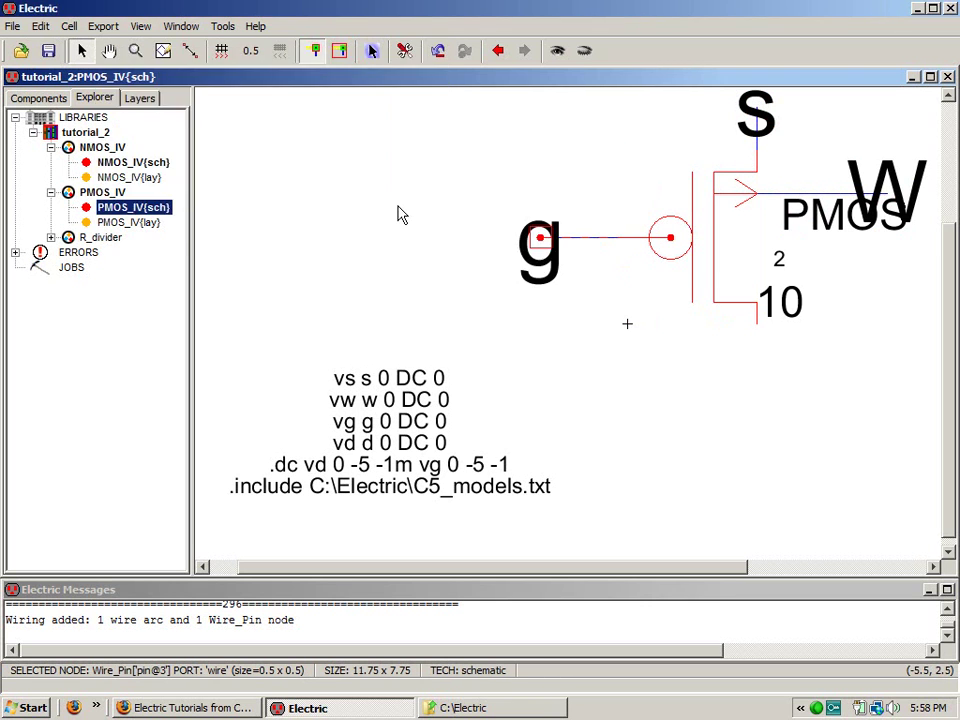
Step: Draw a wire down from the PMOS transistor's drain, export its end as d, and fit the schematic in view
left_click(757, 325)
mouse_move(760, 334)
right_mouse_down()
mouse_move(750, 439)
mouse_move(757, 432)
right_mouse_up()
key("ctrl+e")
type("d")
left_click(396, 201)
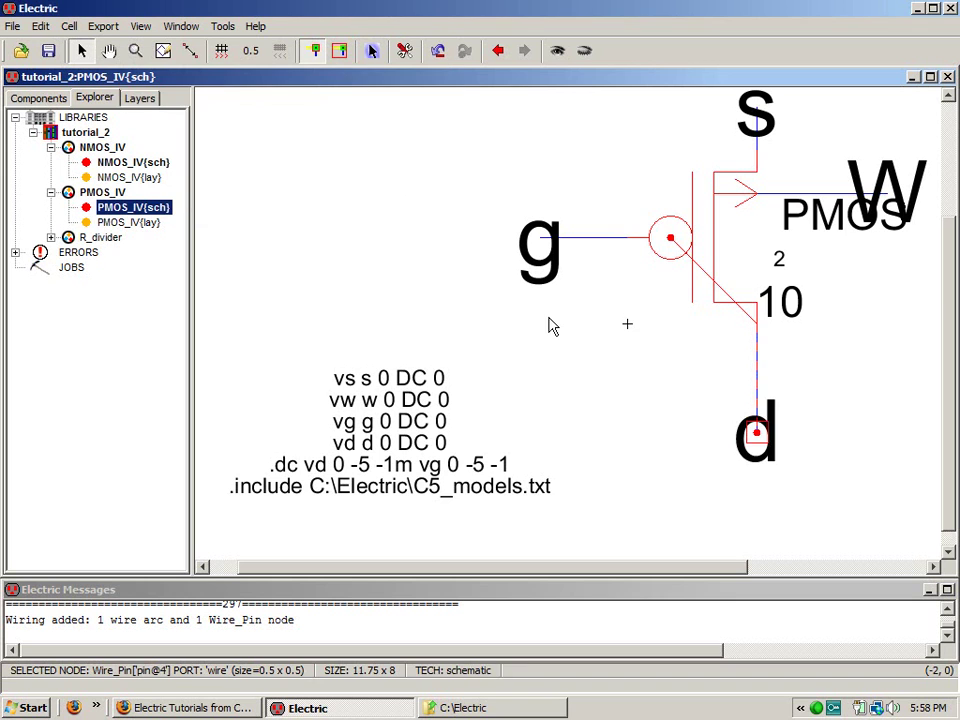
left_click(453, 272)
key("ctrl+9")
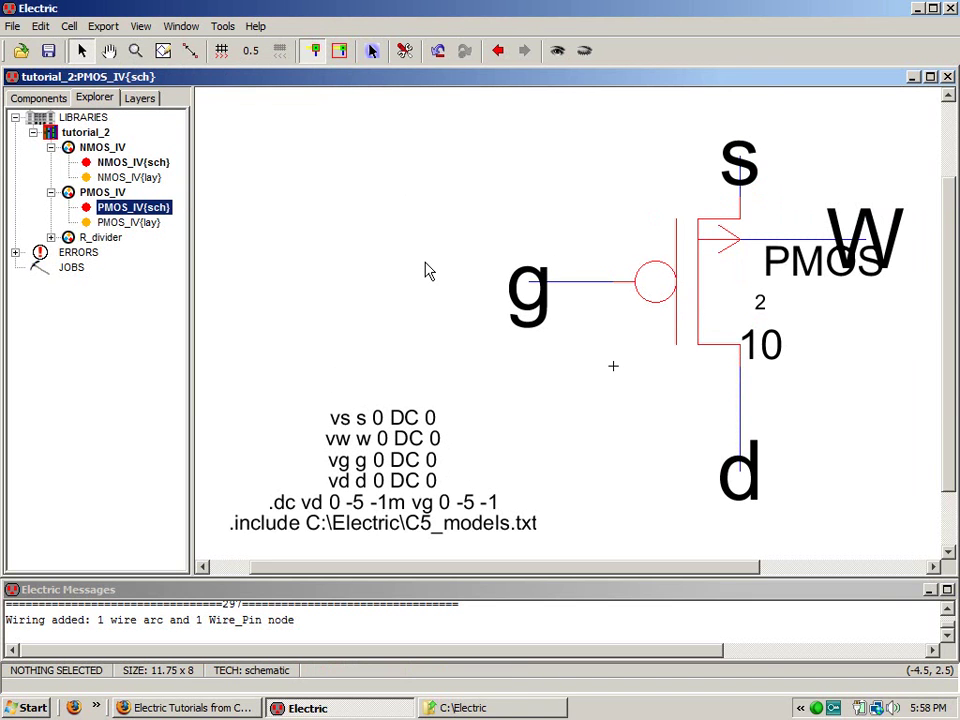
Step: Run NCC on the PMOS_IV schematic and layout, inspect the exports comparison, and close the NCC messages
key("l")
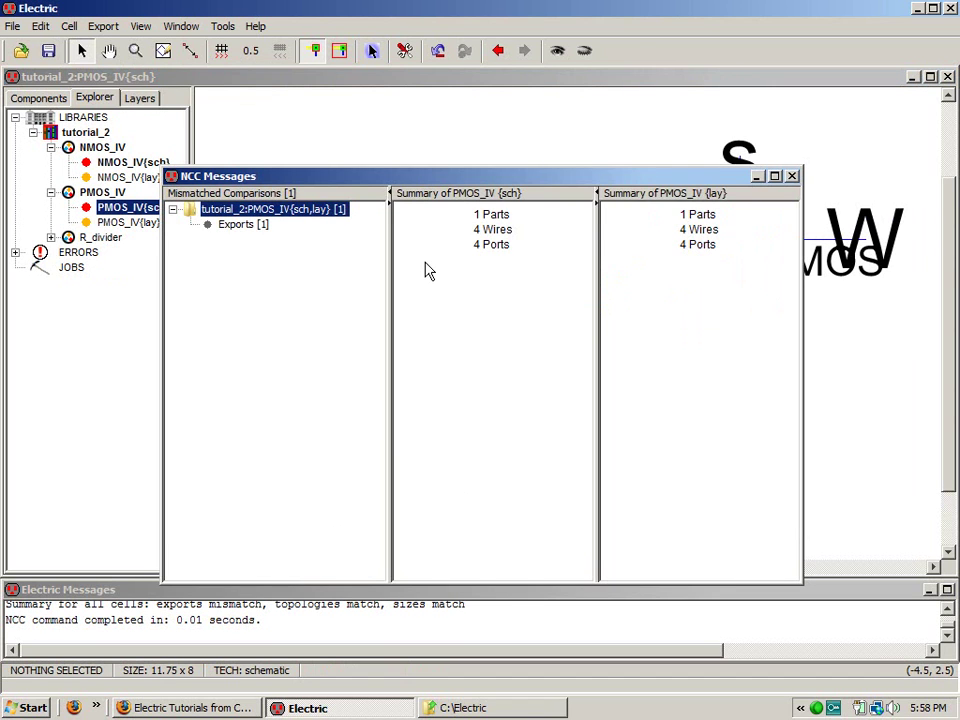
left_click(246, 226)
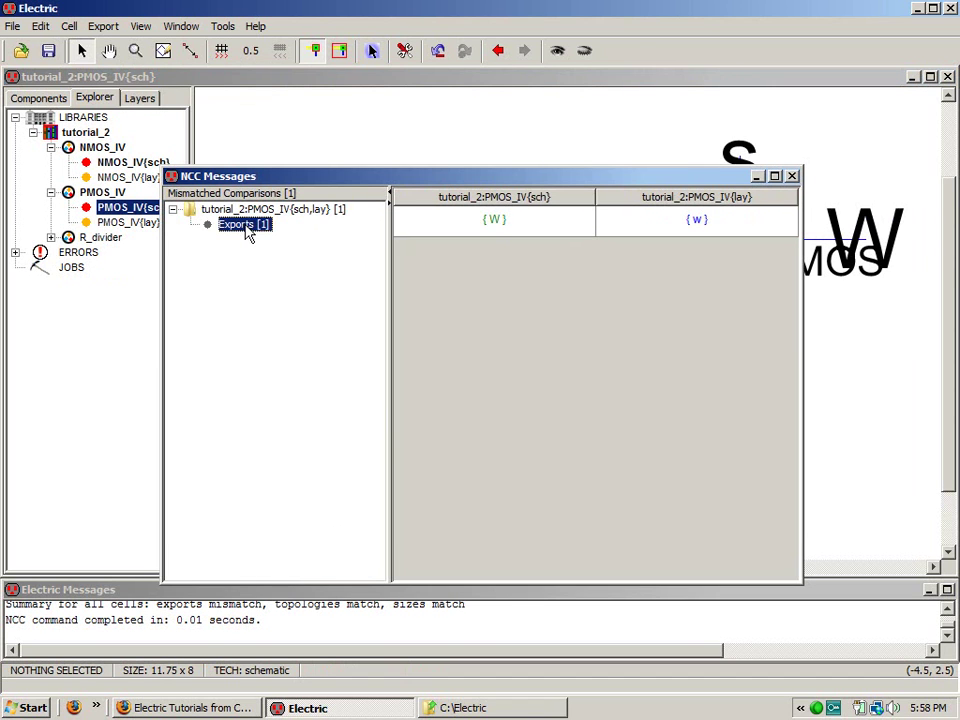
left_click(793, 176)
Step: Rename the bulk wire's export to lowercase w
left_click(888, 254)
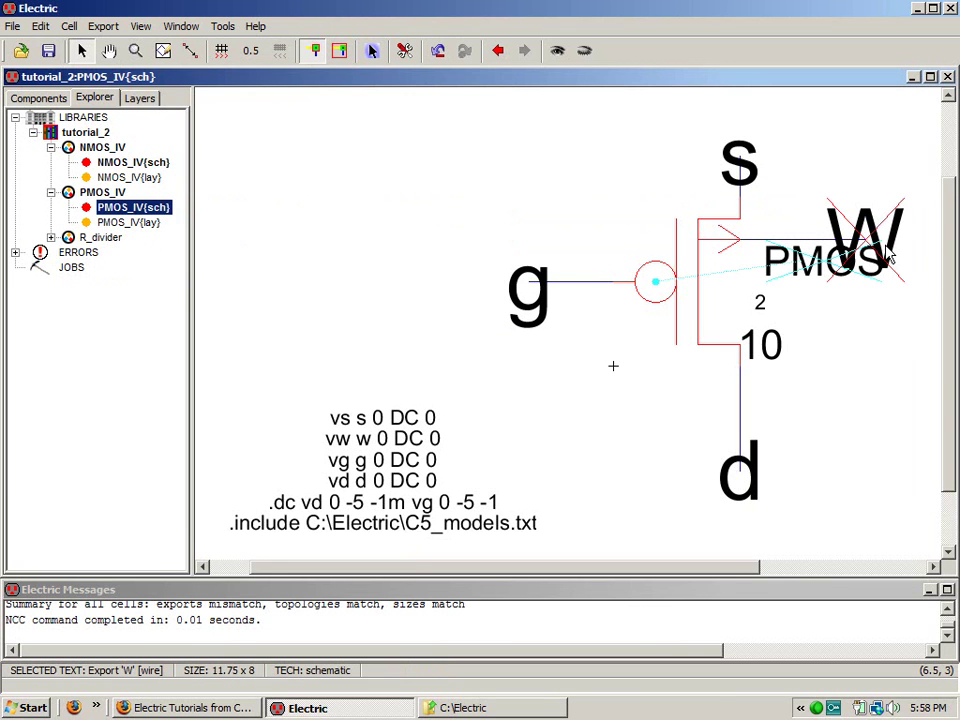
double_click(888, 254)
type("w")
left_click(437, 369)
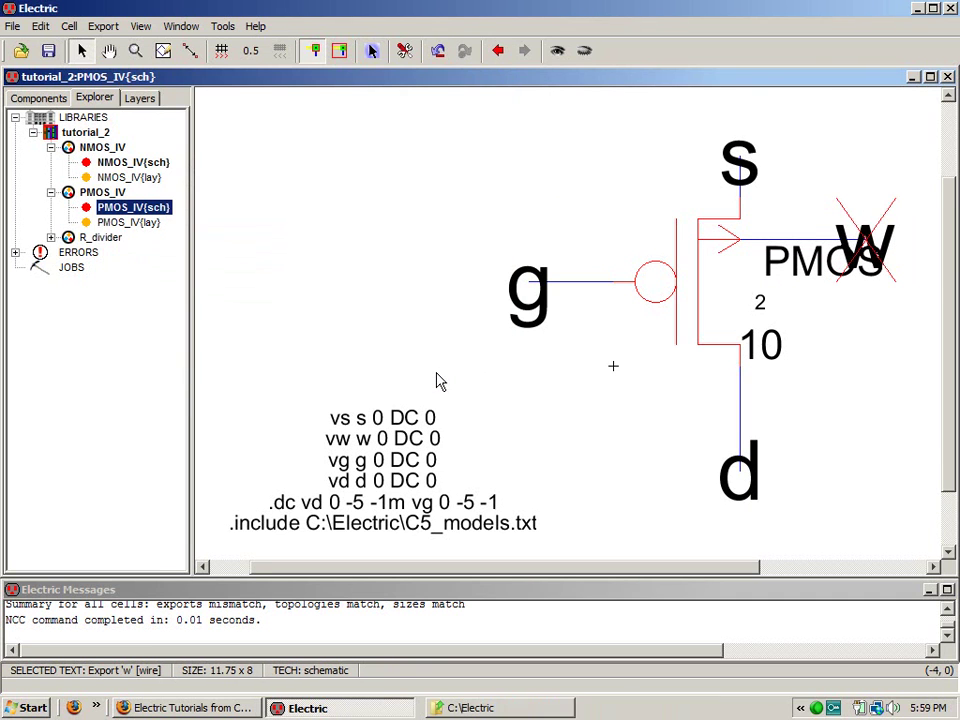
Step: Move the PMOS model label by (0.5,-1), clear of the bulk wire and its export name
left_click(827, 300)
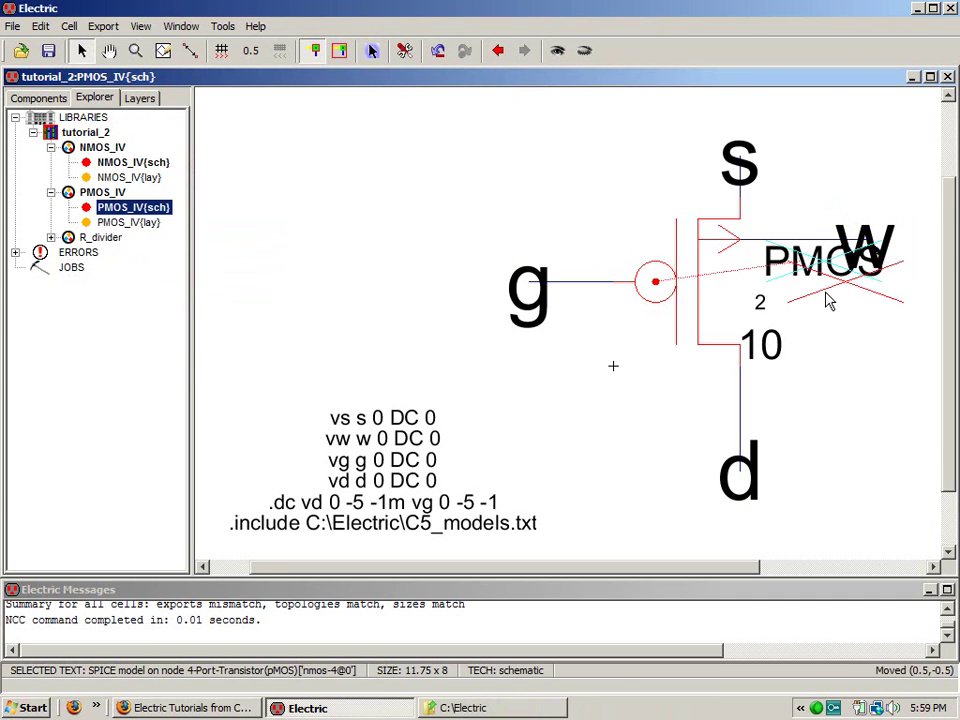
left_click_drag(827, 300, 849, 341)
left_click(878, 469)
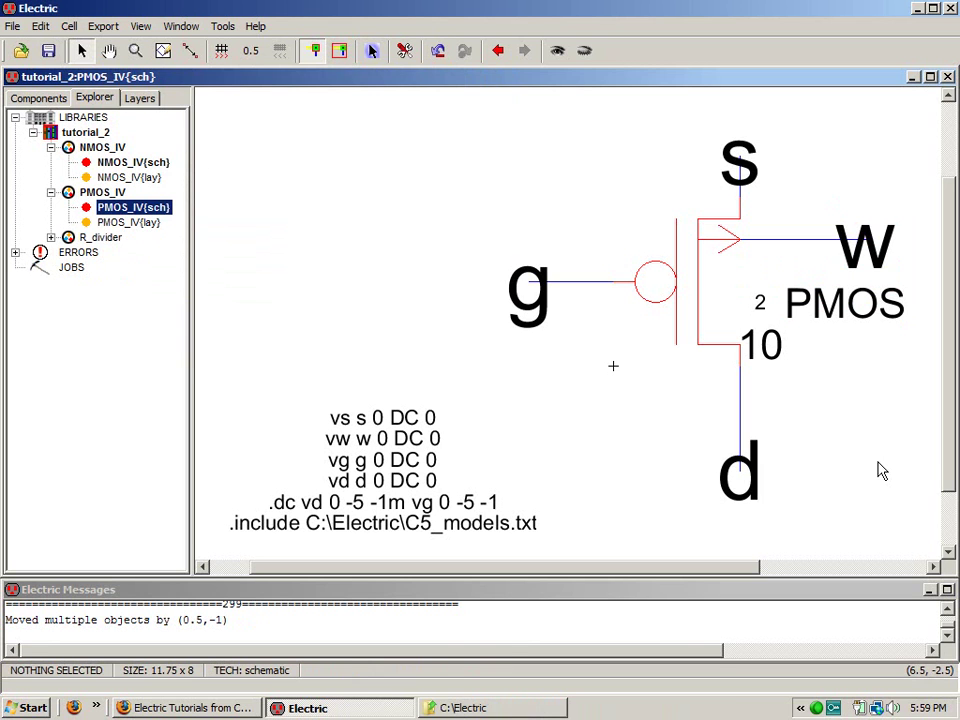
Step: Check the properties of the bulk wire's export w without changing them
left_click(866, 245)
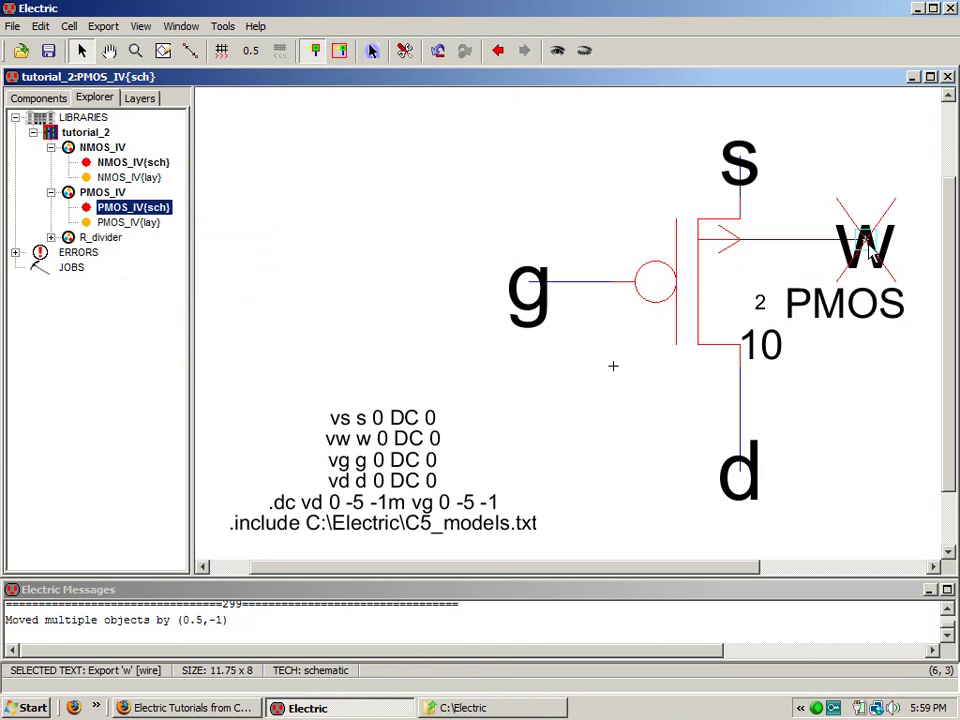
double_click(871, 252)
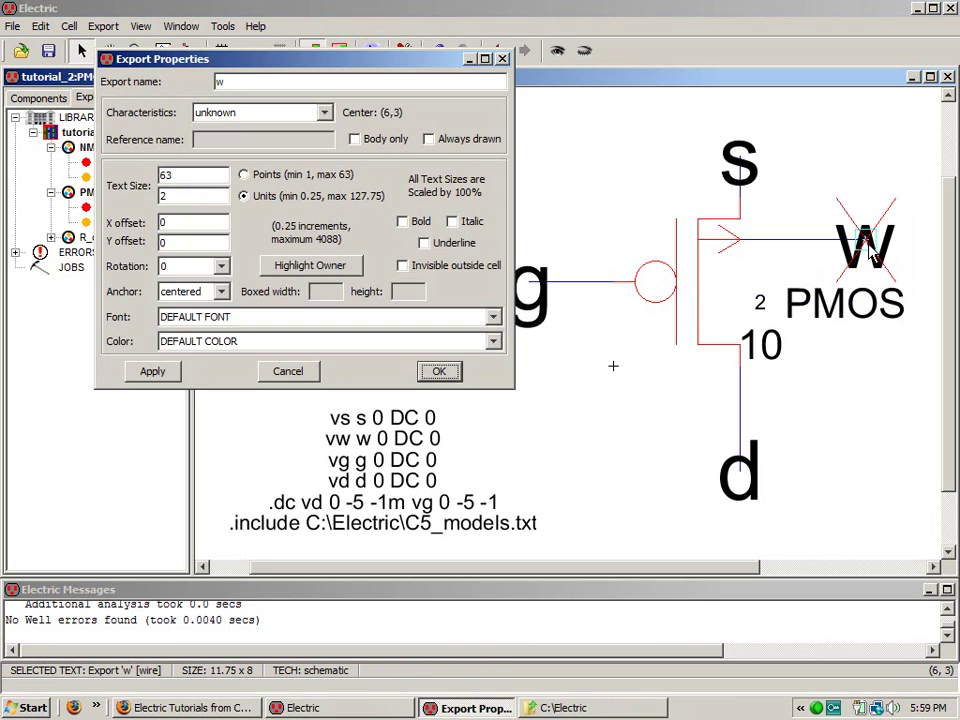
left_click(283, 371)
left_click(258, 357)
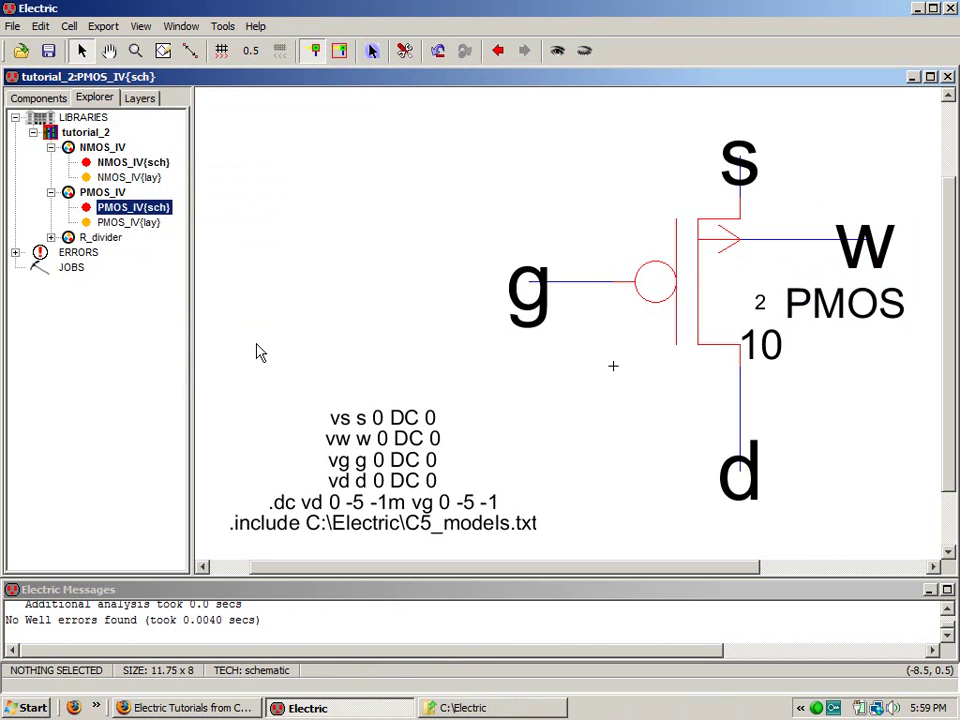
Step: Rerun NCC, the design rule check and the well check on the PMOS_IV schematic
key("l")
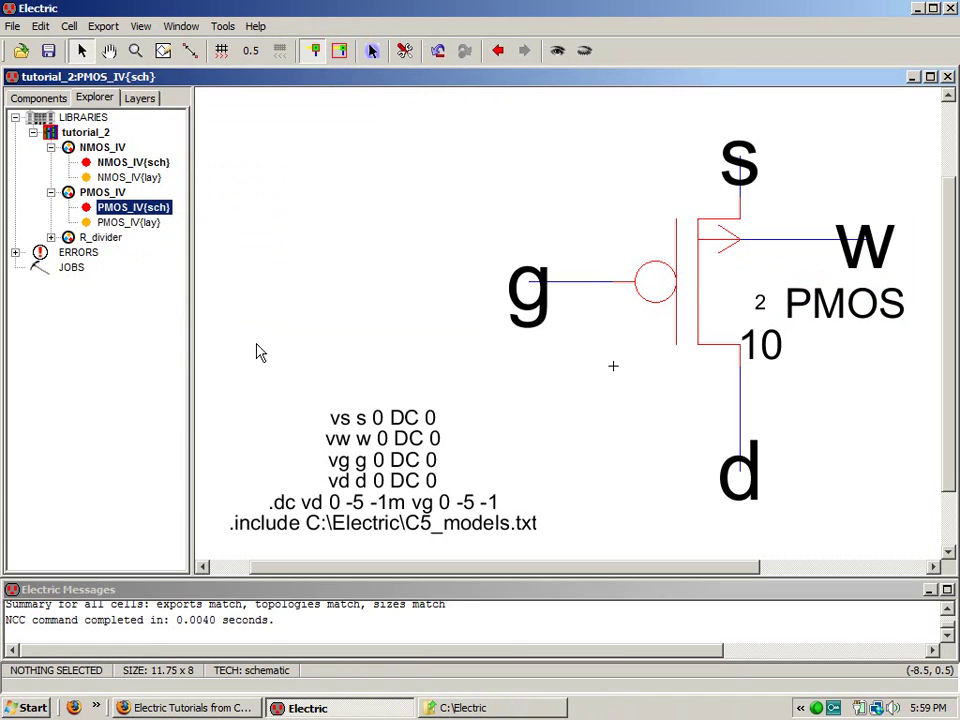
key("F5")
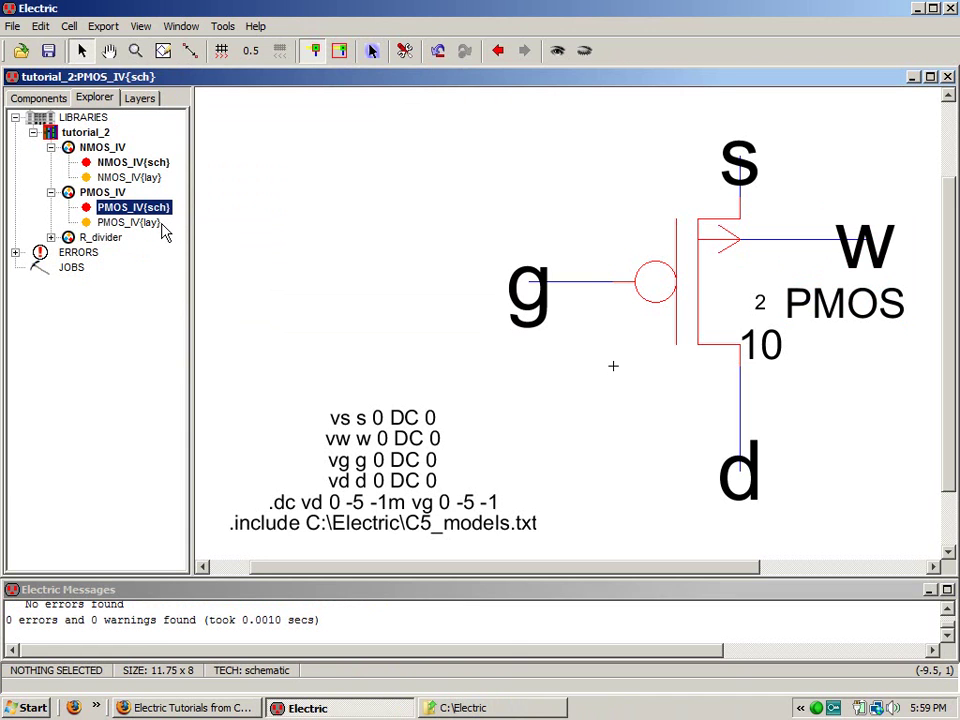
key("w")
Step: Move the SPICE code by (1,1) closer to the transistor, and refit the schematic by switching to the PMOS_IV layout and back
left_click_drag(393, 487, 435, 445)
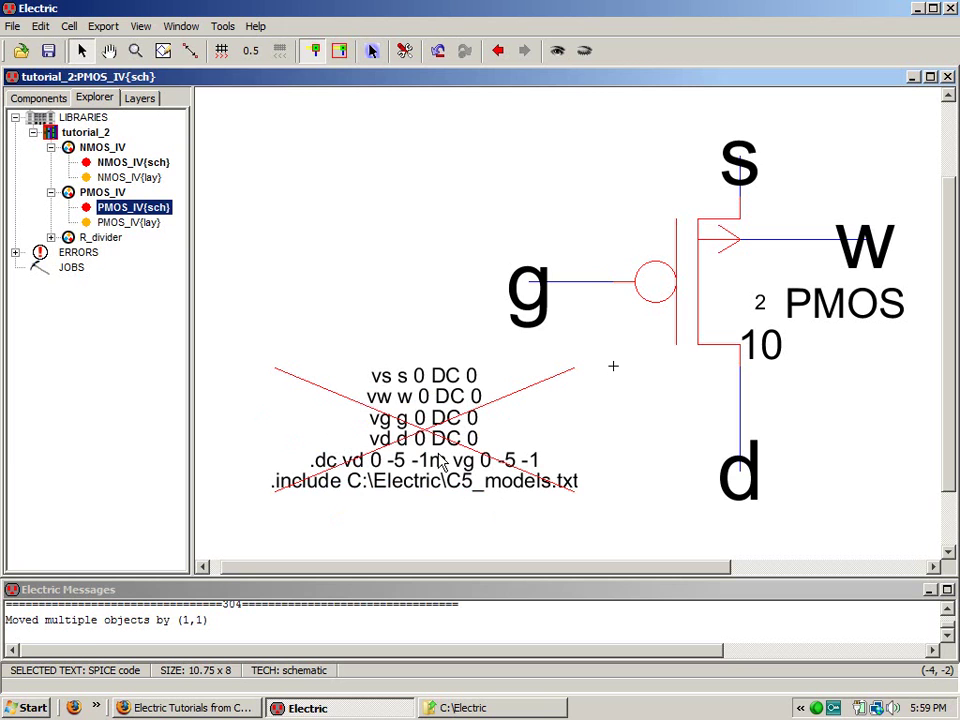
double_click(128, 222)
double_click(133, 207)
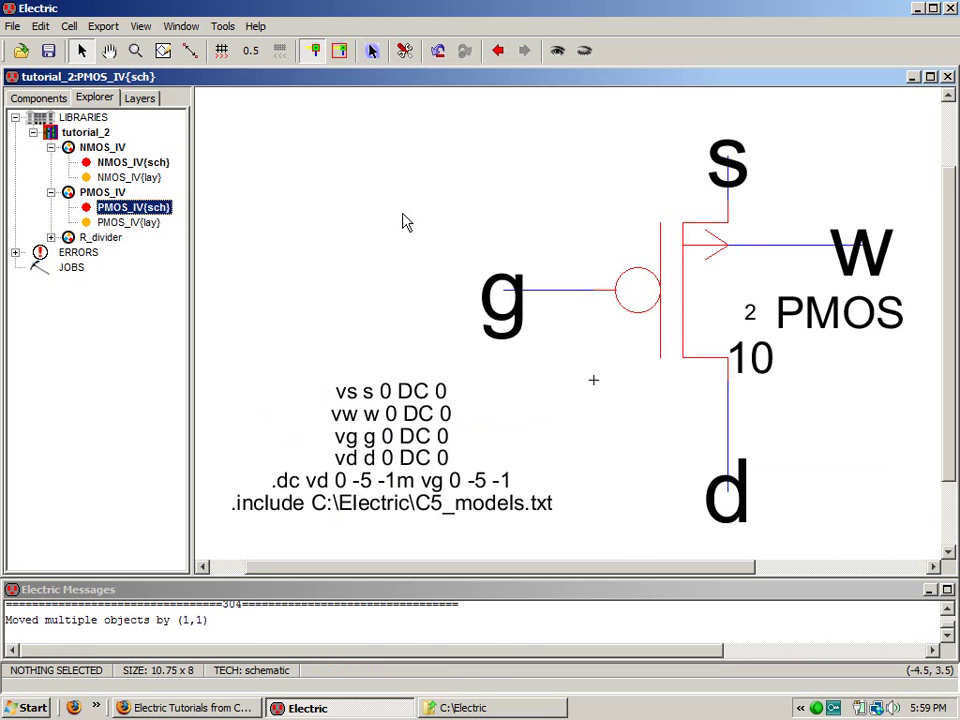
Step: Write the SPICE deck of the PMOS_IV schematic, simulate it in LTspice and plot the drain current Id(Mnmos-4@0)
left_click(220, 27)
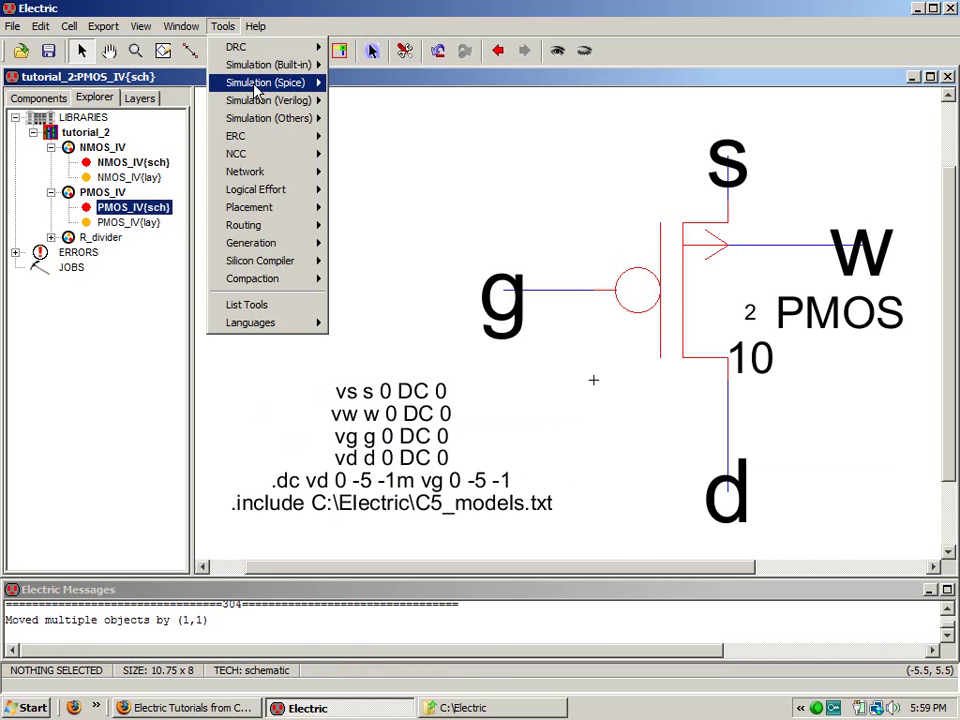
mouse_move(258, 88)
left_click(380, 82)
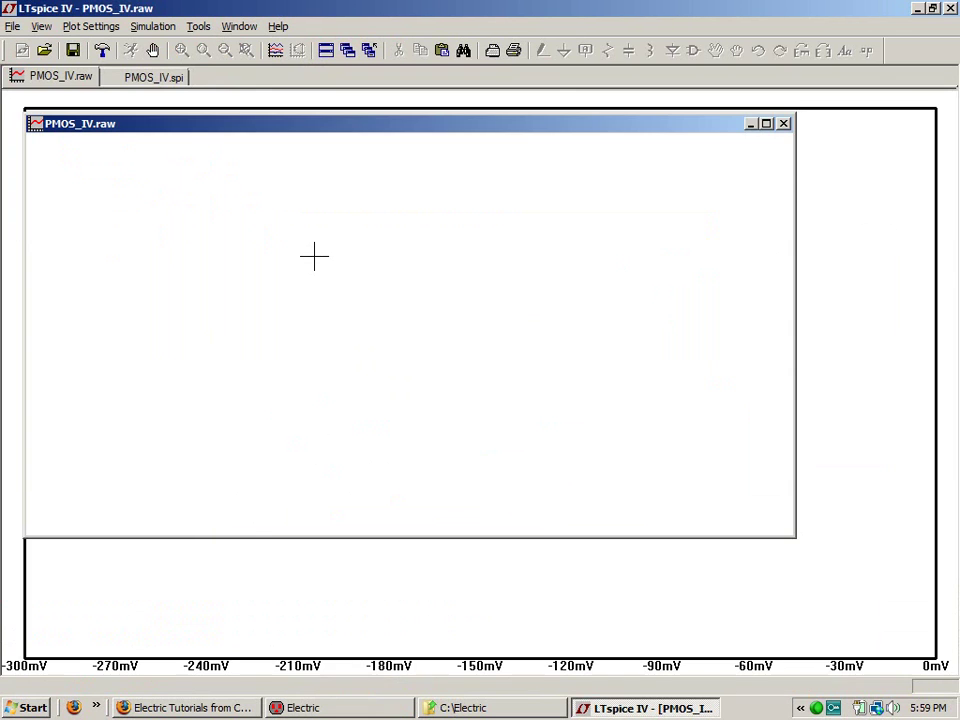
left_click(273, 54)
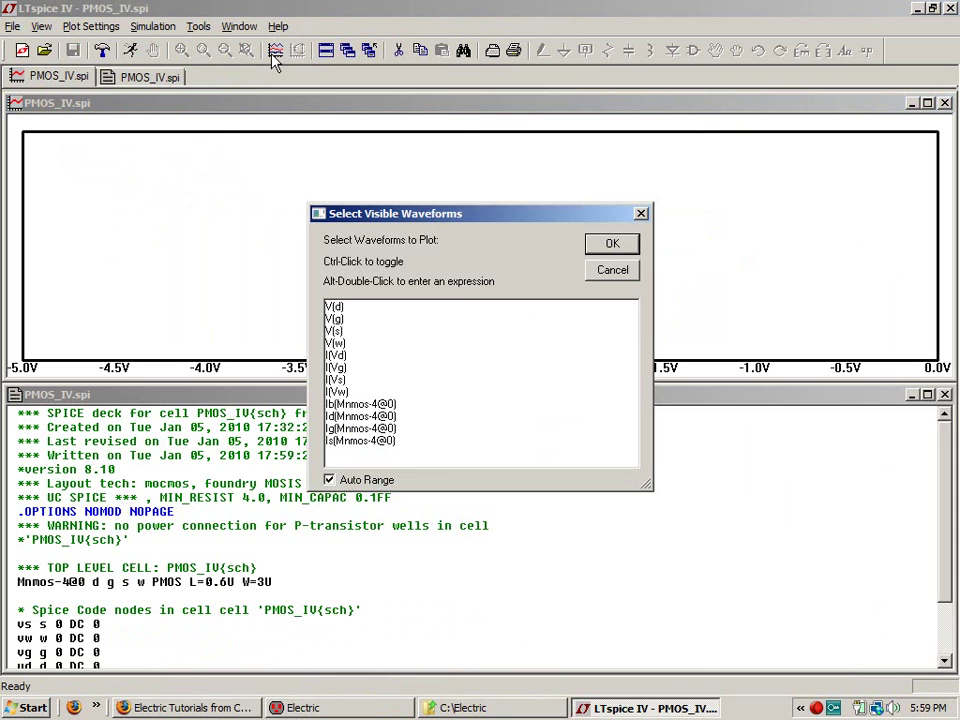
double_click(344, 417)
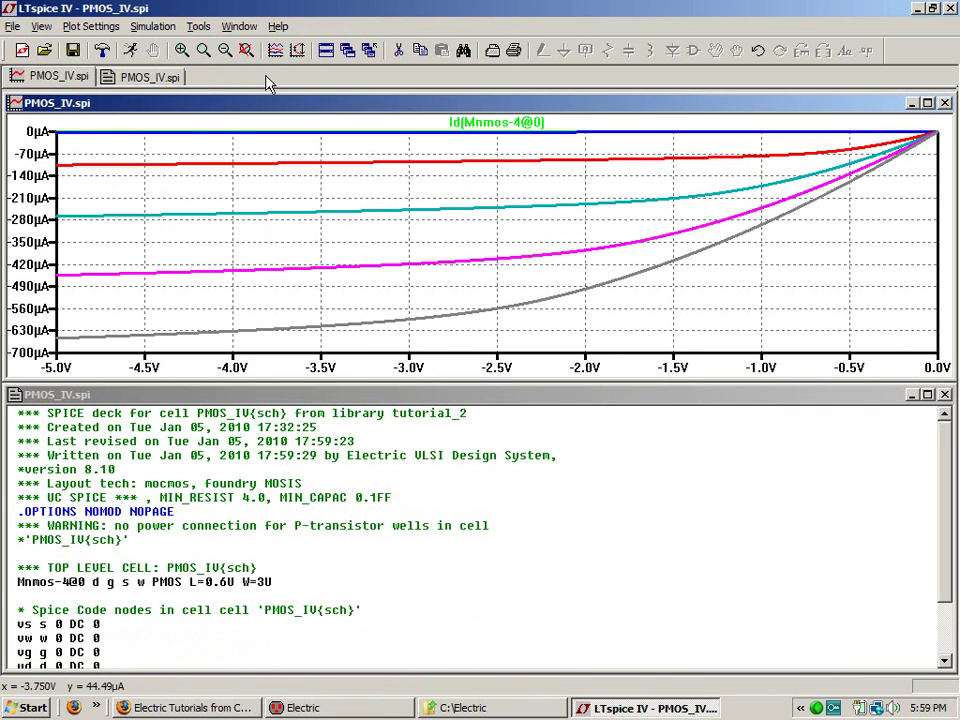
Step: Plot the source current Is(Mnmos-4@0) in LTspice instead of the drain current
left_click(275, 51)
left_click(364, 441)
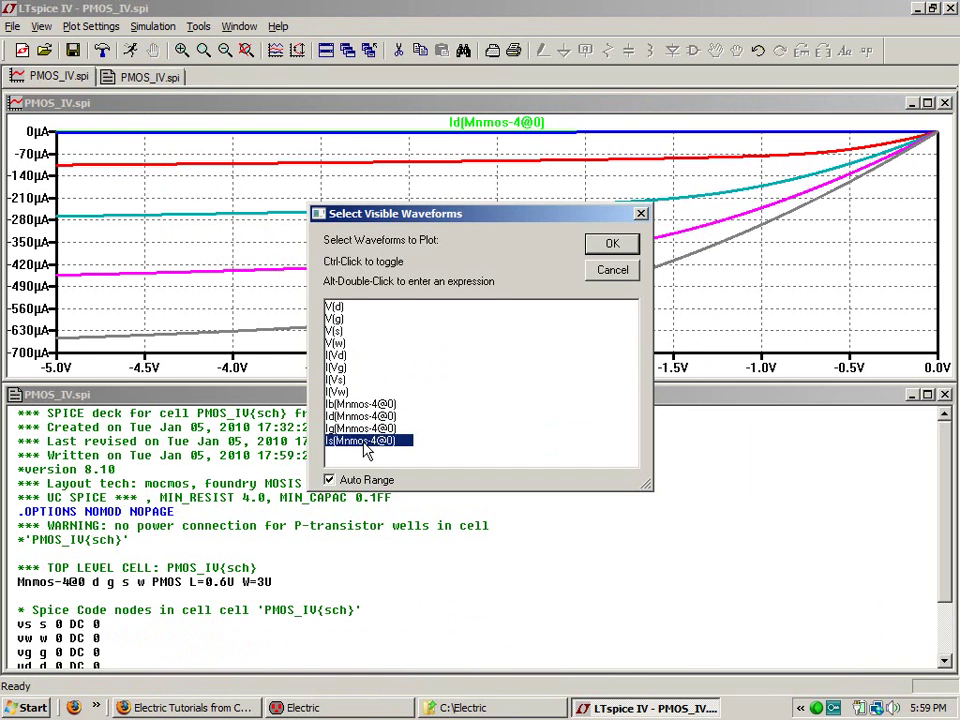
double_click(364, 442)
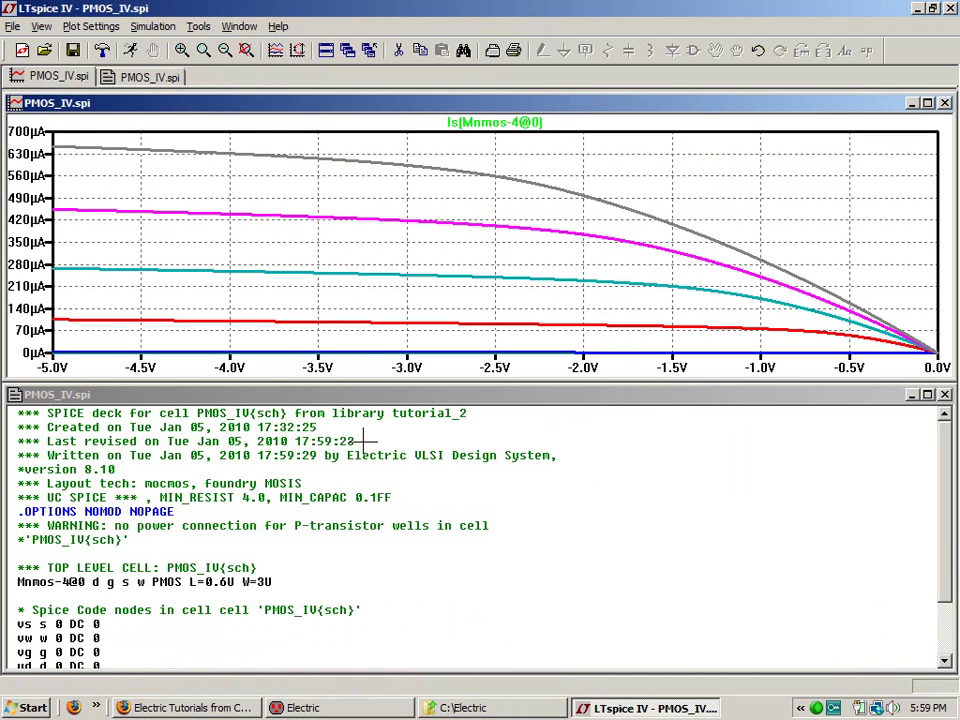
Step: Close LTspice and plot Id(Mnmos-4@0) from the transient signals in Electric's waveform window
key("alt+Tab")
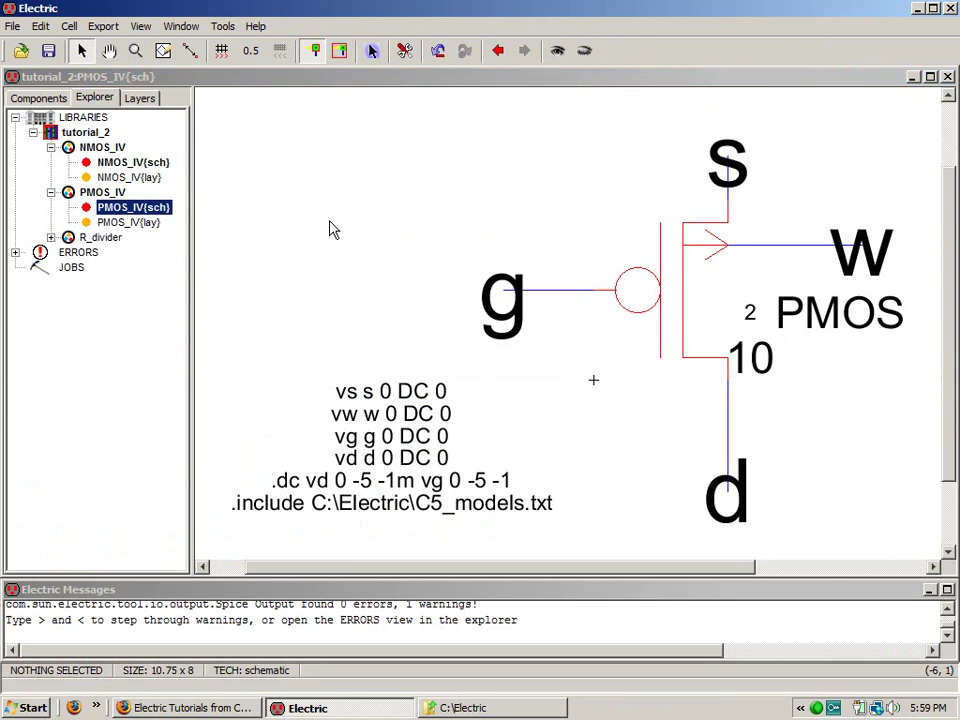
left_click_drag(373, 341, 257, 80)
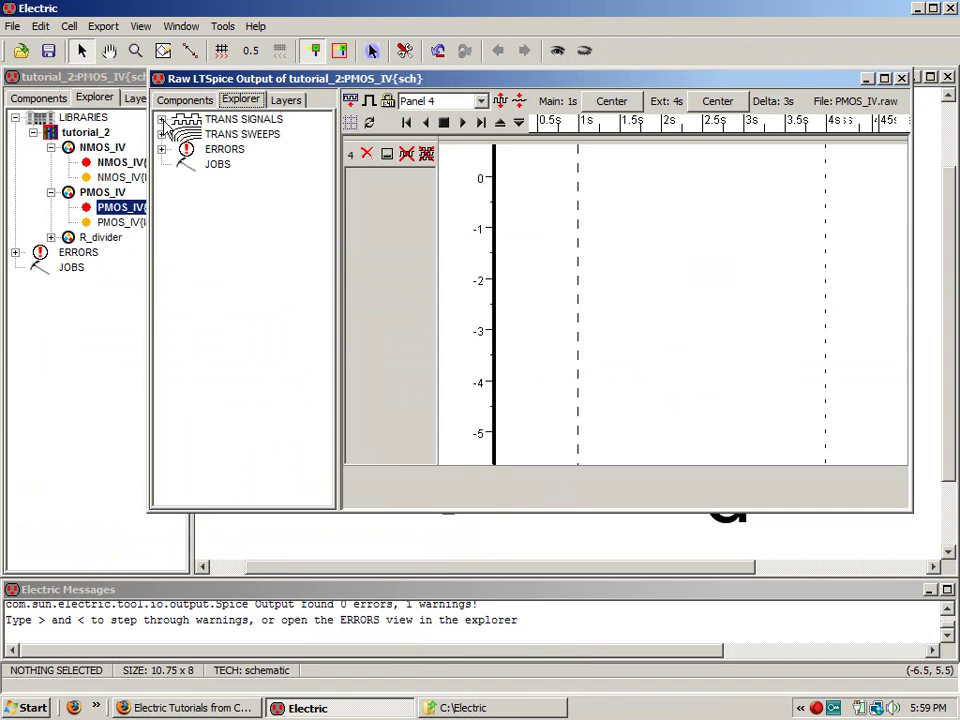
left_click(161, 119)
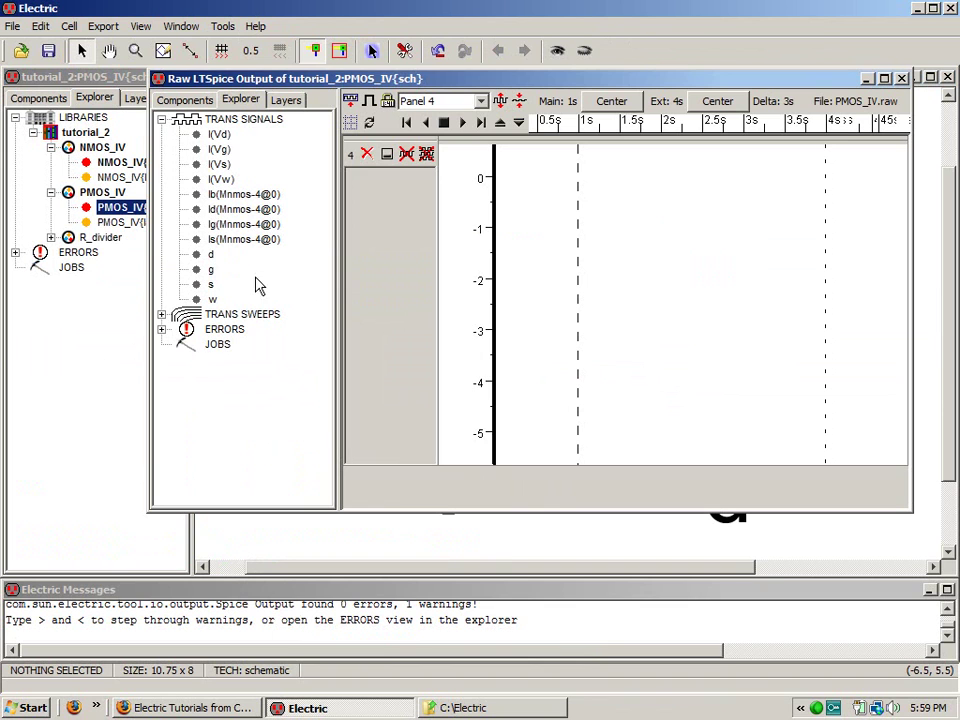
double_click(198, 210)
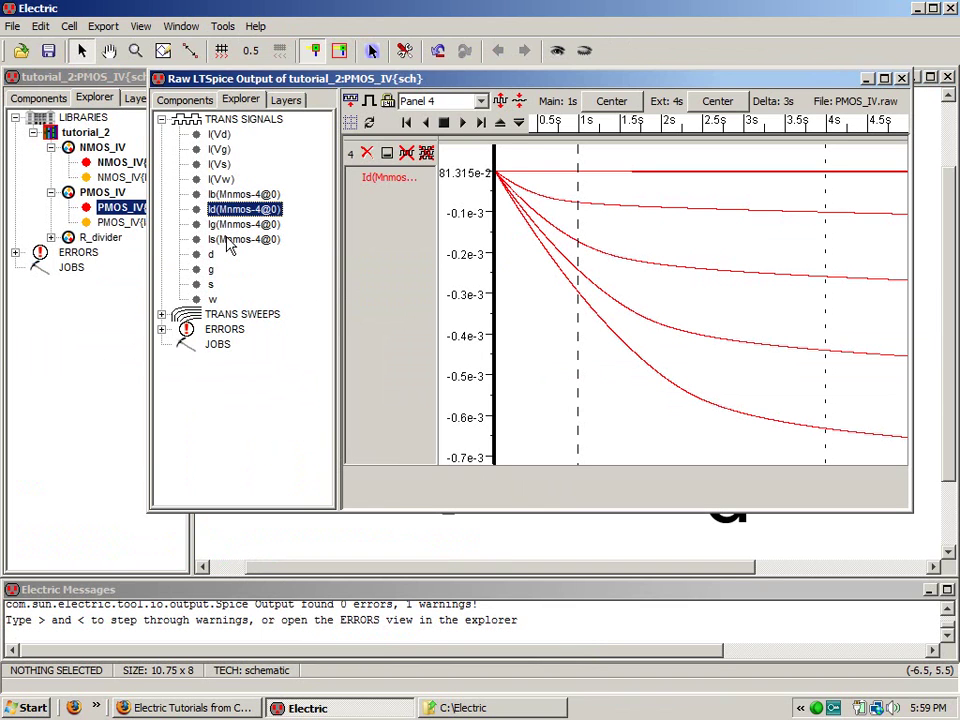
Step: Plot Is(Mnmos-4@0) in place of the Id trace, and close the waveform window
double_click(230, 240)
left_click(379, 178)
key("Delete")
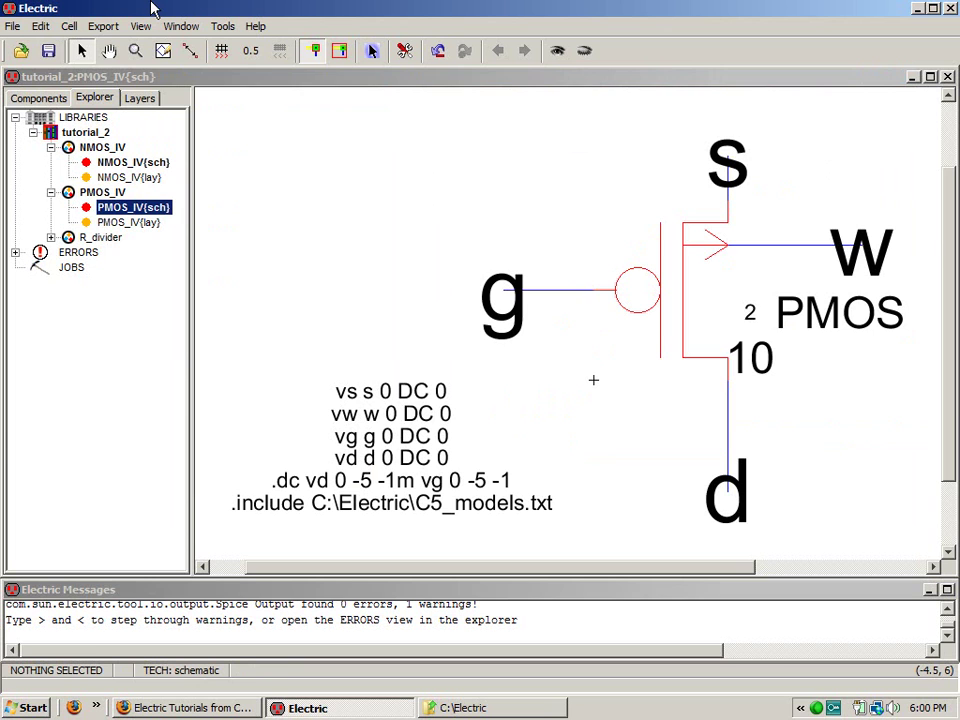
Step: Save the tutorial_2 library
left_click(50, 56)
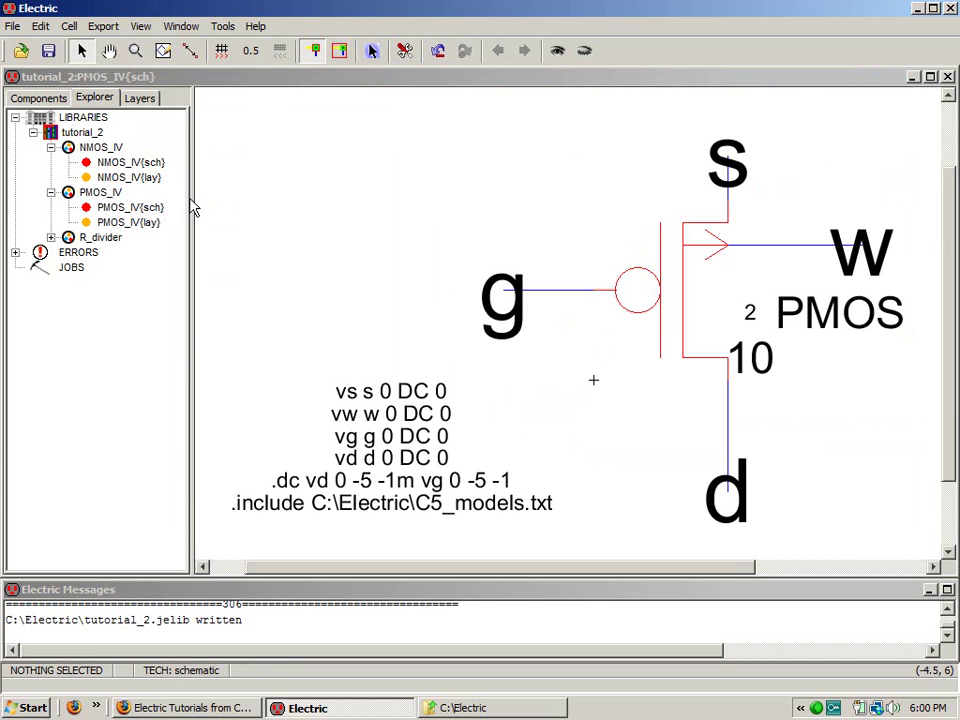